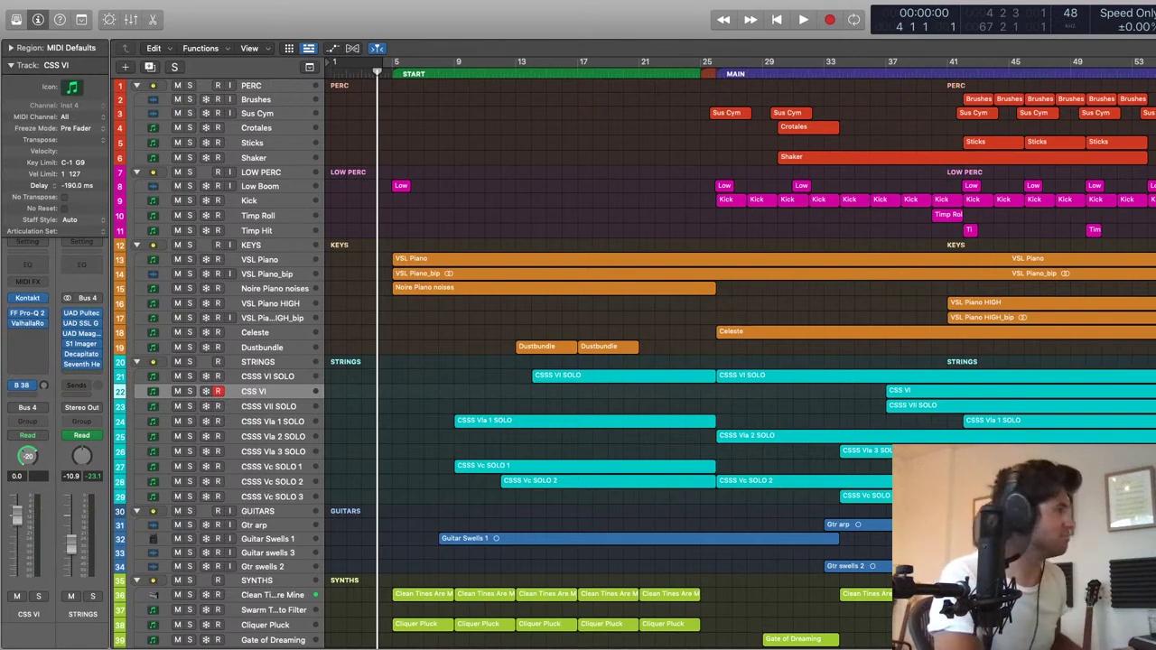
# Step: Play the full arrangement, stop playback and return the playhead to the START marker at bar 5
pyautogui.press('space')
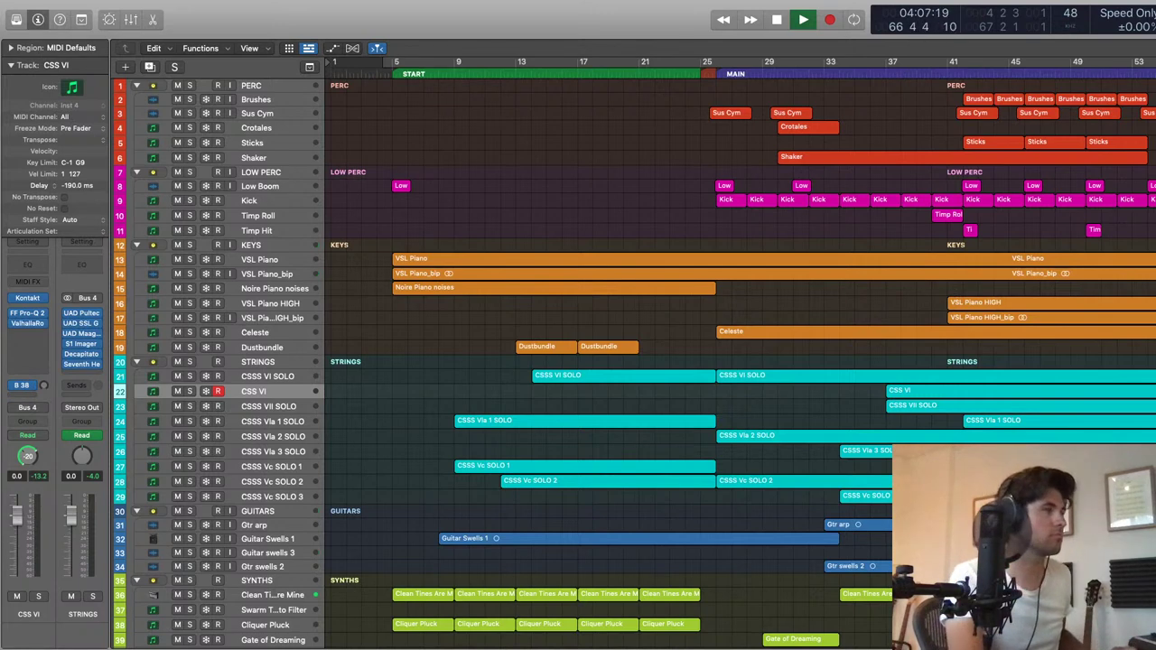
pyautogui.press('space')
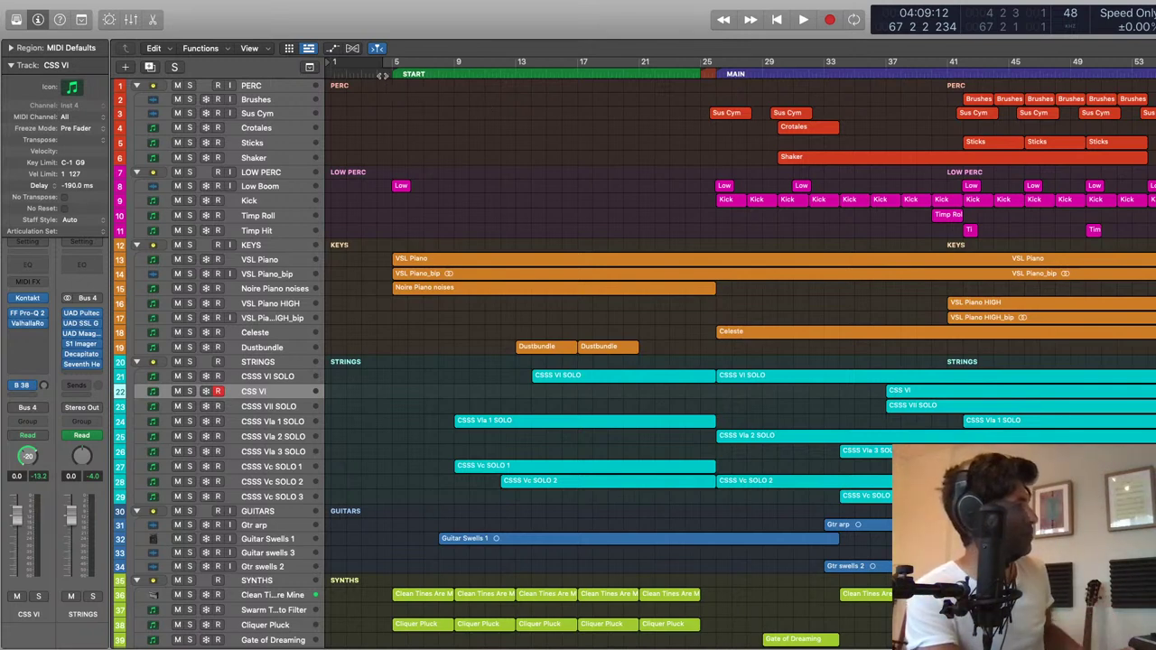
pyautogui.press('Return')
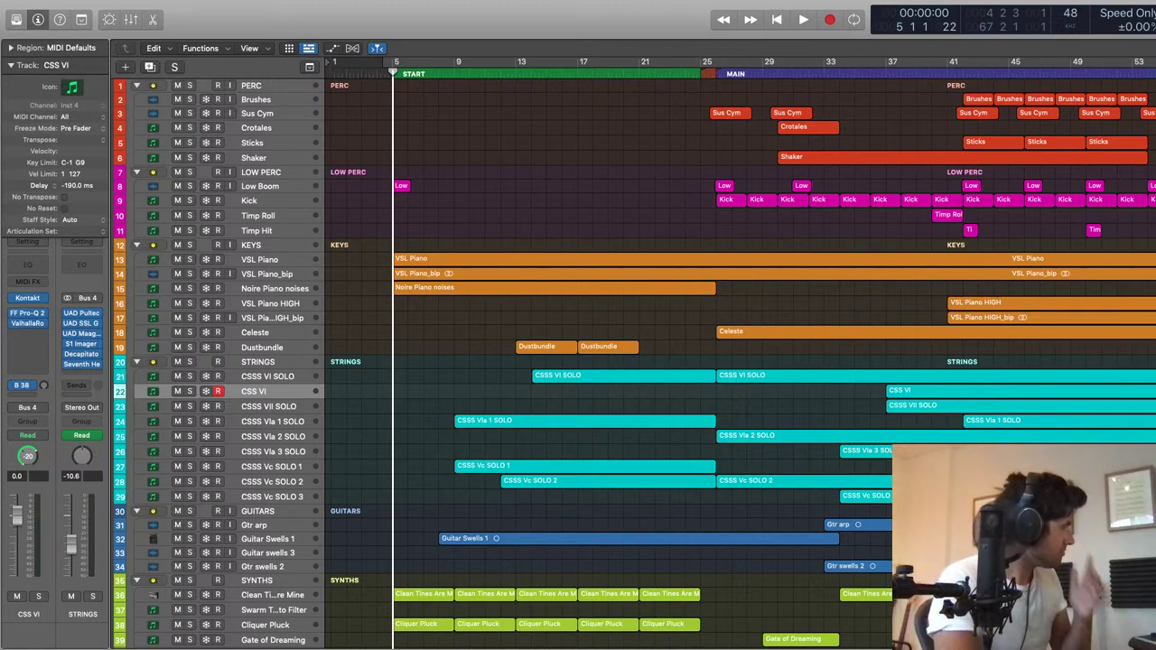
pyautogui.scroll(-2, 633, 362)
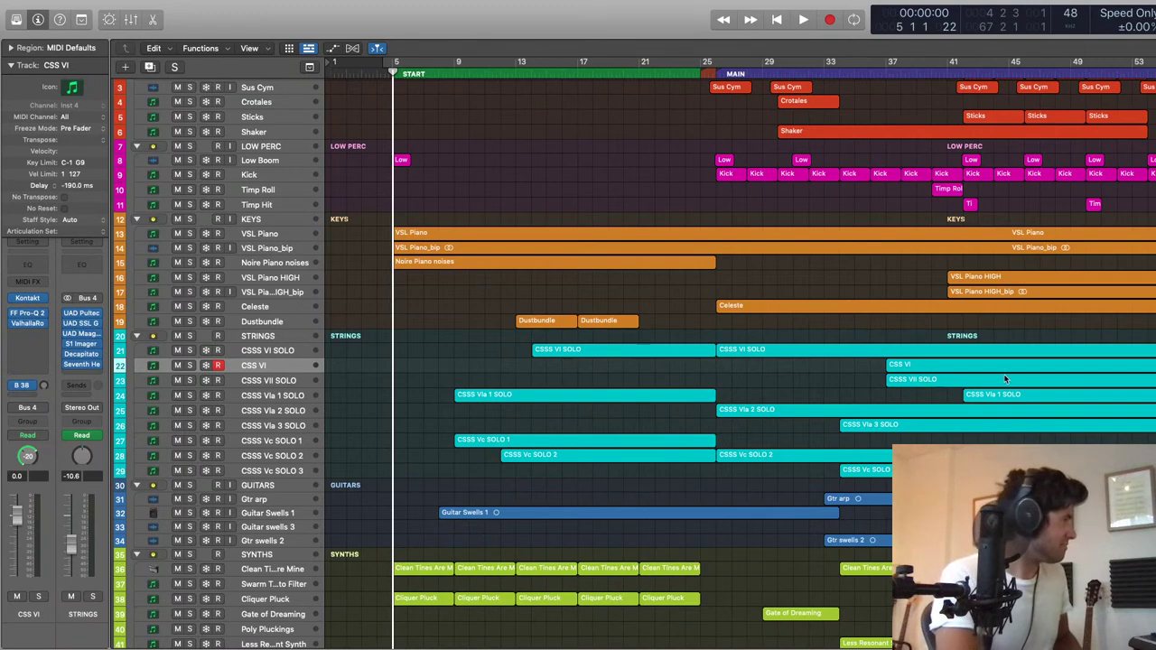
pyautogui.scroll(2, 1004, 379)
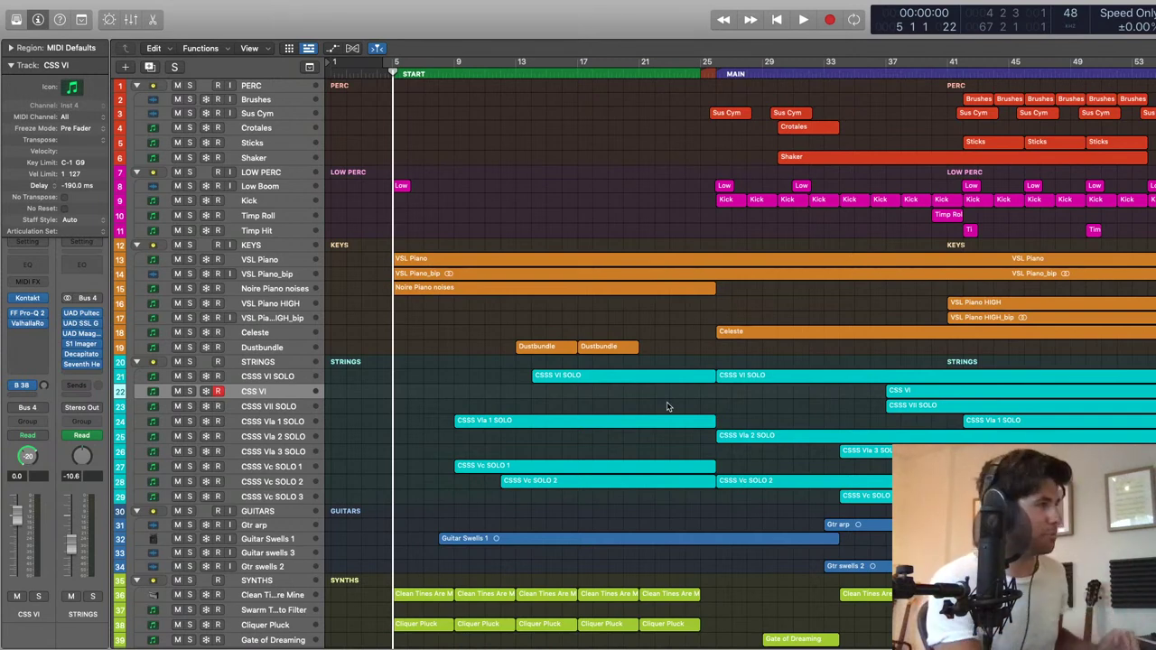
# Step: Select the regions across the string tracks, open them together in the Piano Roll and clear the note selection
pyautogui.moveTo(406, 354); pyautogui.dragTo(1111, 398)
pyautogui.doubleClick(1132, 405)
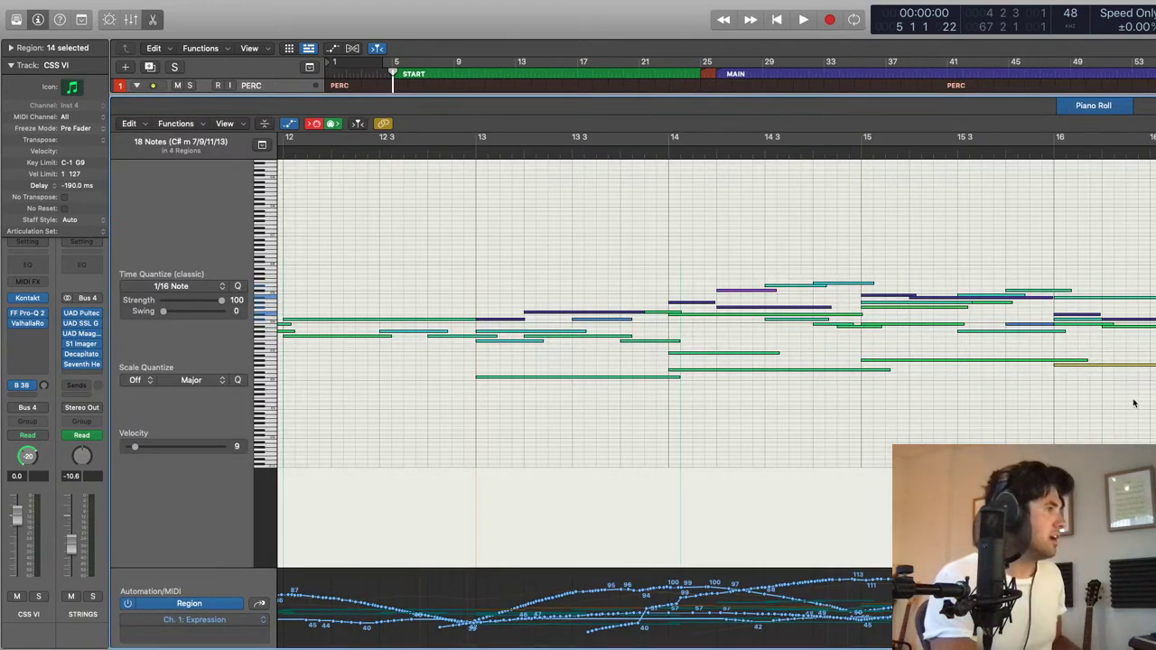
pyautogui.click(1133, 405)
pyautogui.press('super+Left')
# Step: Examine the combined string notes and expression curves from bar 9 to about bar 19, then close the Piano Roll
pyautogui.hscroll(-15, 1134, 406)
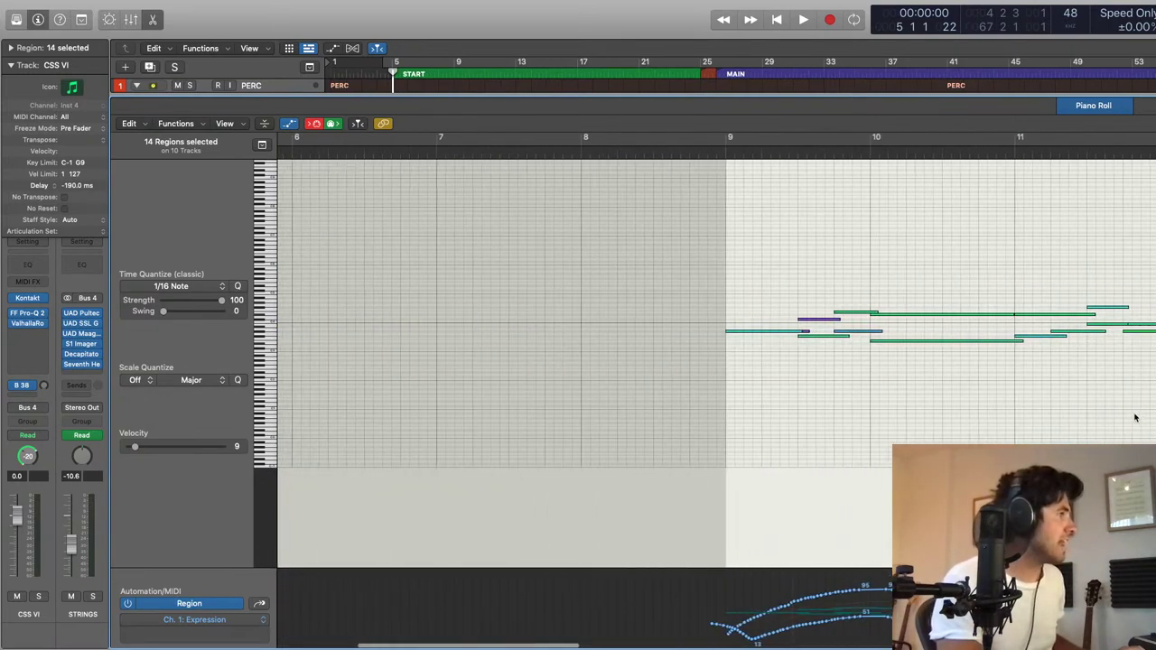
pyautogui.hscroll(-1, 1133, 417)
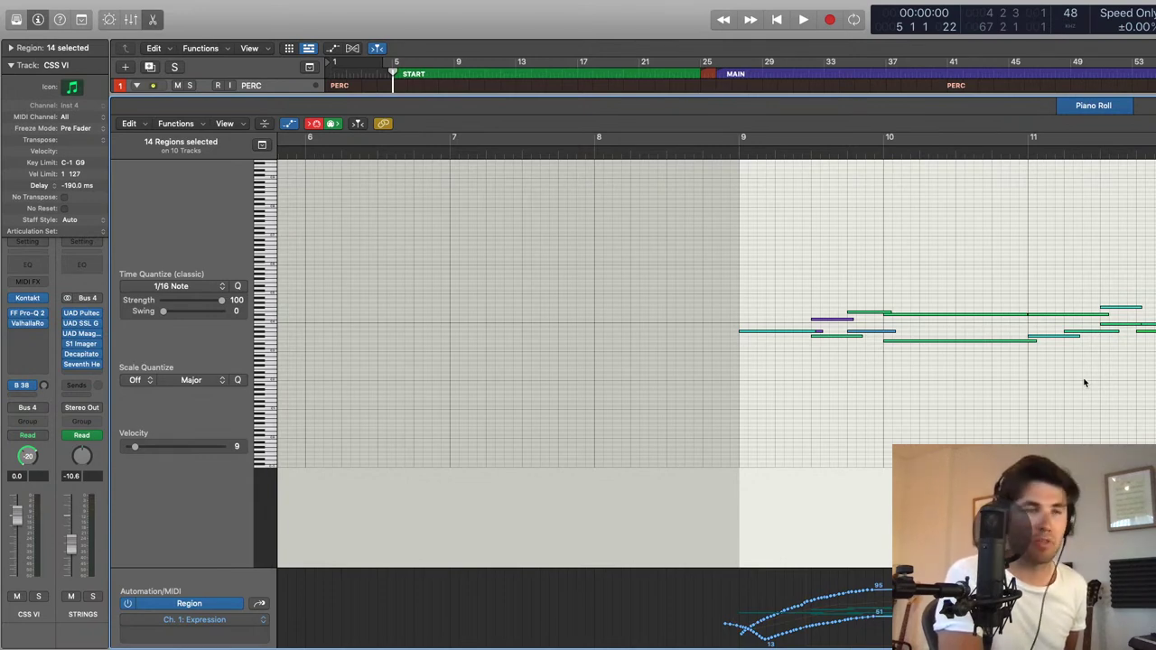
pyautogui.hscroll(20, 1106, 369)
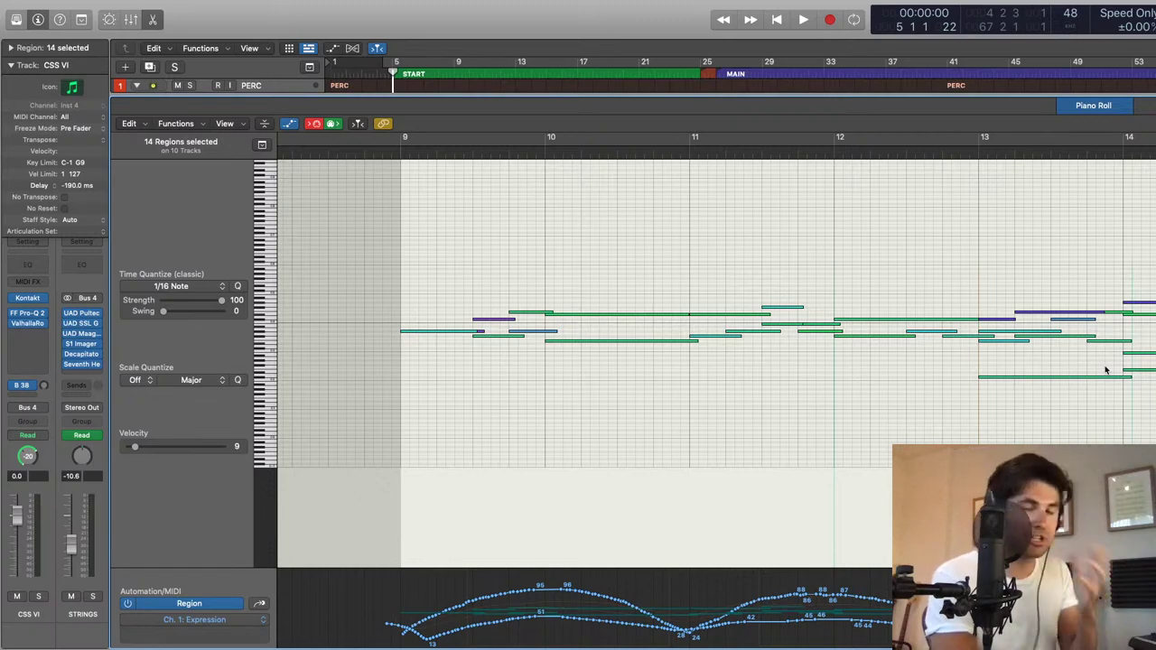
pyautogui.hscroll(5, 716, 352)
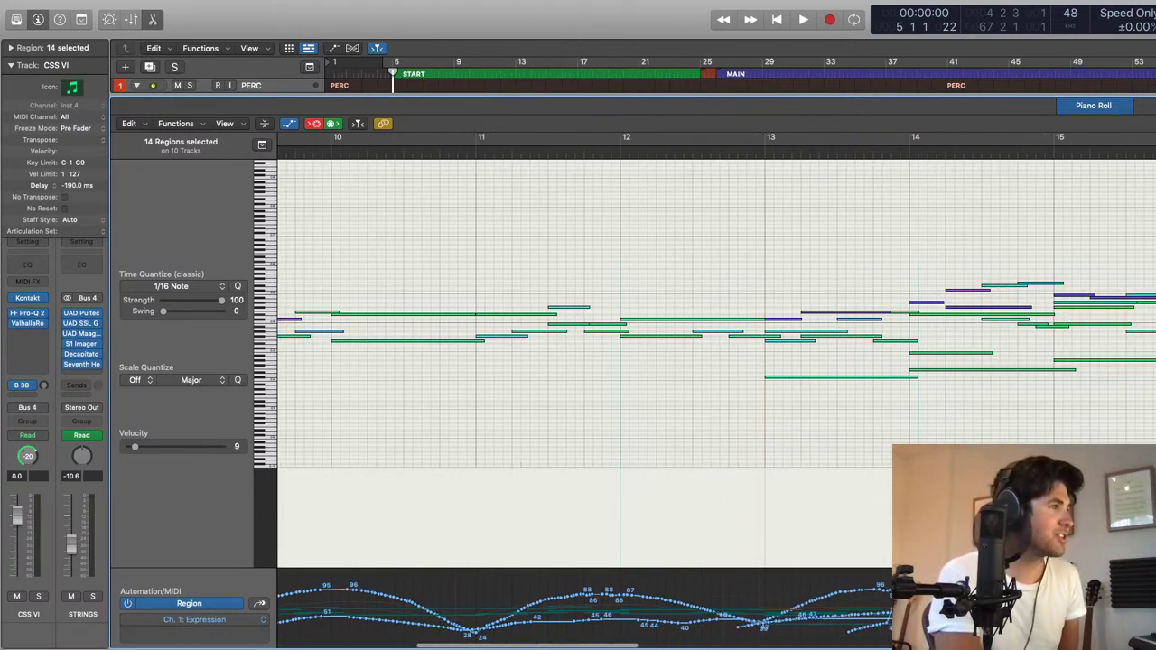
pyautogui.press('super+Left')
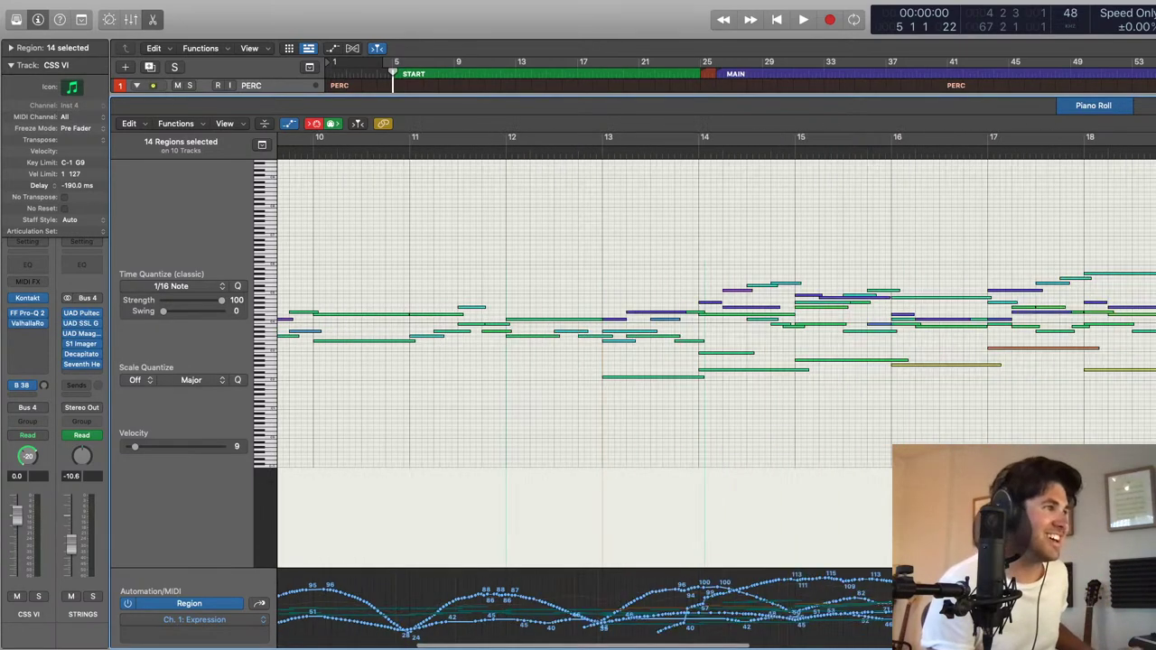
pyautogui.hscroll(-2, 717, 351)
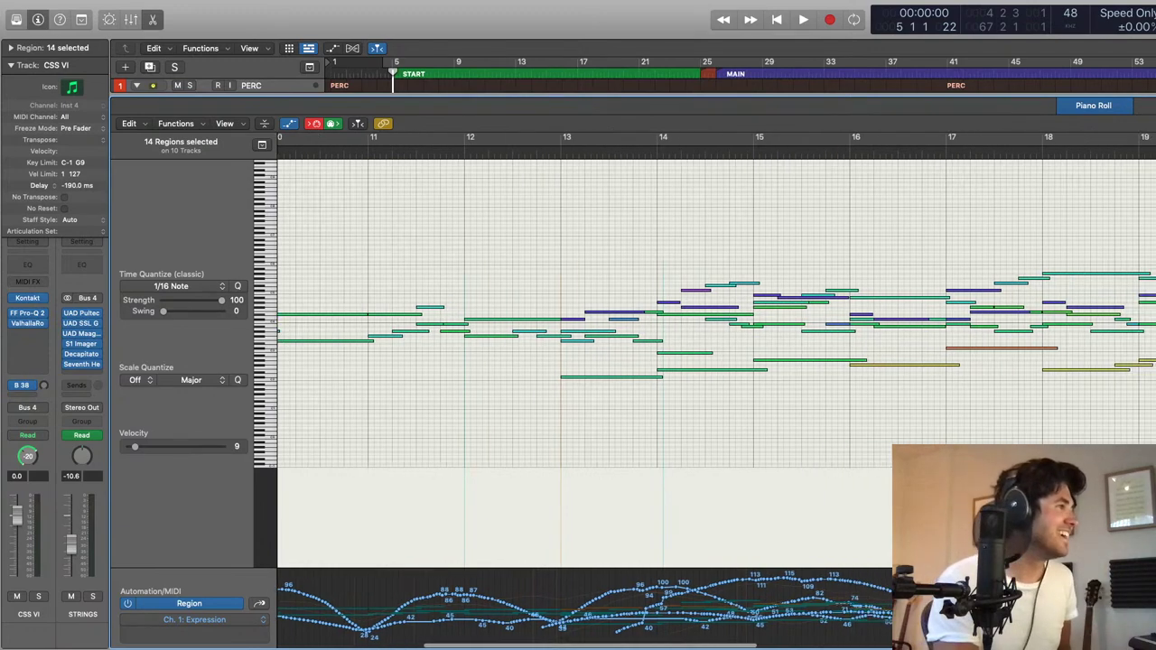
pyautogui.hscroll(-5, 716, 351)
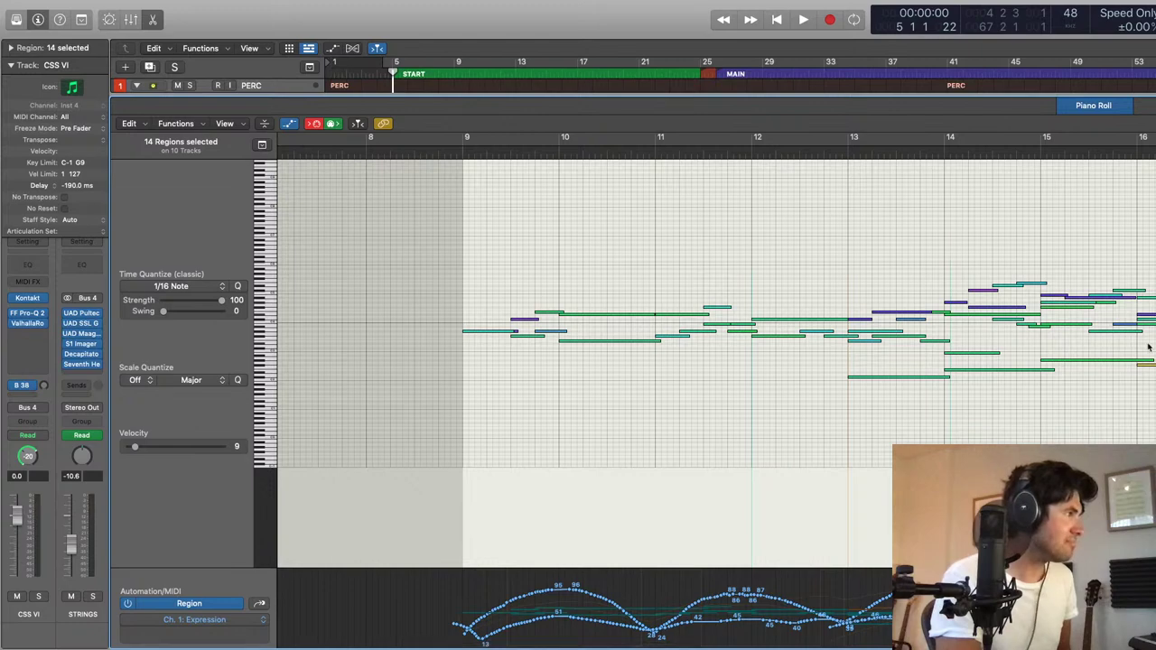
pyautogui.press('p')
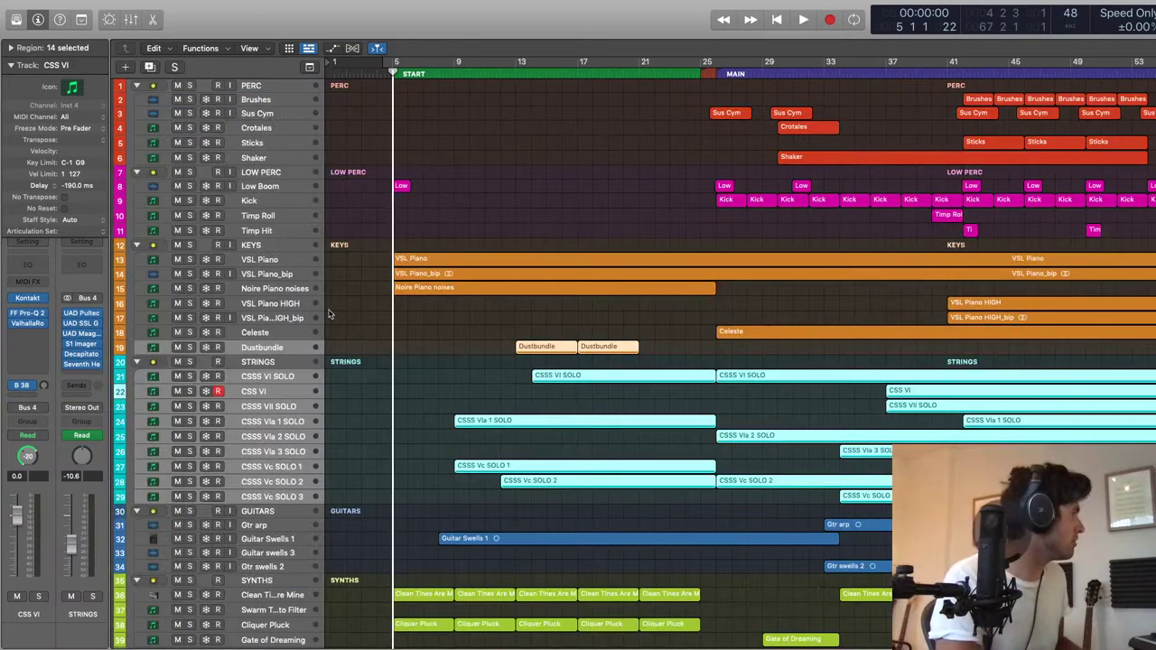
# Step: Solo the STRINGS track stack and start playback from bar 8
pyautogui.click(190, 362)
pyautogui.click(440, 73)
pyautogui.click(531, 397)
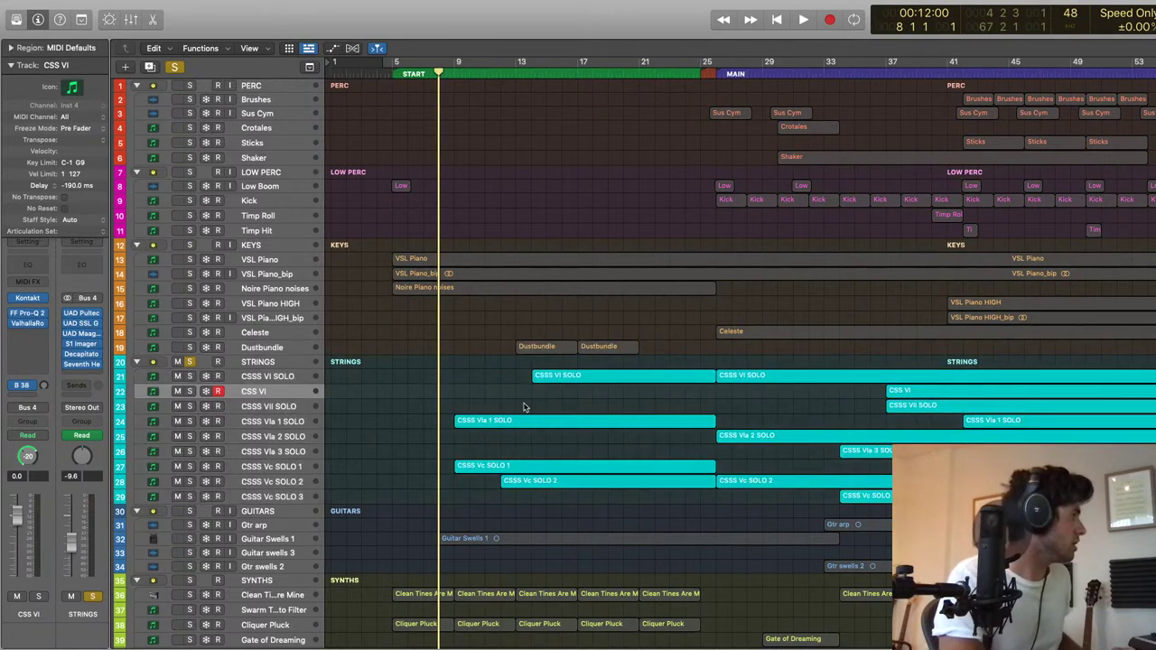
pyautogui.press('space')
# Step: View the first CSSS Vla 1 SOLO and CSSS Vc SOLO 1 regions in the Piano Roll with an enlarged automation lane, then close the editor
pyautogui.moveTo(462, 398); pyautogui.dragTo(477, 488)
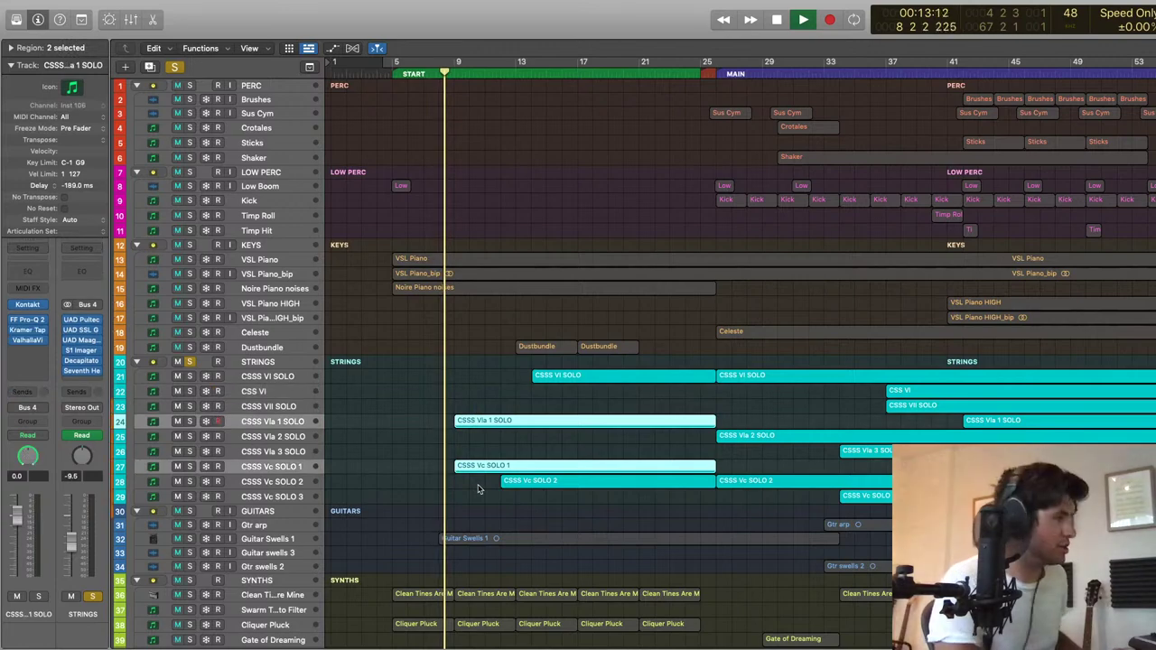
pyautogui.press('p')
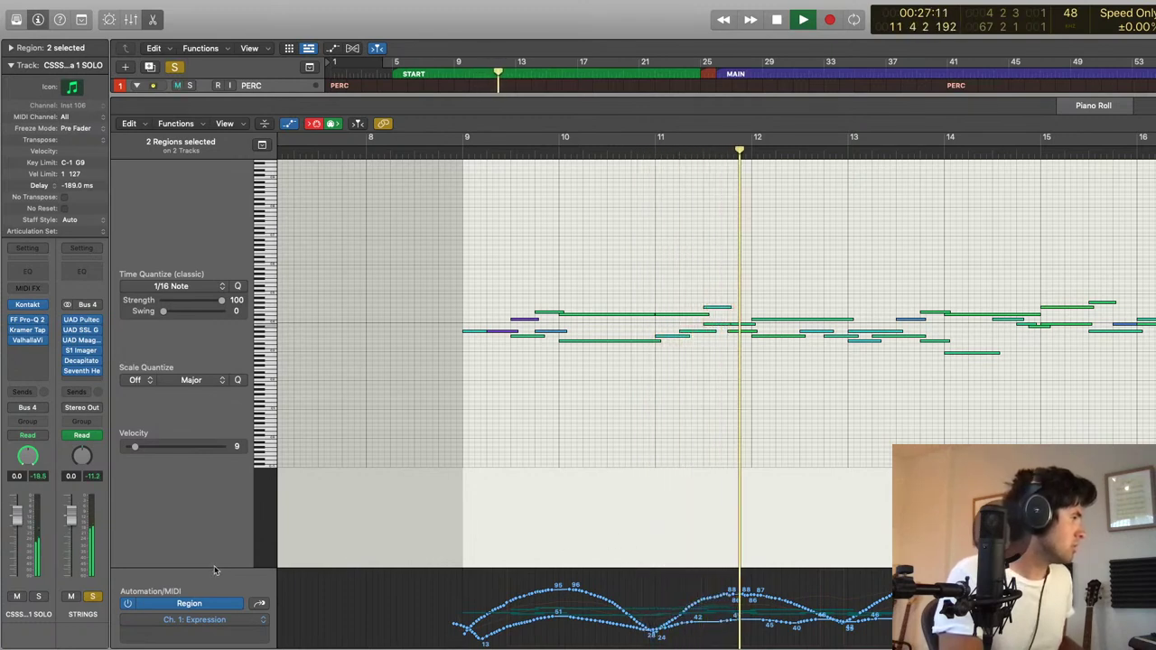
pyautogui.click(362, 568)
pyautogui.moveTo(258, 569); pyautogui.dragTo(849, 444)
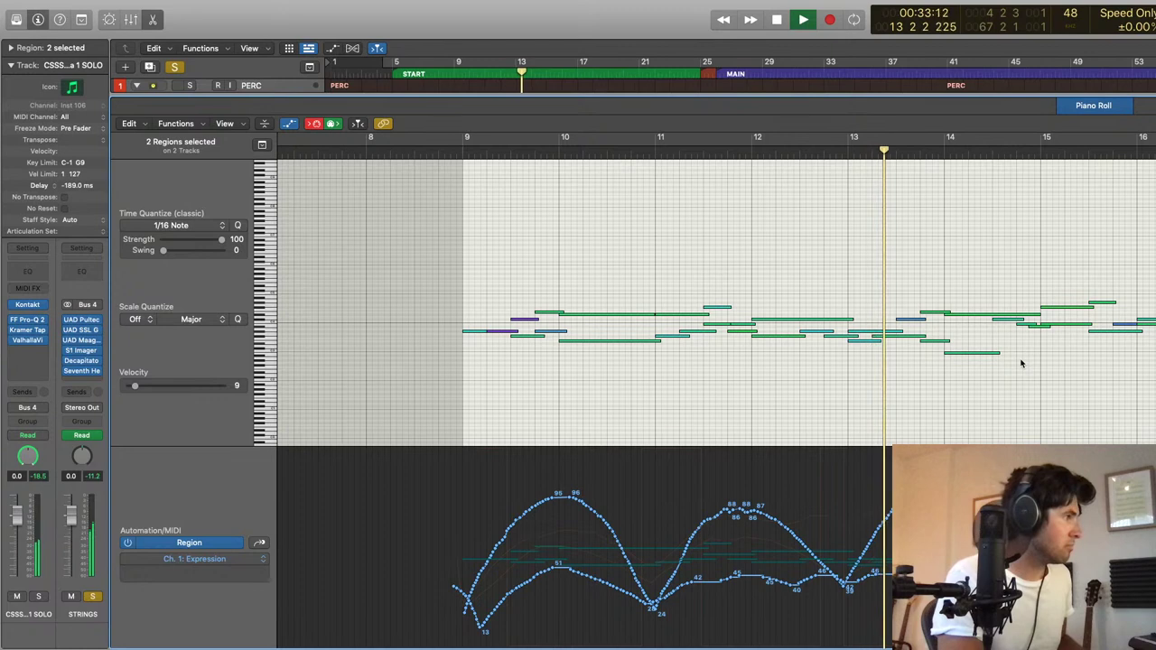
pyautogui.press('e')
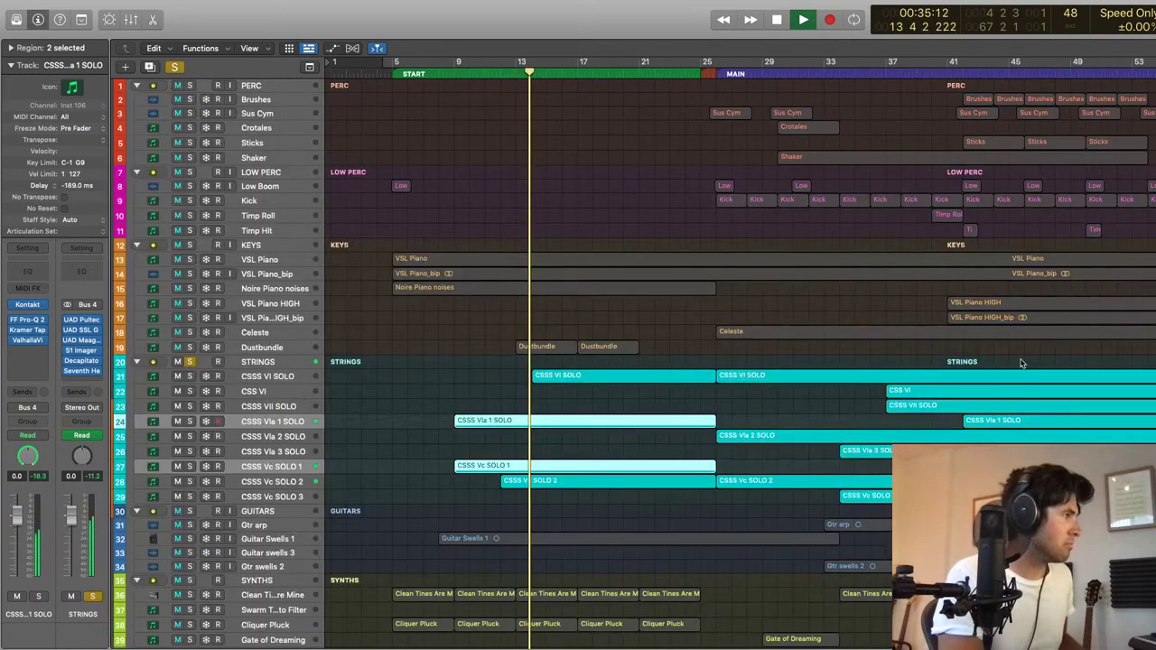
# Step: Replace the STRINGS stack solo with solos on only the CSSS Vla 1 SOLO and CSSS VI SOLO tracks
pyautogui.click(189, 361)
pyautogui.click(190, 421)
pyautogui.press('s')
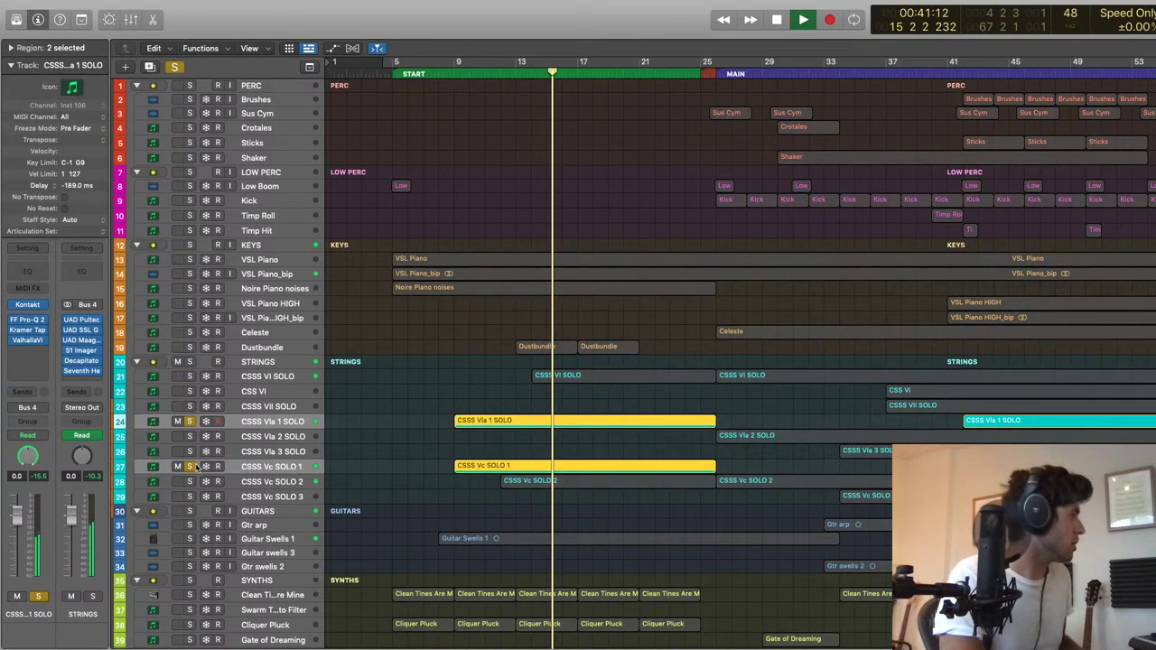
pyautogui.click(196, 467)
pyautogui.press('s')
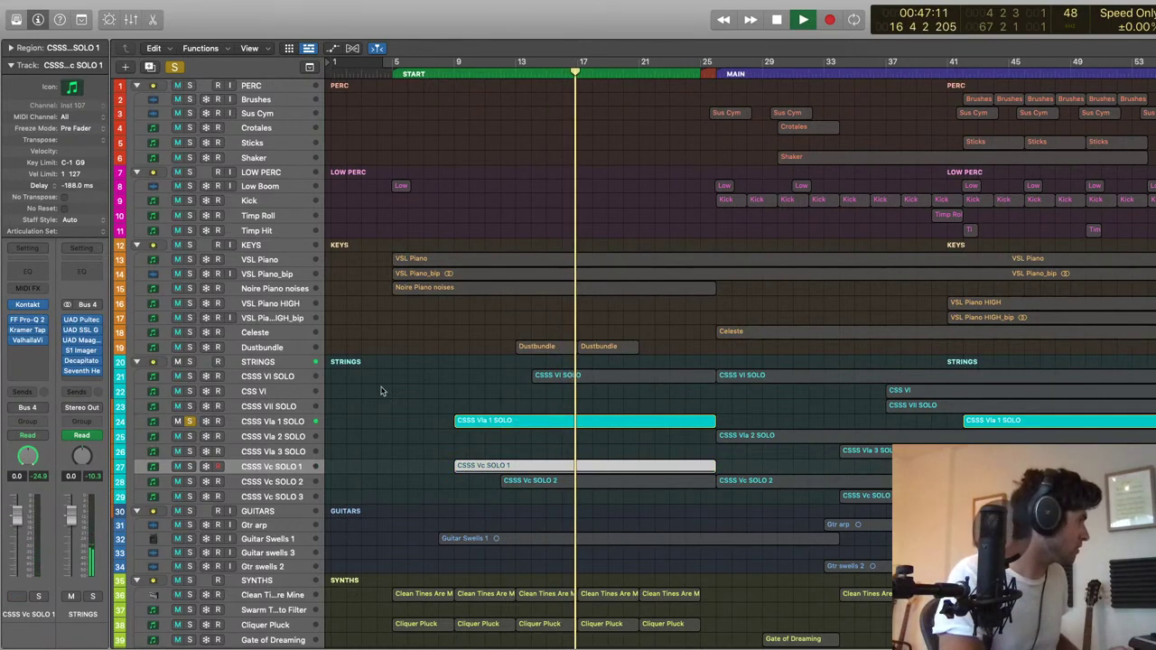
pyautogui.click(190, 376)
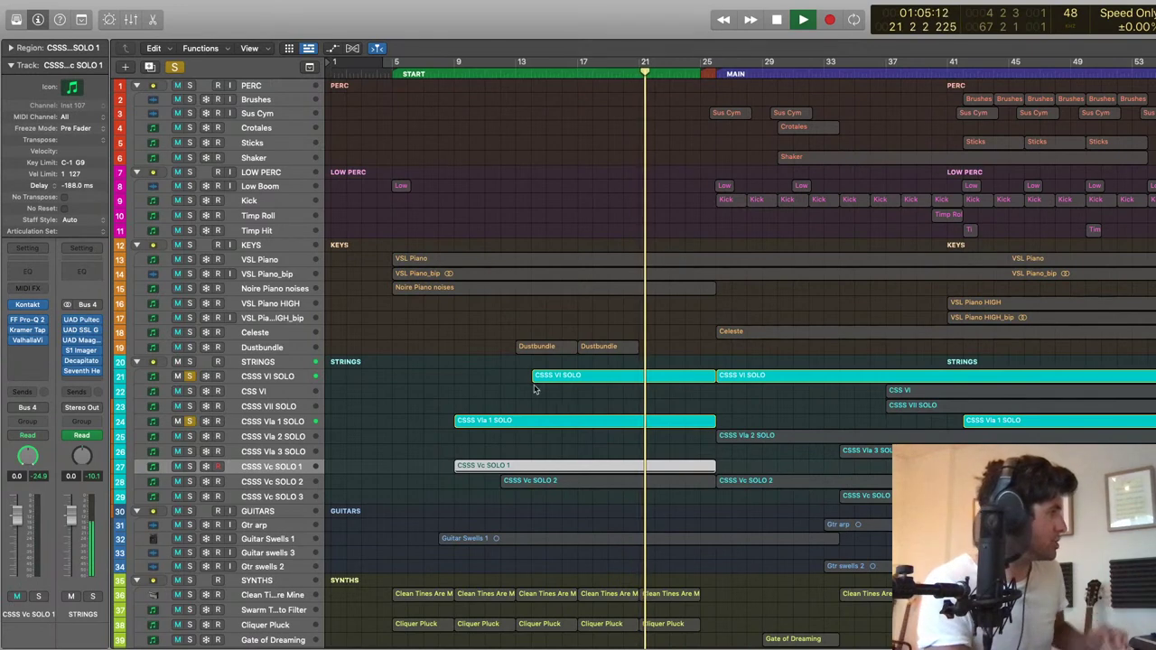
# Step: Open the first CSSS VI SOLO and CSSS Vla 1 SOLO regions together in the Piano Roll and stop playback
pyautogui.moveTo(489, 367); pyautogui.dragTo(576, 441)
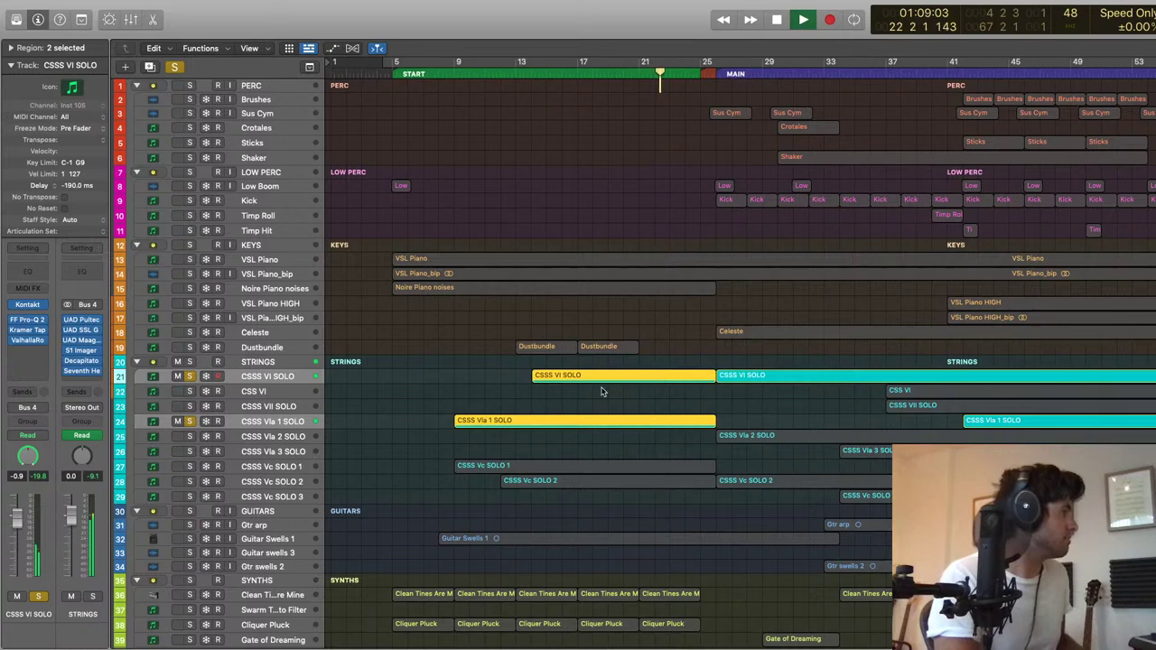
pyautogui.press('p')
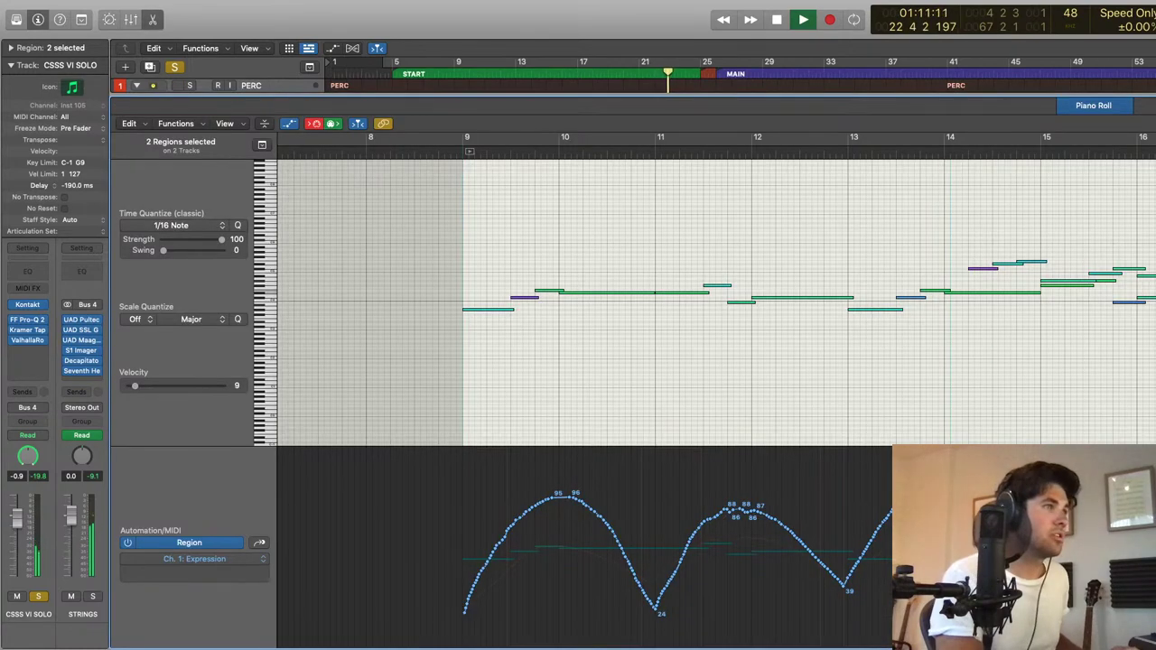
pyautogui.press('space')
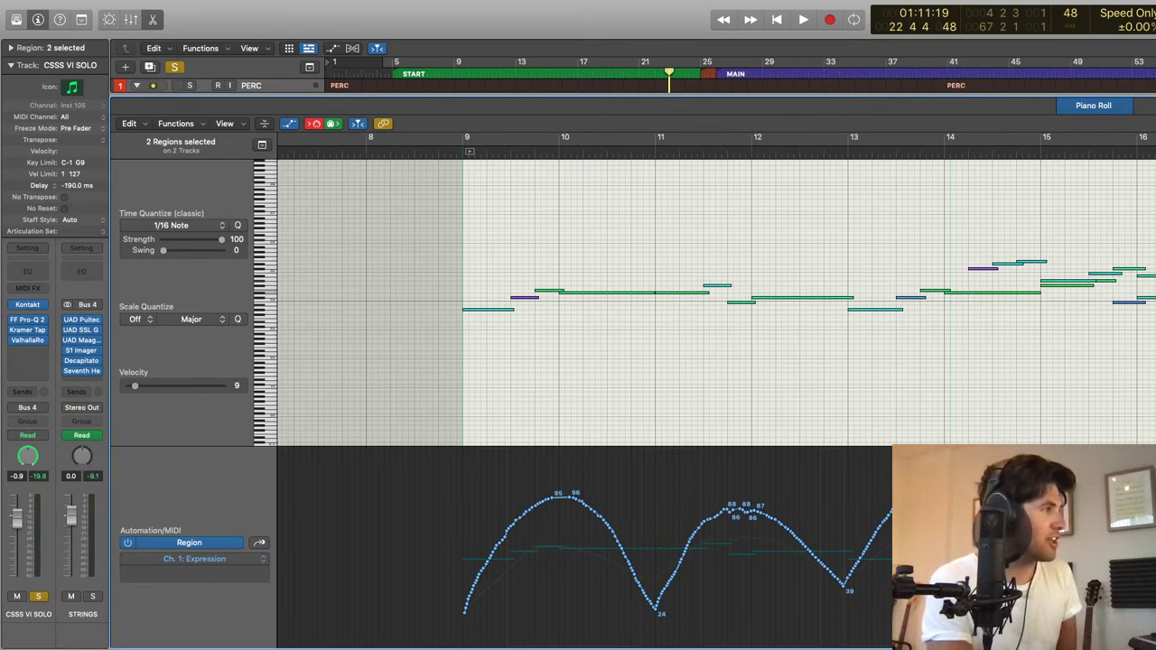
# Step: Play a short stretch of the soloed violin and viola around bar 21, stop, and select a single viola note
pyautogui.hscroll(-2, 714, 298)
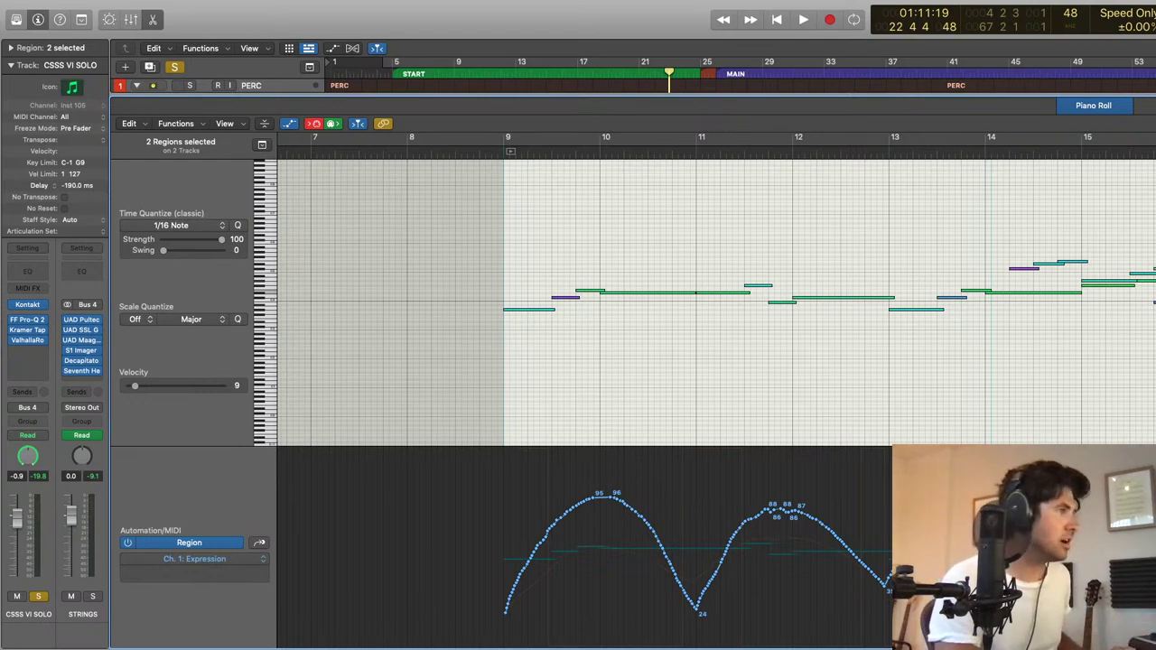
pyautogui.press('space')
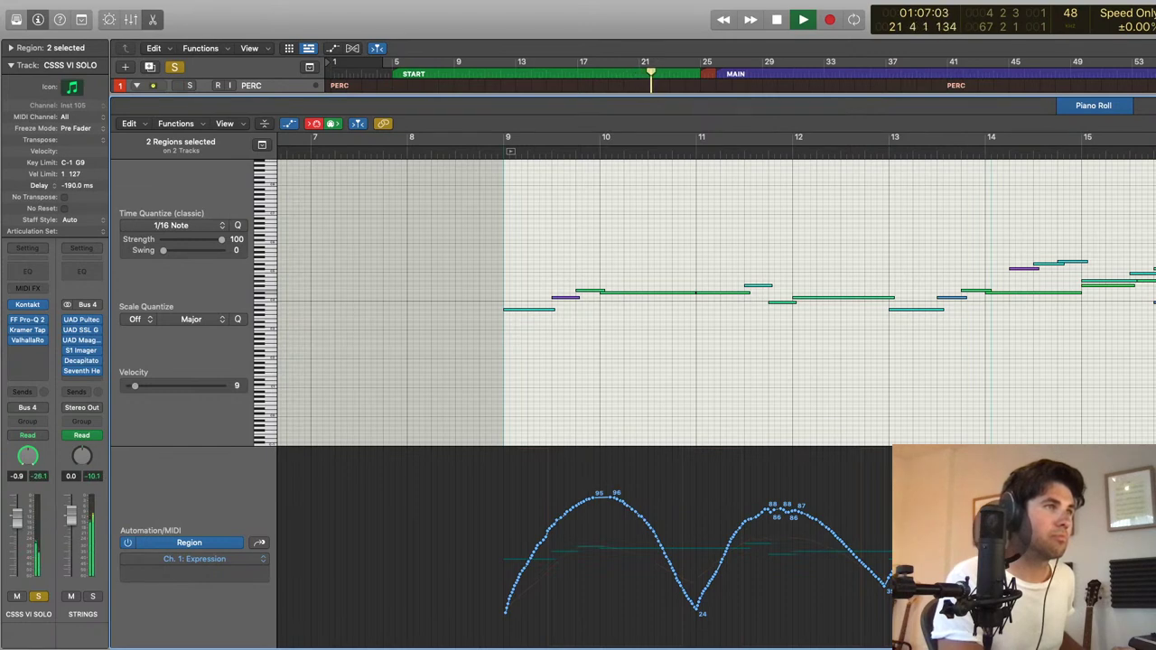
pyautogui.press('space')
pyautogui.press('super+a')
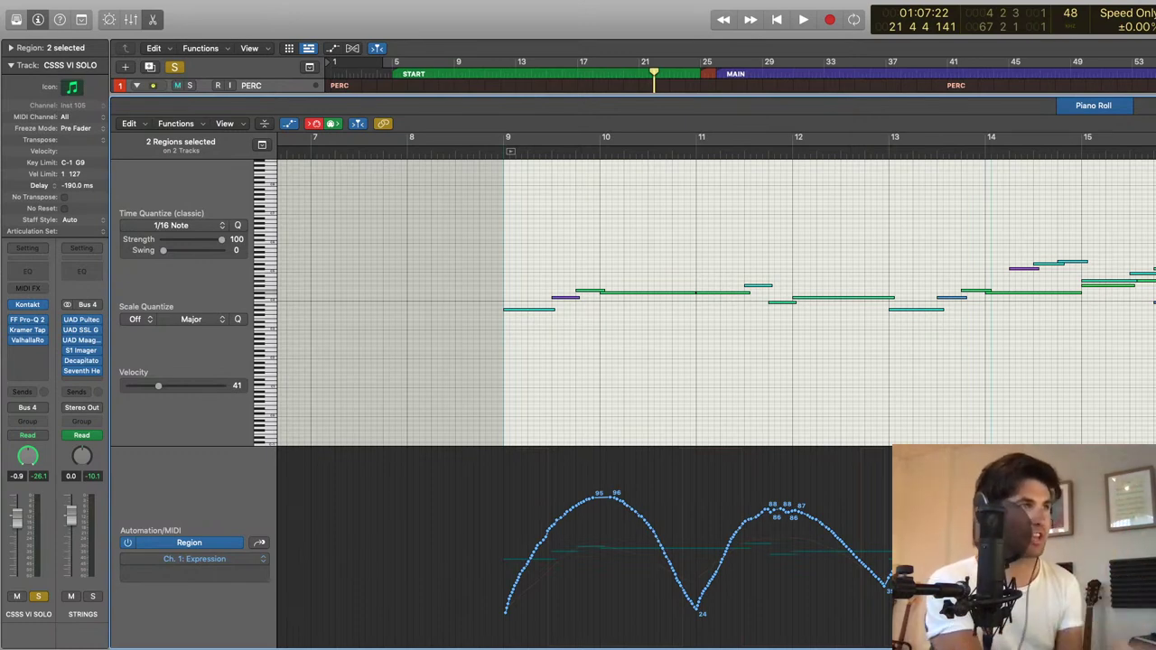
pyautogui.press('Right')
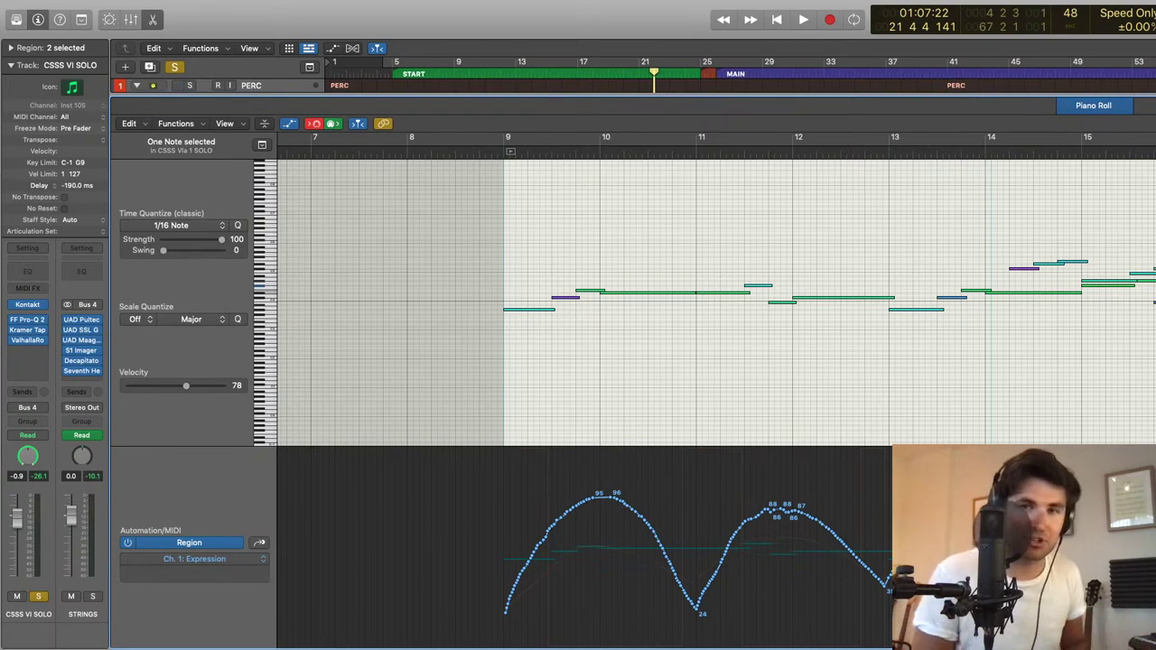
# Step: Examine the violin and viola notes and expression curves between bars 17 and 25, then briefly audition the passage around bar 21
pyautogui.hscroll(15, 714, 298)
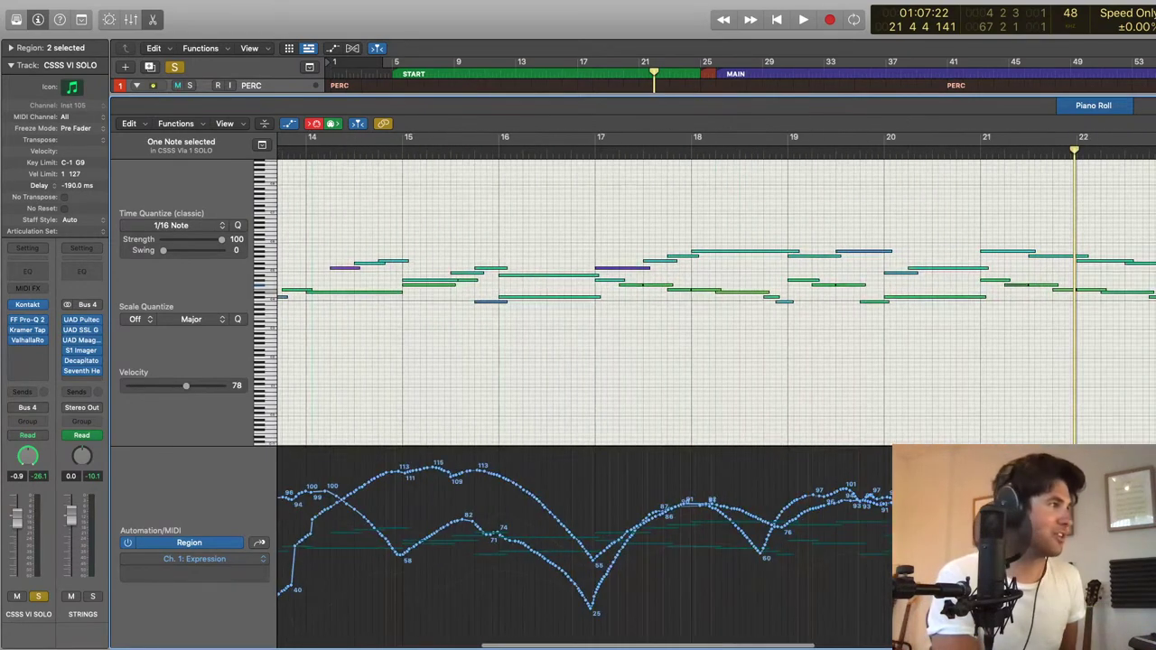
pyautogui.hscroll(5, 714, 298)
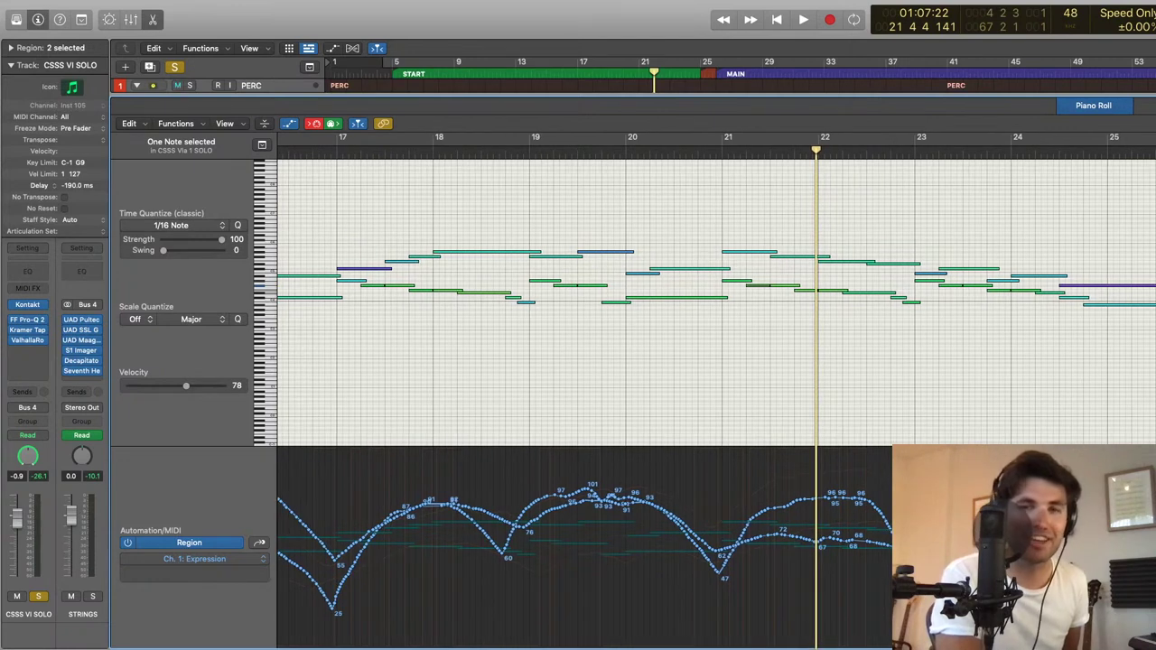
pyautogui.hscroll(2, 764, 307)
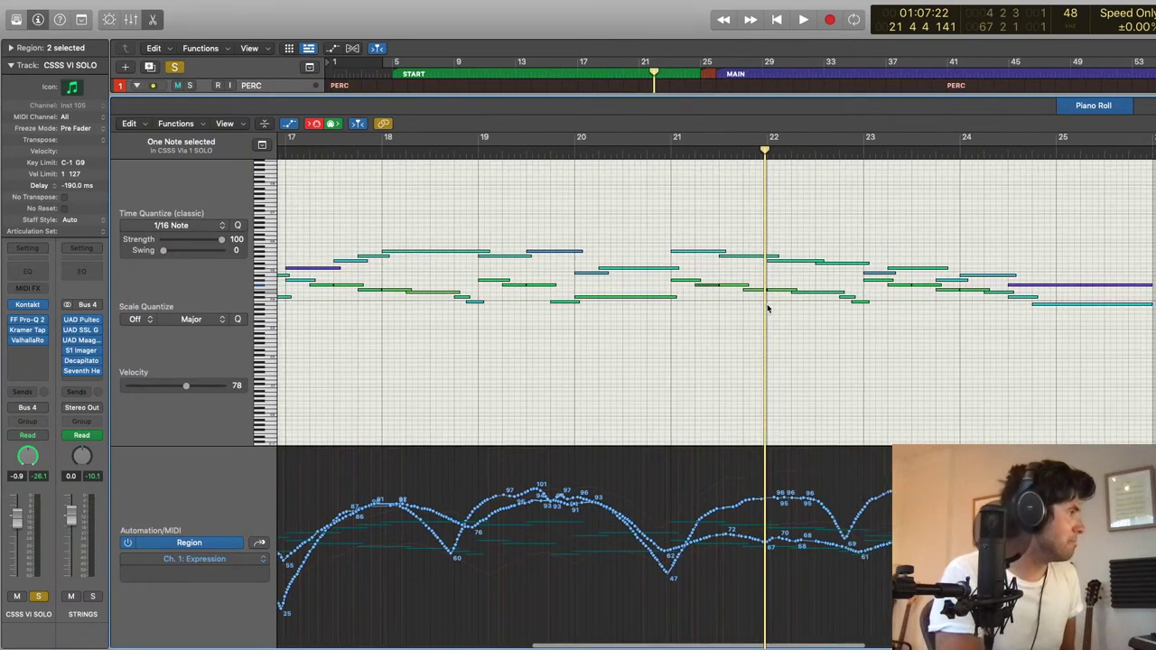
pyautogui.moveTo(688, 227); pyautogui.dragTo(713, 317)
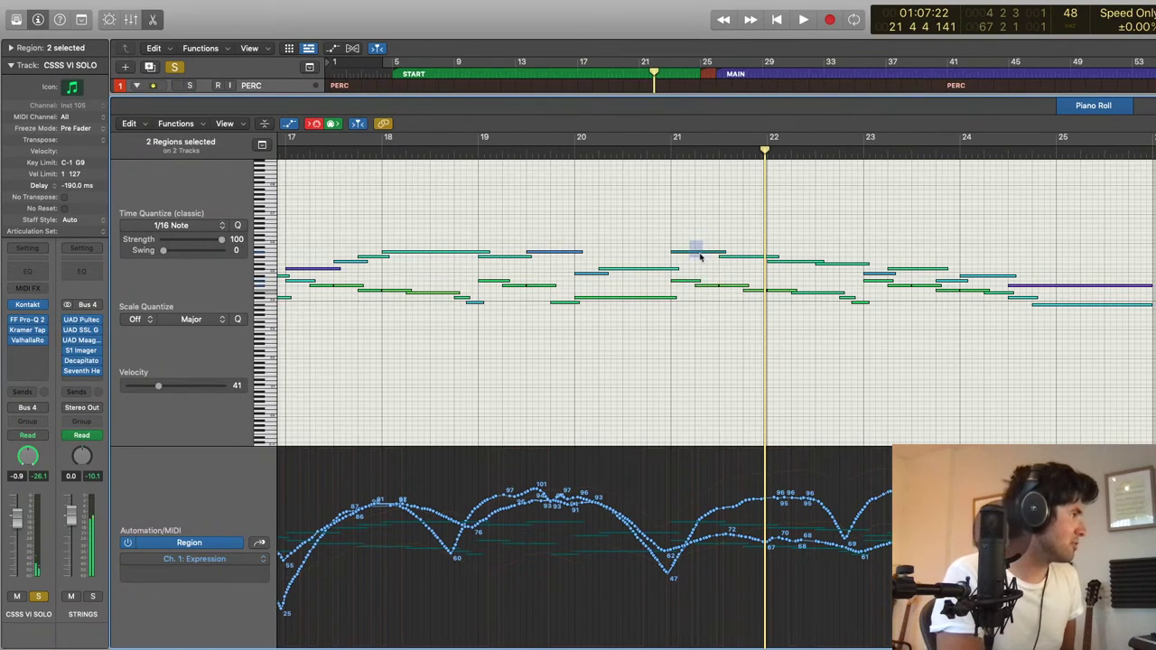
pyautogui.click(747, 333)
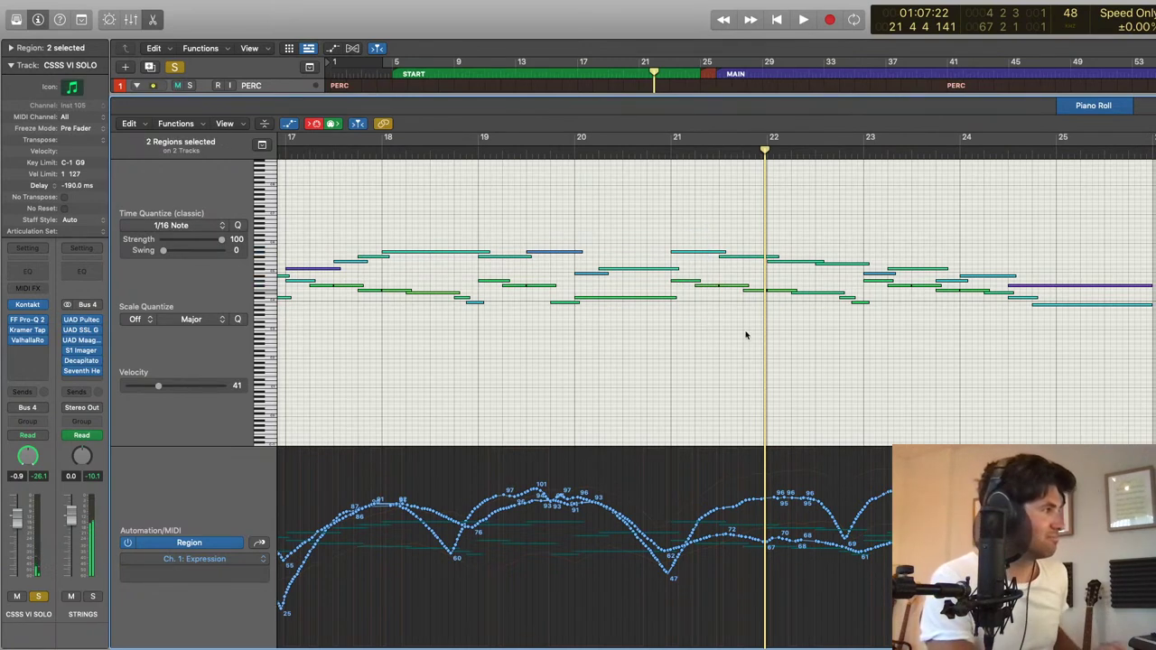
pyautogui.press('space')
pyautogui.press('space')
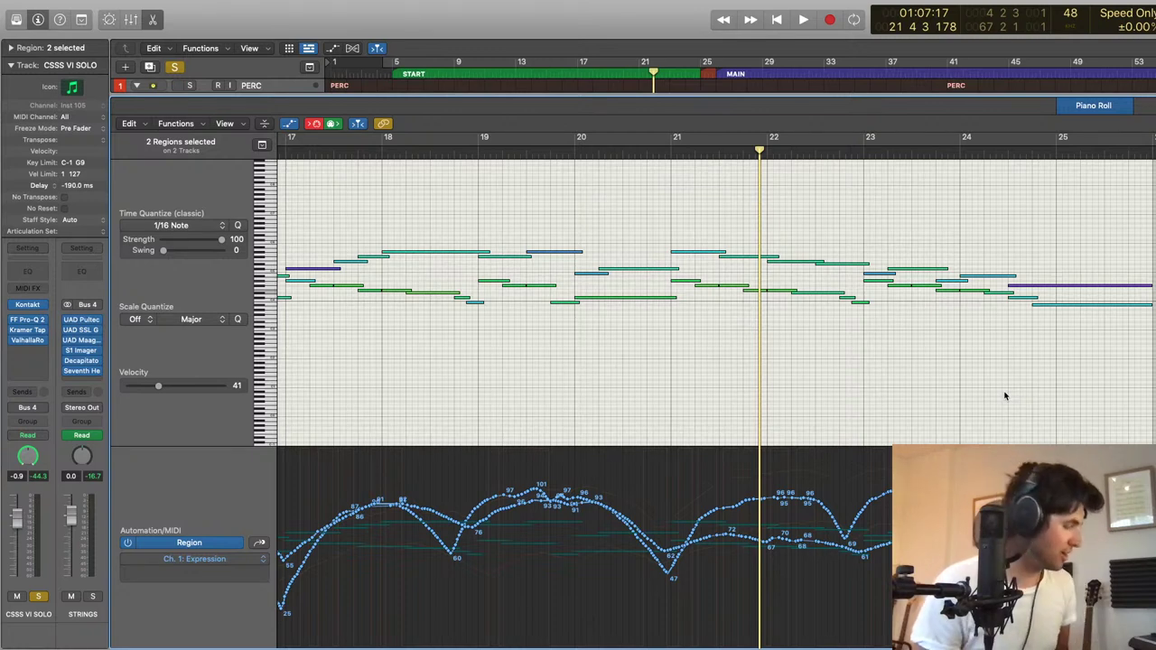
# Step: Replace the solos on the CSSS VI SOLO and CSSS Vla 1 SOLO tracks with a STRINGS stack solo while playing from bar 21
pyautogui.press('p')
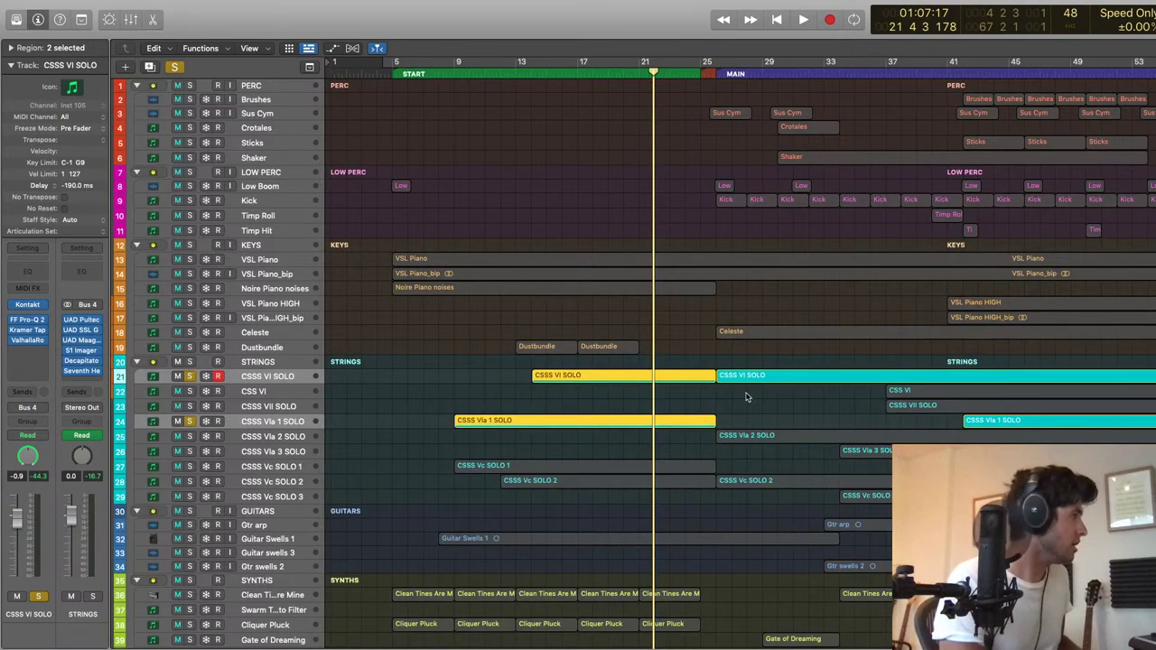
pyautogui.click(750, 397)
pyautogui.click(189, 376)
pyautogui.press('space')
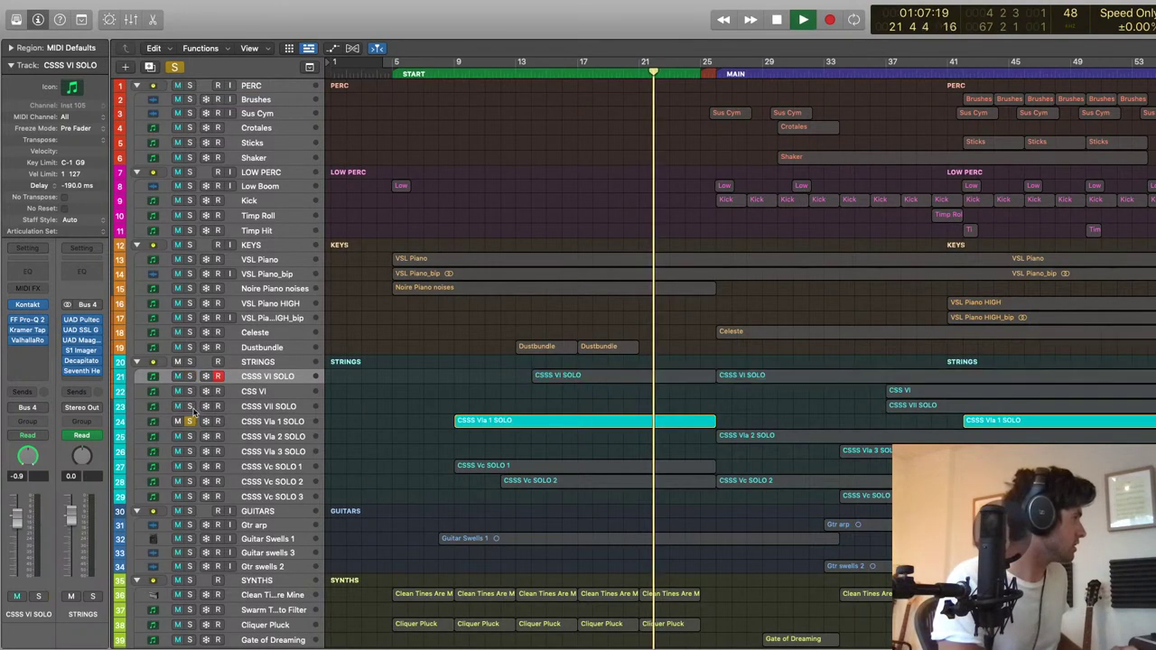
pyautogui.click(190, 422)
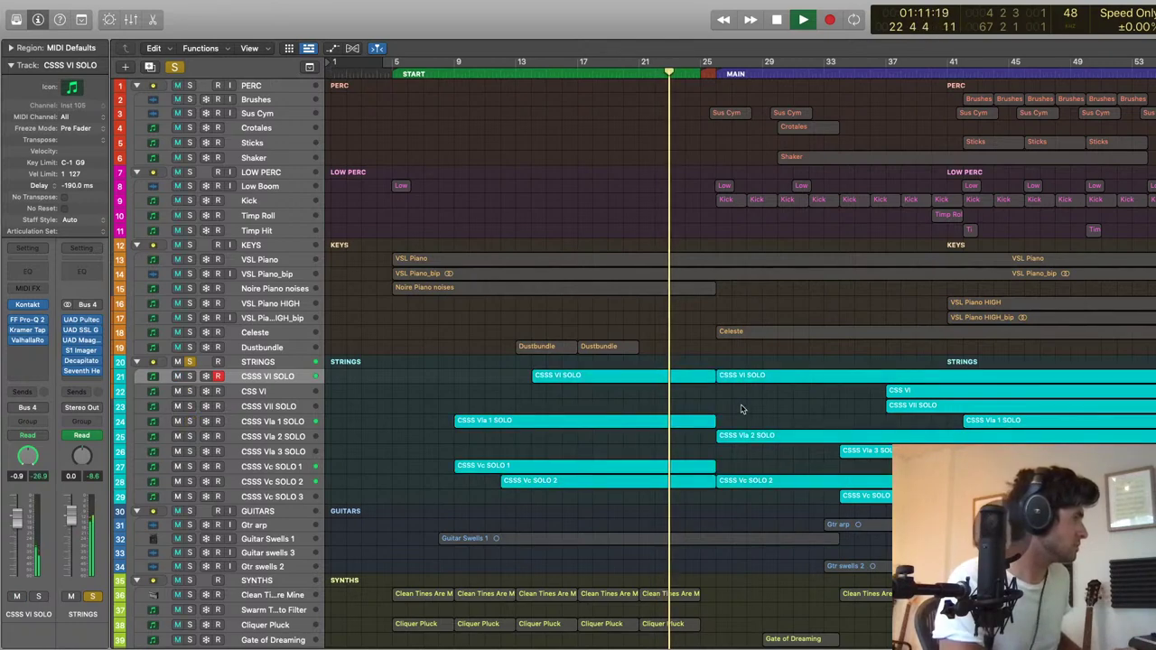
# Step: Open the first CSSS Vc SOLO 1 and CSSS Vc SOLO 2 regions together in the Piano Roll, view their earlier bars and stop playback
pyautogui.moveTo(682, 509); pyautogui.dragTo(651, 468)
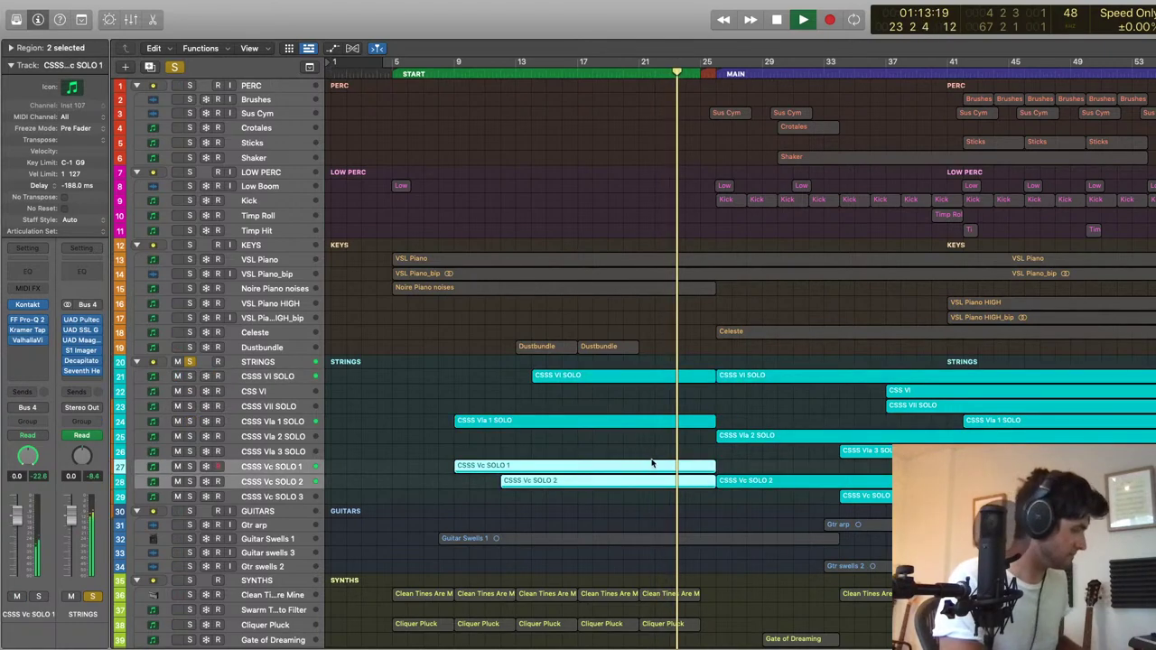
pyautogui.press('p')
pyautogui.hscroll(-6, 930, 398)
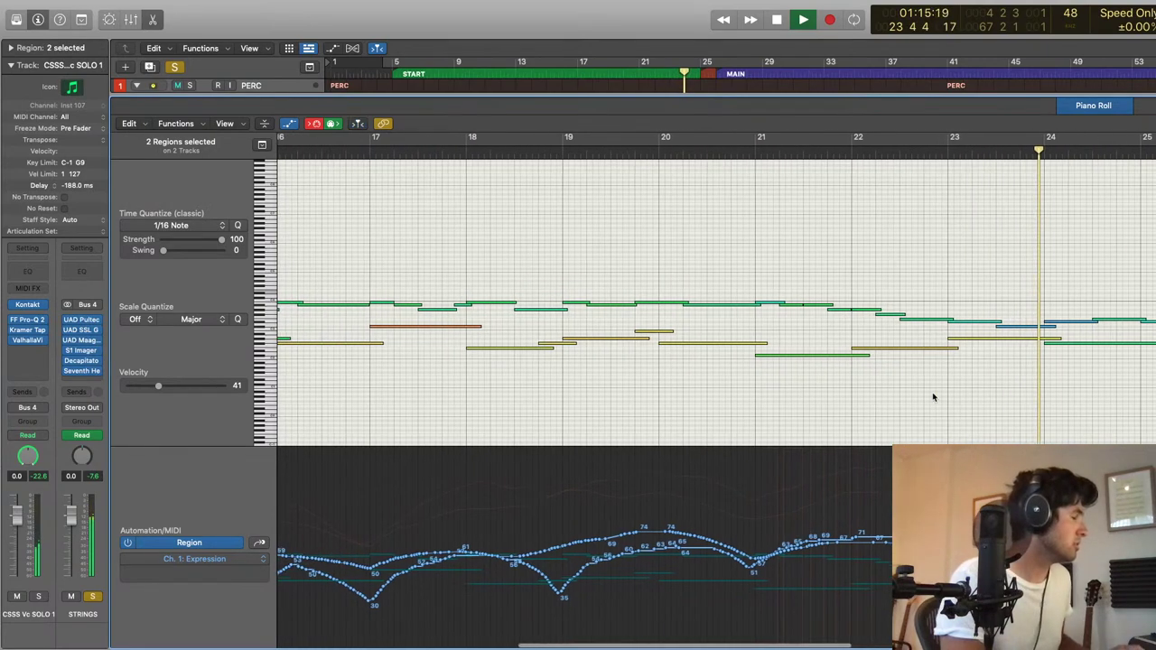
pyautogui.hscroll(-3, 932, 398)
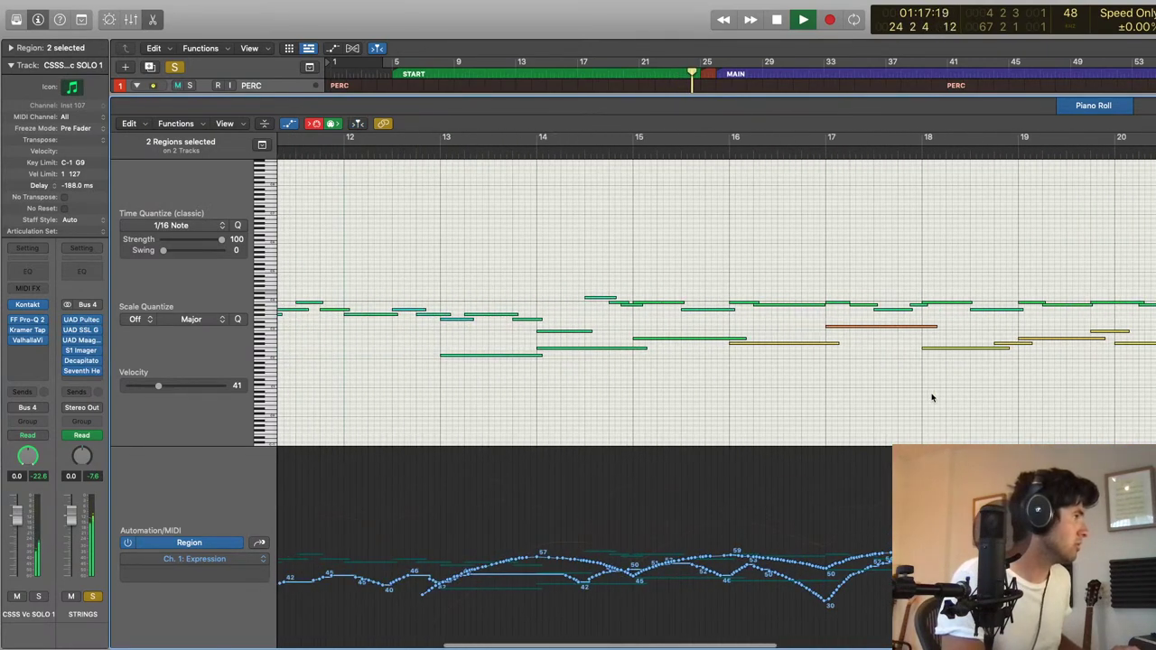
pyautogui.press('space')
# Step: Replace the STRINGS stack solo with solos on only the CSSS Vc SOLO 1 and CSSS Vc SOLO 2 tracks
pyautogui.press('p')
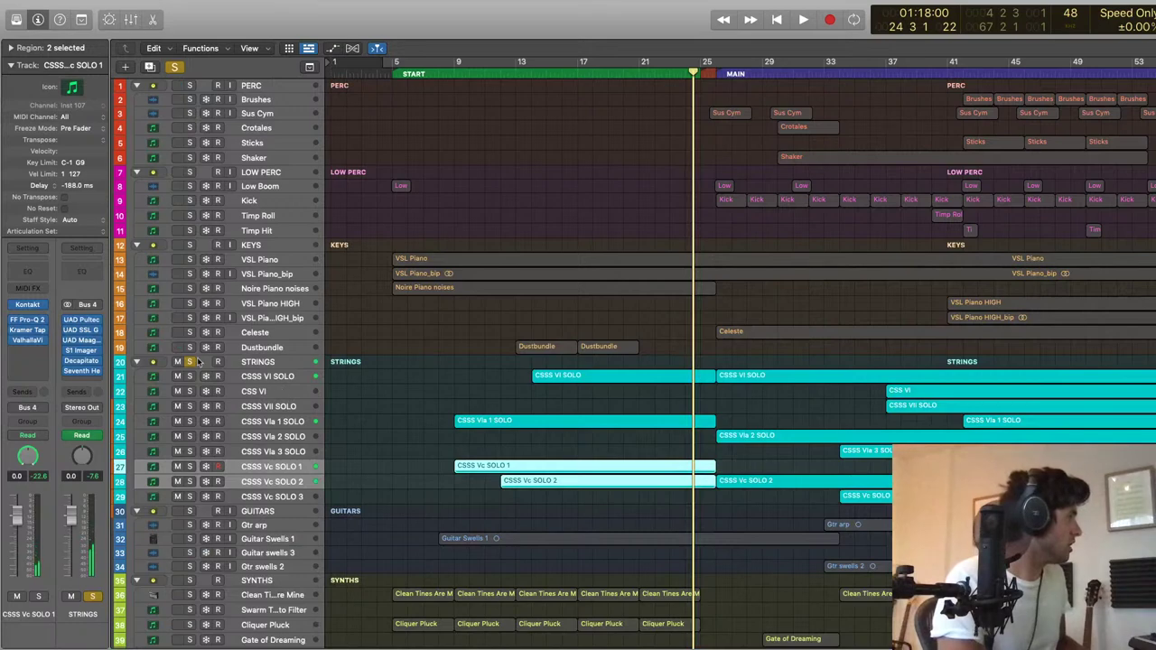
pyautogui.click(190, 361)
pyautogui.hotkey('ctrl', 's')
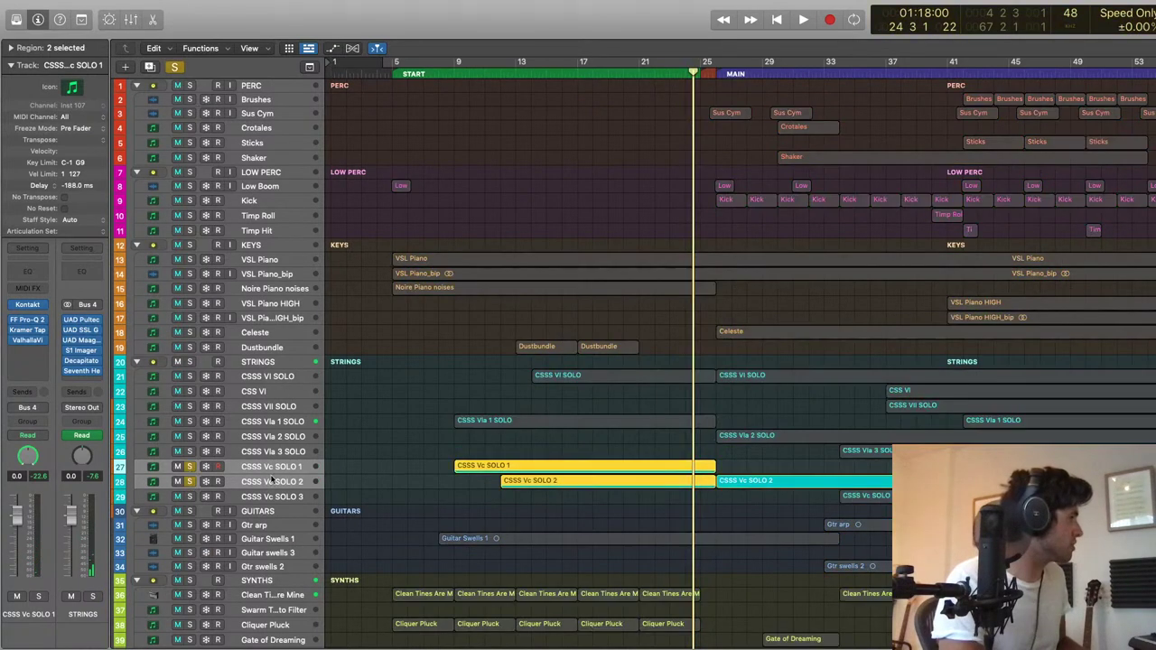
# Step: Examine the two cello parts' notes and expression curves in the Piano Roll between bars 11 and 21
pyautogui.press('p')
pyautogui.hscroll(-4, 682, 414)
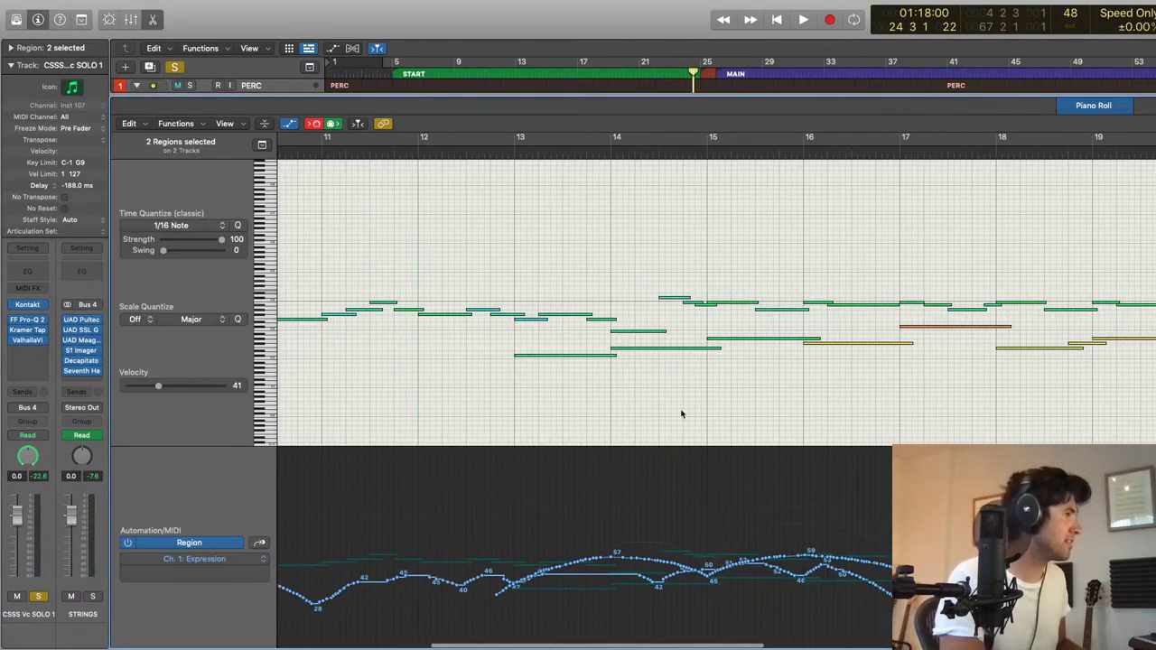
pyautogui.hscroll(2, 681, 414)
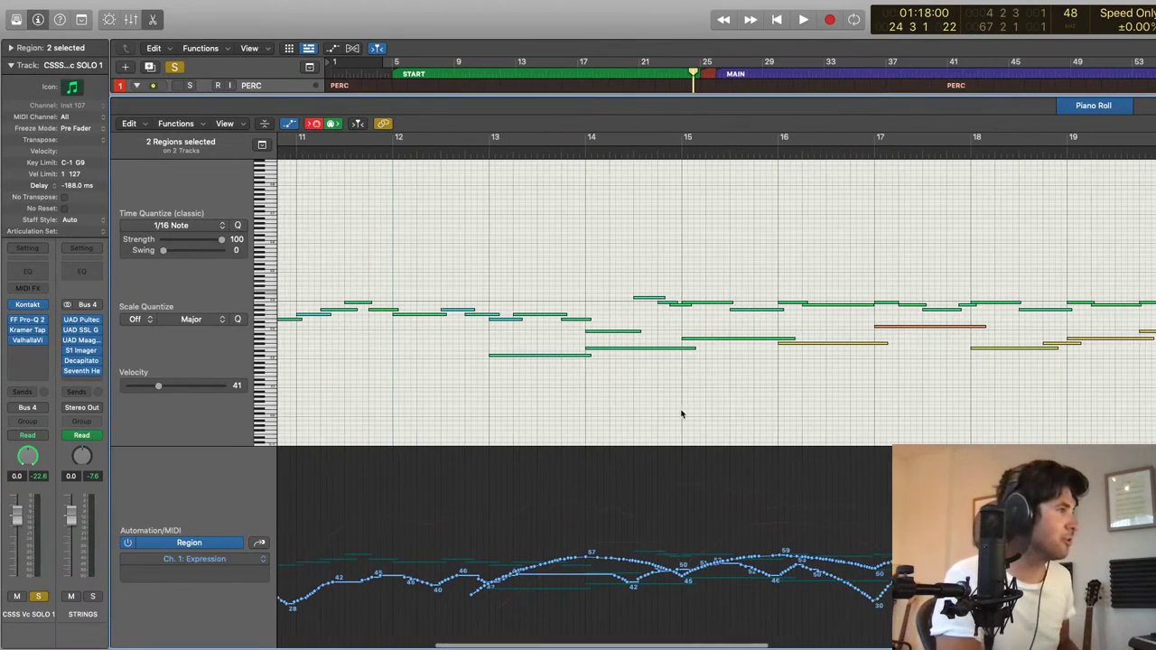
pyautogui.hscroll(6, 516, 354)
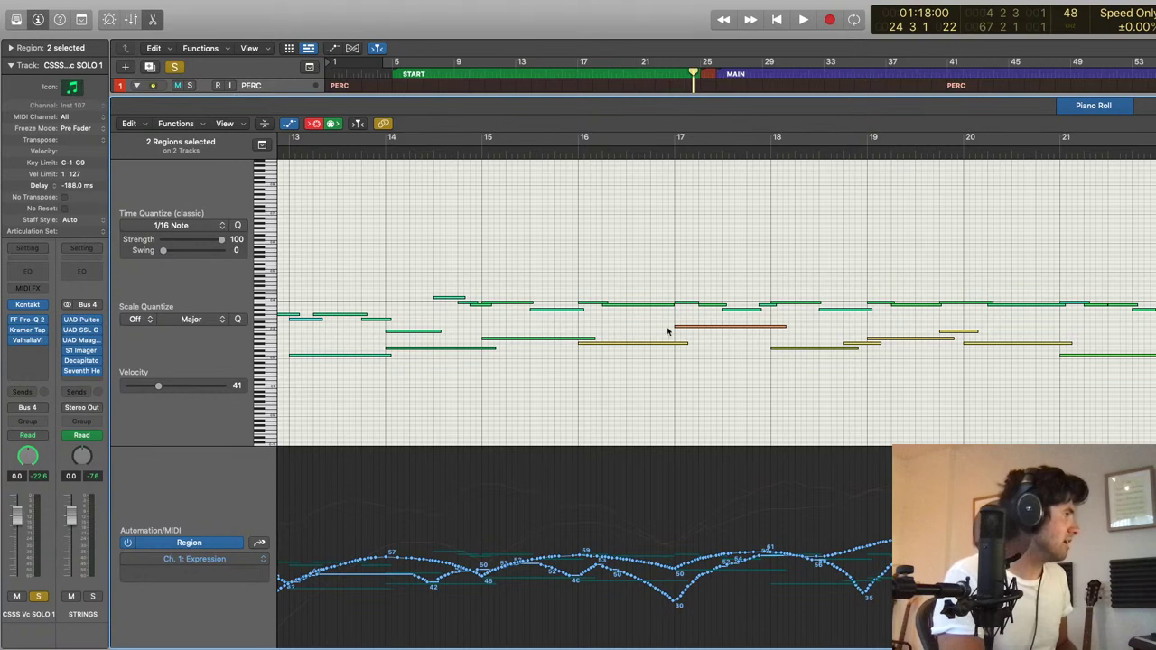
pyautogui.hscroll(-8, 695, 323)
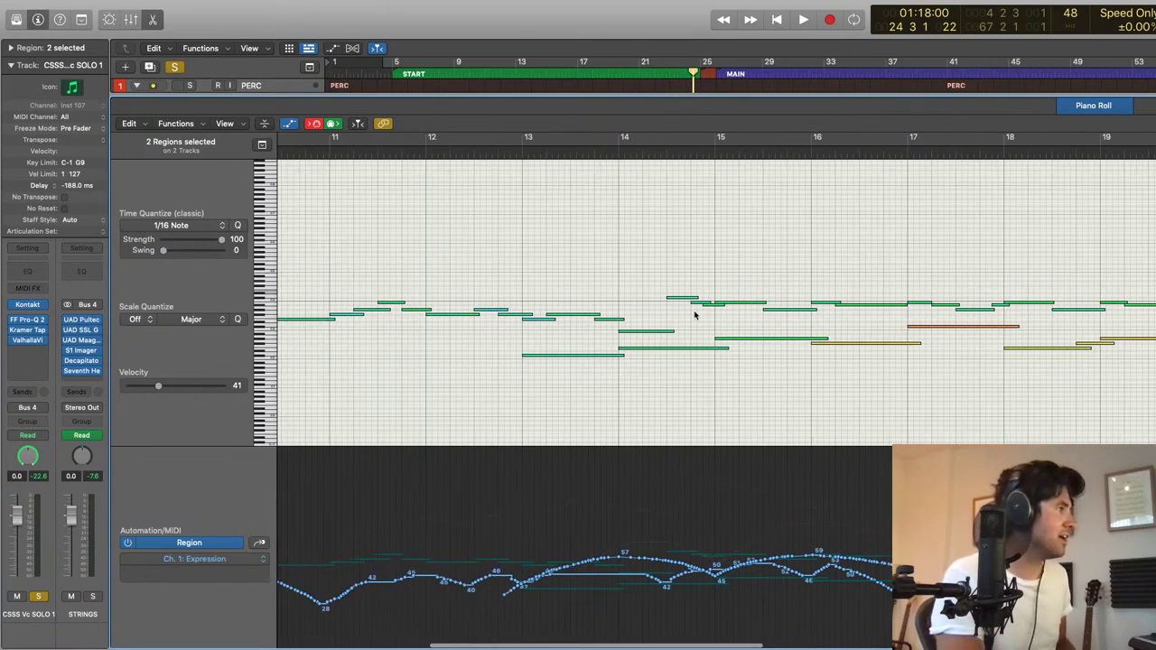
# Step: Play the two soloed cellos from the last beat of bar 12 to the start of bar 18
pyautogui.click(498, 152)
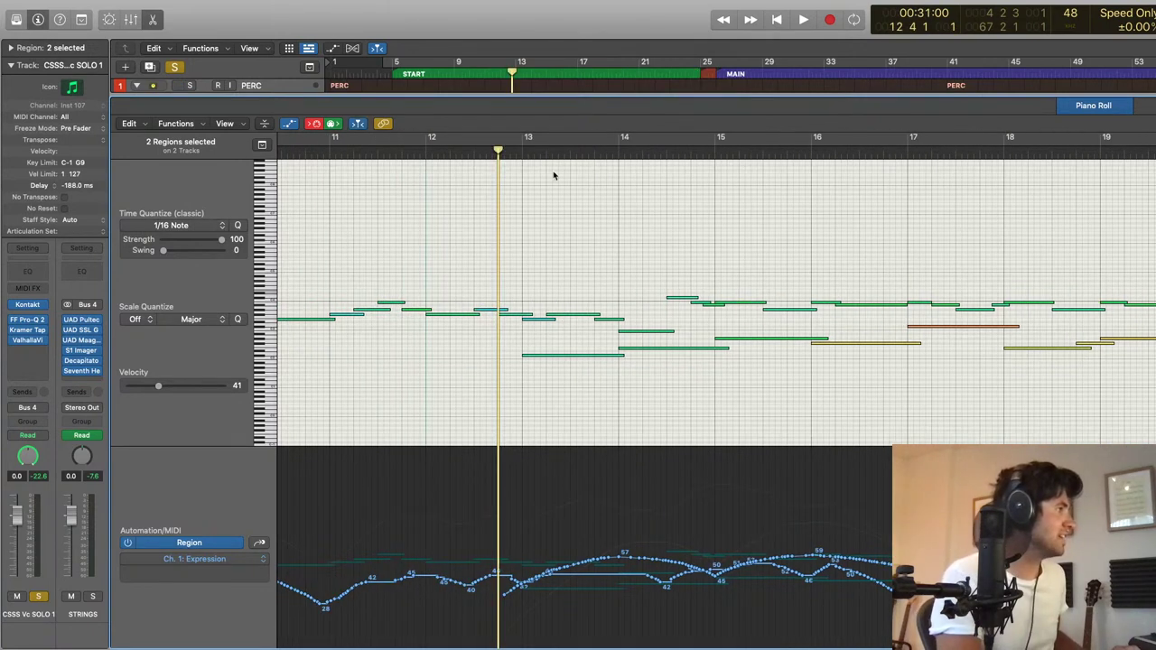
pyautogui.press('space')
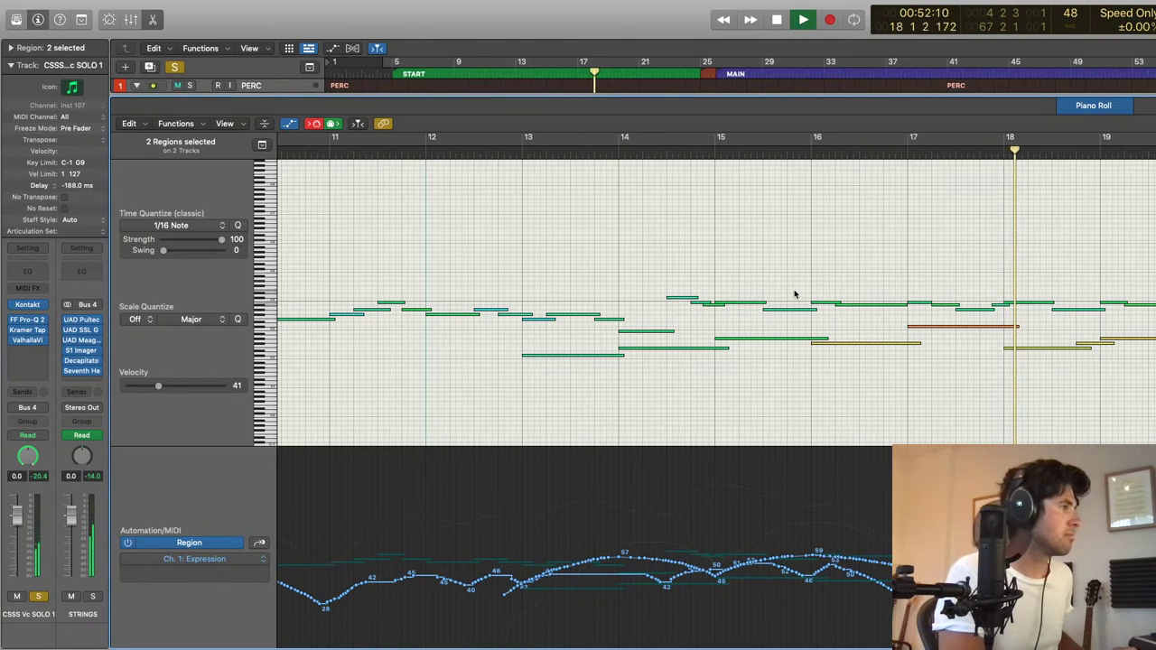
pyautogui.press('space')
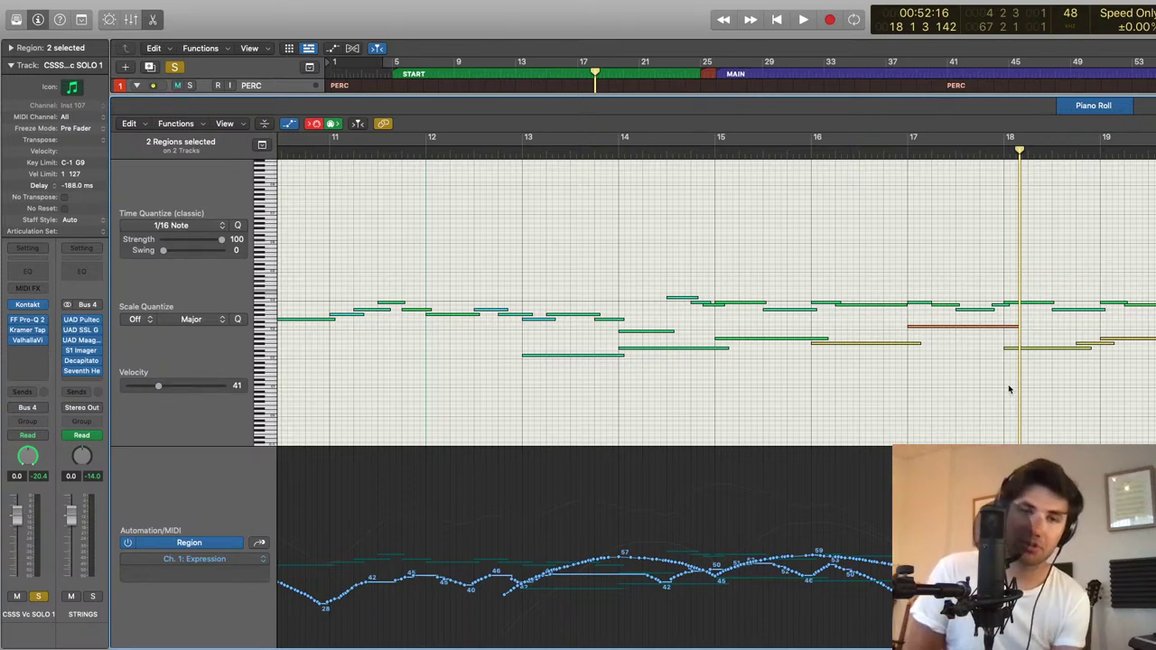
# Step: View the start of the cello parts, close the CSSS Vc SOLO 1 Kontakt window and check the available automation and MIDI controllers
pyautogui.hscroll(-2, 1009, 388)
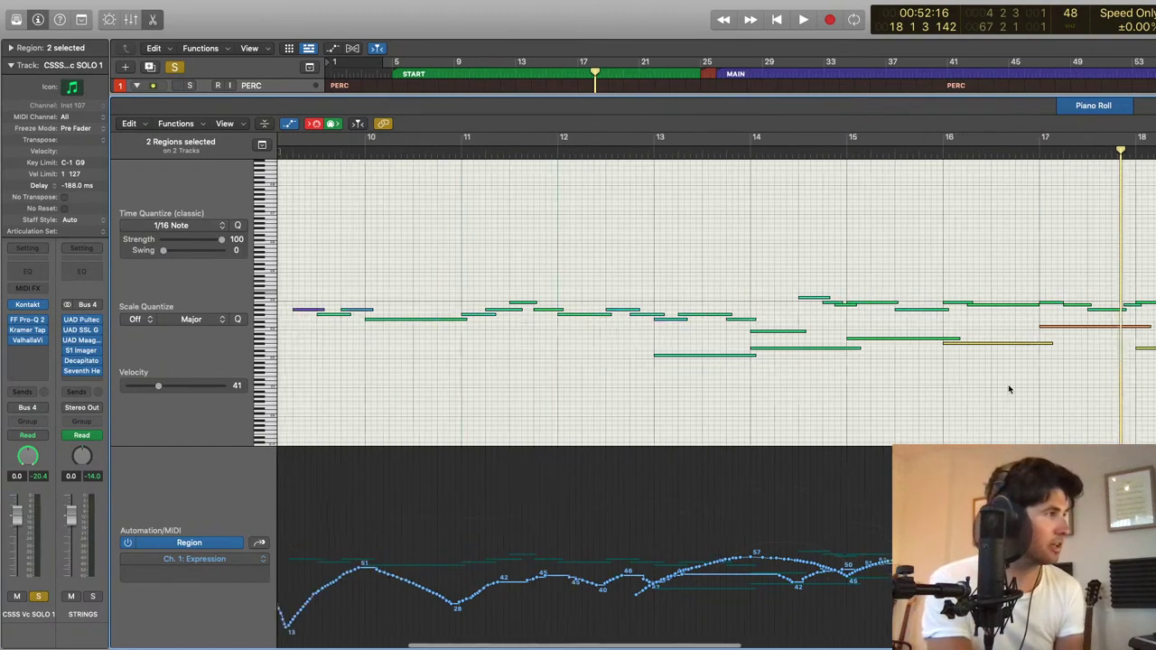
pyautogui.hscroll(-10, 1008, 387)
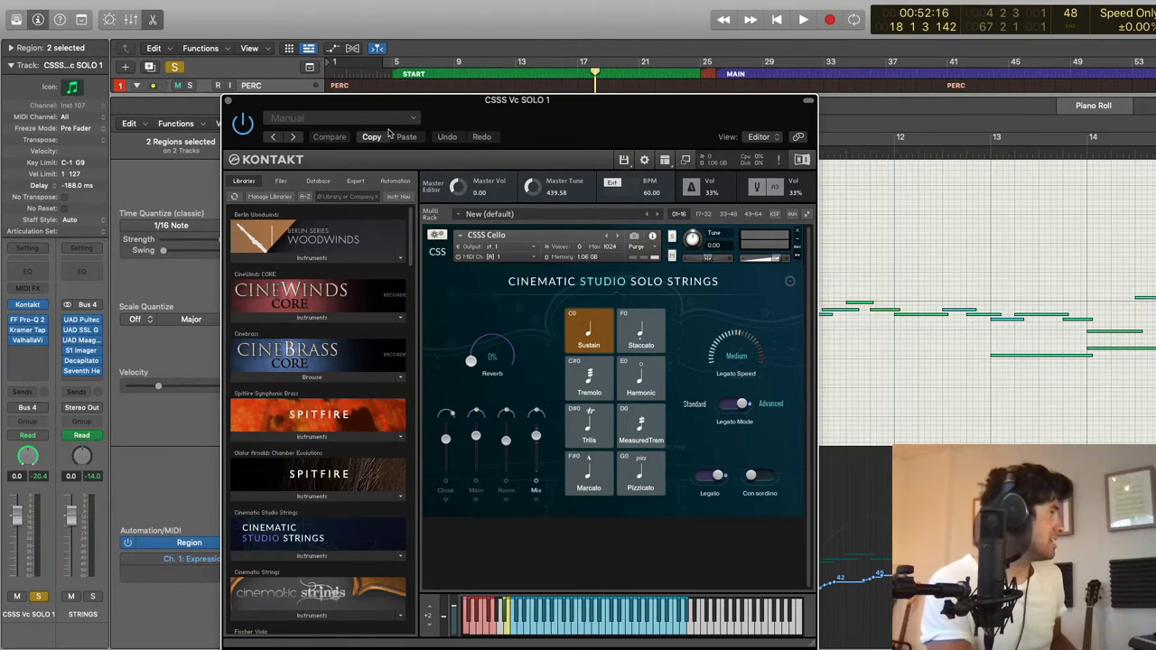
pyautogui.click(194, 561)
pyautogui.click(231, 553)
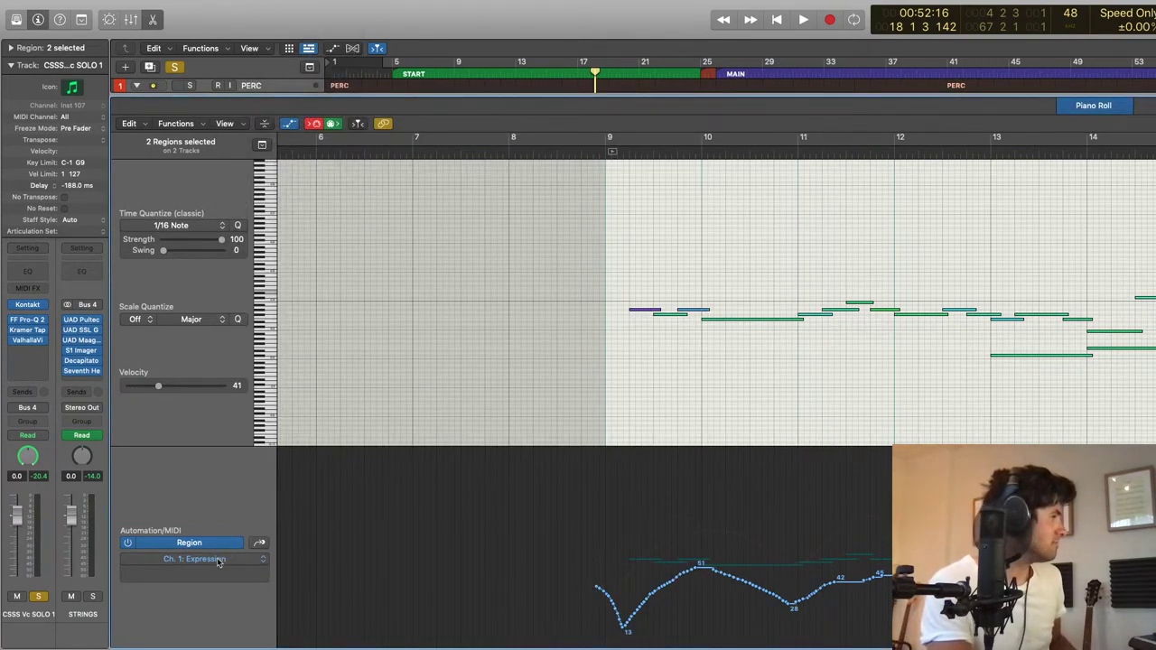
pyautogui.click(218, 561)
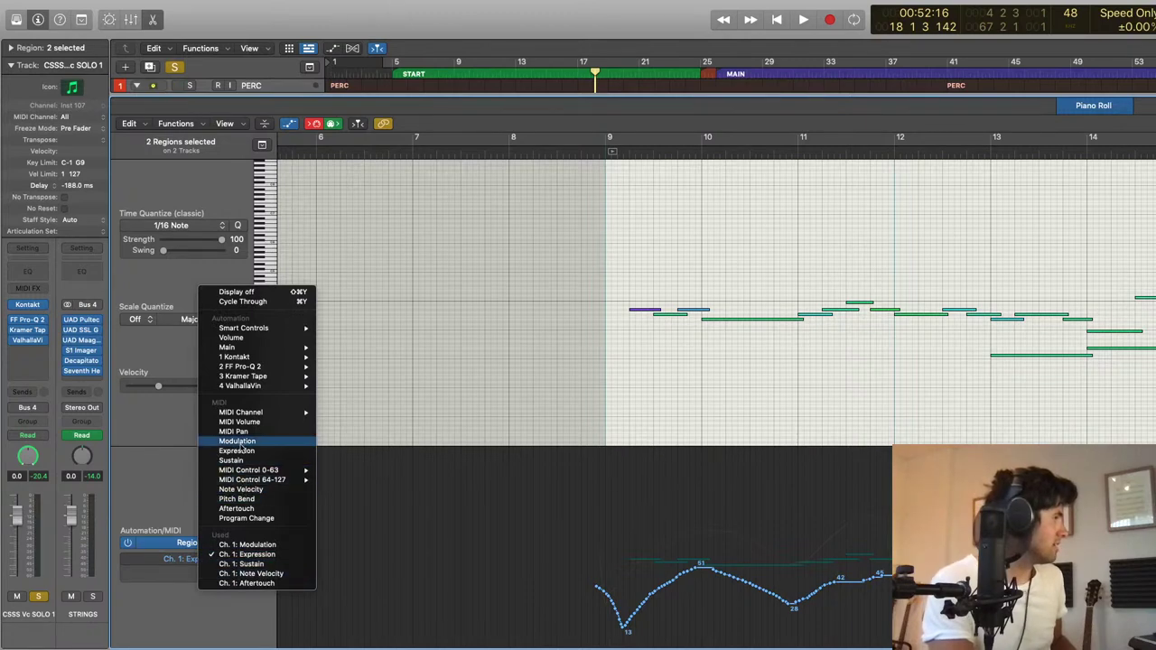
pyautogui.click(433, 349)
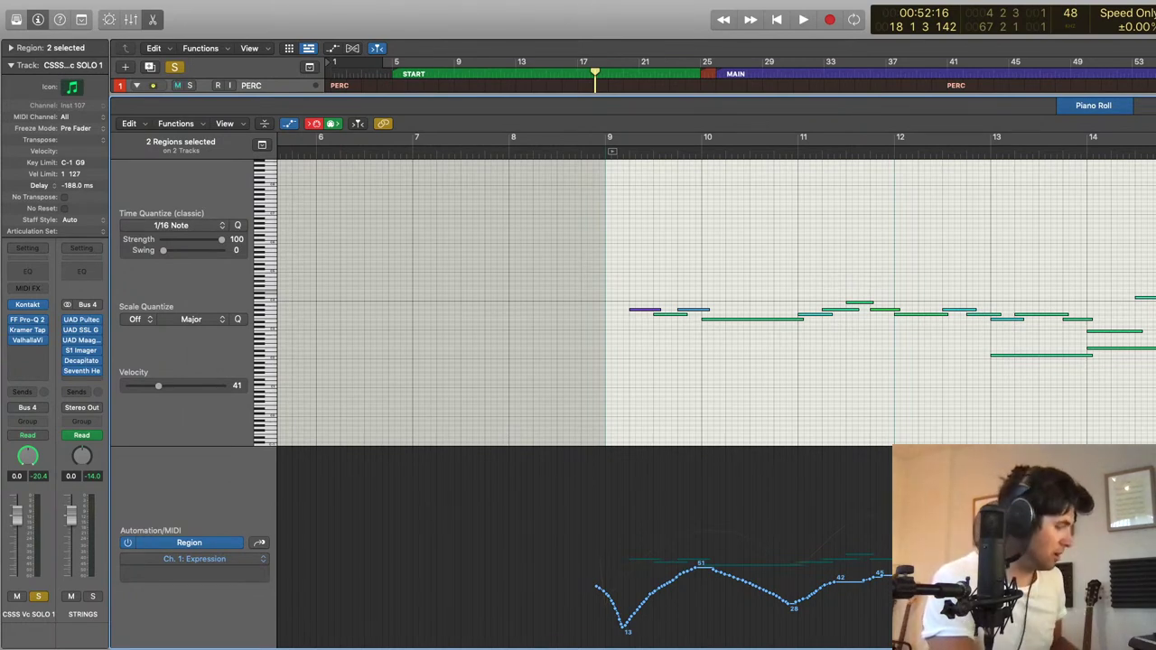
# Step: Open only the first CSSS Vc SOLO 2 region in the Piano Roll and show its Ch. 1: Modulation curve
pyautogui.press('p')
pyautogui.click(655, 481)
pyautogui.press('p')
pyautogui.hscroll(3, 780, 360)
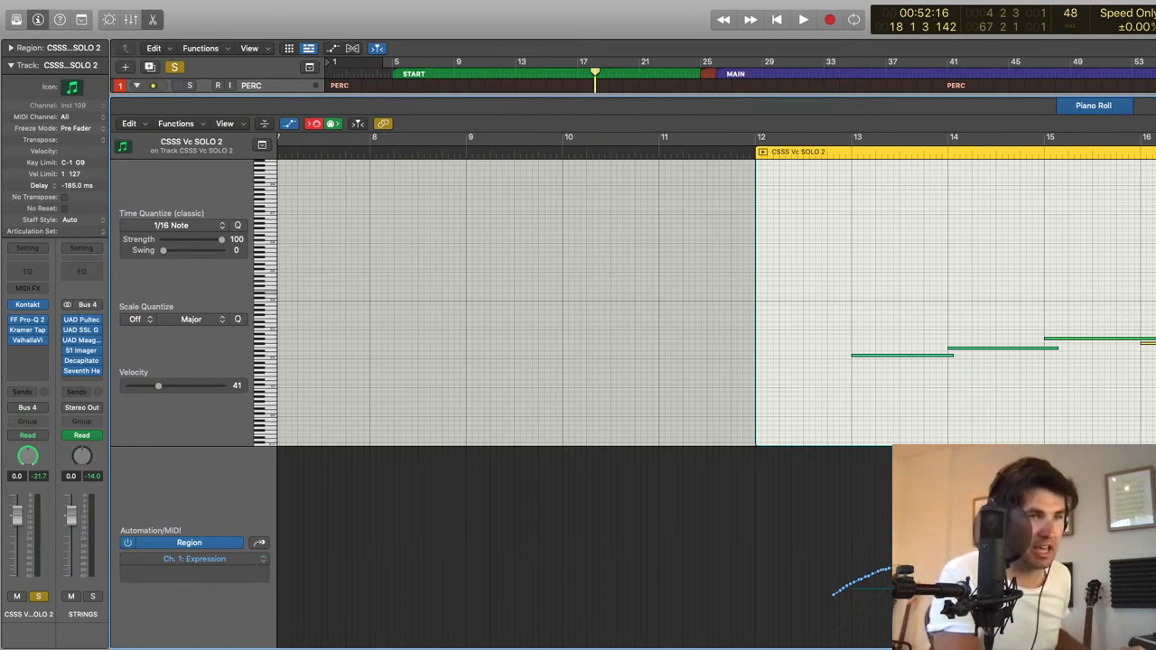
pyautogui.click(203, 562)
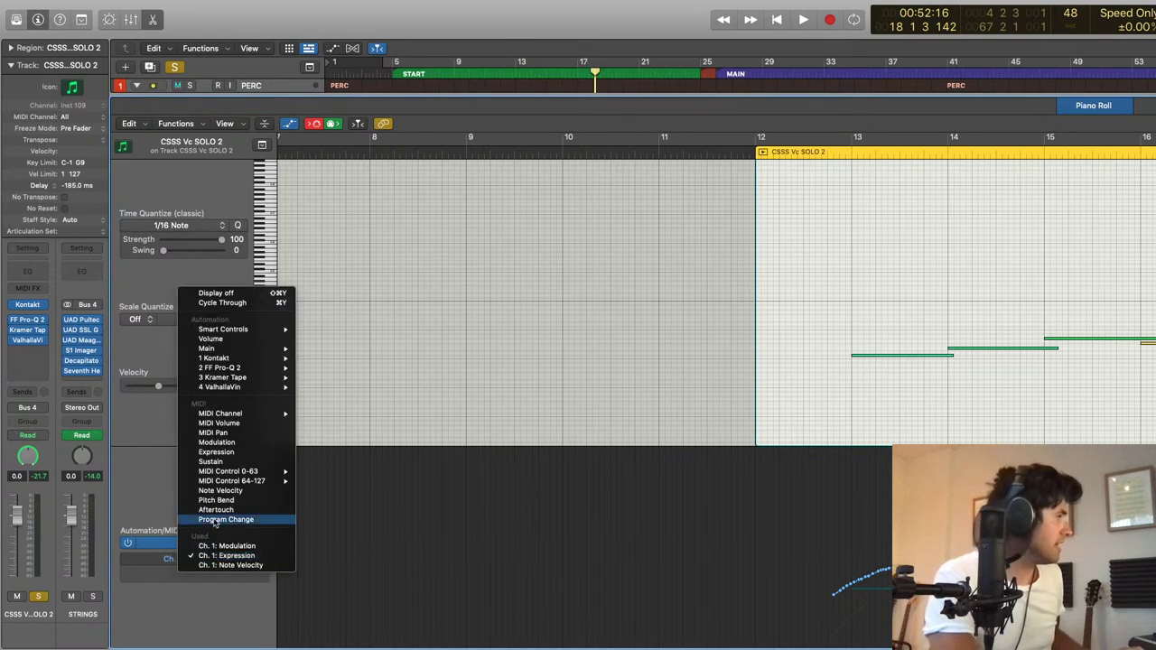
pyautogui.click(227, 545)
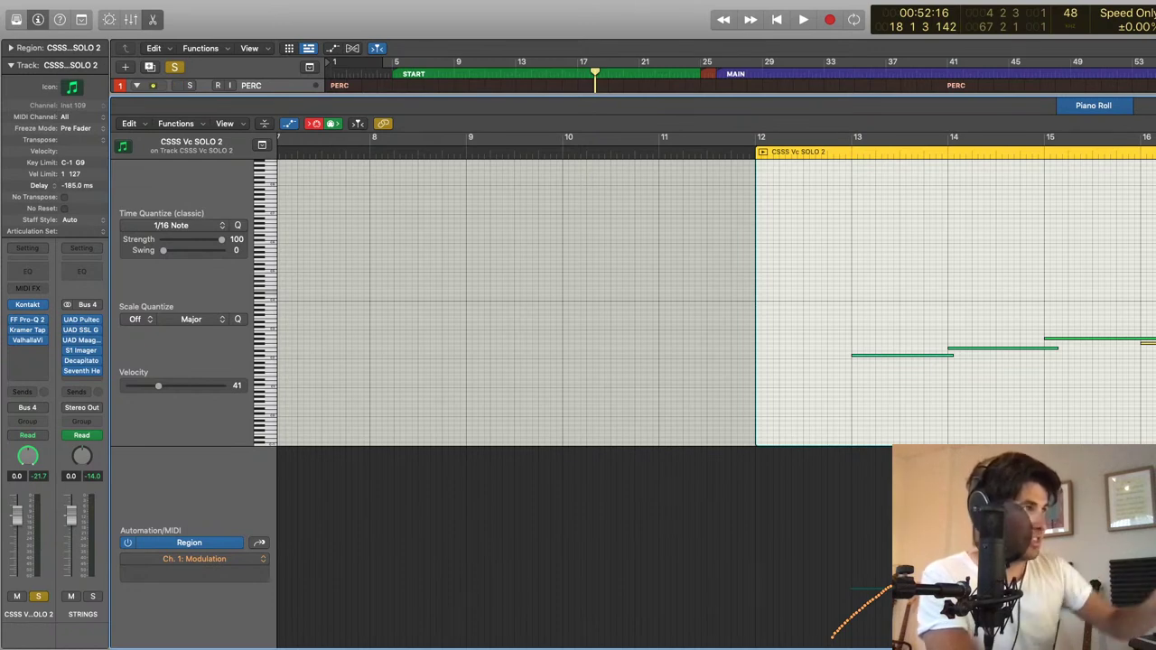
# Step: Leave only the CSSS Vc SOLO 2 track soloed during playback, listen until bar 21 in the Piano Roll, and stop
pyautogui.press('space')
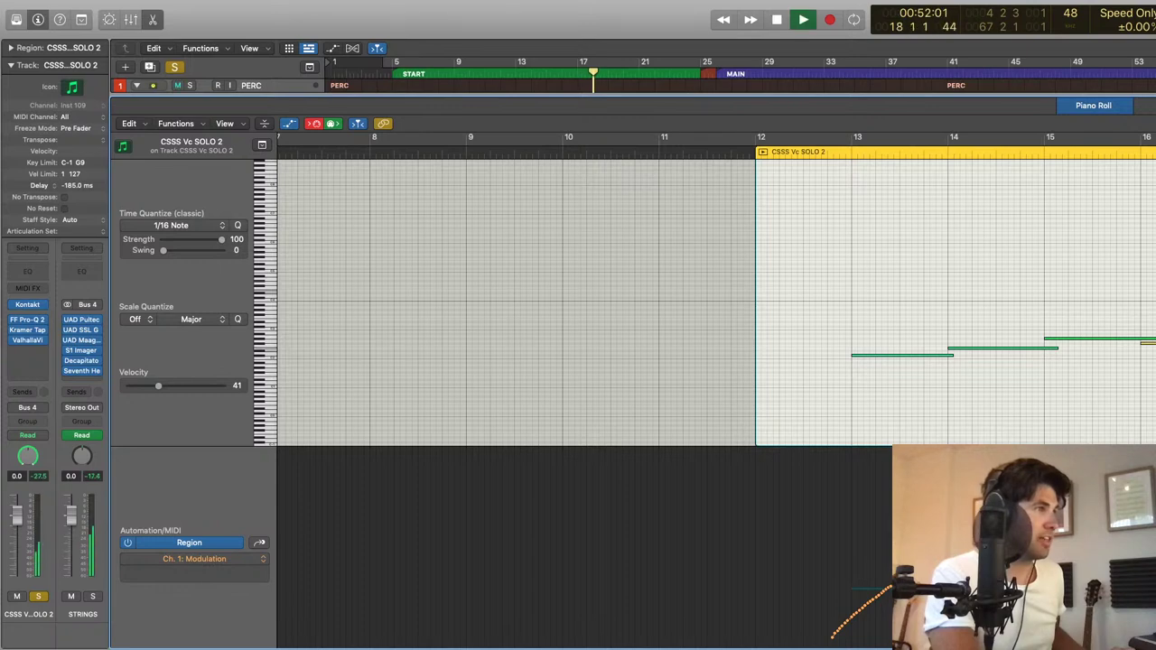
pyautogui.press('p')
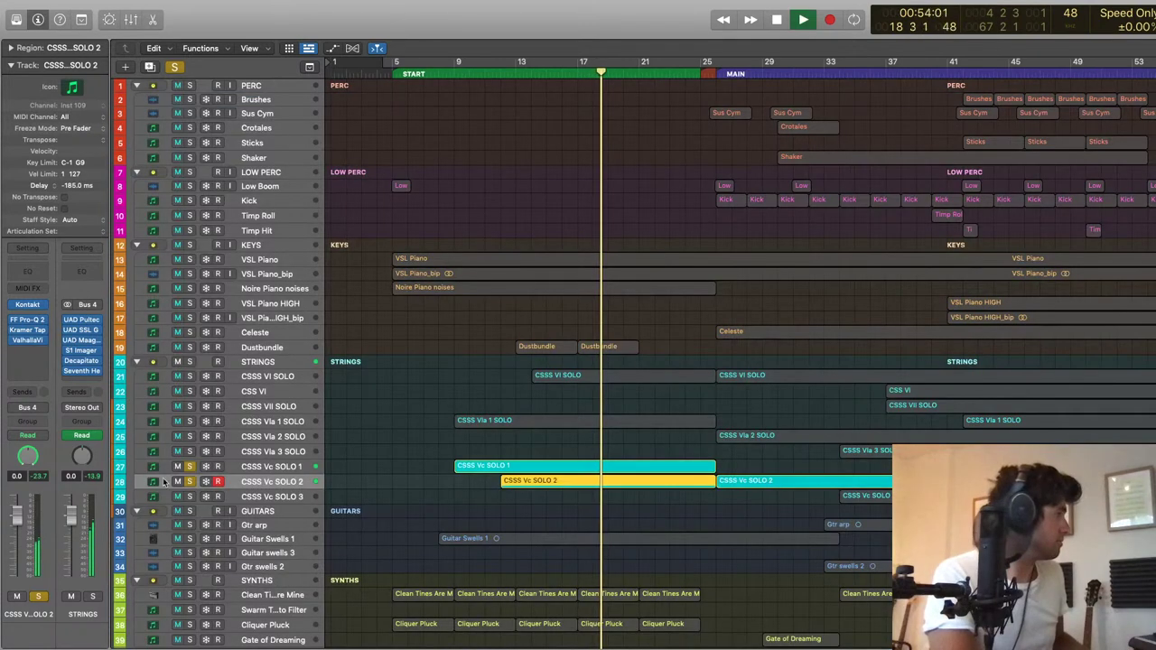
pyautogui.click(199, 483)
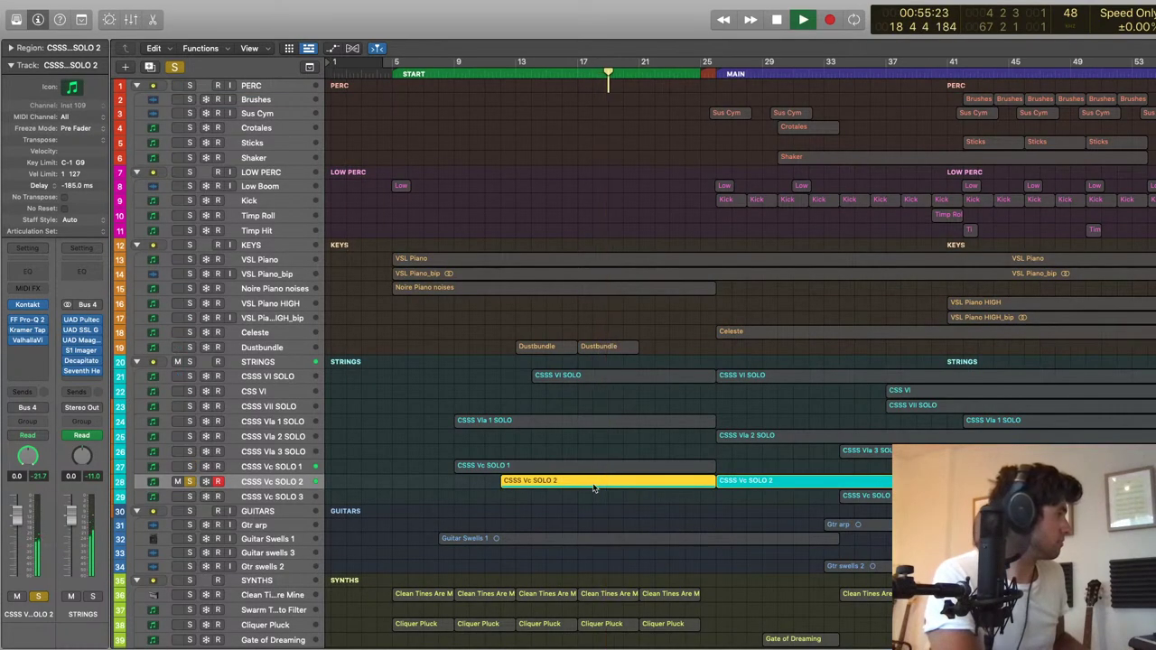
pyautogui.press('p')
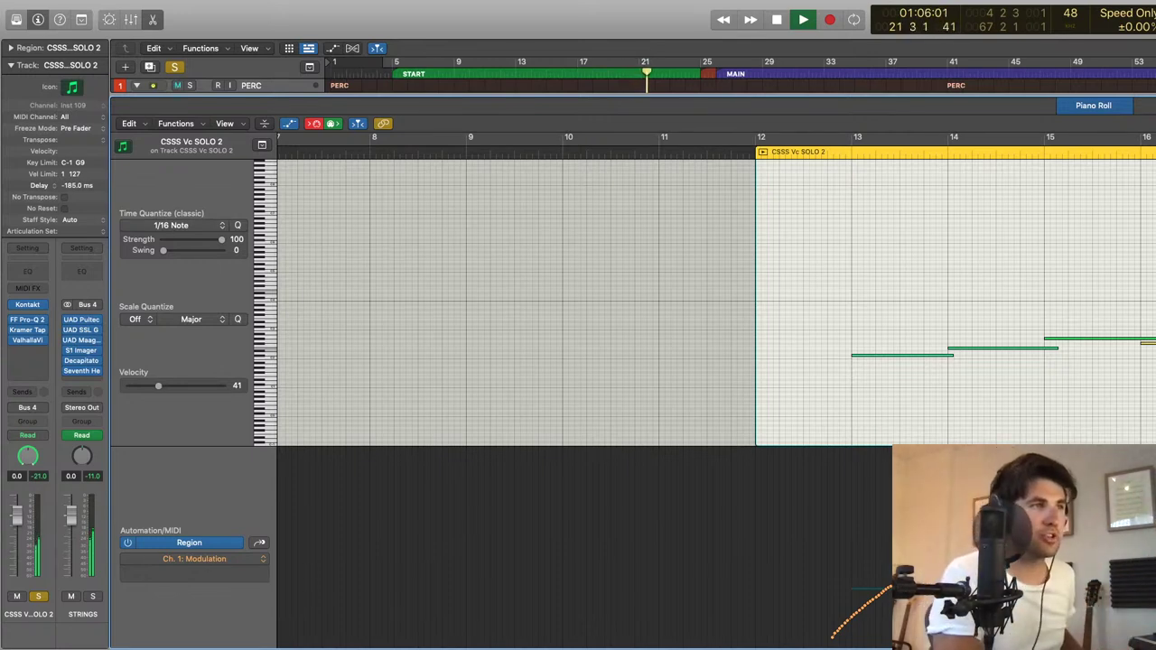
pyautogui.press('space')
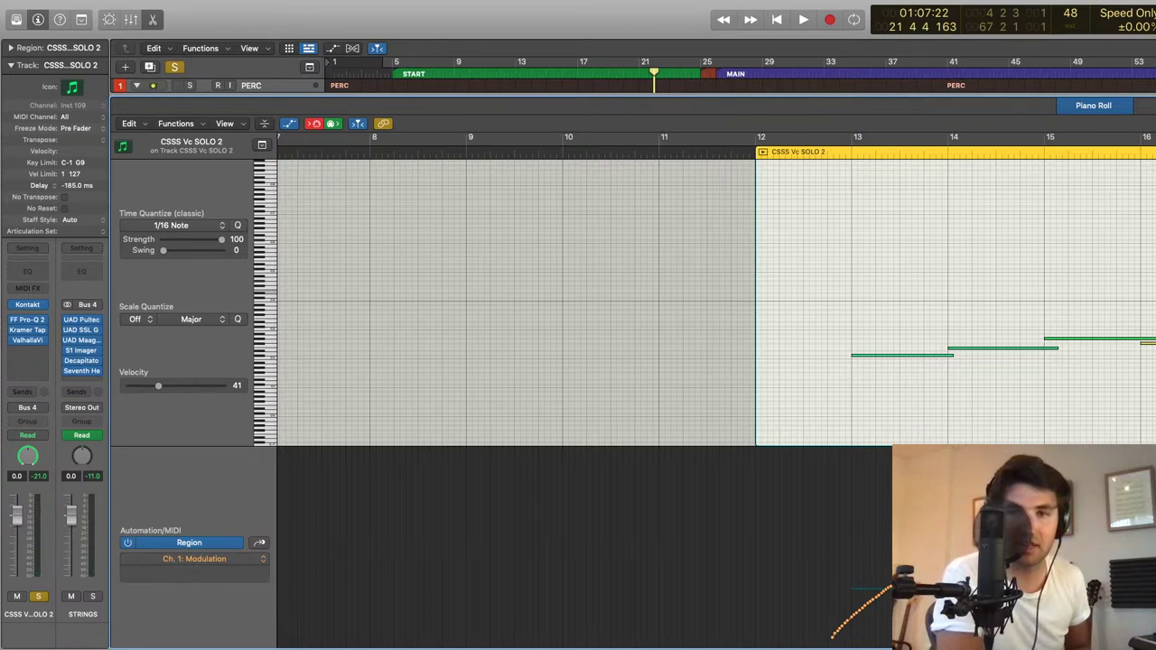
# Step: Place the playhead in the middle of bar 12 and examine the second cello's notes and modulation curve through bar 21
pyautogui.hscroll(-3, 1129, 384)
pyautogui.hscroll(1, 898, 190)
pyautogui.click(892, 186)
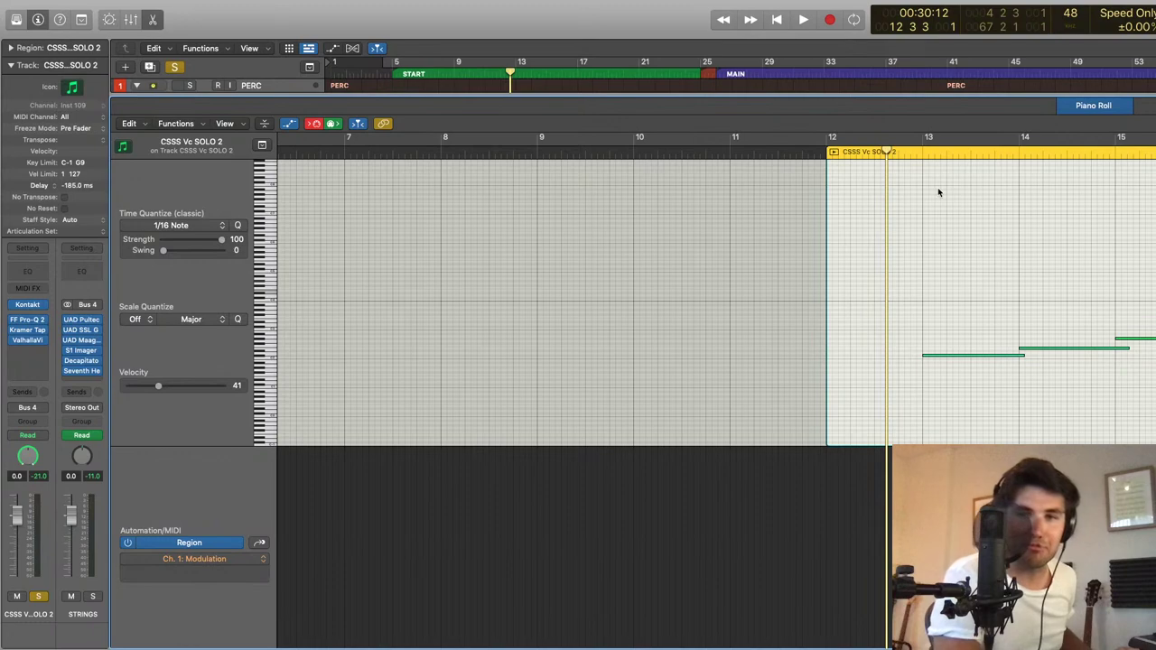
pyautogui.hscroll(4, 939, 188)
pyautogui.hscroll(8, 947, 187)
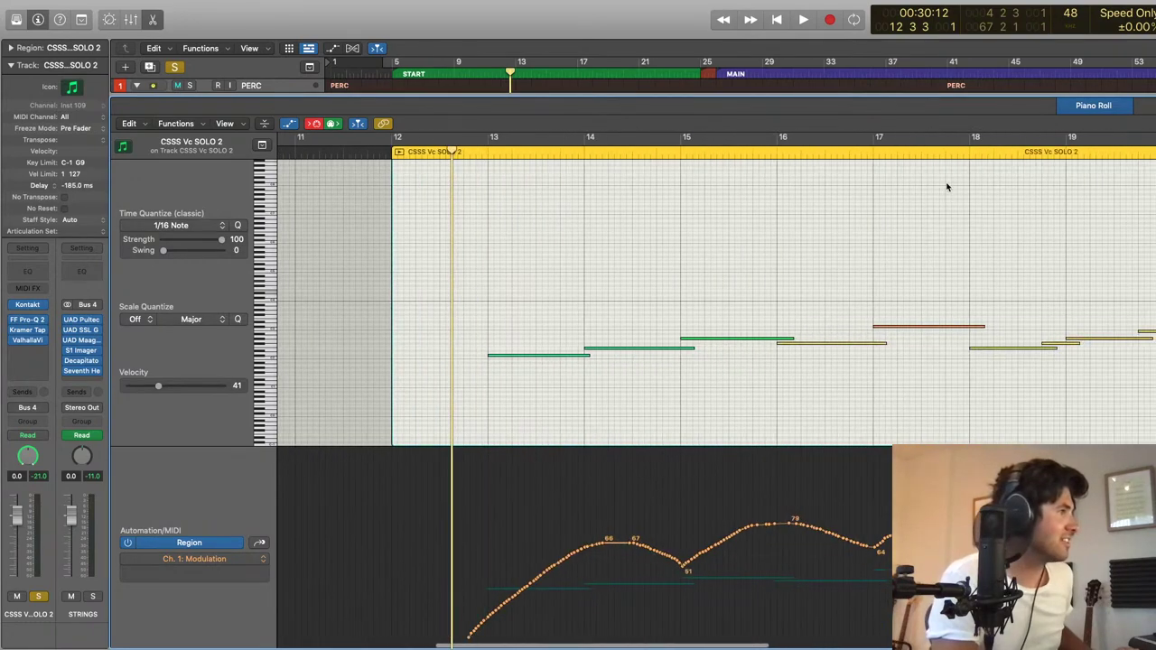
pyautogui.hscroll(2, 512, 302)
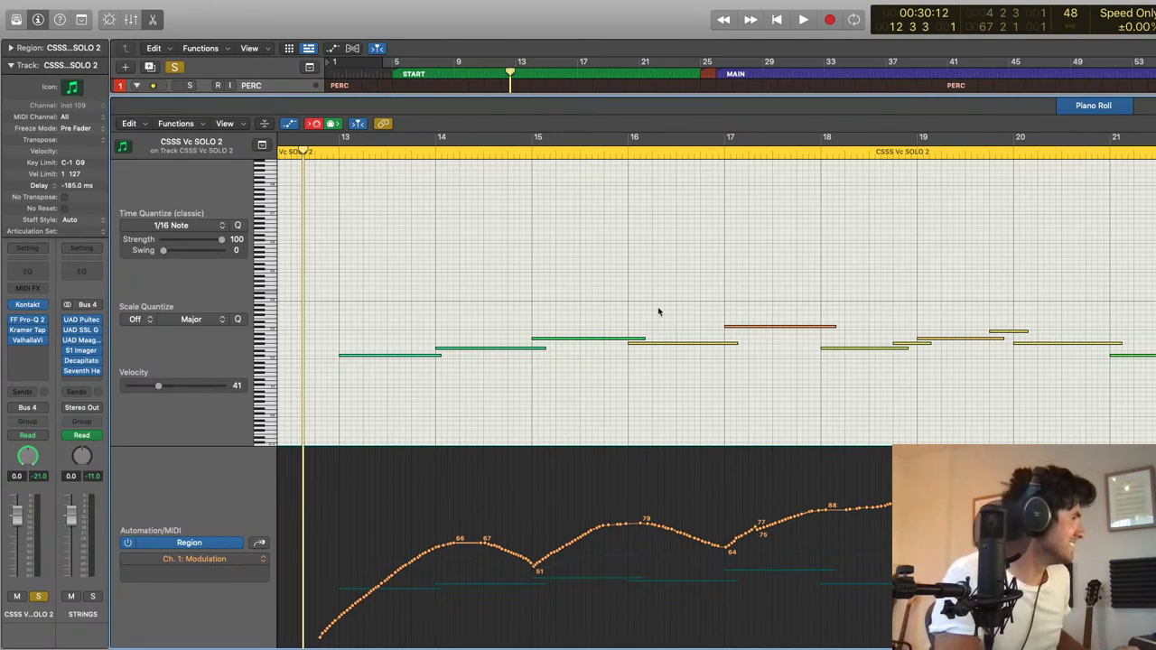
# Step: Glance at the arrangement, return to the CSSS Vc SOLO 2 notes, and briefly select the four notes starting in bars 13 to 16
pyautogui.press('e')
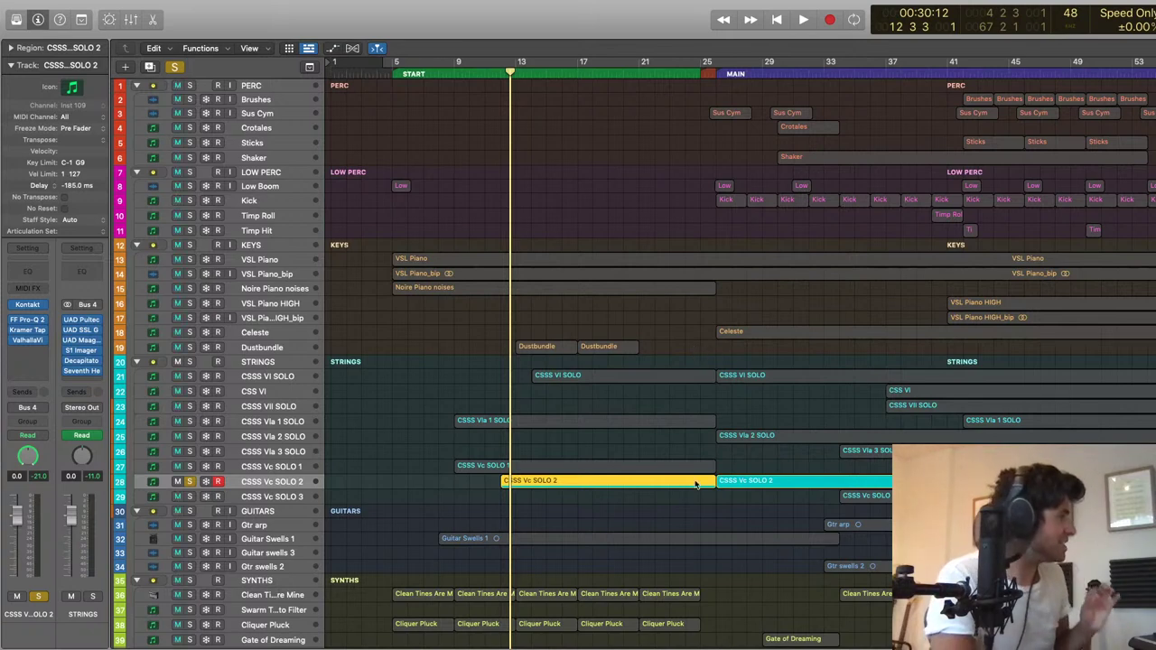
pyautogui.press('e')
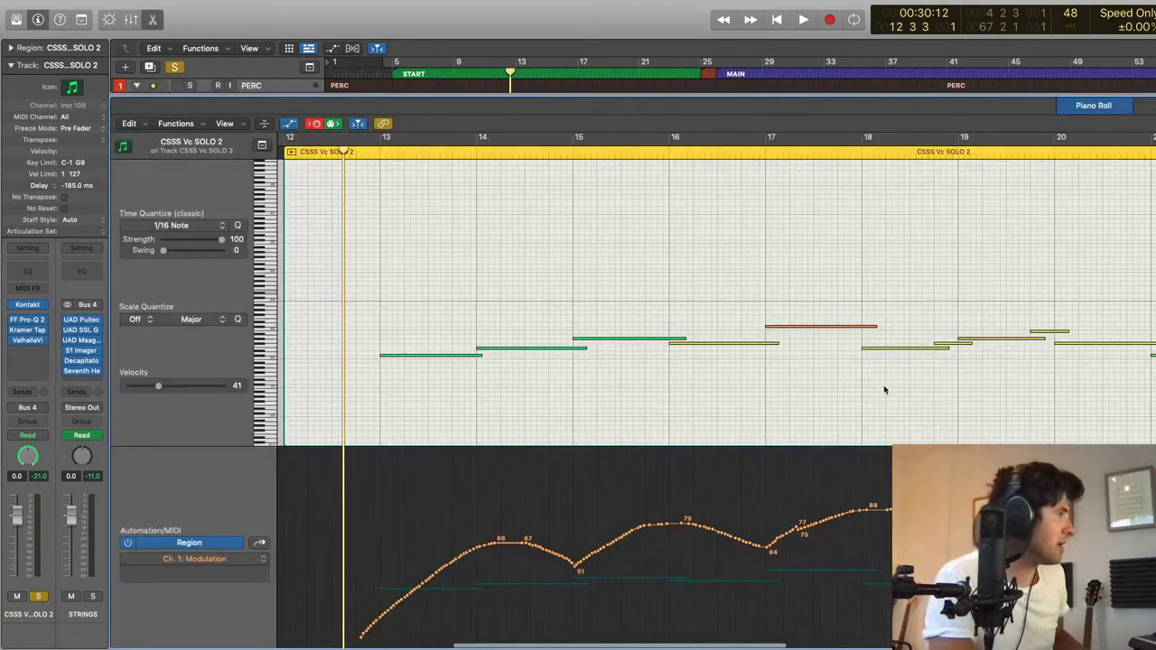
pyautogui.hscroll(-2, 884, 390)
pyautogui.moveTo(452, 307); pyautogui.dragTo(777, 426)
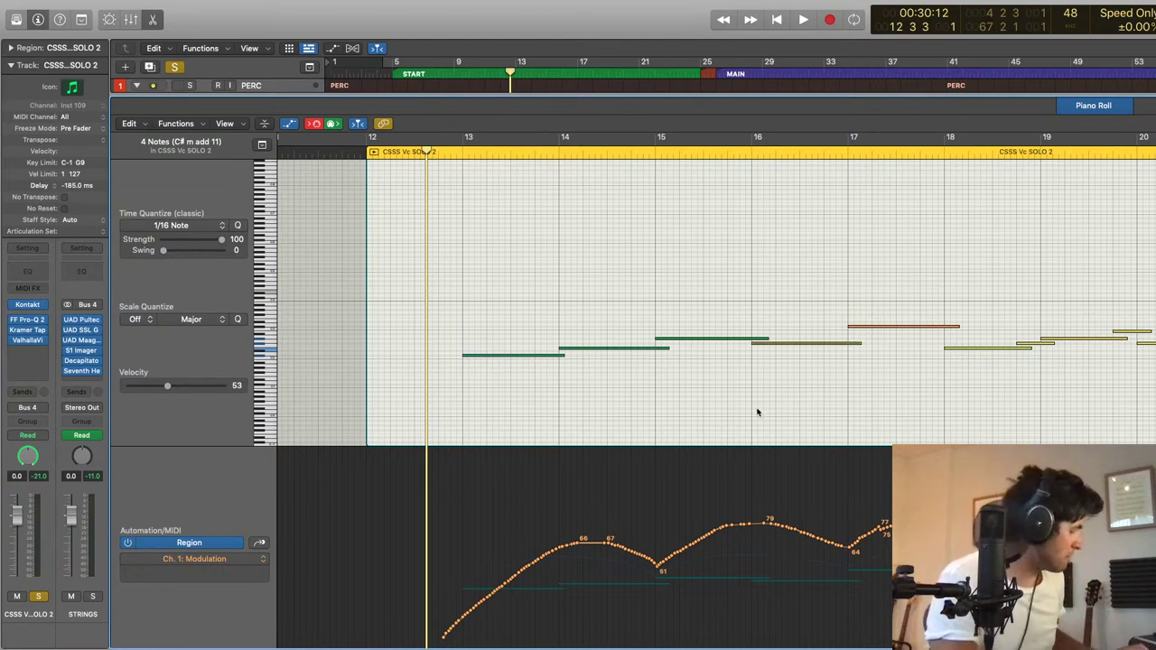
pyautogui.click(832, 378)
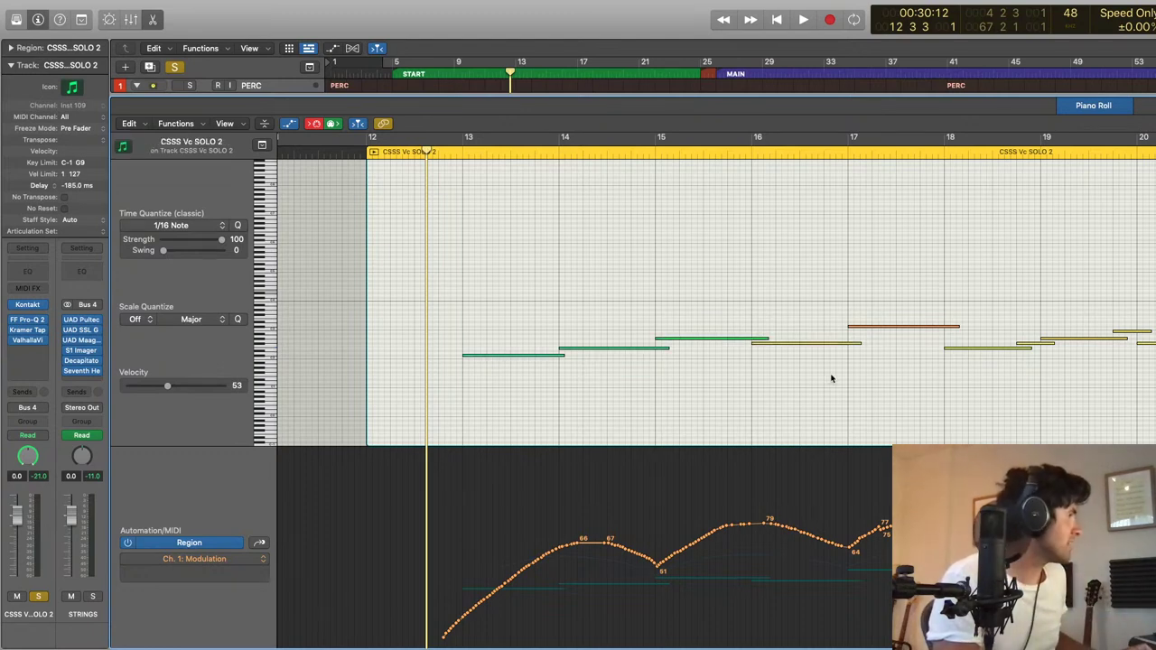
# Step: Open the CSSS Vc SOLO 2 track's Kontakt instrument, examine its Legato Mode setting, and move the plug-in window aside
pyautogui.press('p')
pyautogui.moveTo(25, 306)
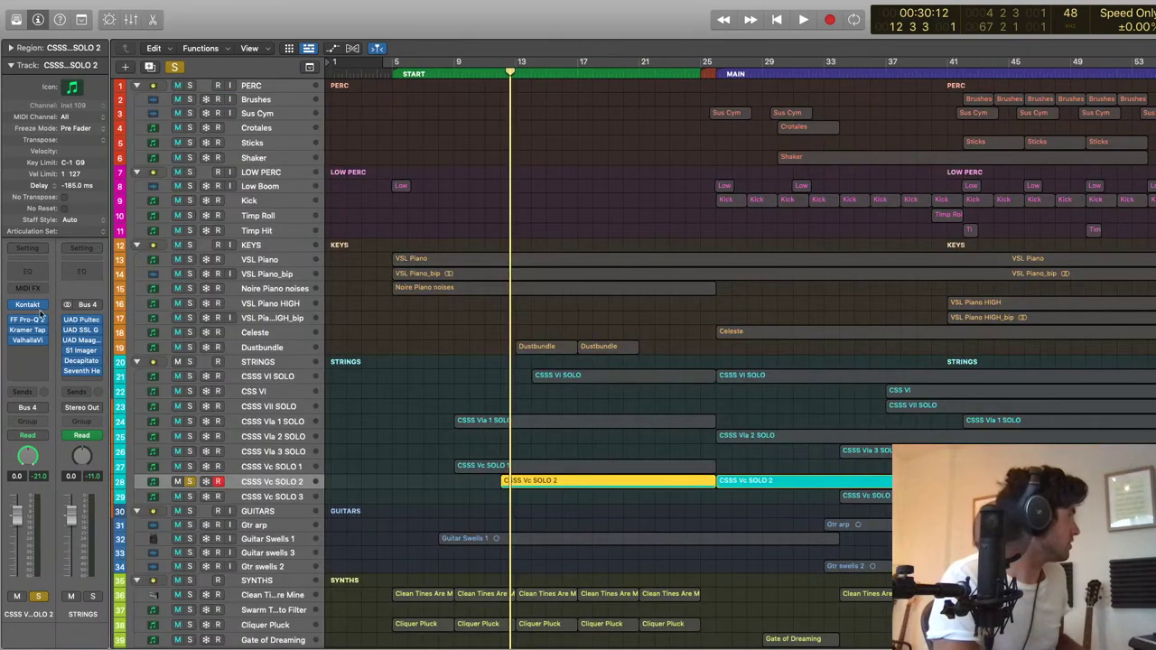
pyautogui.click(25, 306)
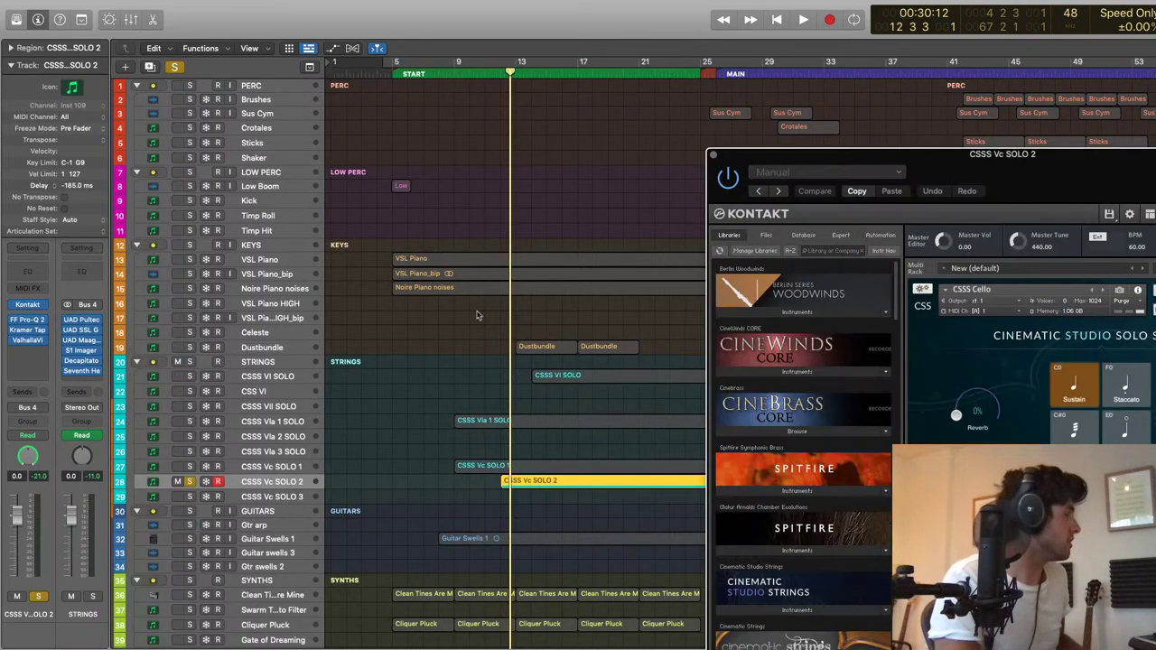
pyautogui.moveTo(948, 168); pyautogui.dragTo(406, 70)
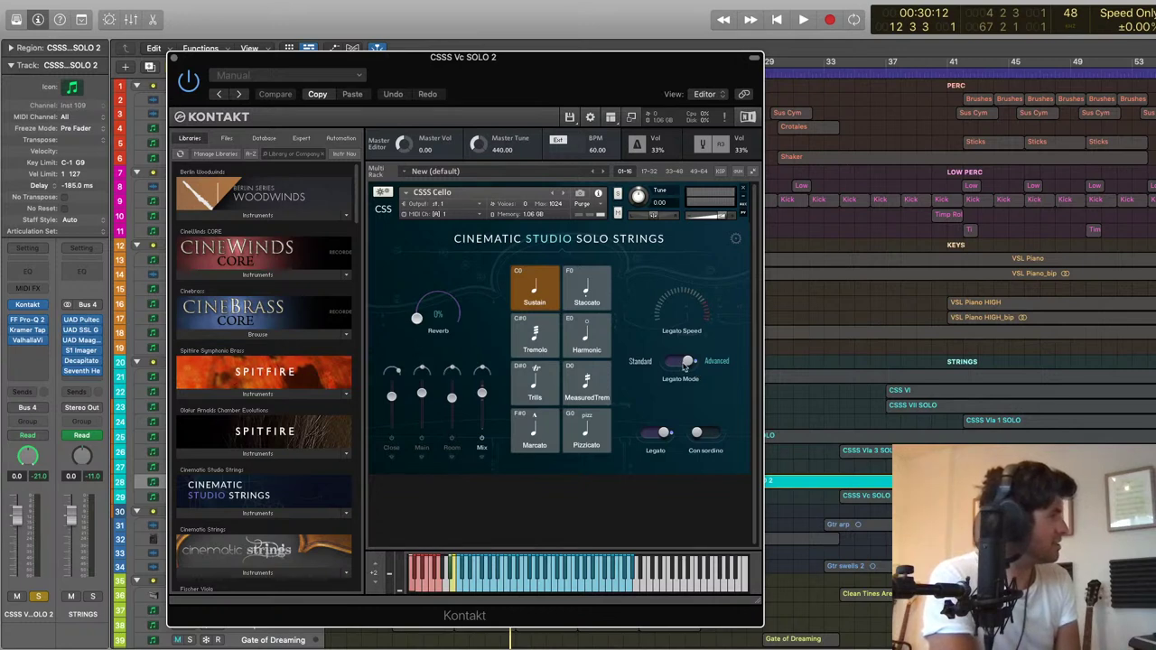
pyautogui.moveTo(512, 98); pyautogui.dragTo(502, 95)
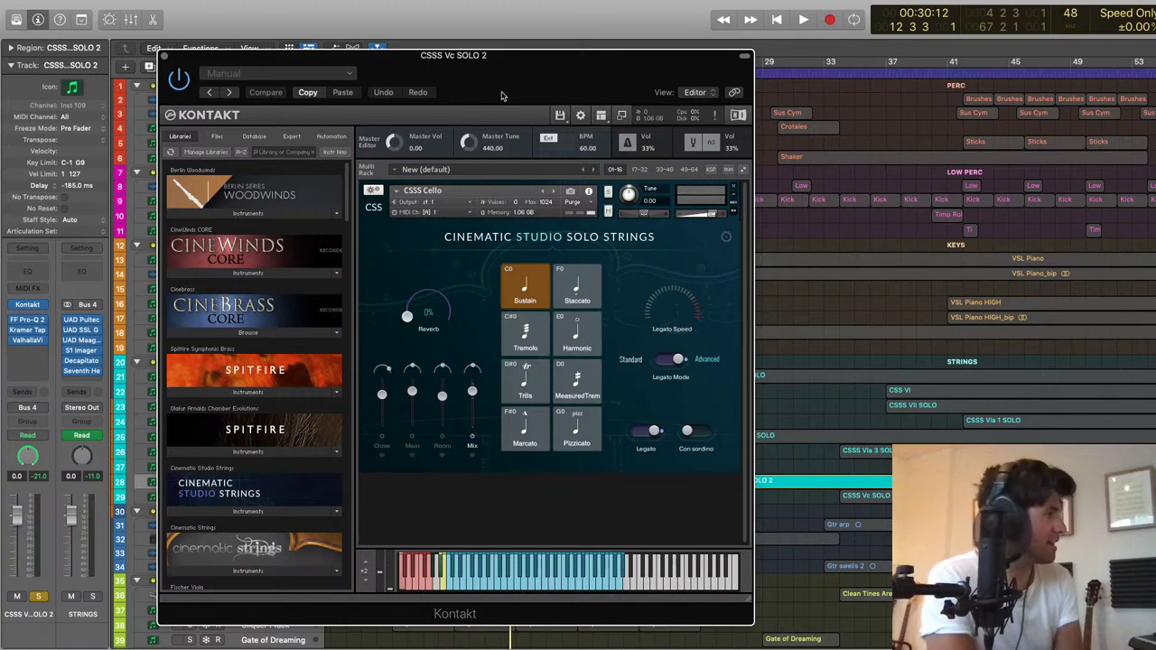
pyautogui.moveTo(459, 82); pyautogui.dragTo(573, 84)
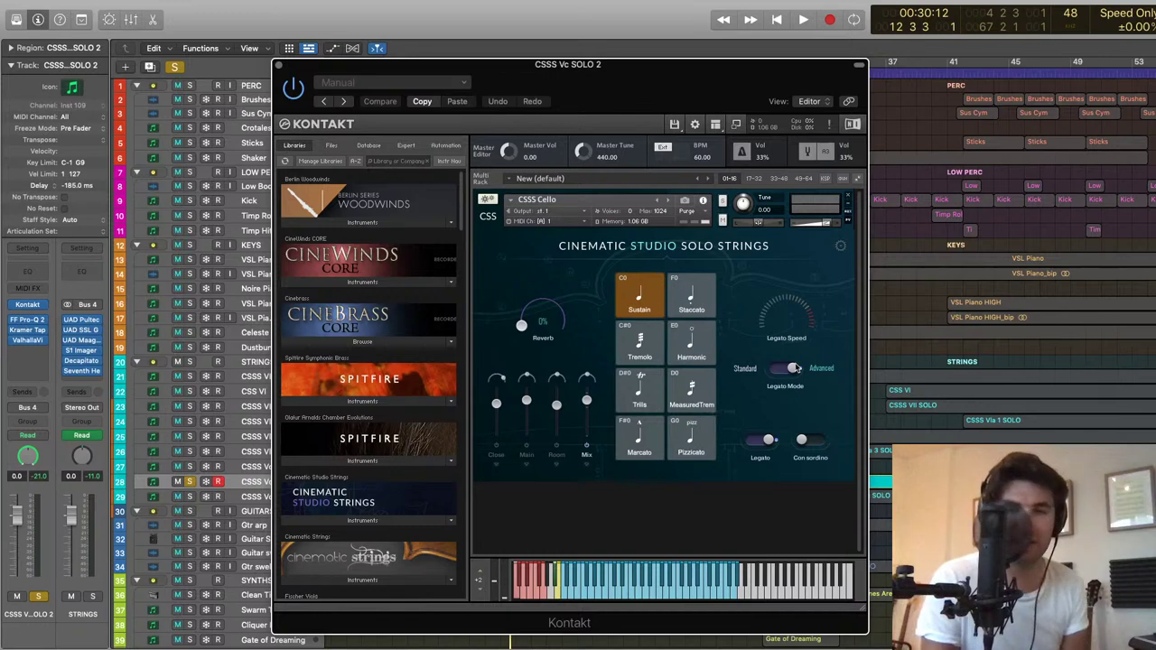
pyautogui.moveTo(517, 74); pyautogui.dragTo(1155, 61)
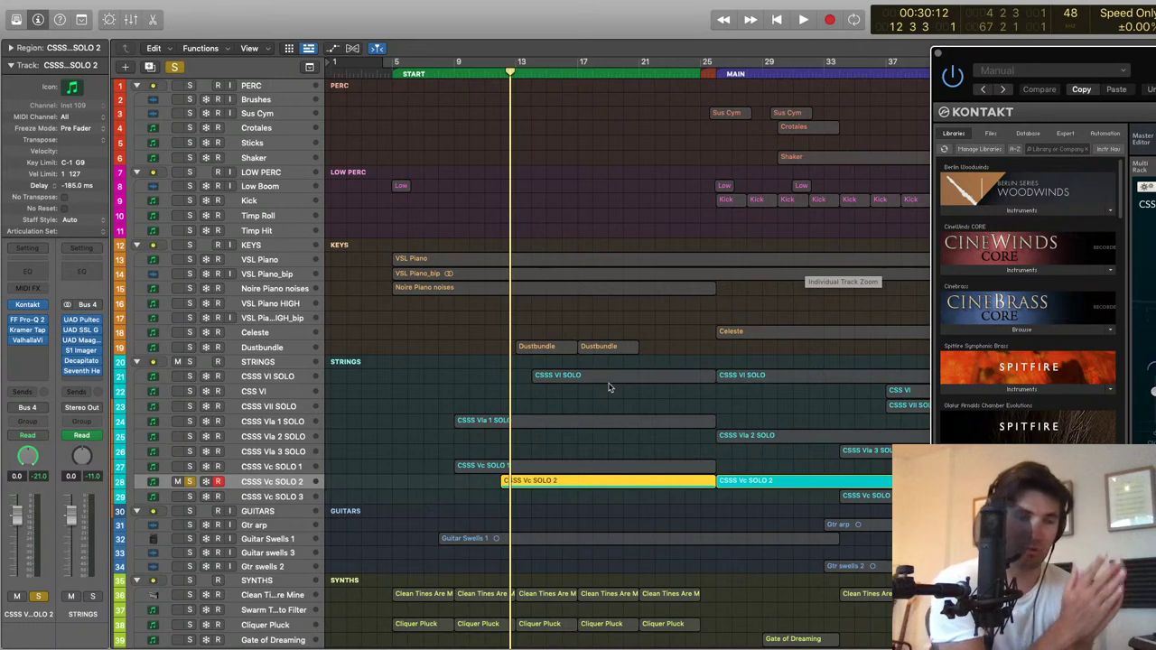
# Step: Reopen the first CSSS Vc SOLO 2 region in the Piano Roll and extend the bar 13 note's start slightly earlier
pyautogui.doubleClick(566, 487)
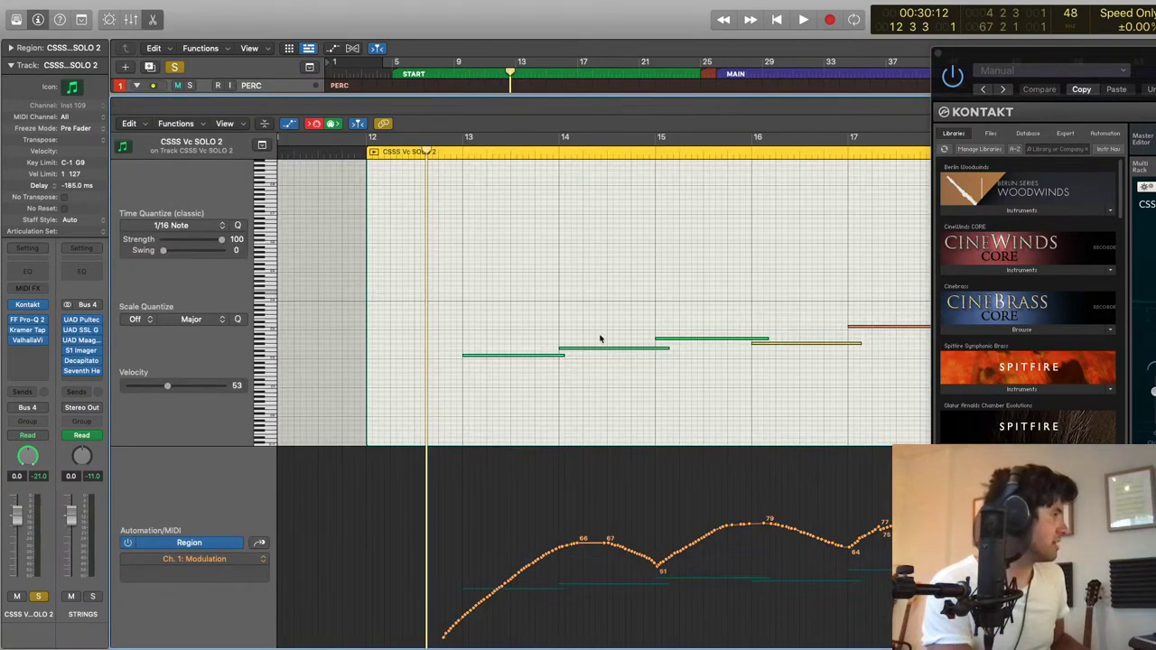
pyautogui.press('space')
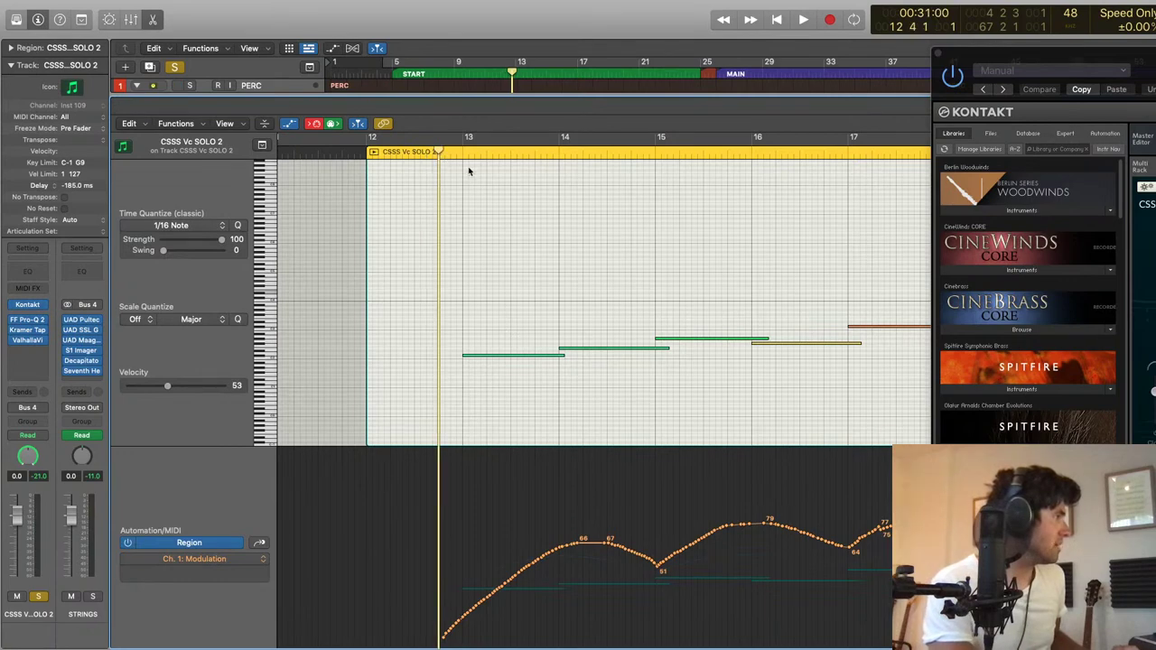
pyautogui.press('space')
pyautogui.moveTo(480, 337); pyautogui.dragTo(471, 369)
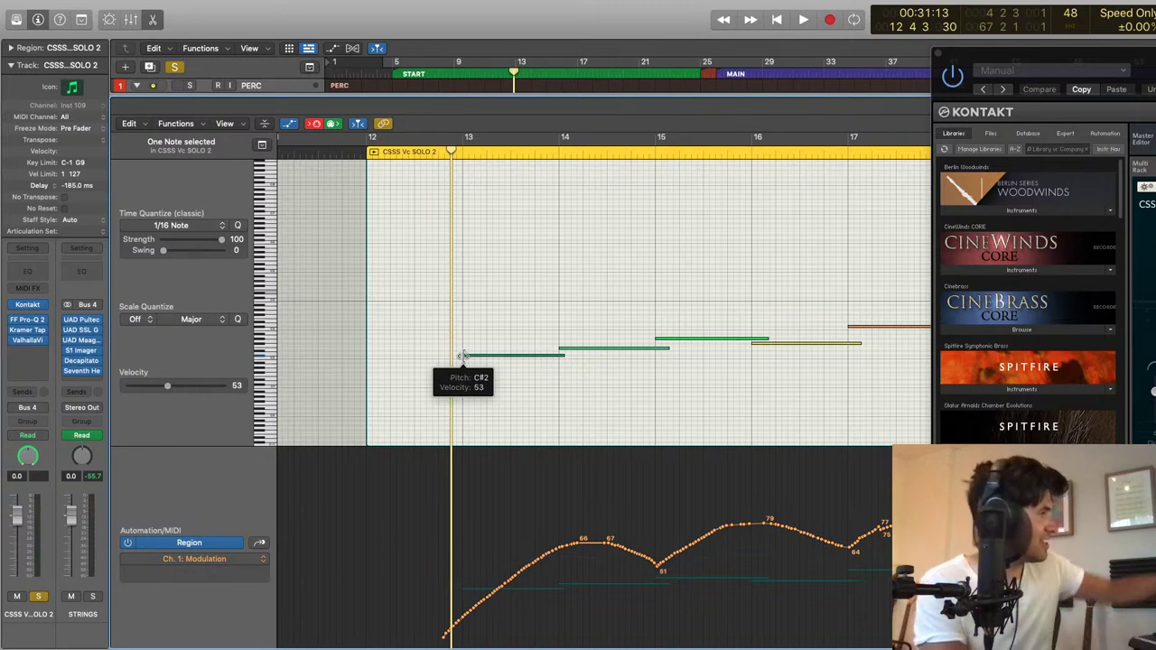
pyautogui.moveTo(463, 355); pyautogui.dragTo(457, 358)
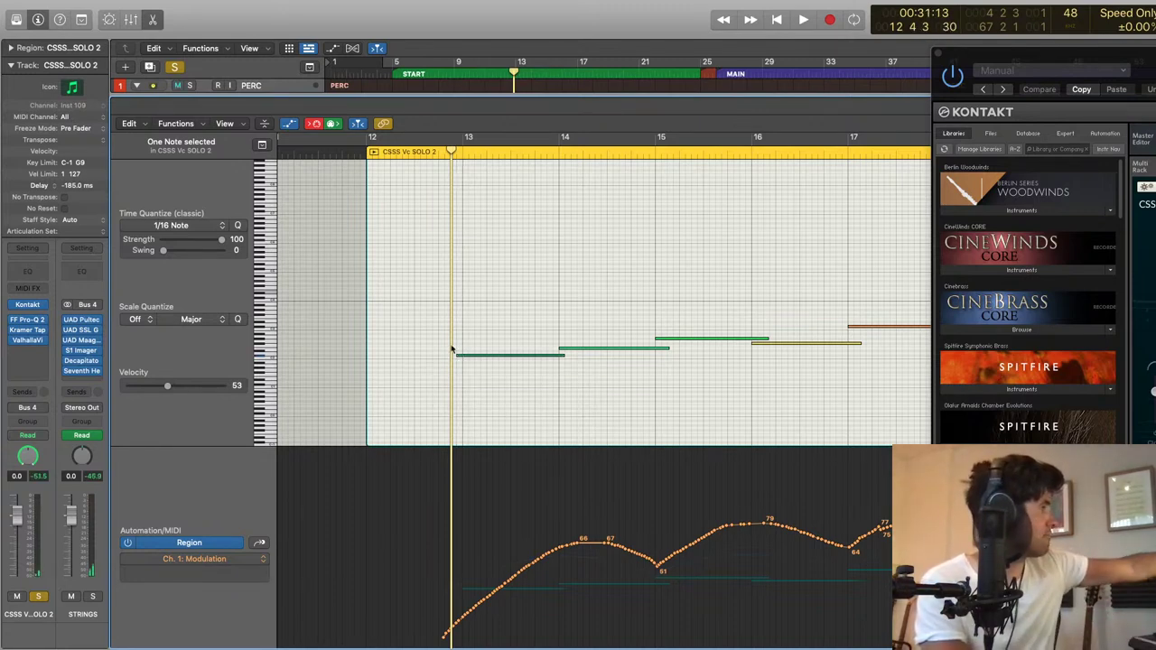
pyautogui.click(583, 357)
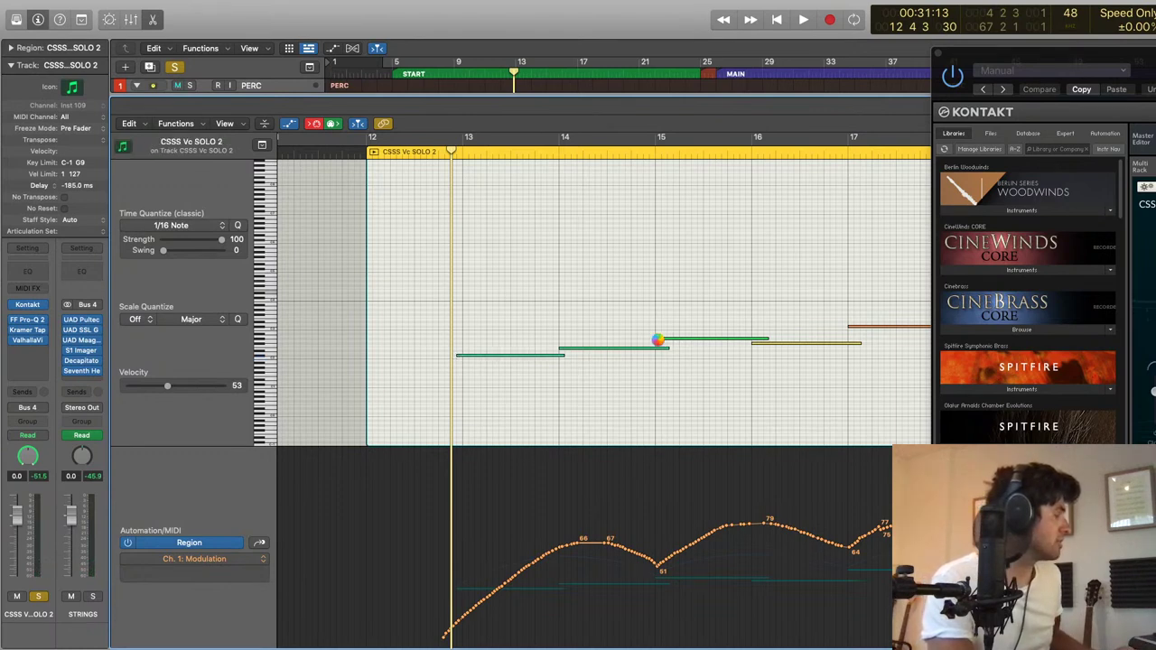
# Step: Select all notes in the region, try extending their starts slightly before the beat, and undo that change
pyautogui.press('super+a')
pyautogui.moveTo(658, 341); pyautogui.dragTo(639, 343)
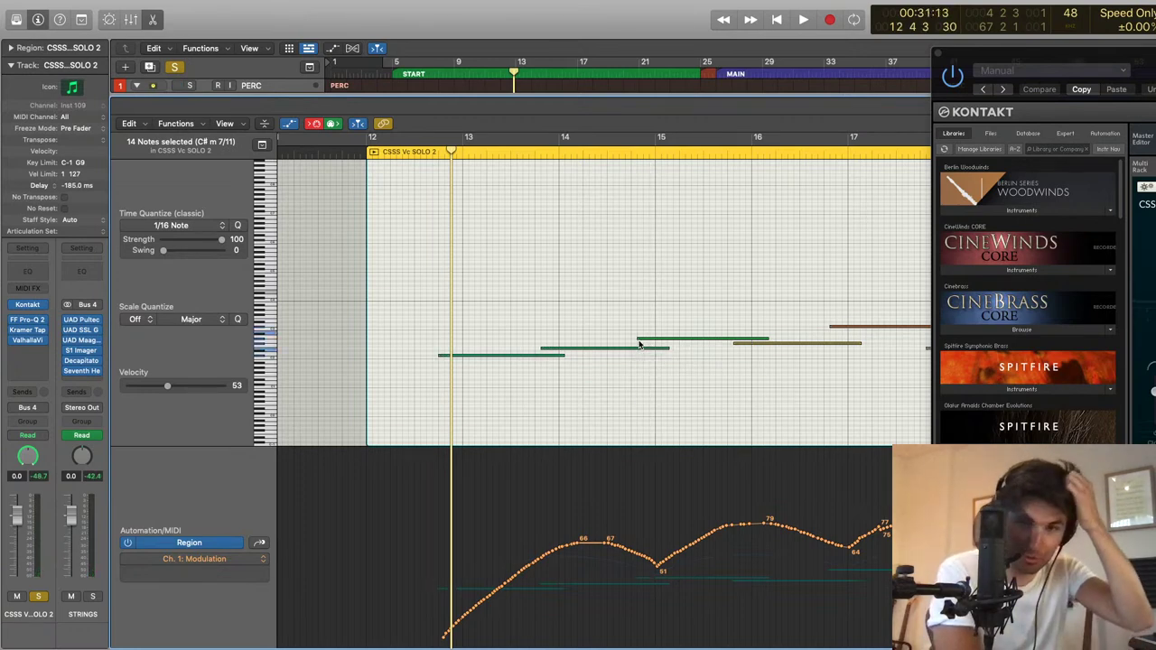
pyautogui.click(680, 320)
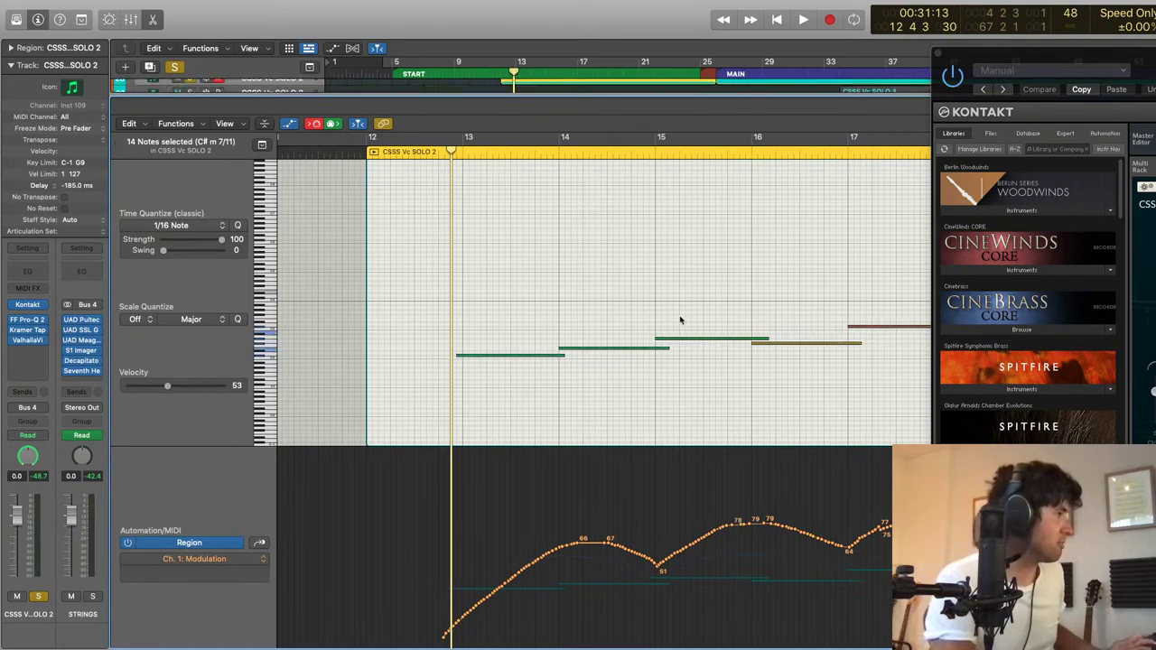
pyautogui.press('super+z')
pyautogui.click(711, 319)
# Step: Bring the Kontakt window back for another look at the legato controls, close it, and return to the arrangement
pyautogui.moveTo(1039, 53); pyautogui.dragTo(299, 48)
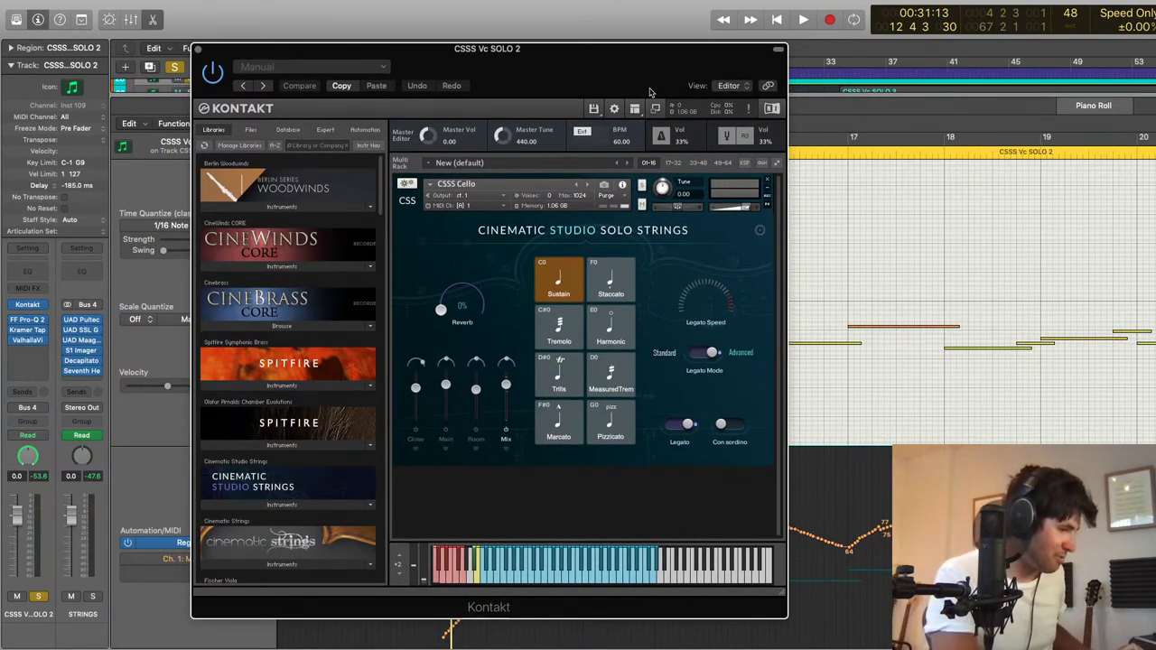
pyautogui.click(199, 50)
pyautogui.press('p')
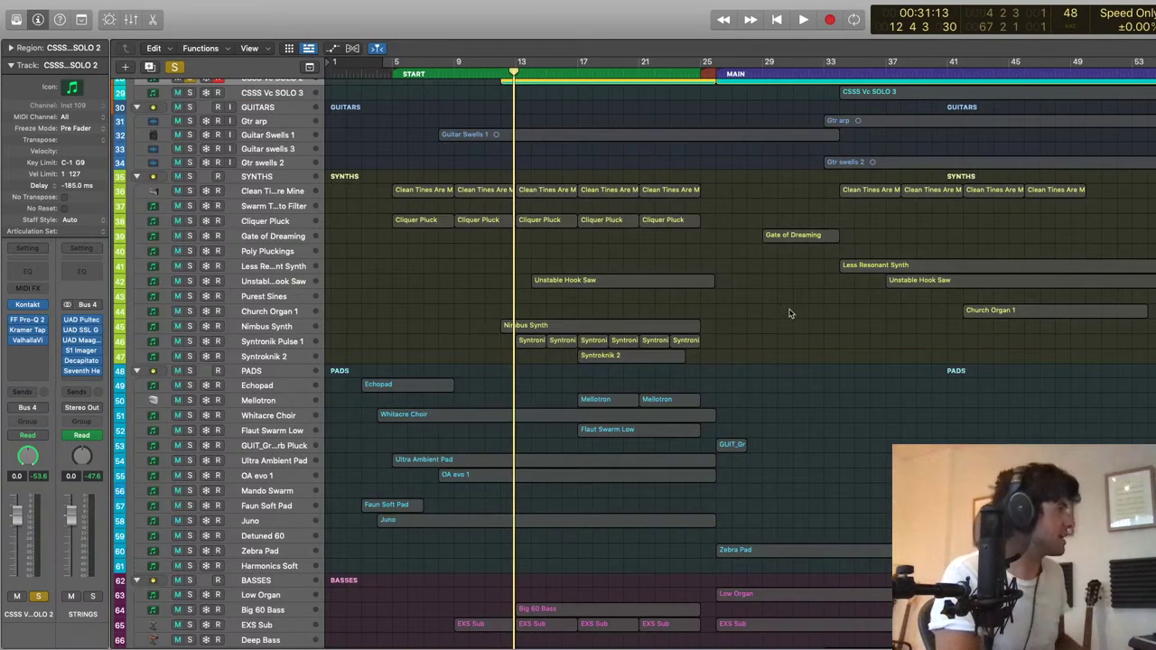
# Step: Select both CSSS Vl SOLO regions and compare their notes in the Piano Roll and the score view
pyautogui.scroll(6, 571, 323)
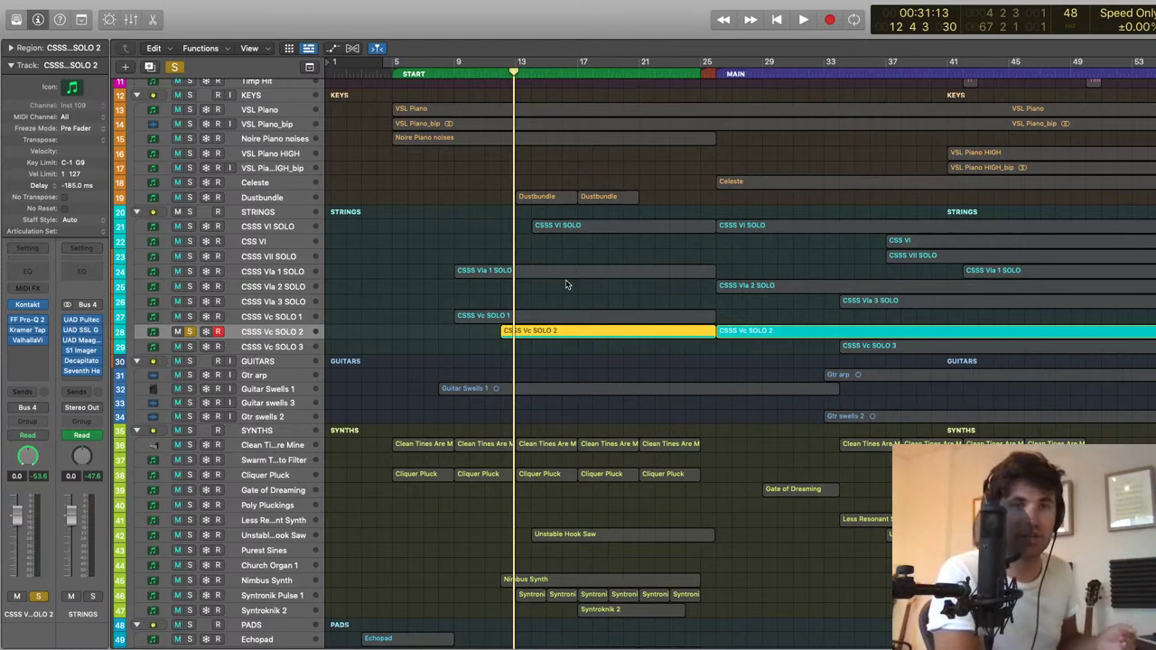
pyautogui.moveTo(496, 223); pyautogui.dragTo(730, 234)
pyautogui.press('p')
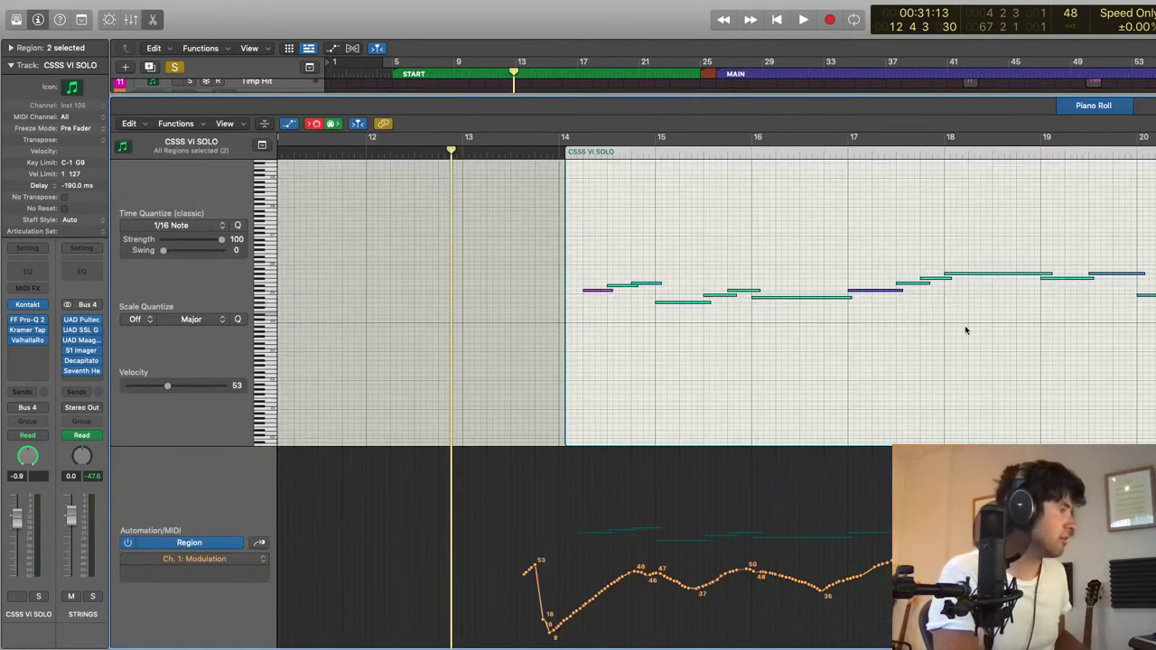
pyautogui.press('n')
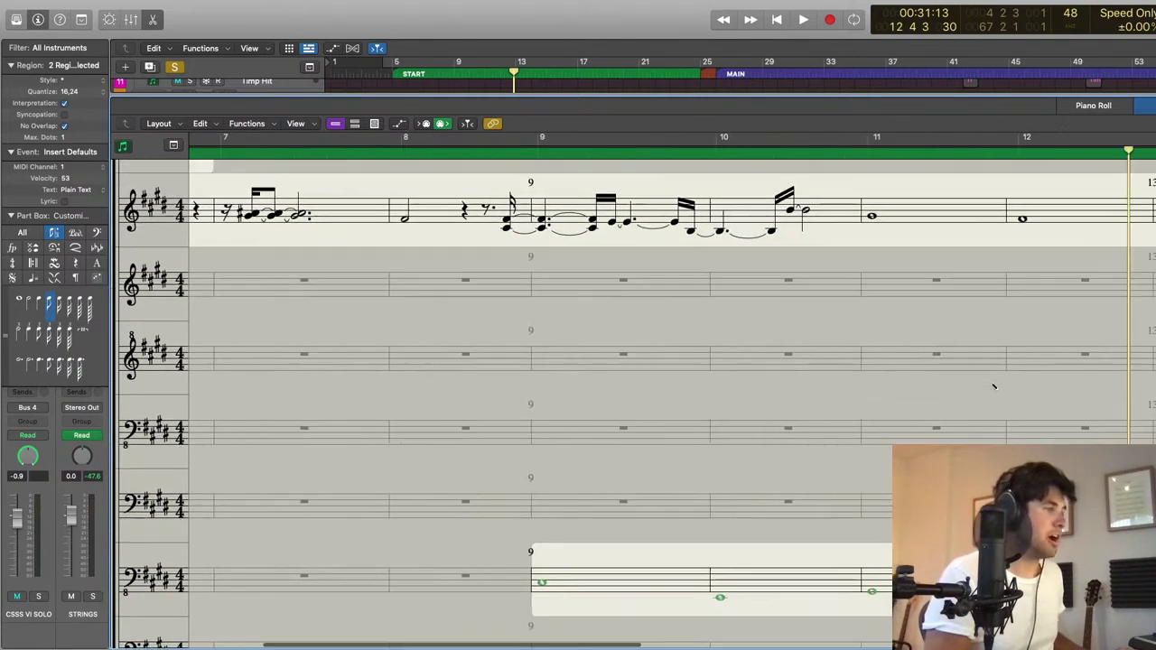
pyautogui.press('p')
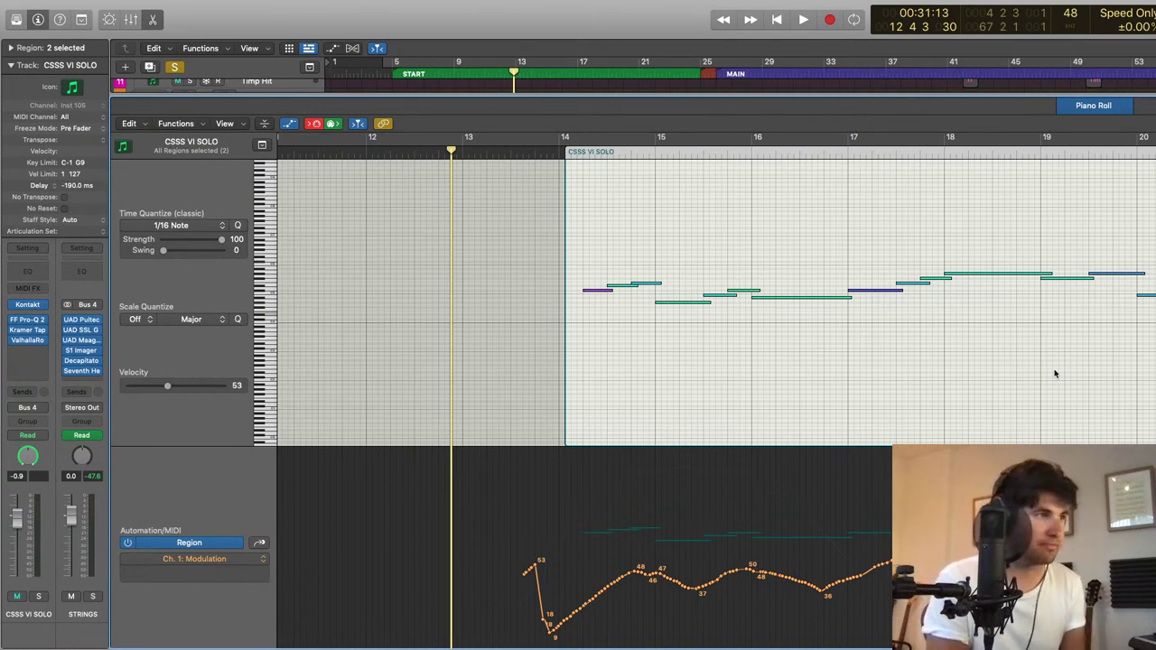
# Step: Examine the solo violin's notes and modulation curve from bar 14 to bar 20, and return to the arrangement
pyautogui.hotkey('ctrl', 'm')
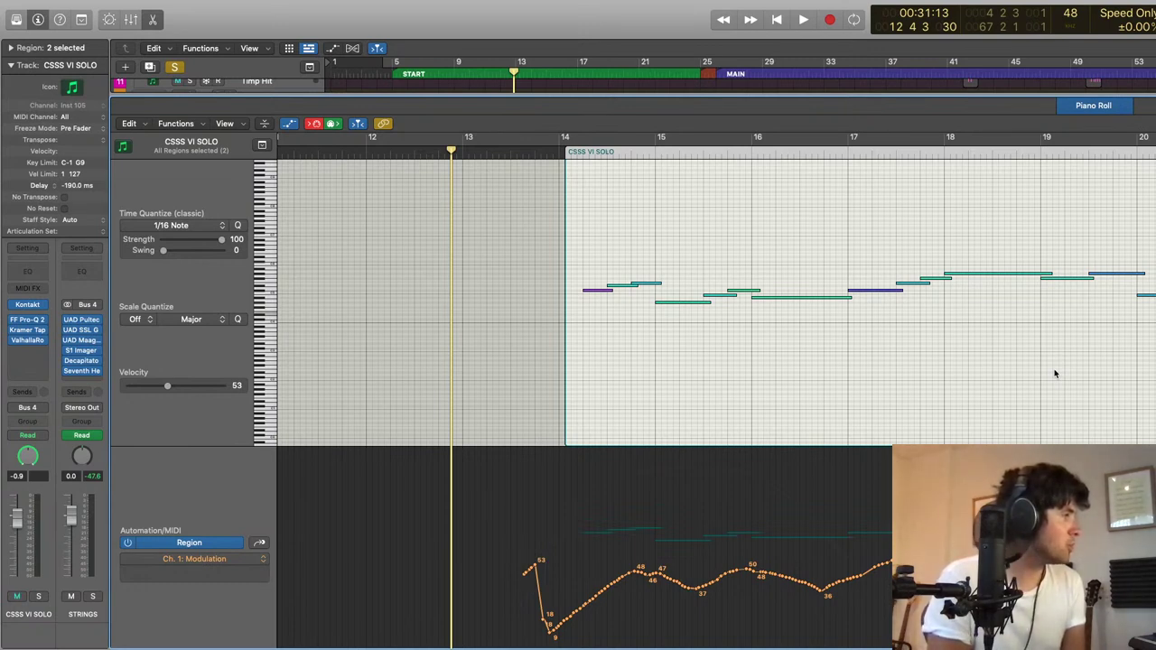
pyautogui.hotkey('ctrl', 'm')
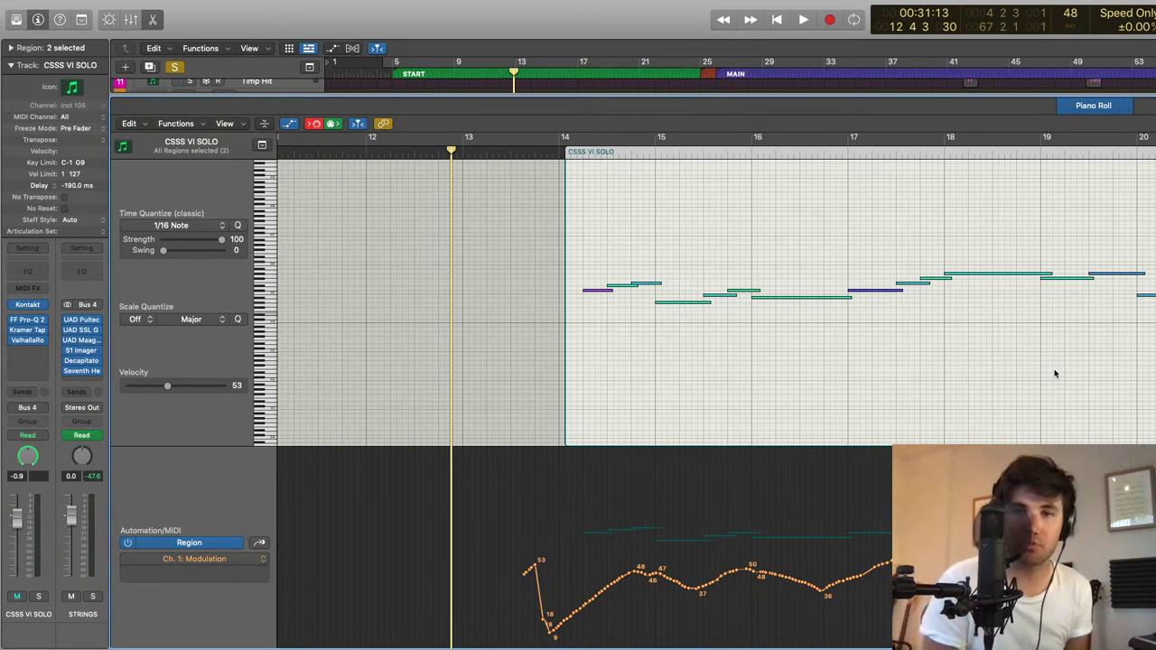
pyautogui.hscroll(2, 1053, 372)
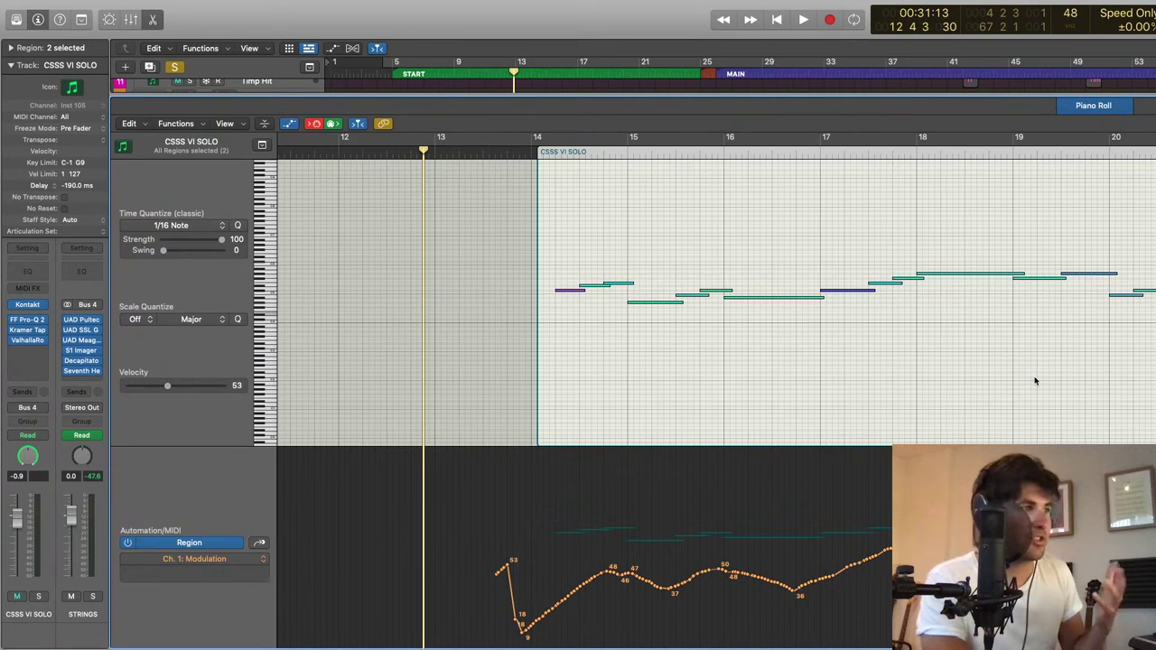
pyautogui.hotkey('ctrl', 'm')
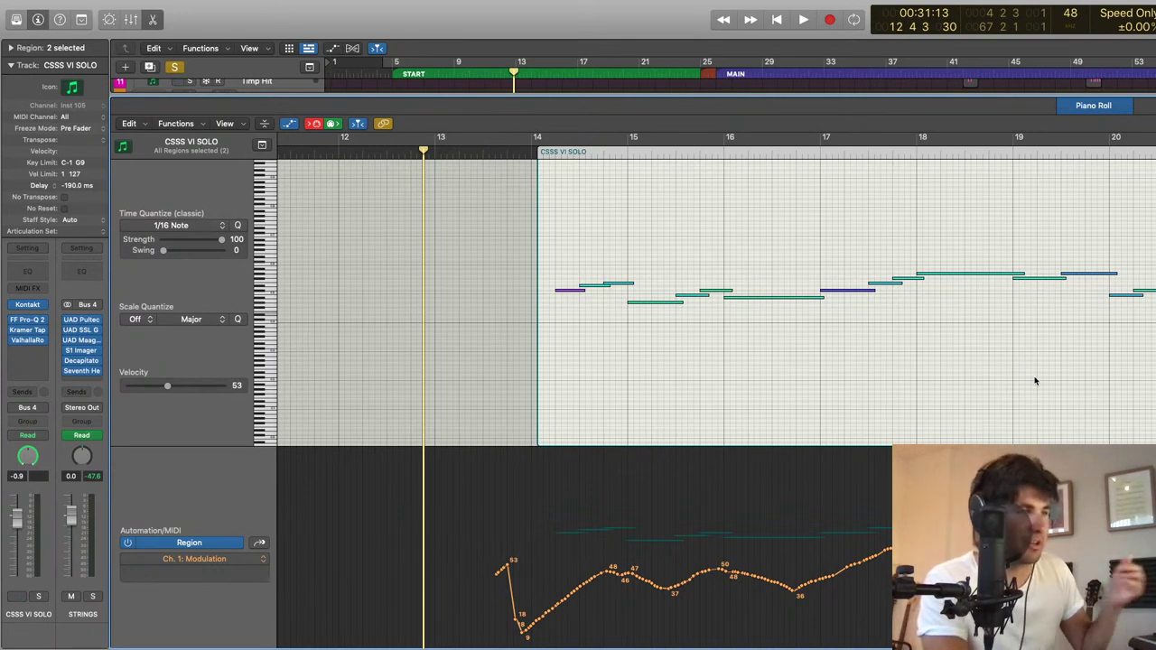
pyautogui.hotkey('ctrl', 'm')
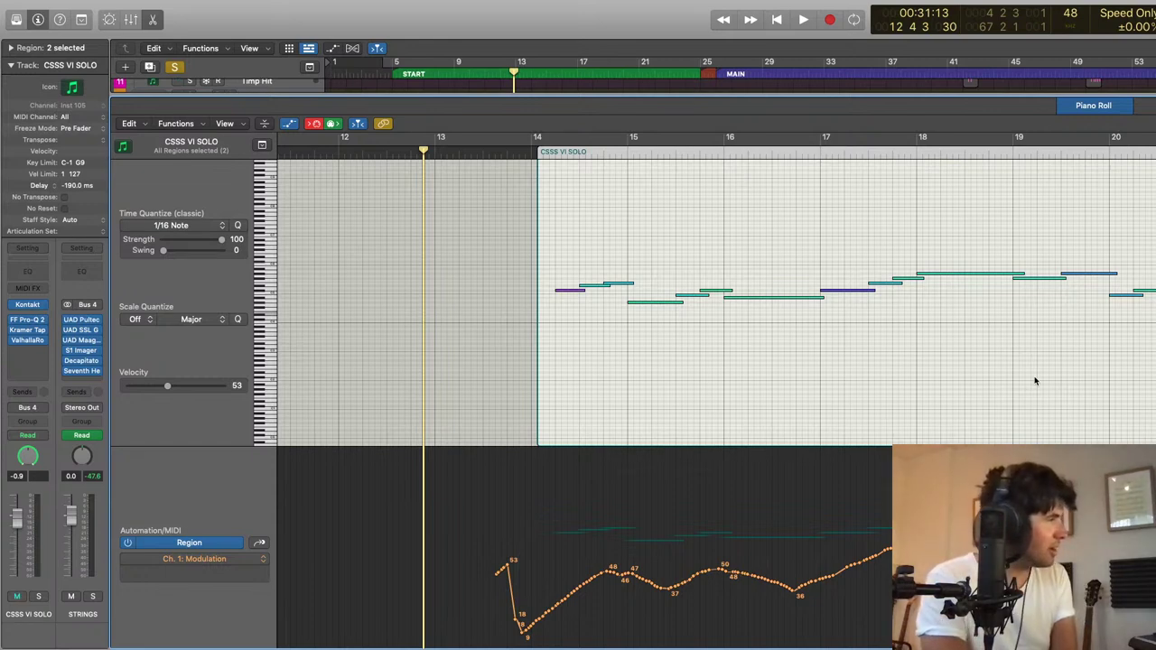
pyautogui.hotkey('ctrl', 'm')
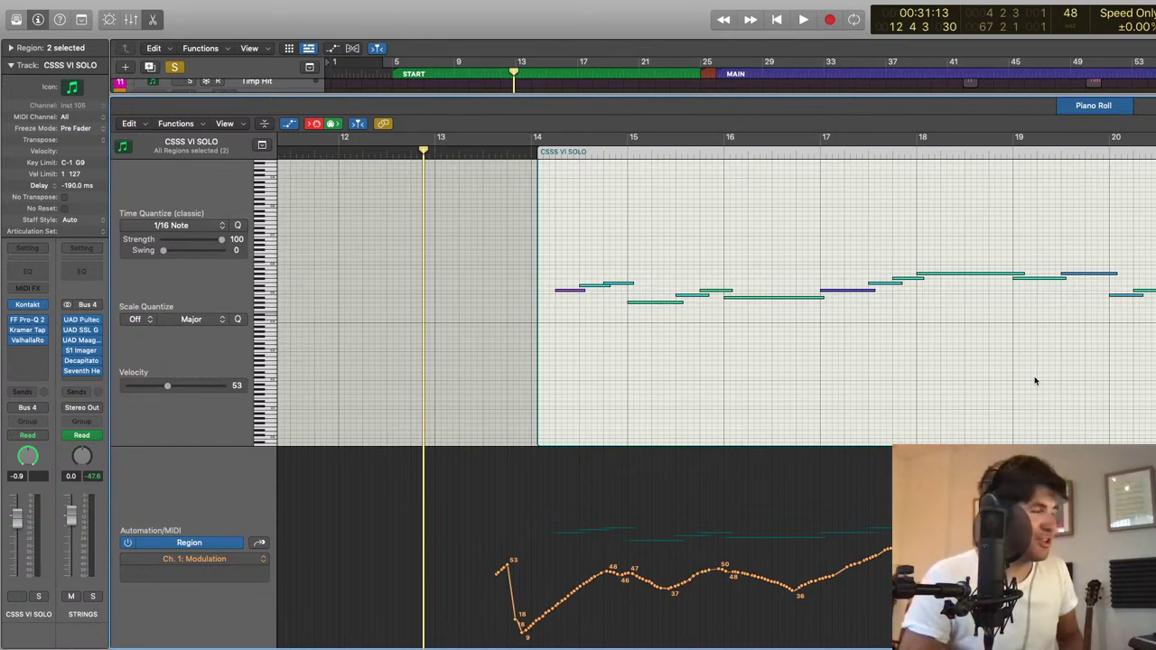
pyautogui.hotkey('ctrl', 'm')
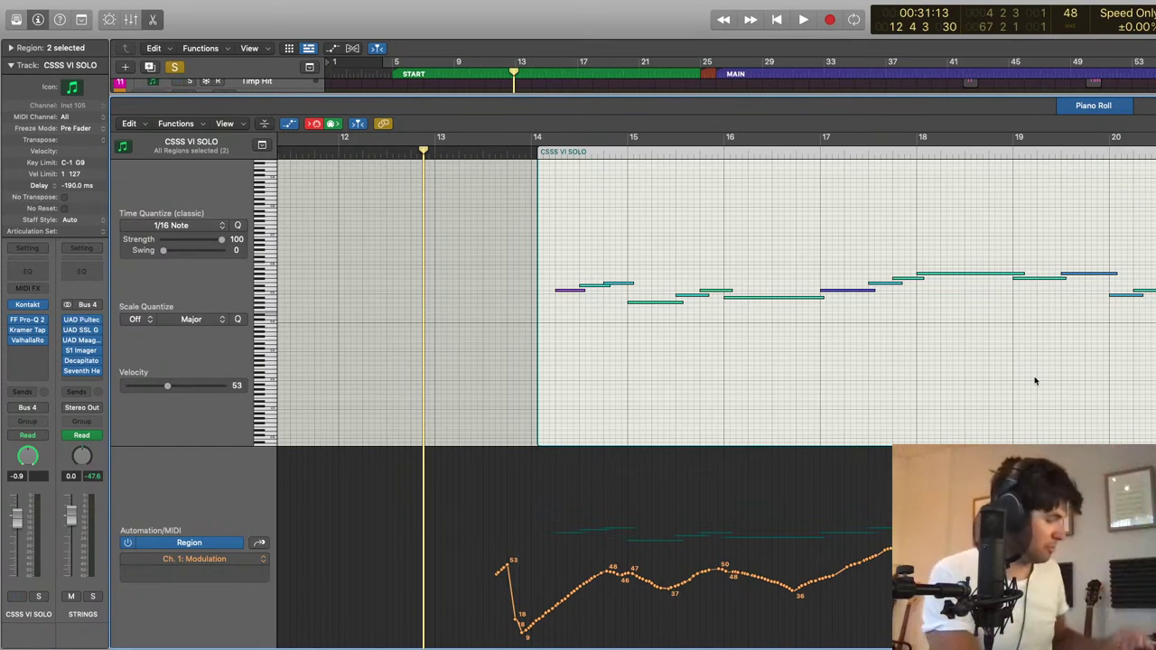
pyautogui.press('p')
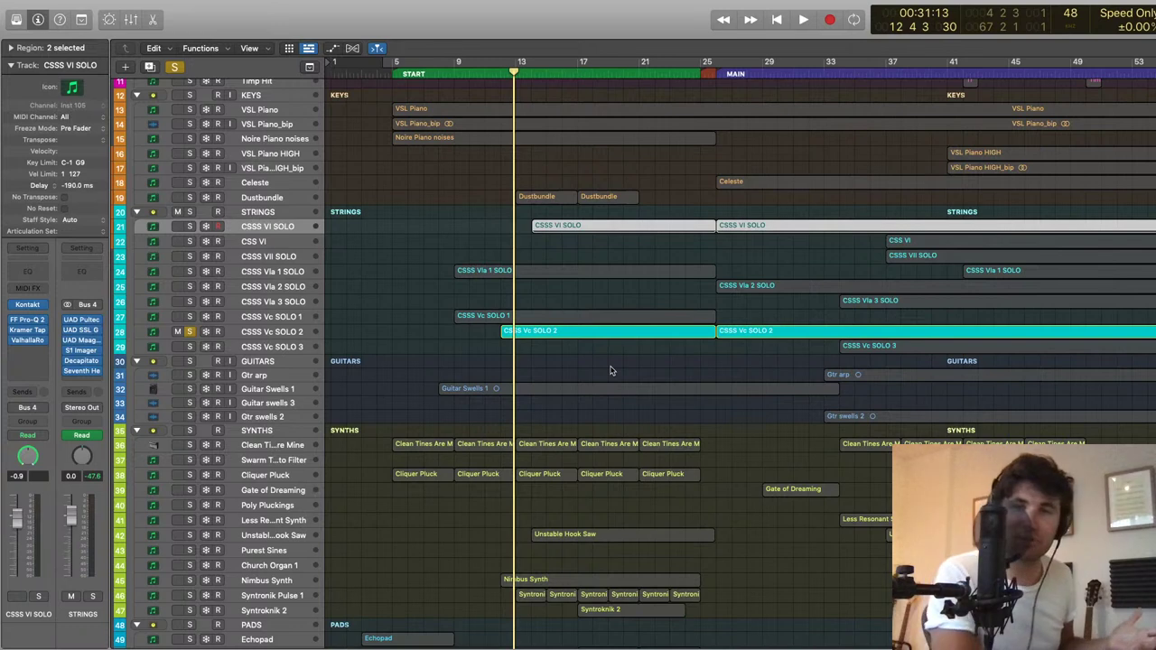
pyautogui.hotkey('ctrl', 'm')
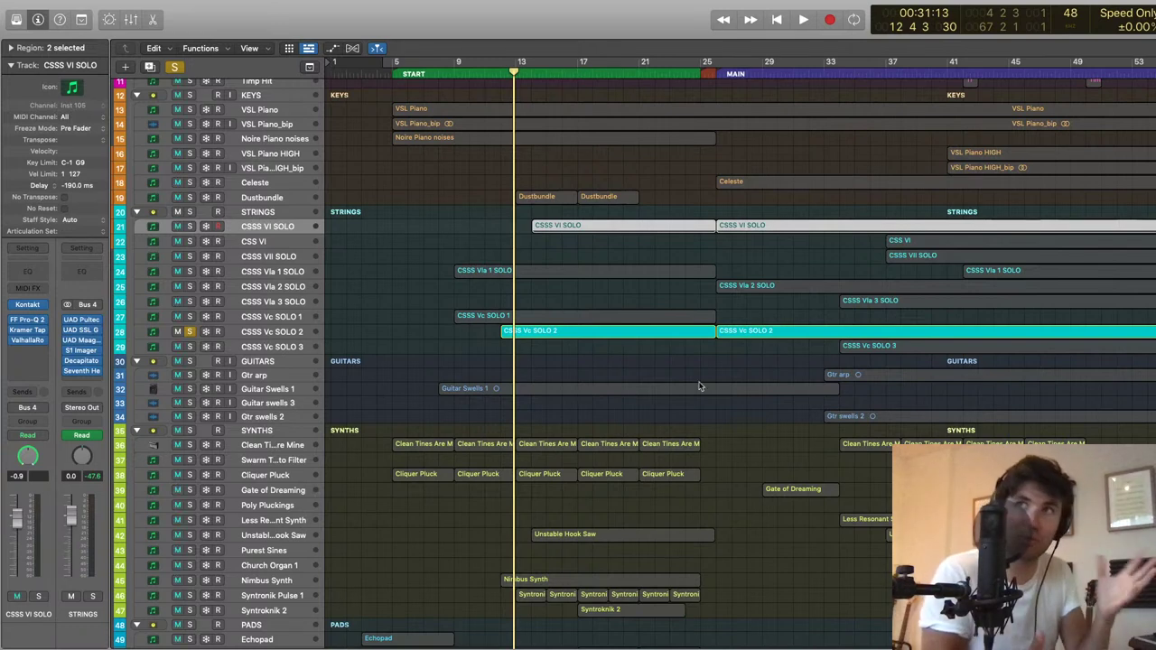
pyautogui.hotkey('ctrl', 'm')
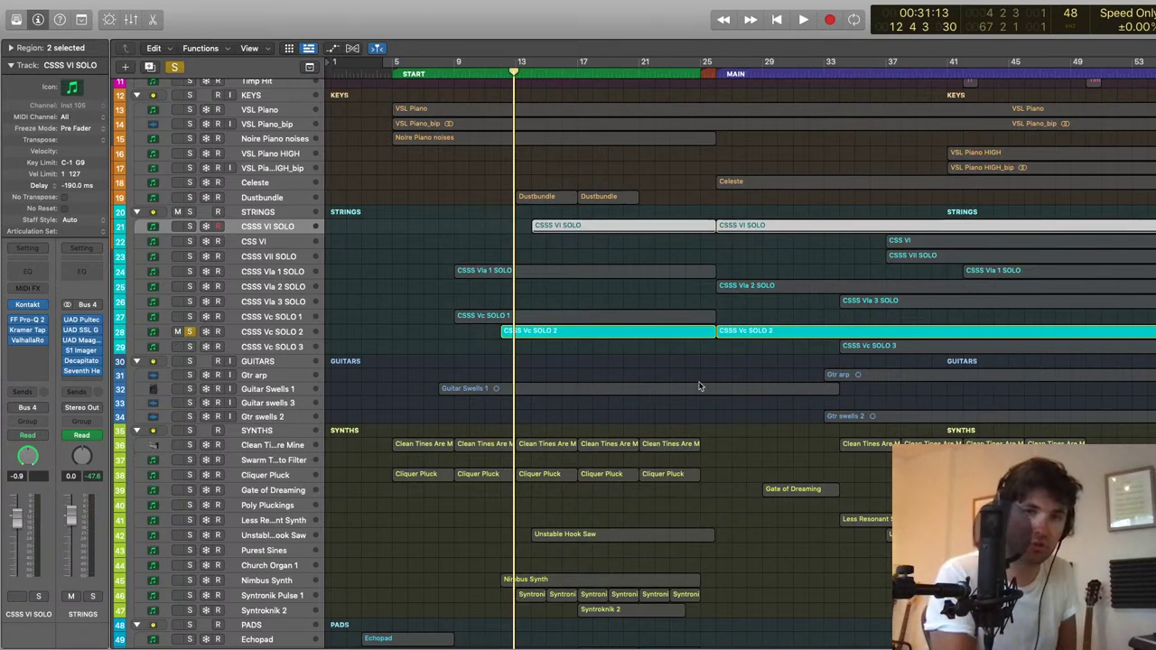
pyautogui.hotkey('ctrl', 'm')
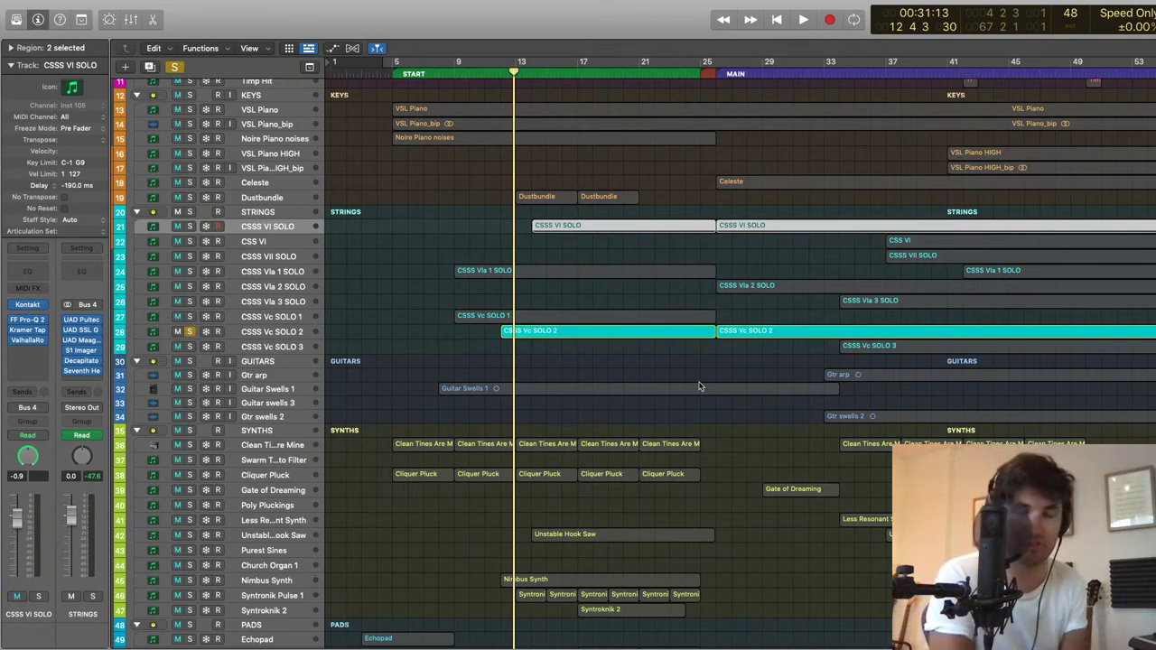
pyautogui.hotkey('ctrl', 'm')
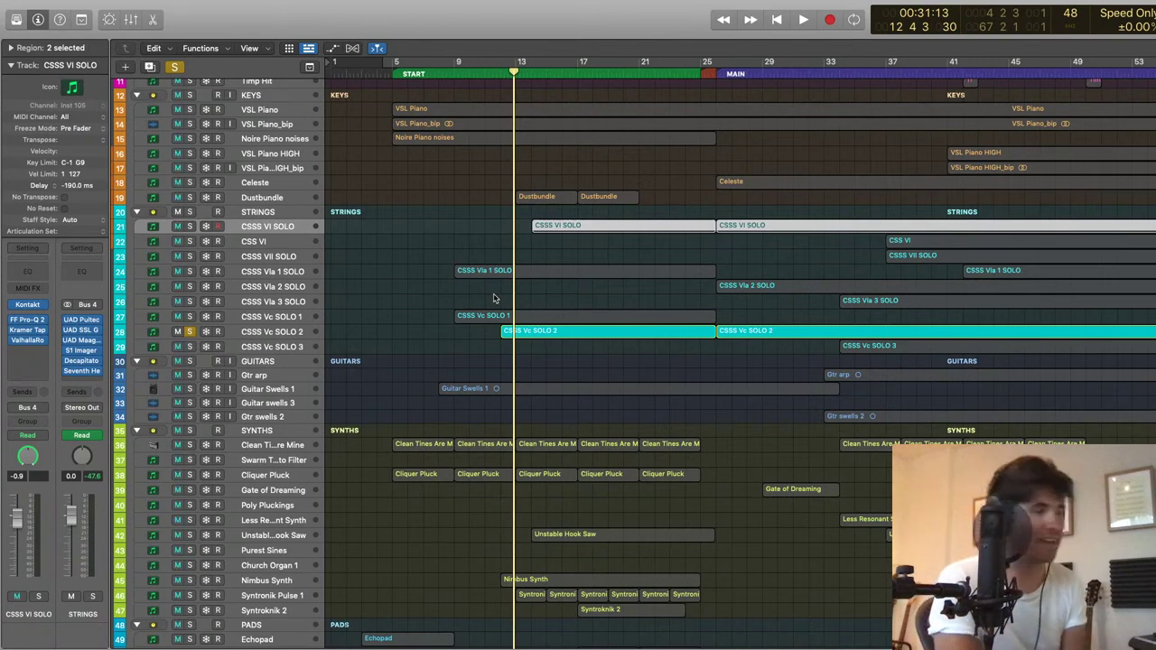
# Step: Place the playhead at bar 35, unsolo the CSSS Vc SOLO 2 track, and start playback of the full arrangement
pyautogui.click(729, 341)
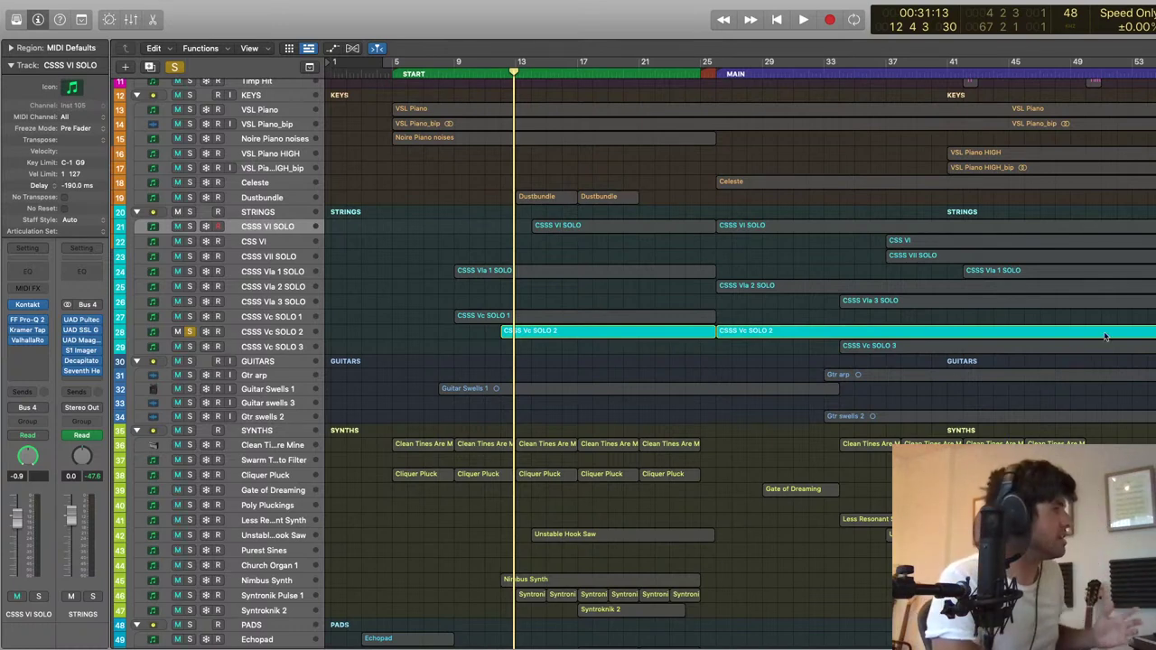
pyautogui.click(858, 76)
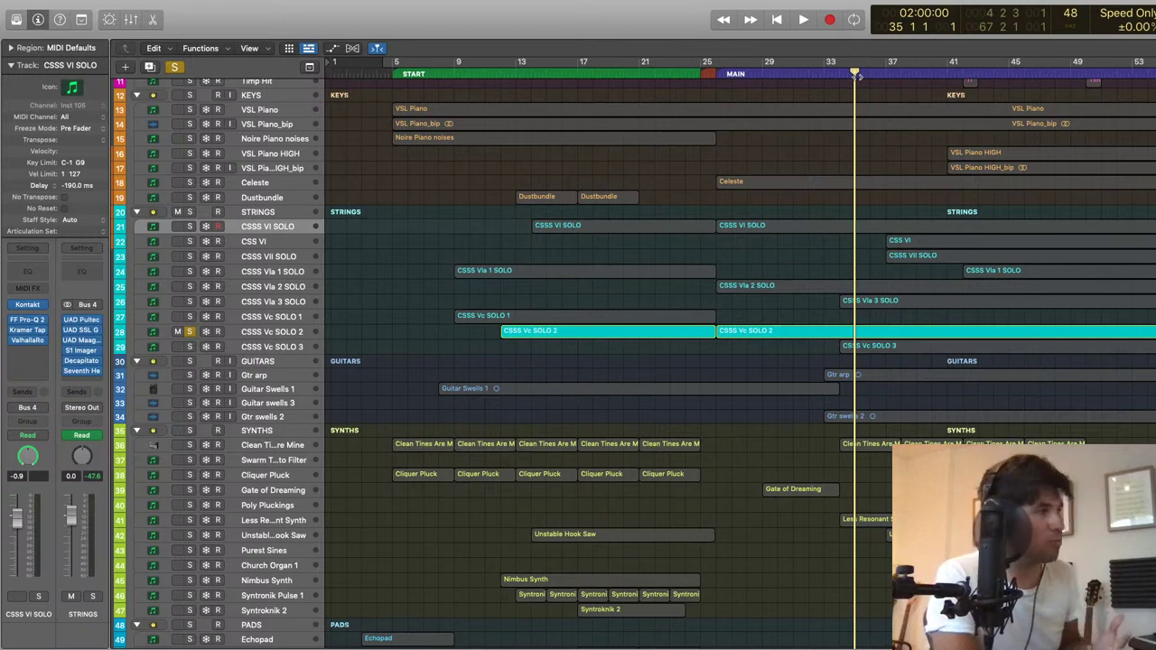
pyautogui.moveTo(1148, 353); pyautogui.dragTo(1030, 222)
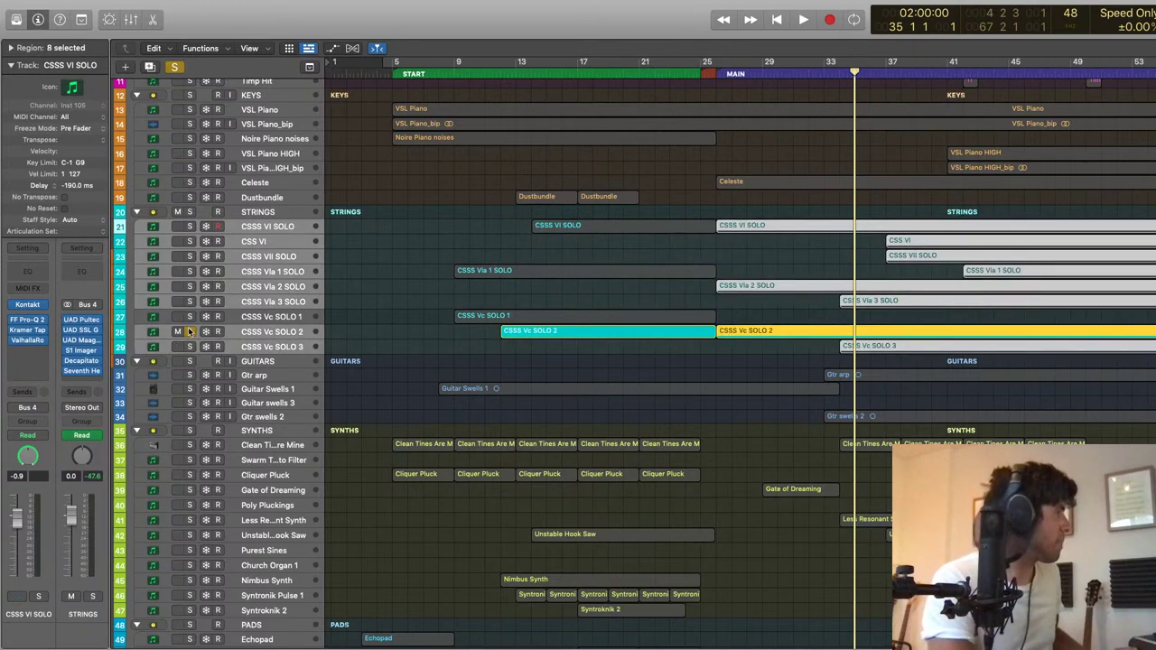
pyautogui.click(189, 332)
pyautogui.click(783, 259)
pyautogui.press('space')
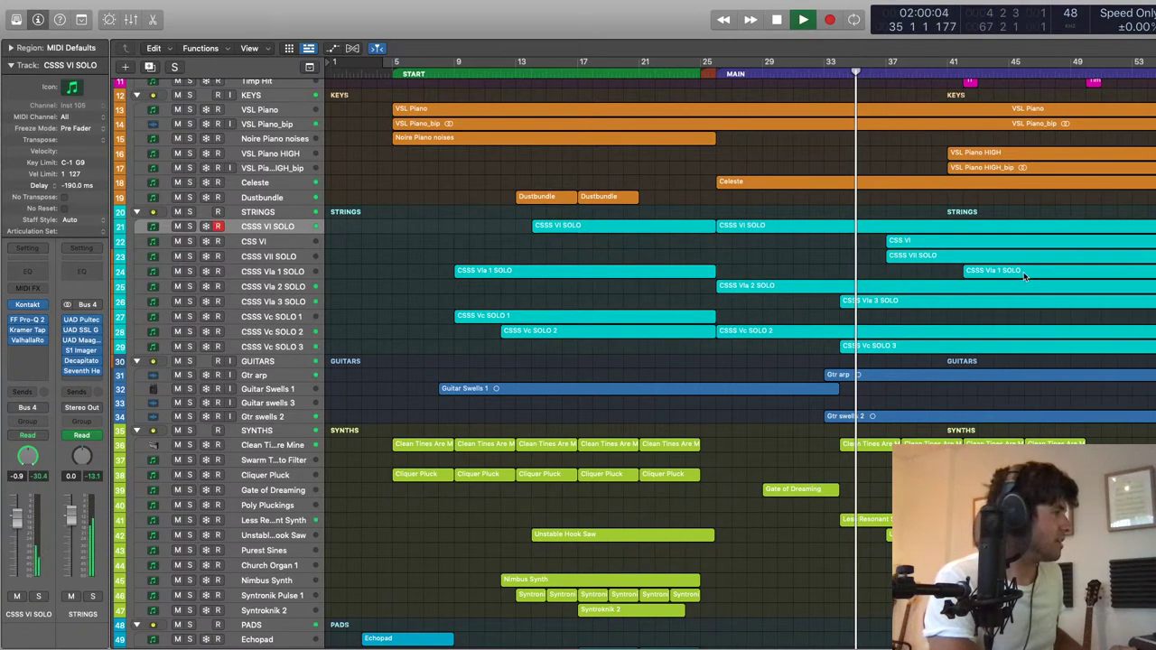
# Step: Stop playback and examine the notes and modulation curves of the eight string regions in the MAIN section together in the Piano Roll
pyautogui.press('space')
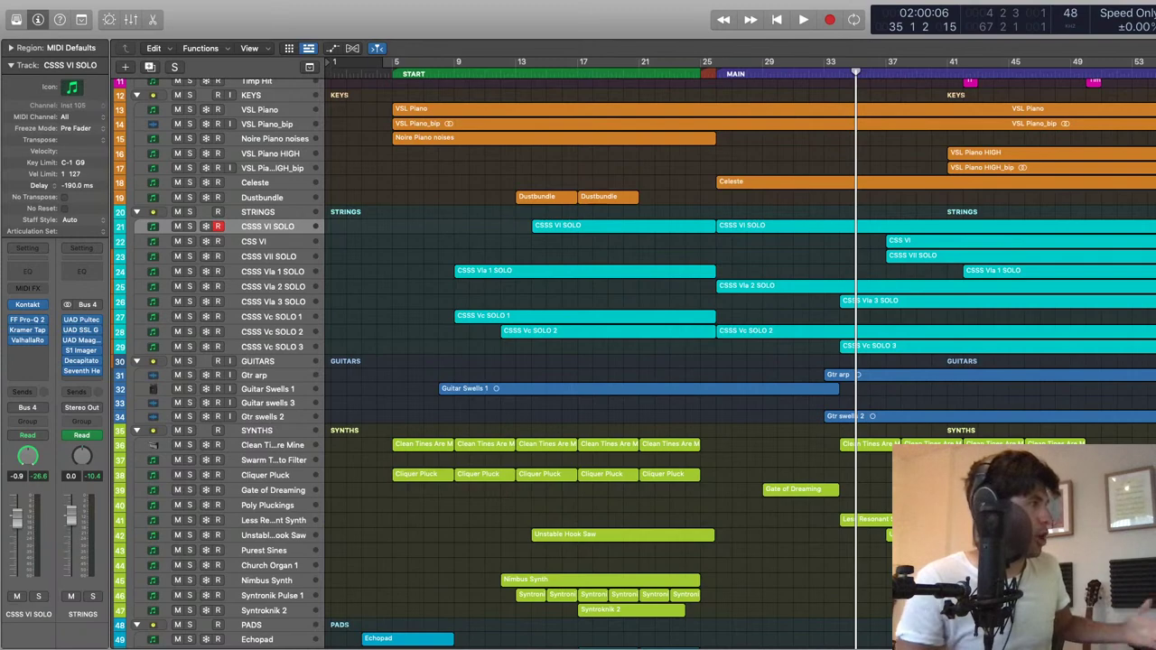
pyautogui.moveTo(944, 270); pyautogui.dragTo(870, 253)
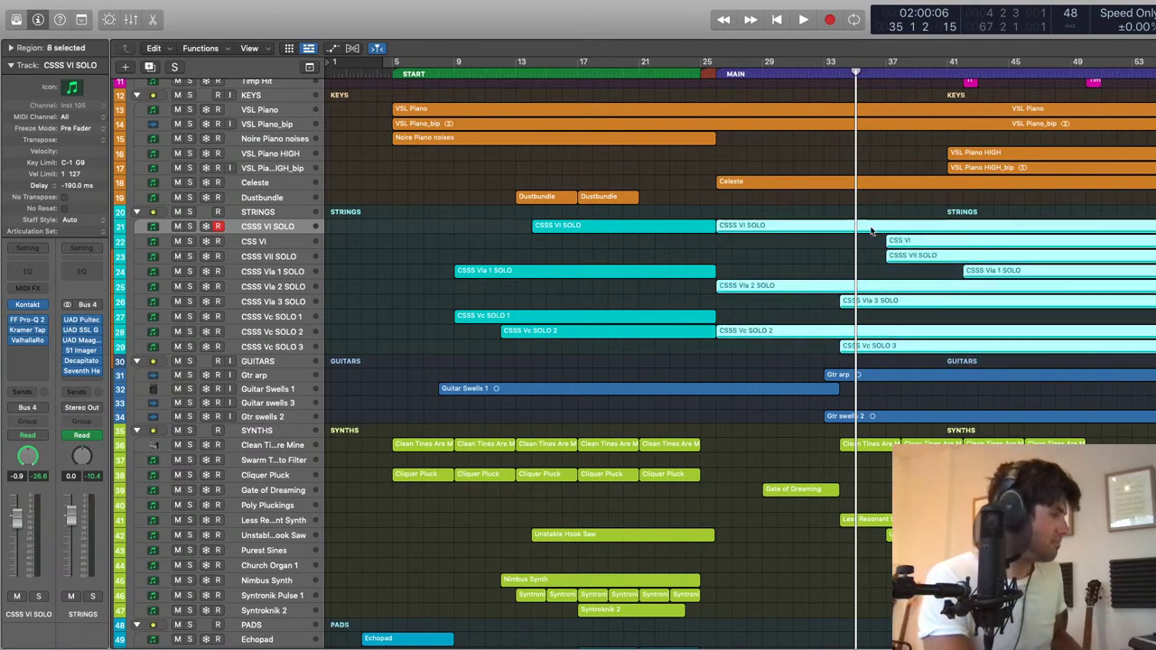
pyautogui.doubleClick(1114, 278)
pyautogui.hscroll(10, 1111, 280)
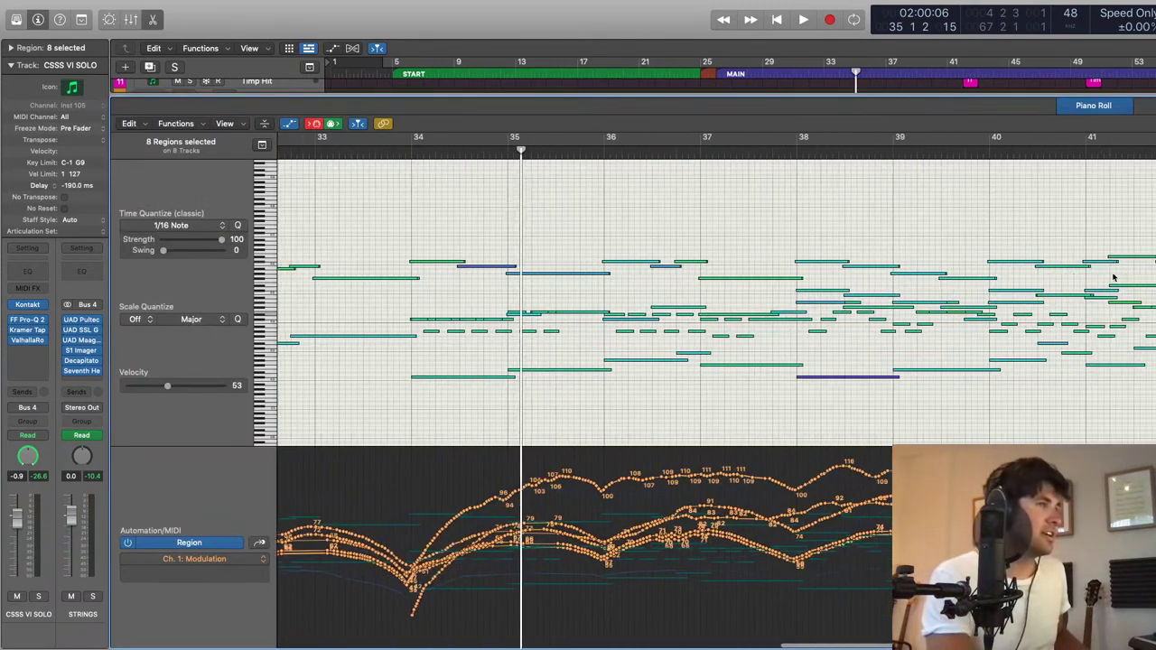
pyautogui.hscroll(2, 1105, 290)
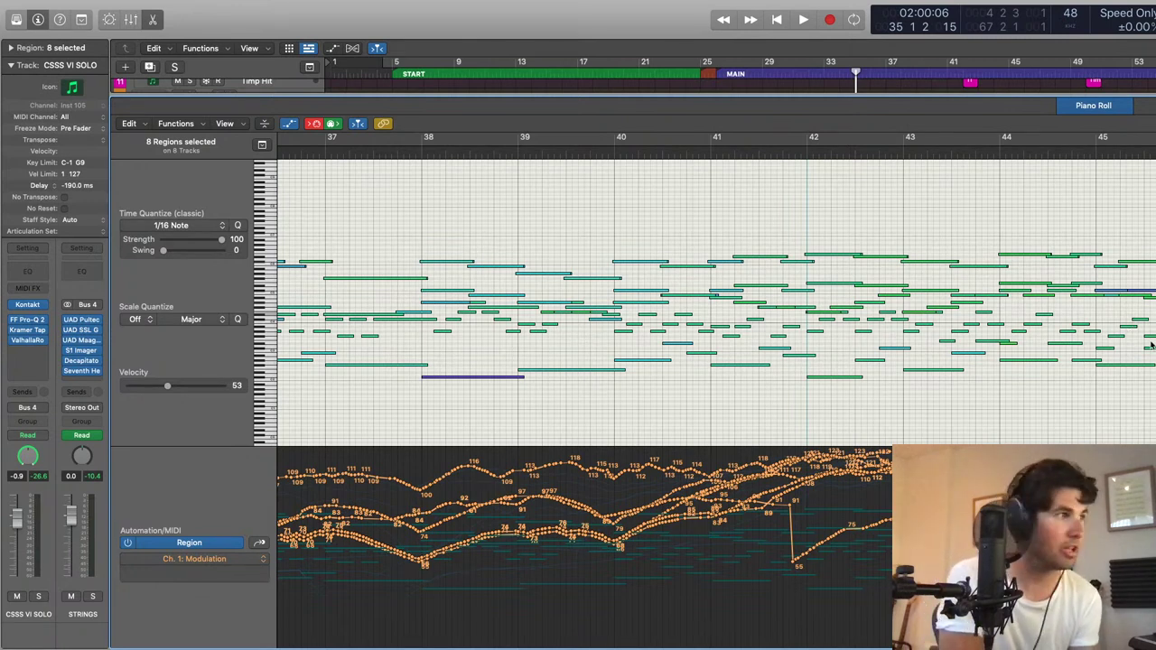
pyautogui.hscroll(5, 1122, 366)
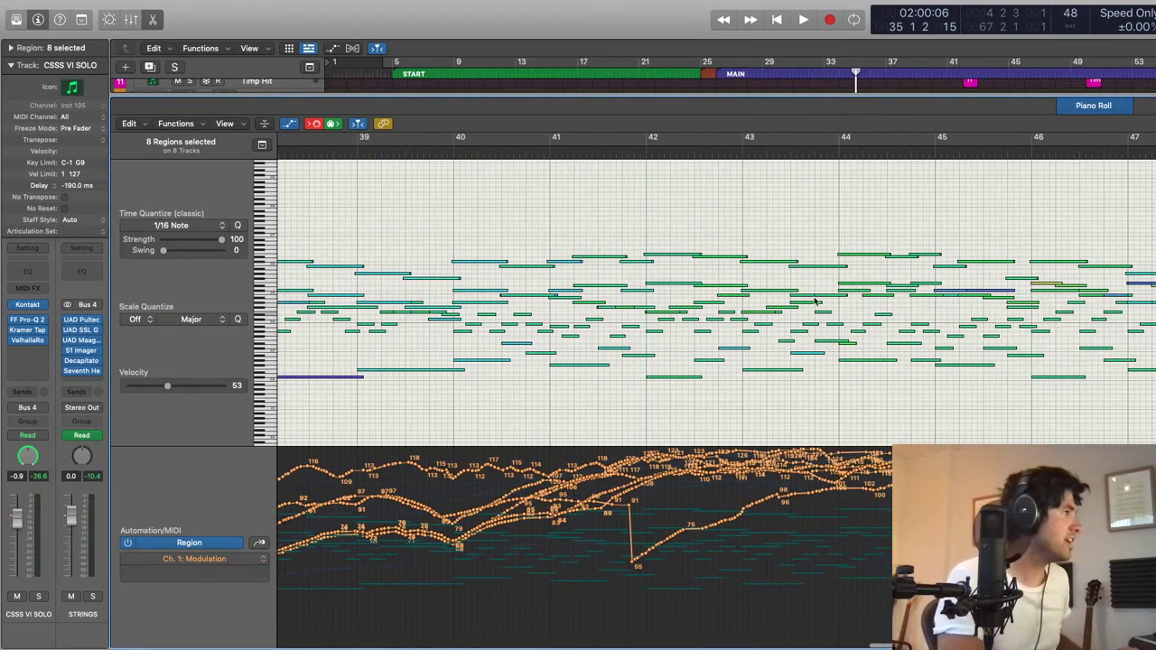
pyautogui.hscroll(1, 656, 223)
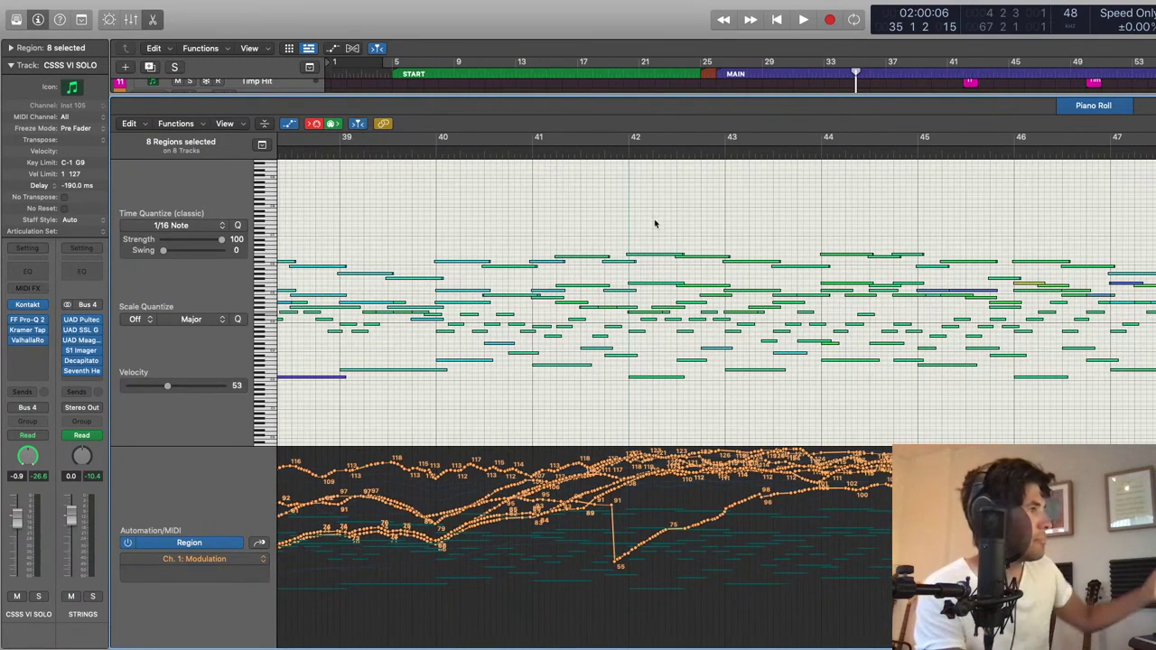
# Step: Start playback from bar 39 beat 4 and solo the STRINGS stack in the arrangement
pyautogui.press('p')
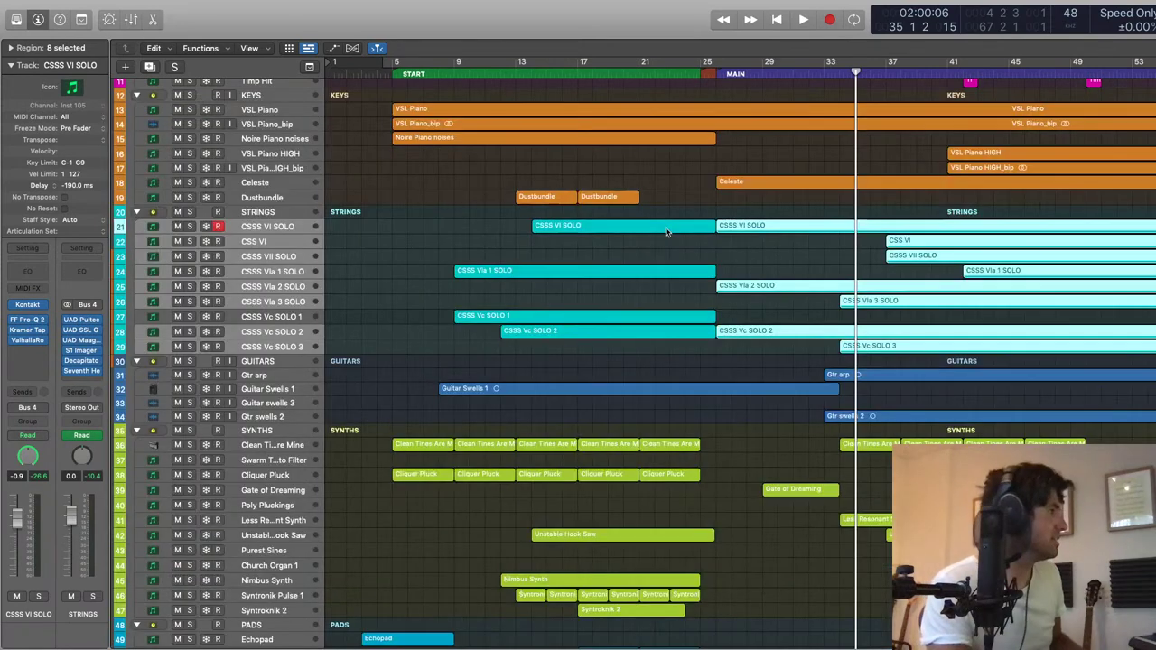
pyautogui.press('p')
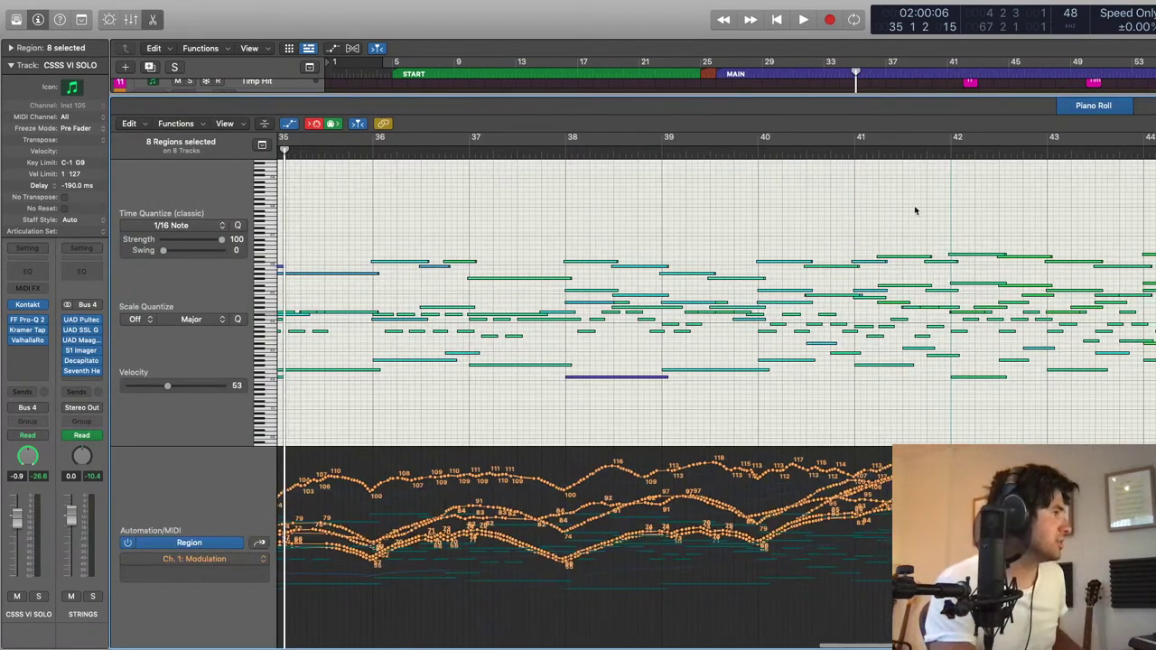
pyautogui.click(734, 151)
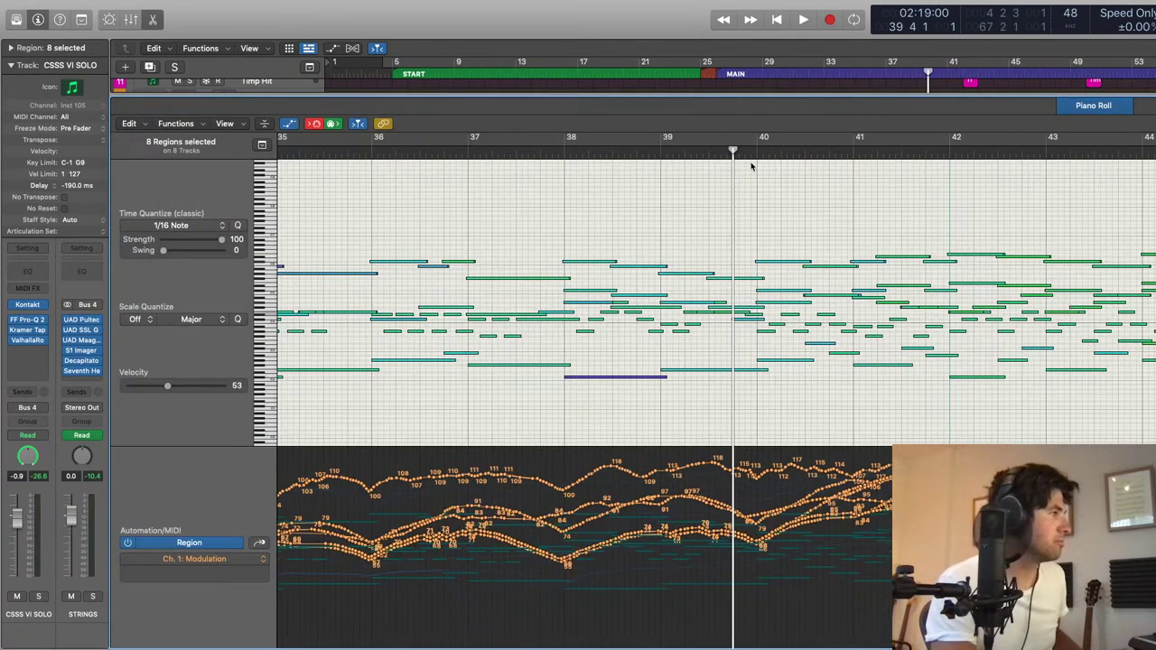
pyautogui.press('space')
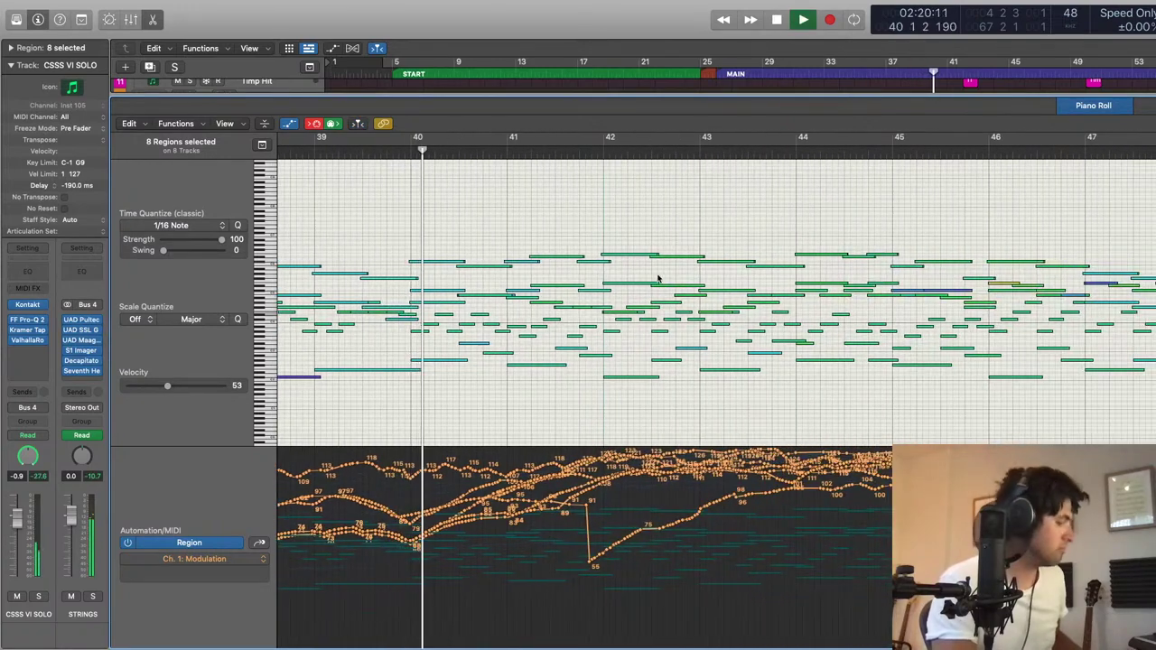
pyautogui.press('p')
pyautogui.press('s')
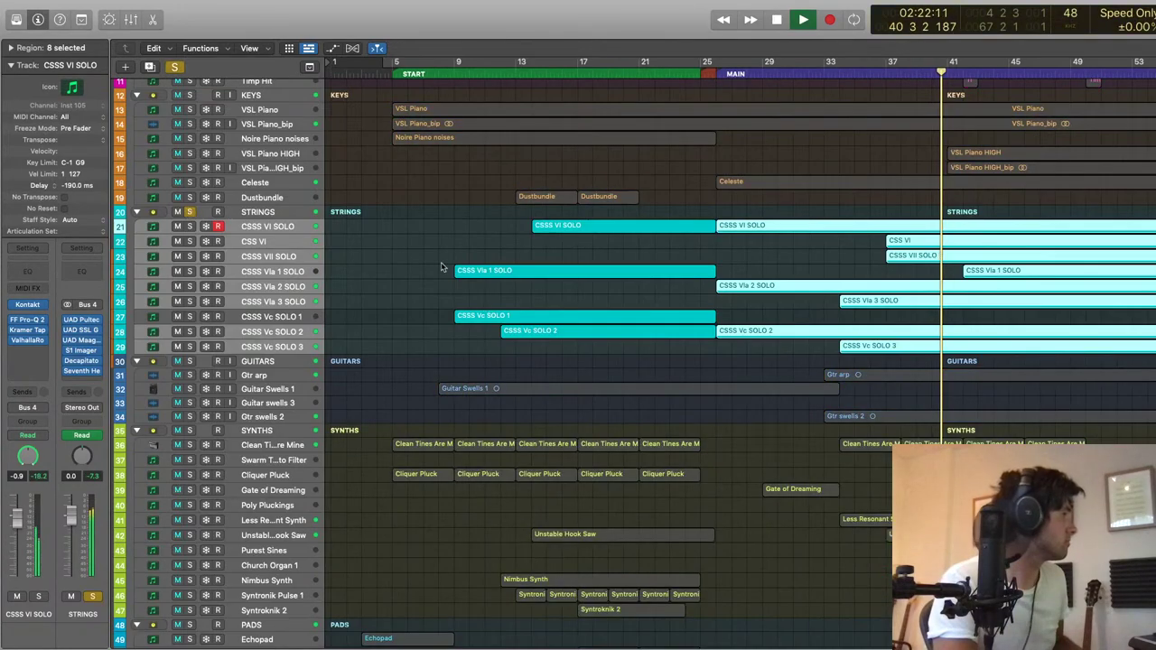
# Step: Follow the soloed strings briefly in the Piano Roll, return to the arrangement, and stop playback
pyautogui.press('p')
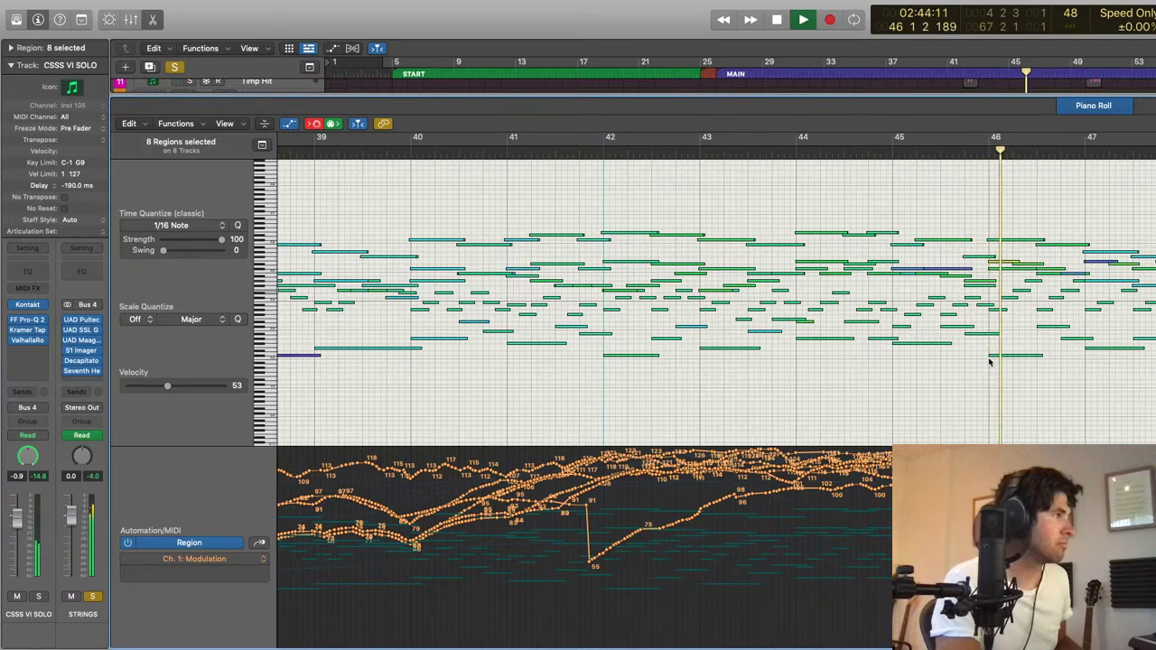
pyautogui.press('p')
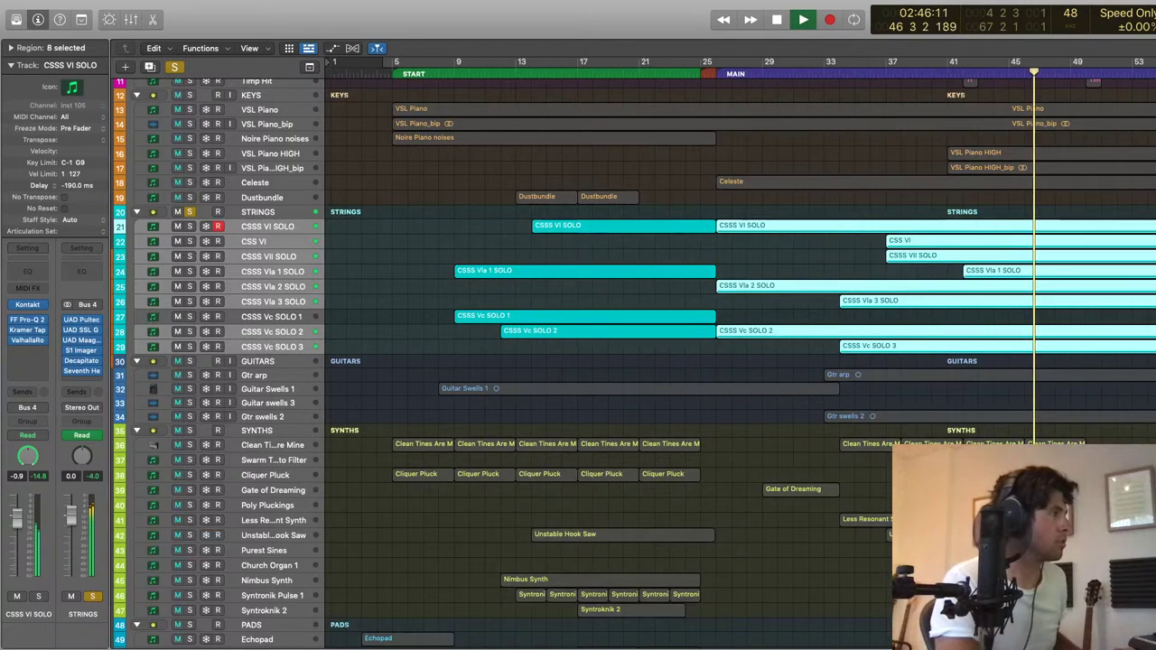
pyautogui.press('space')
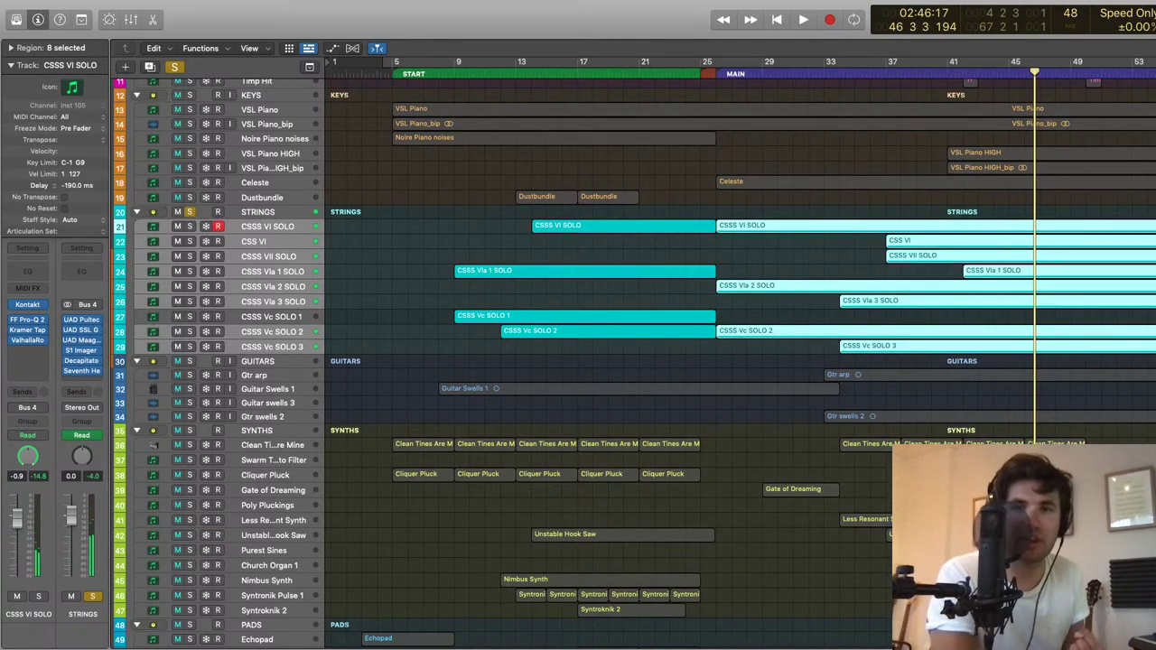
# Step: Compare the MAIN-section CSSS Vl SOLO and CSS Vl regions in the Piano Roll, audition their bar 46 notes, and place the playhead at bar 45 beat 4
pyautogui.moveTo(901, 201); pyautogui.dragTo(903, 245)
pyautogui.press('p')
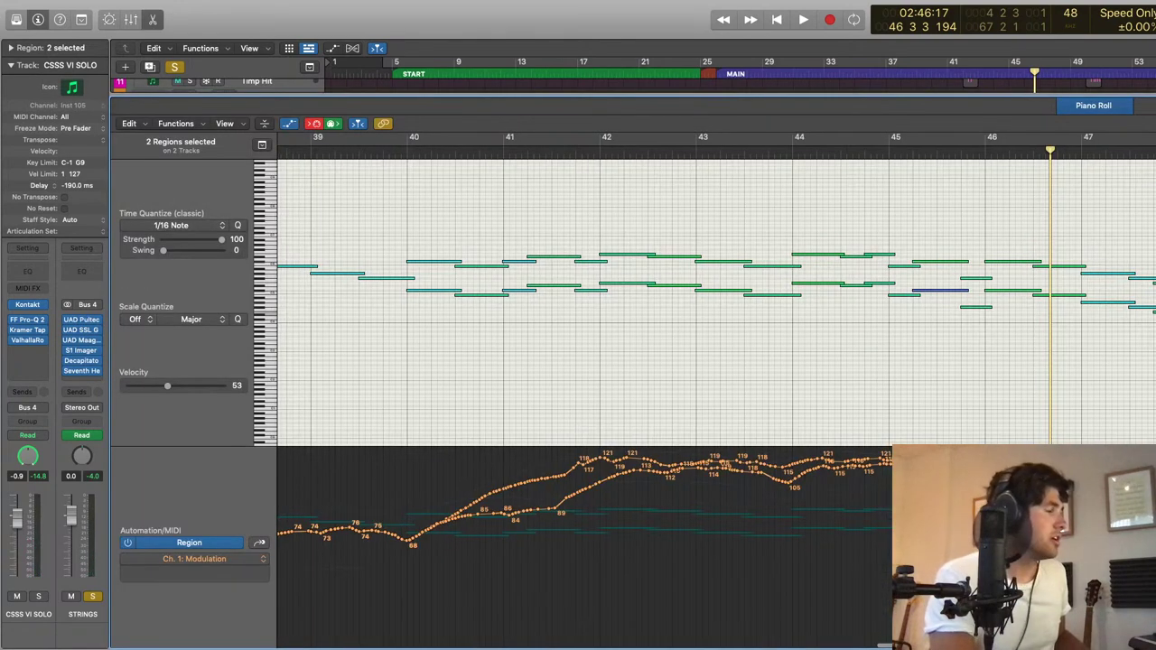
pyautogui.click(1000, 291)
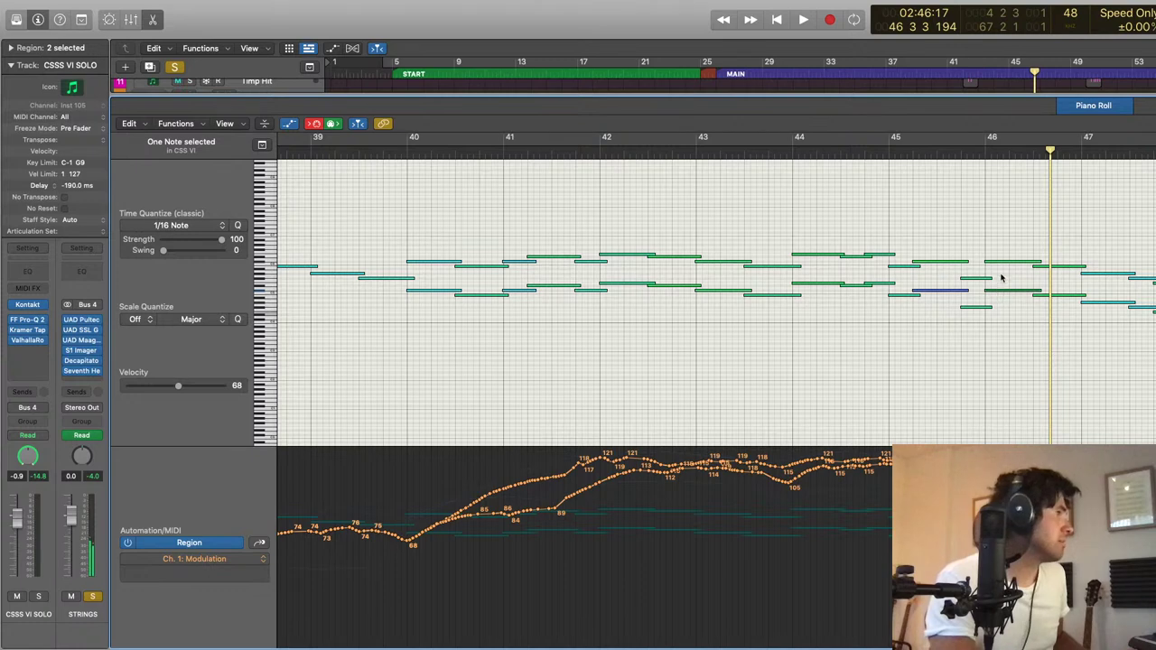
pyautogui.hotkey('alt', 'shift', 'Up')
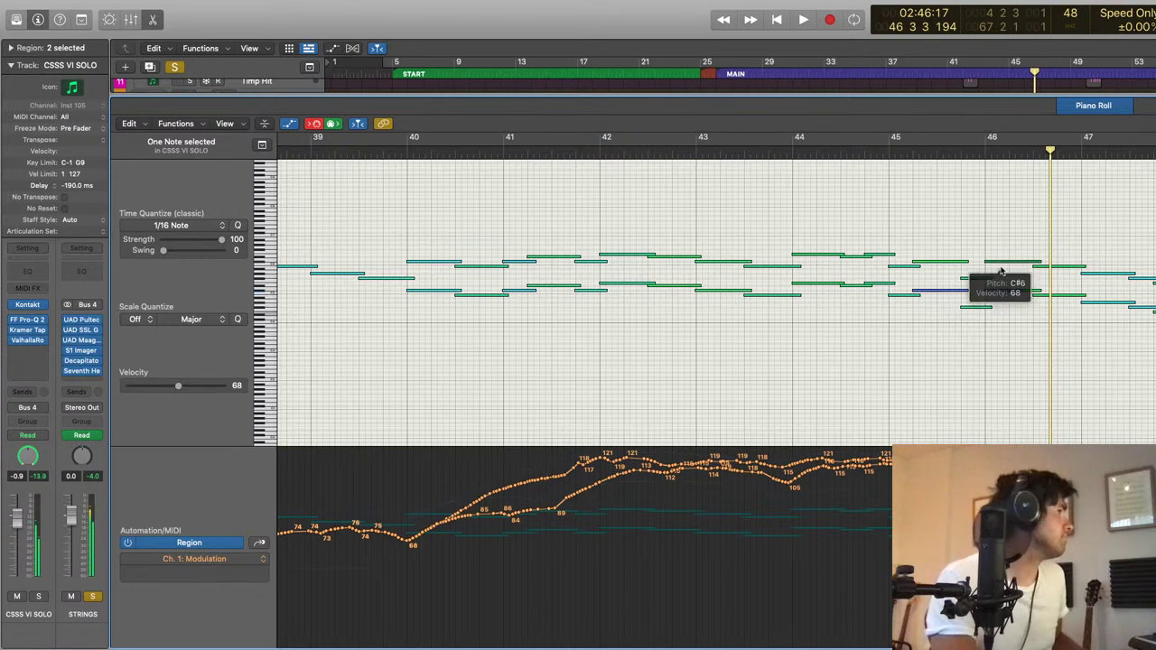
pyautogui.click(1076, 316)
pyautogui.press('space')
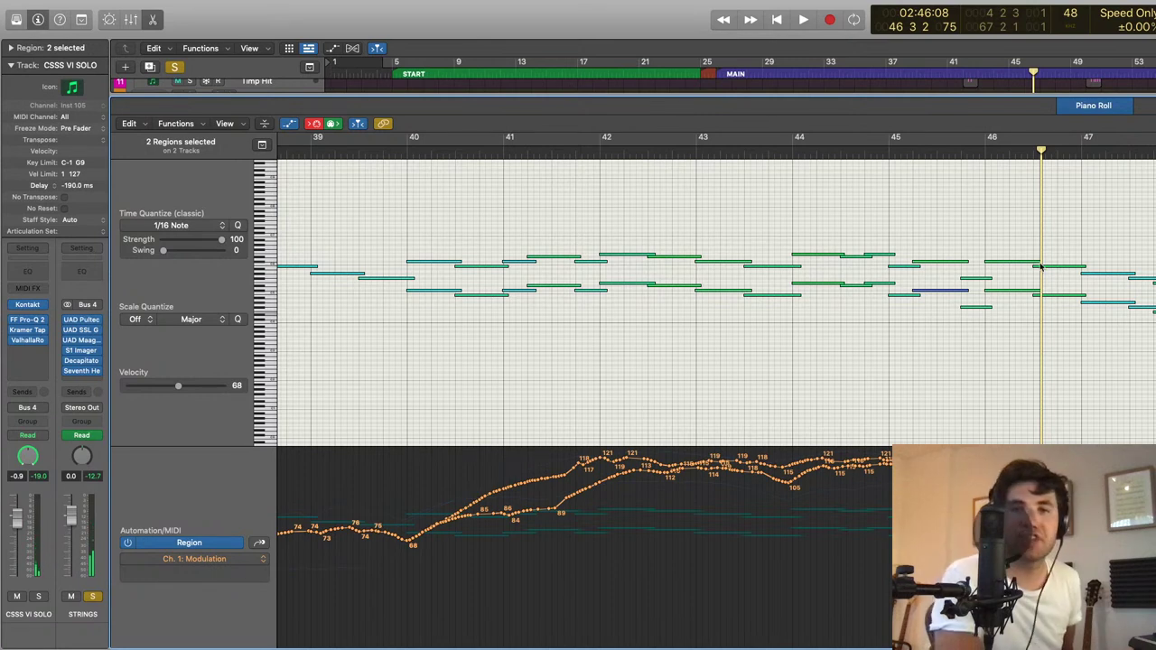
pyautogui.hscroll(-2, 1052, 264)
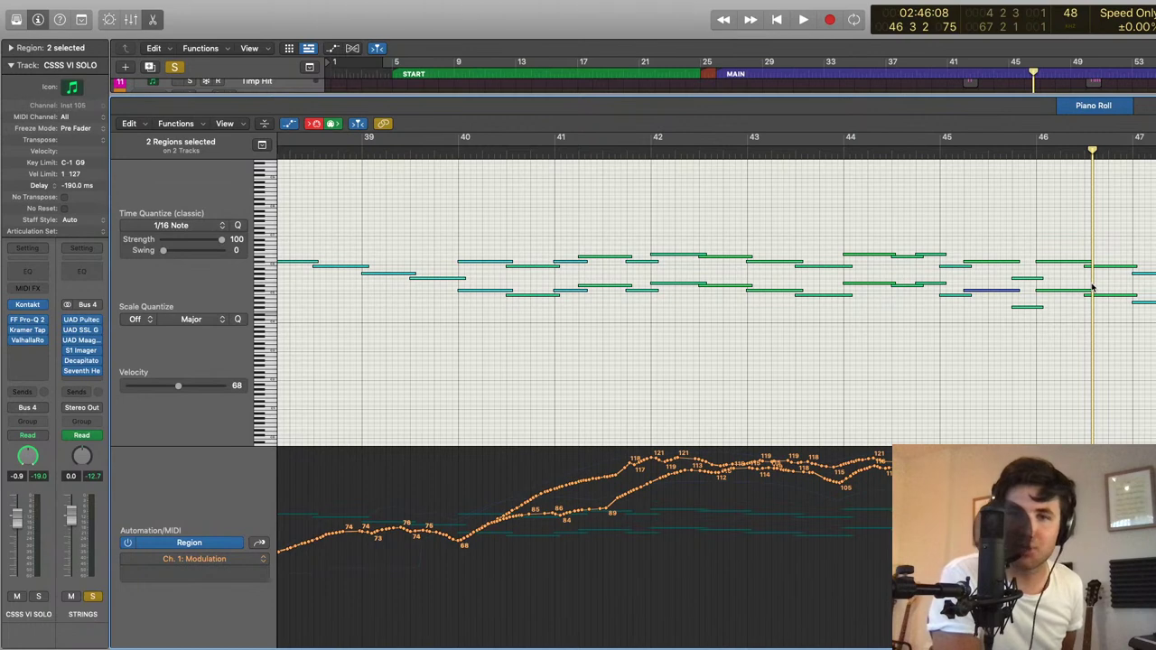
pyautogui.hscroll(-3, 1095, 288)
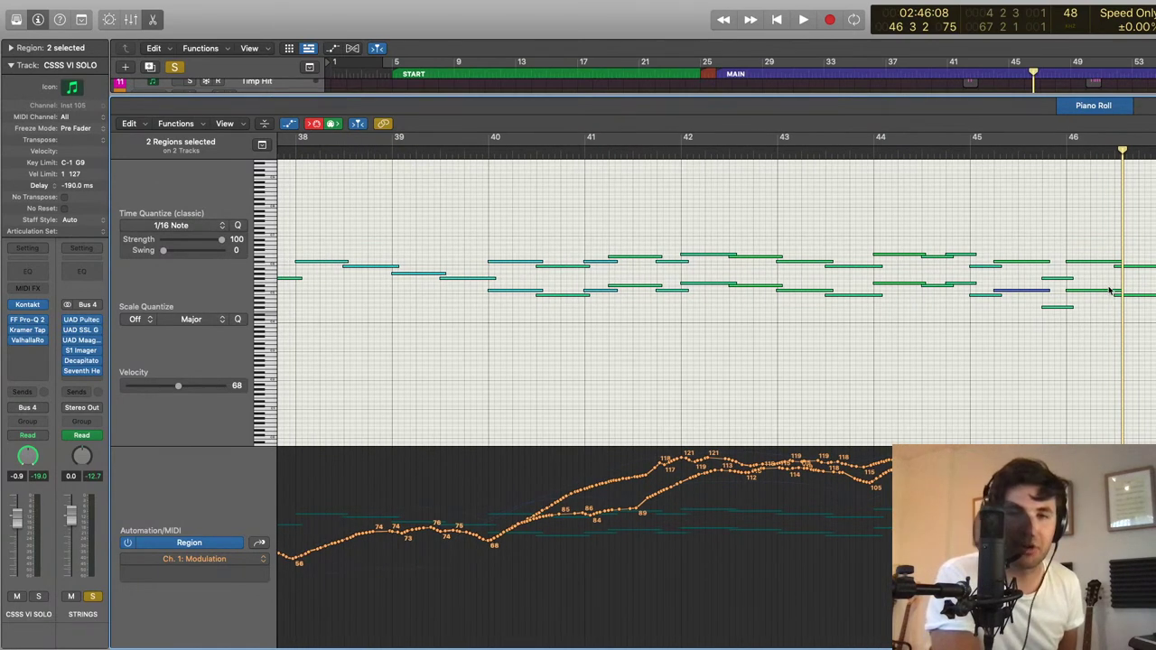
pyautogui.hscroll(-2, 1108, 289)
pyautogui.click(1082, 151)
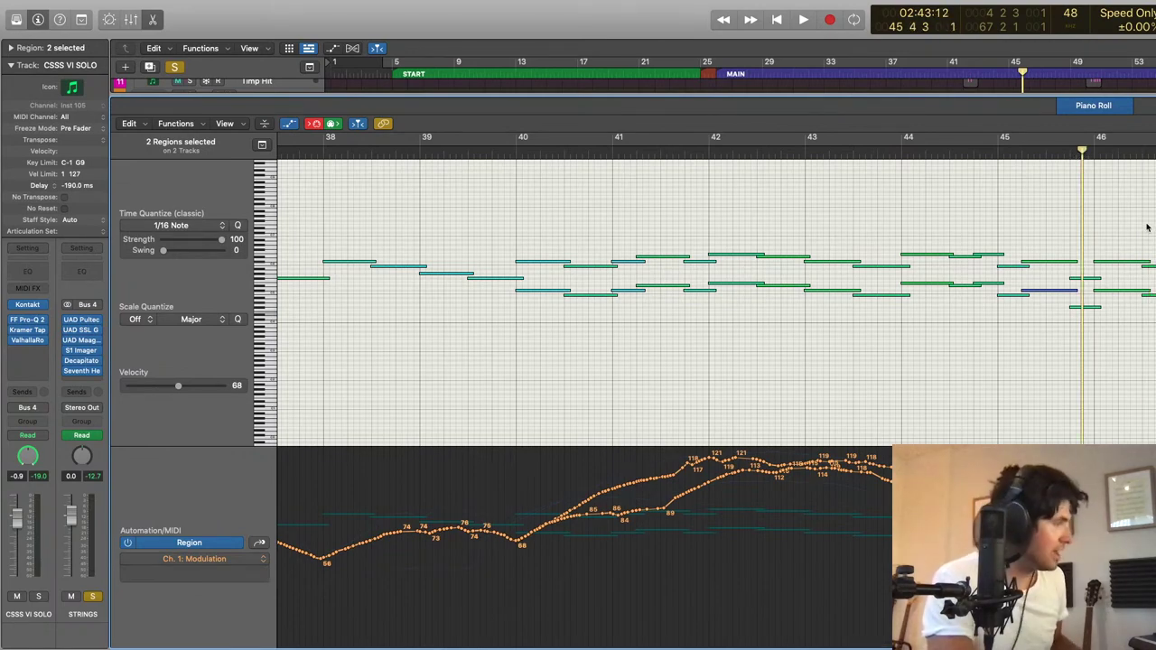
# Step: Solo the CSS Vl track in place of the STRINGS stack and listen to it from bar 37 and from about bar 43
pyautogui.press('p')
pyautogui.click(261, 244)
pyautogui.press('s')
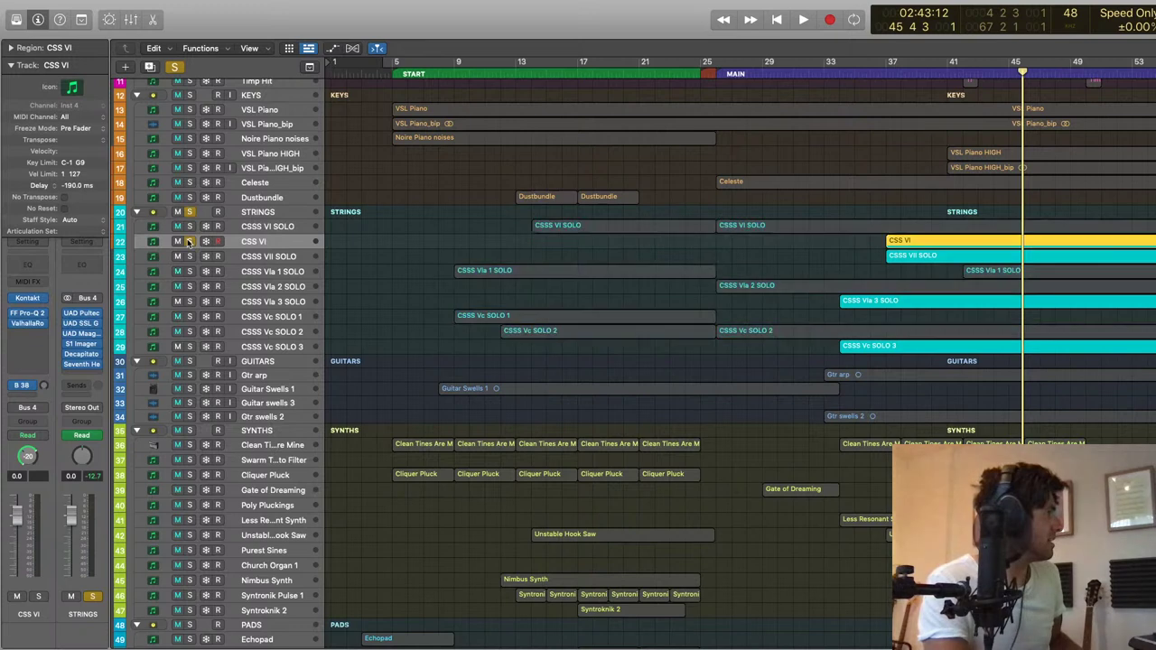
pyautogui.press('space')
pyautogui.click(887, 69)
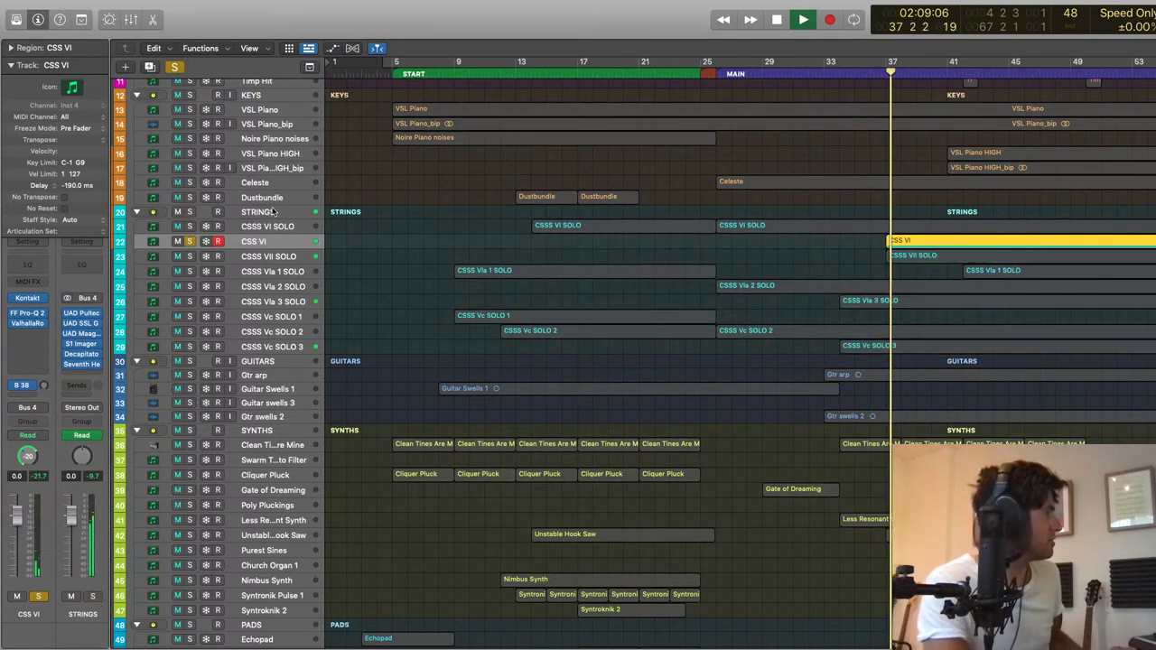
pyautogui.click(987, 70)
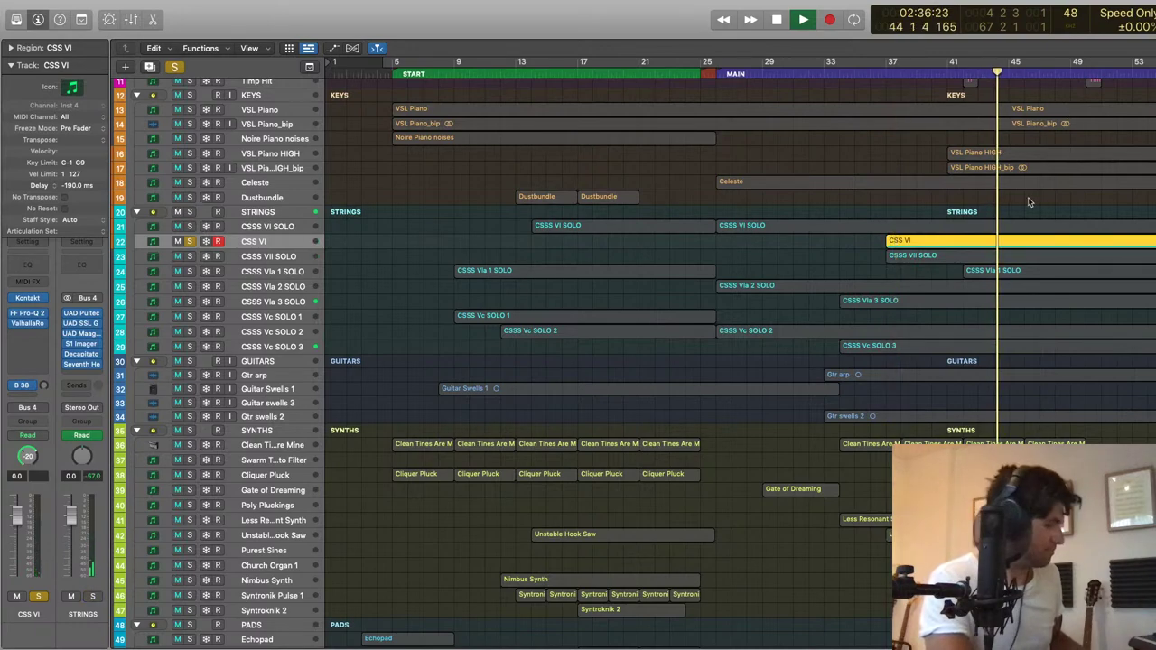
# Step: View the CSS Vl notes in the Piano Roll during playback, and stop and unsolo the track back in the arrangement
pyautogui.press('p')
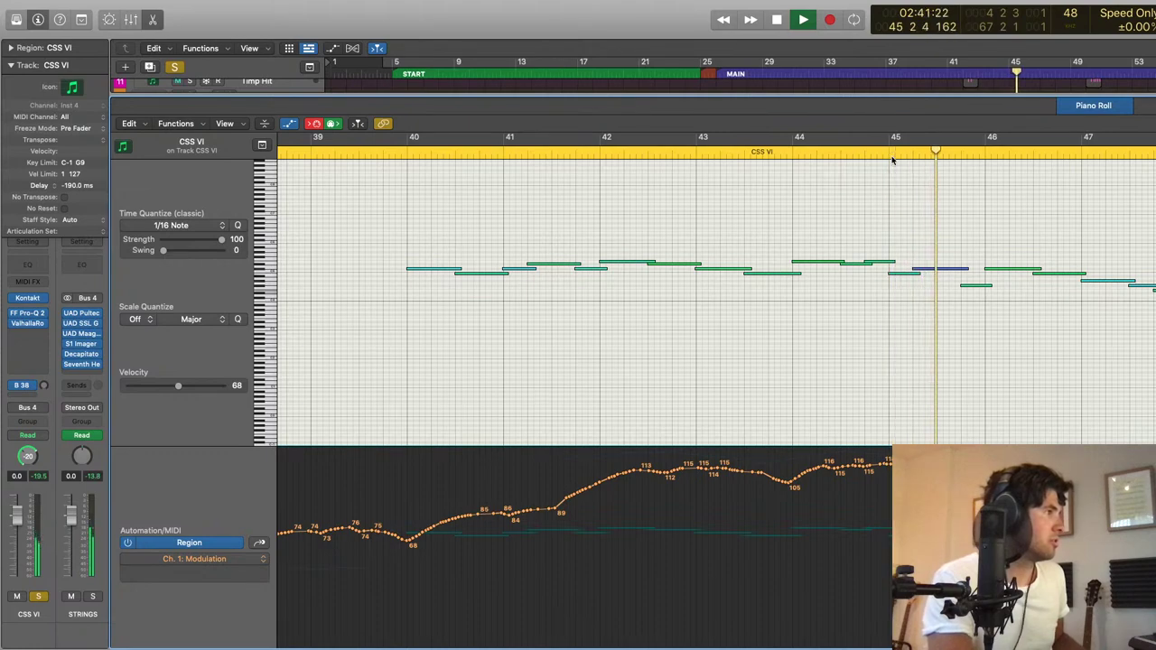
pyautogui.press('p')
pyautogui.press('space')
pyautogui.click(189, 241)
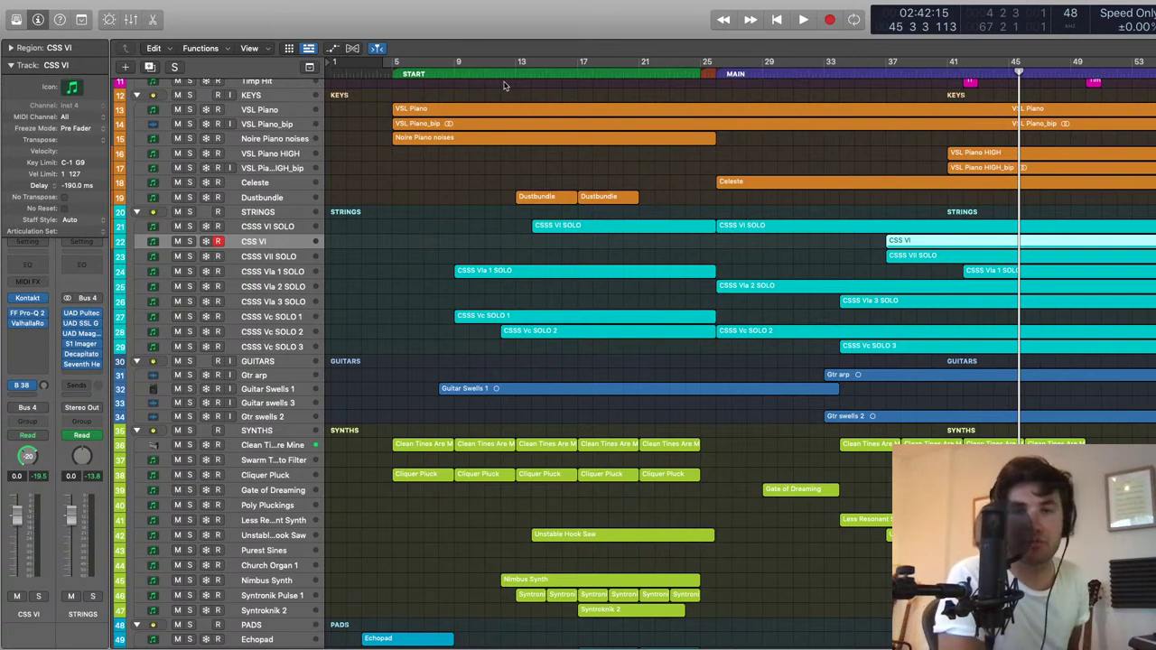
# Step: Select the CSSS Vla 2 SOLO region and place the playhead at bar 26, where the MAIN string parts begin
pyautogui.scroll(1, 632, 289)
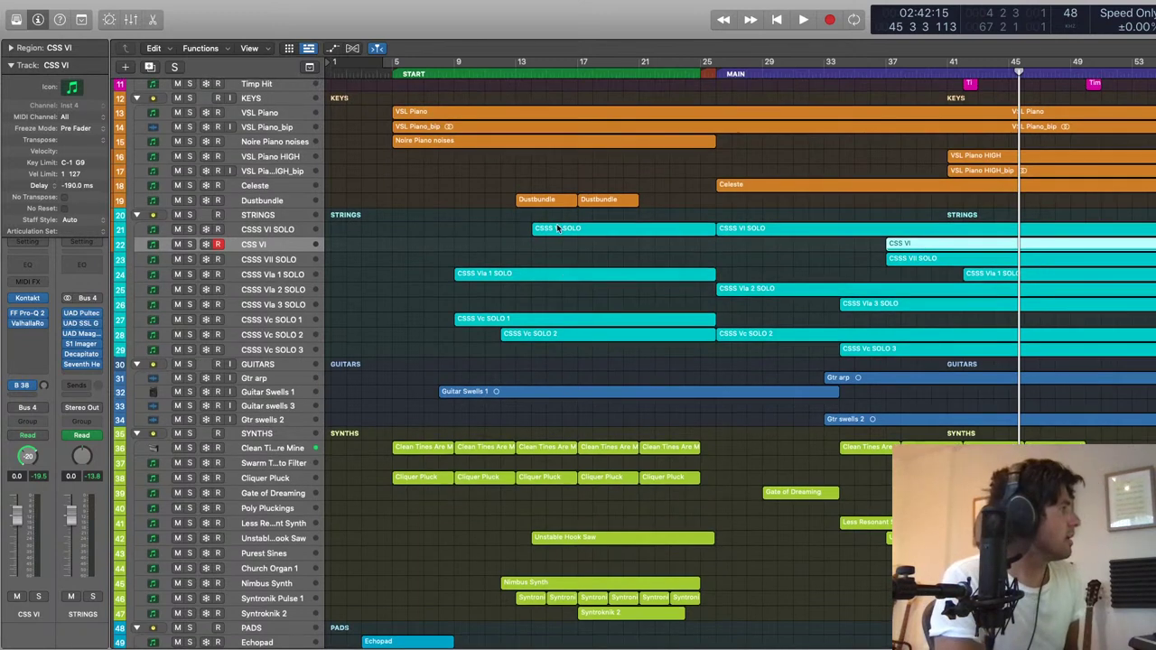
pyautogui.scroll(1, 687, 231)
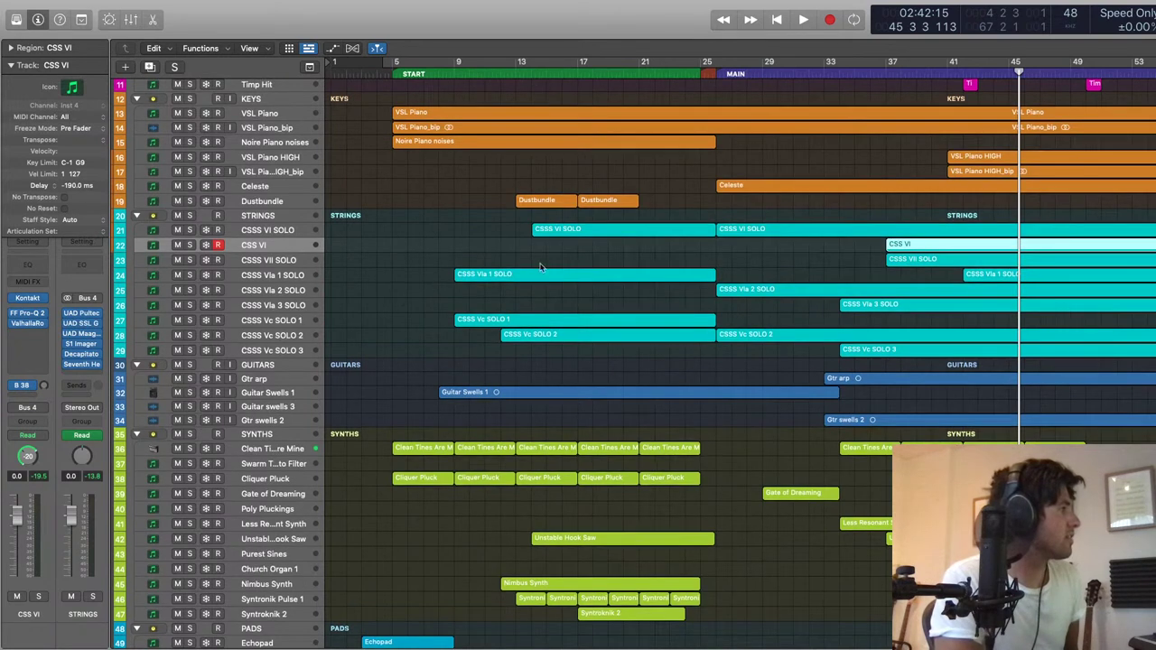
pyautogui.click(777, 336)
pyautogui.click(744, 290)
pyautogui.click(715, 75)
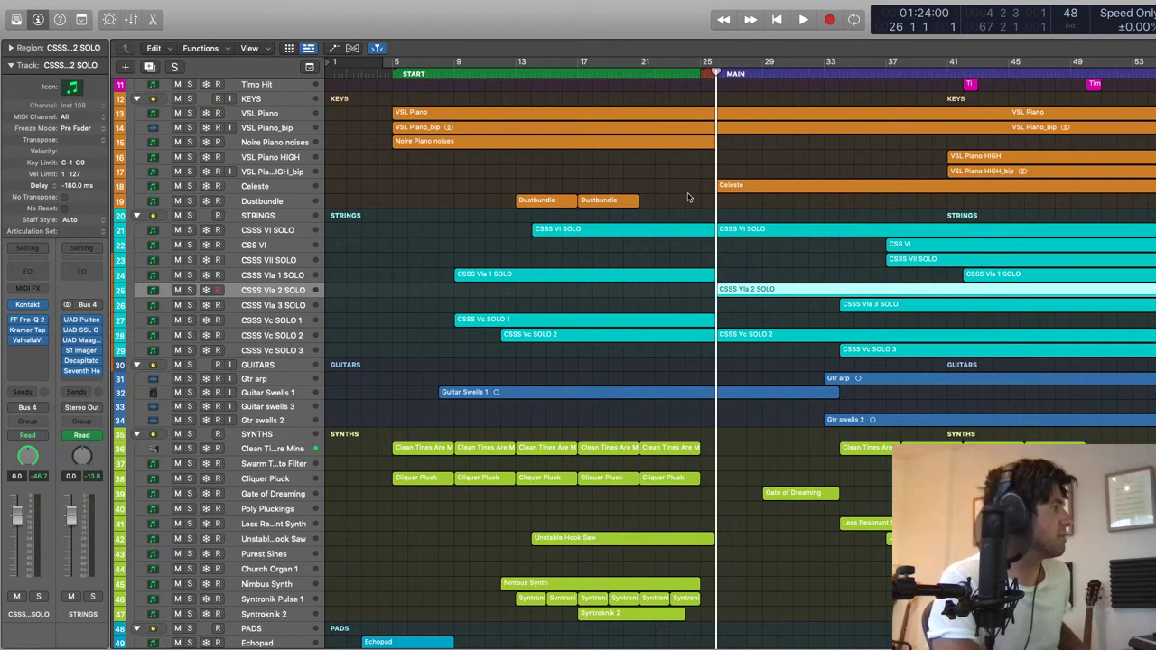
# Step: Start playback and solo the CSSS Vc SOLO 1 and CSSS Vc SOLO 2 tracks
pyautogui.press('space')
pyautogui.click(190, 319)
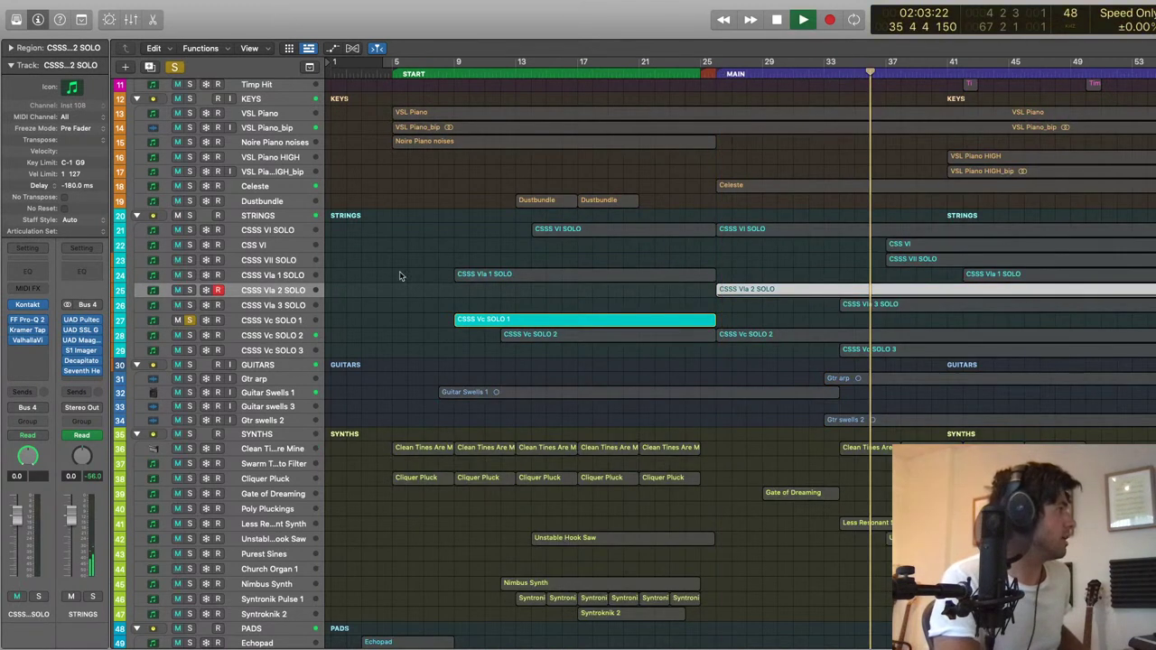
pyautogui.click(190, 335)
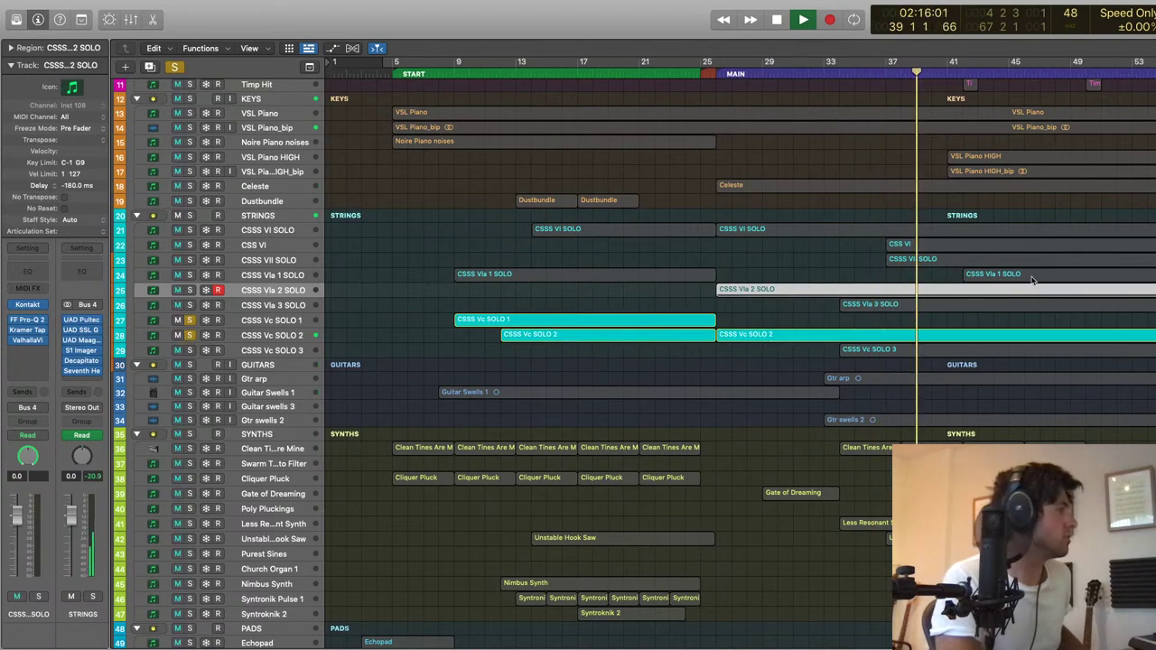
# Step: View the CSSS Vla 2 SOLO region in the Piano Roll while the soloed cellos play, and stop playback back in the arrangement
pyautogui.press('p')
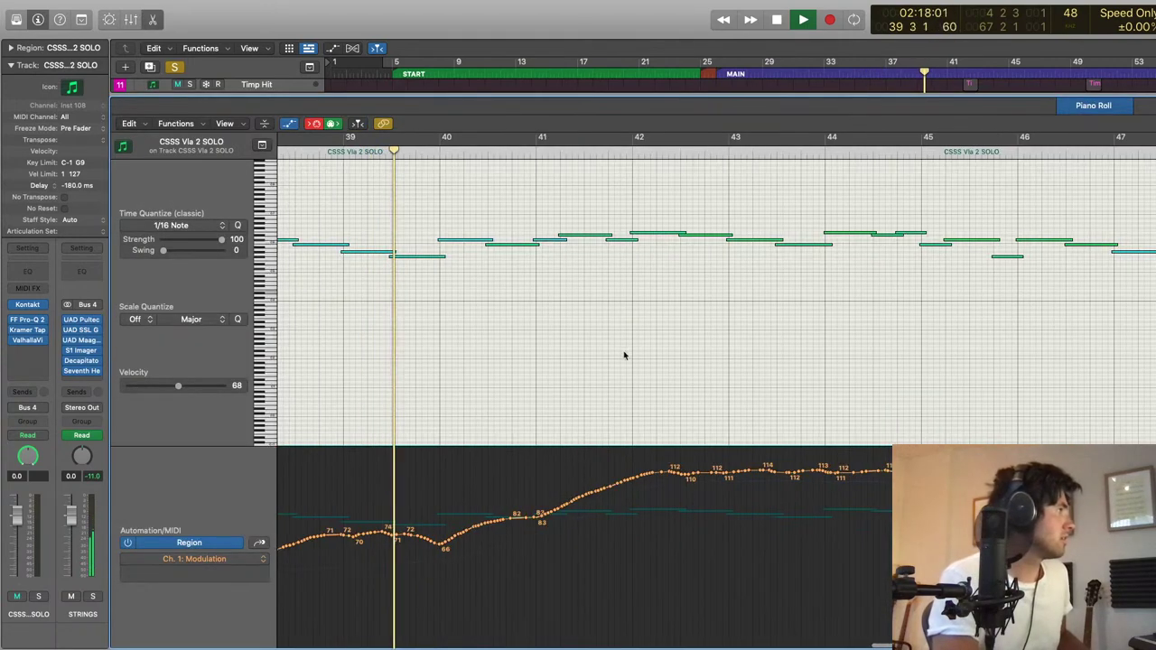
pyautogui.press('n')
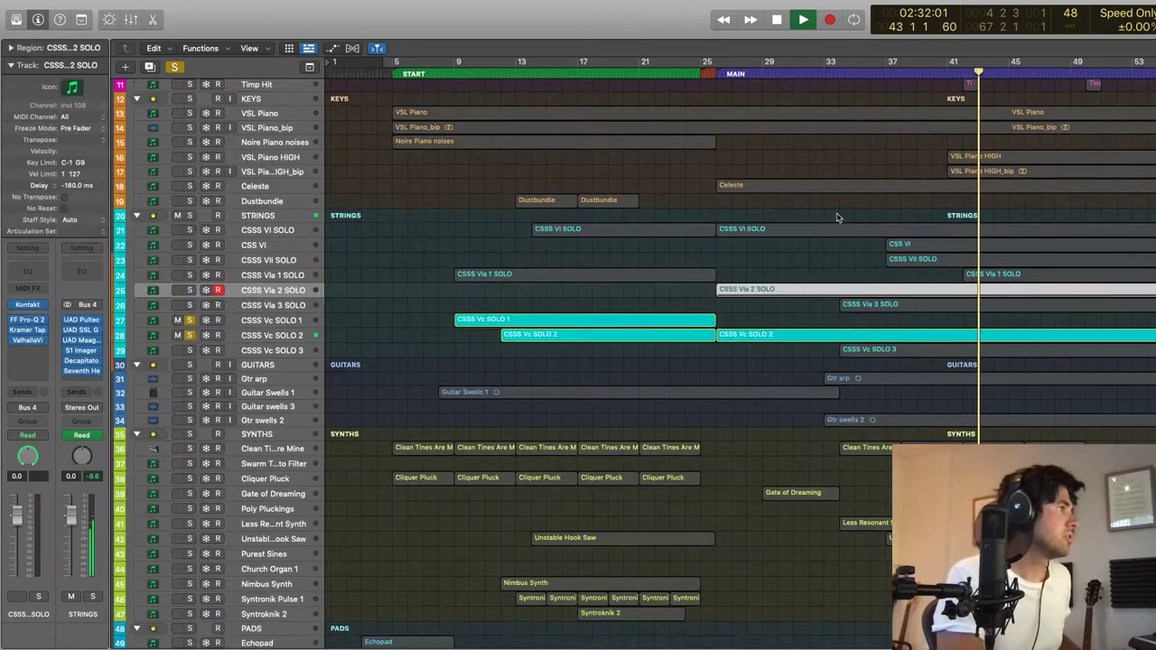
pyautogui.press('space')
pyautogui.press('n')
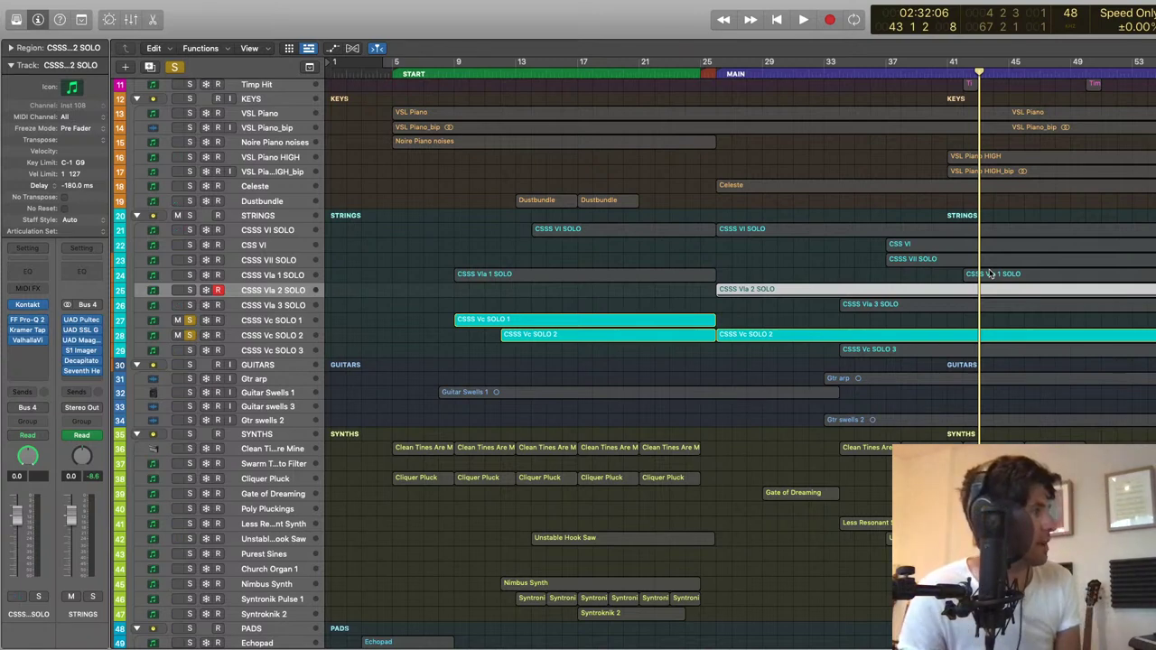
# Step: Open the MAIN-section CSSS Vc SOLO 2 region in the Piano Roll to inspect its notes and modulation curve
pyautogui.scroll(2, 990, 273)
pyautogui.click(1008, 358)
pyautogui.press('p')
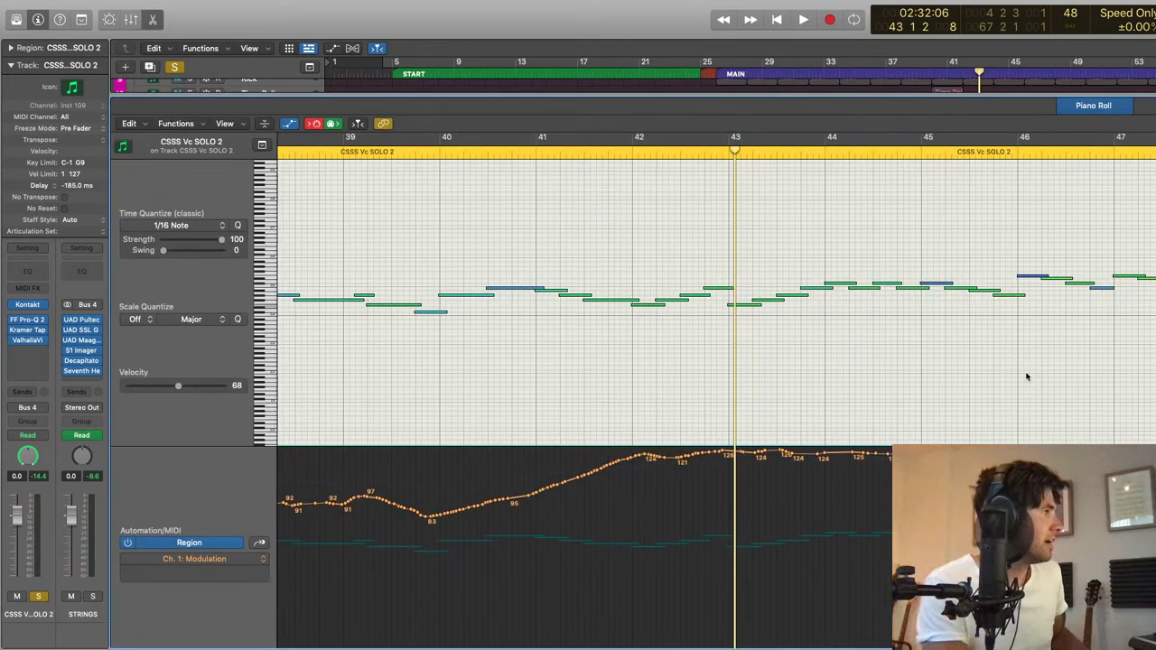
# Step: Review the CSSS Vc SOLO 2 region's notes and modulation curve in the Piano Roll around bars 39 to 47, and return to the arrangement
pyautogui.press('p')
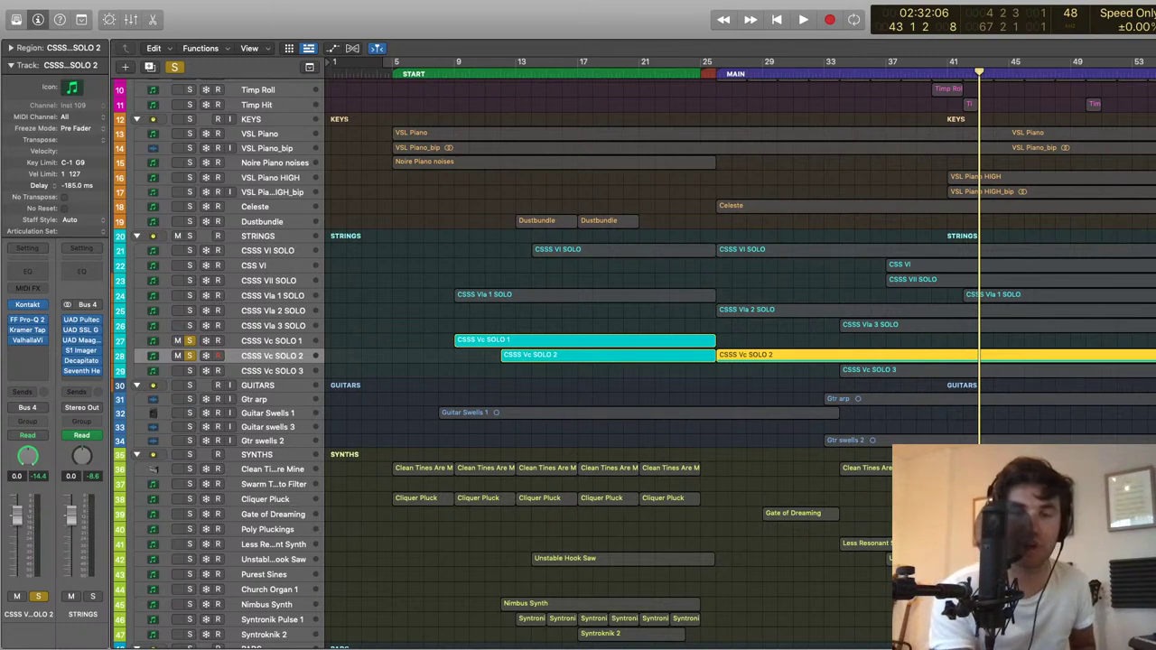
pyautogui.press('p')
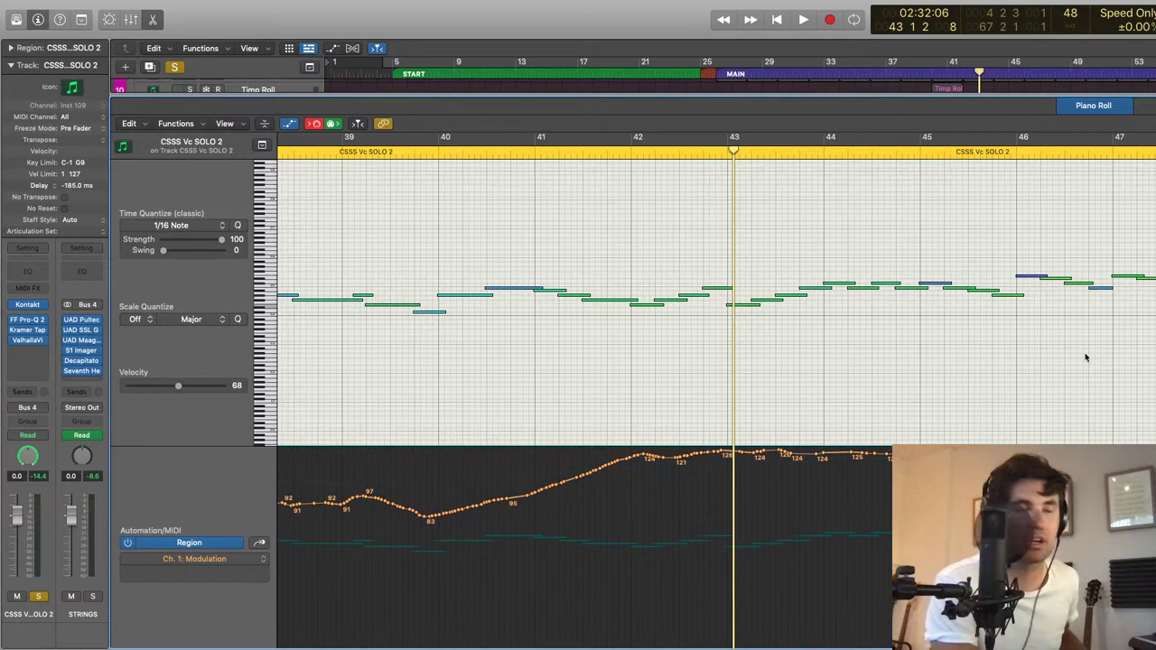
pyautogui.hscroll(1, 1084, 362)
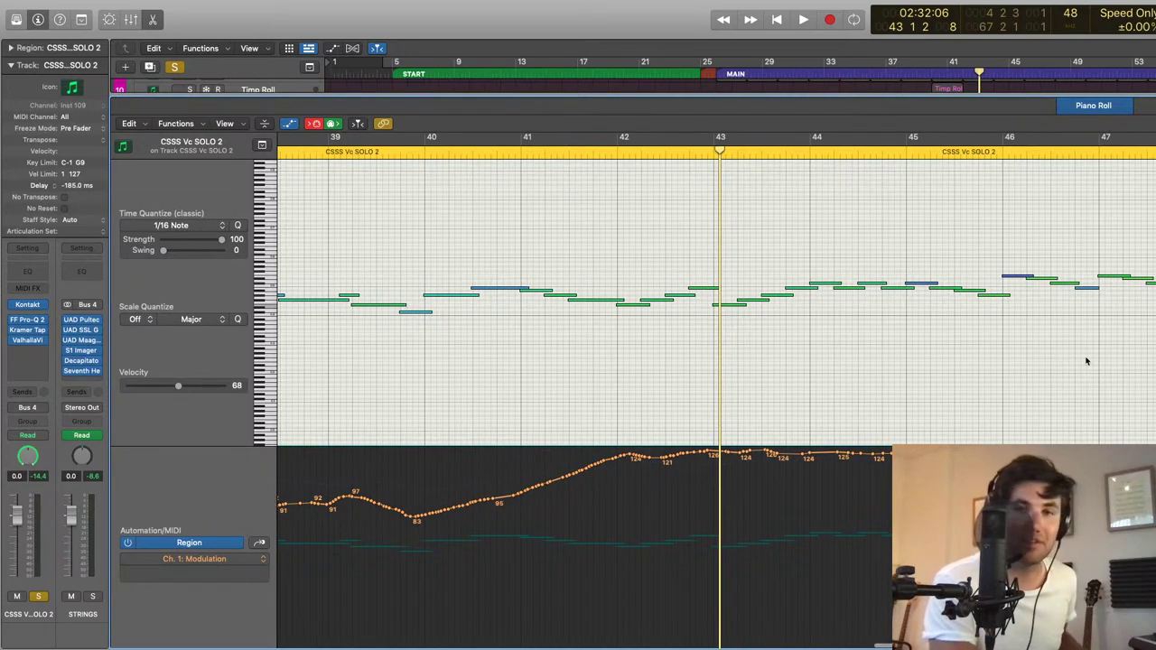
pyautogui.hscroll(2, 1087, 362)
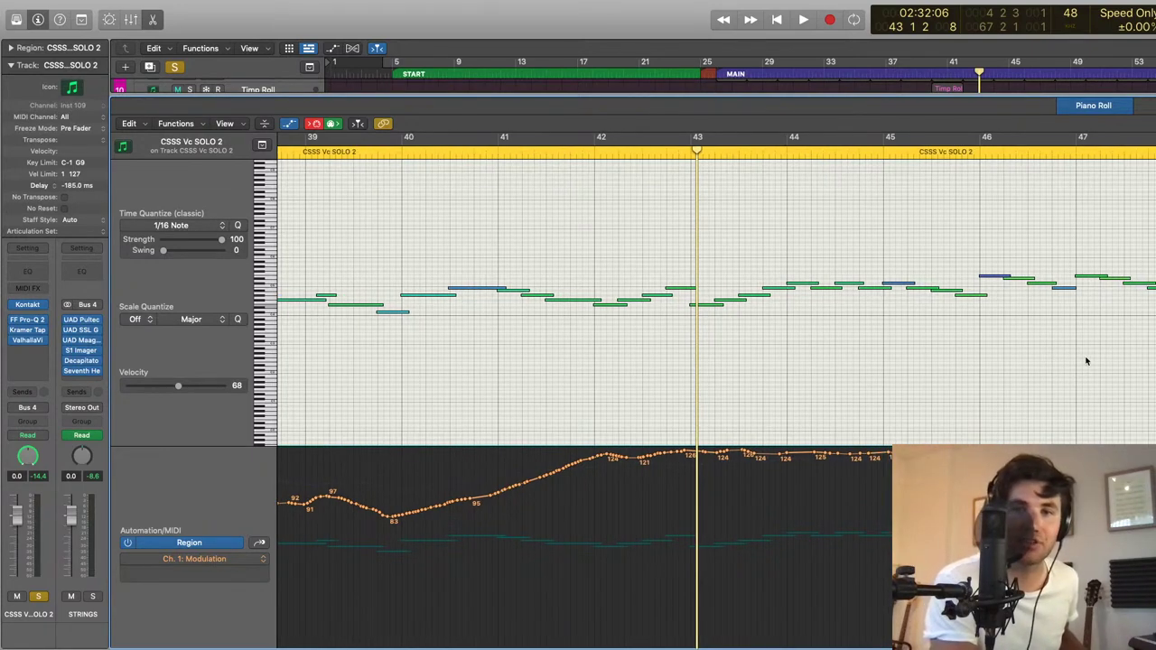
pyautogui.press('p')
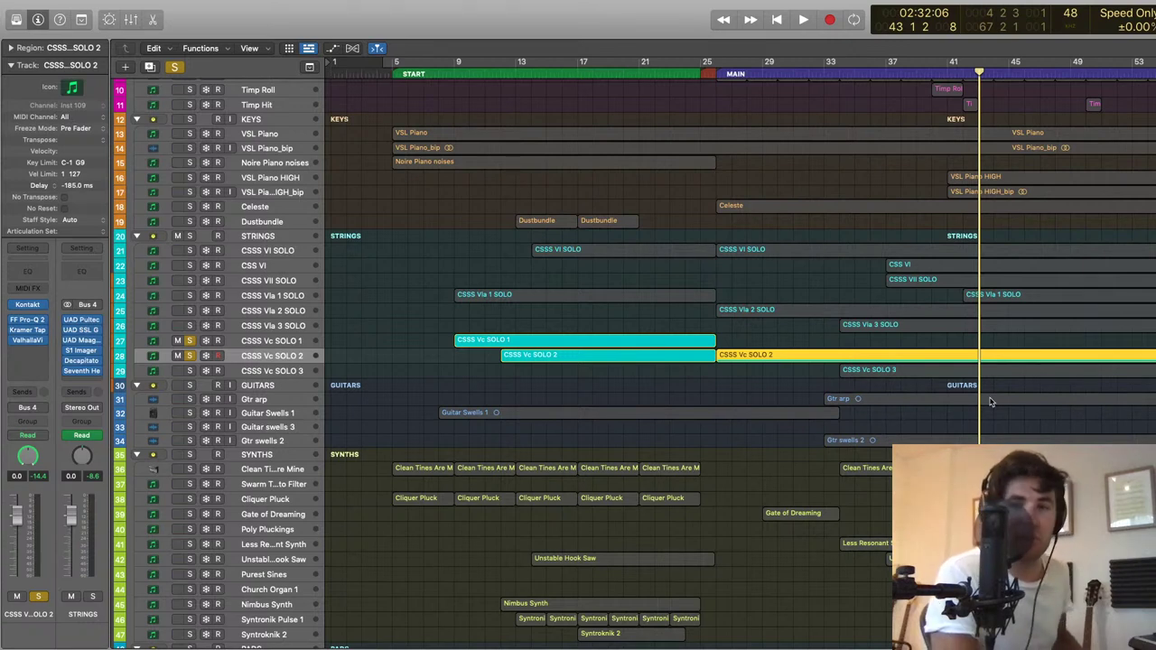
# Step: Unsolo the CSSS Vc SOLO 1 and CSSS Vc SOLO 2 tracks and select the CSSS Vla 2 SOLO track
pyautogui.click(192, 341)
pyautogui.click(189, 356)
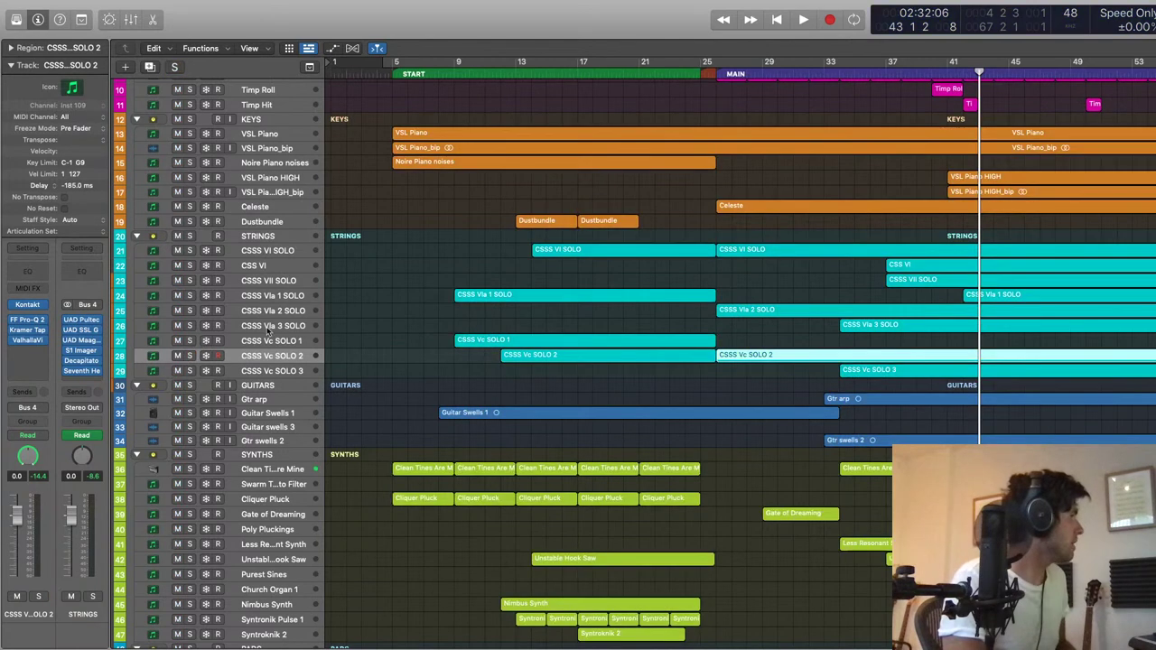
pyautogui.click(275, 256)
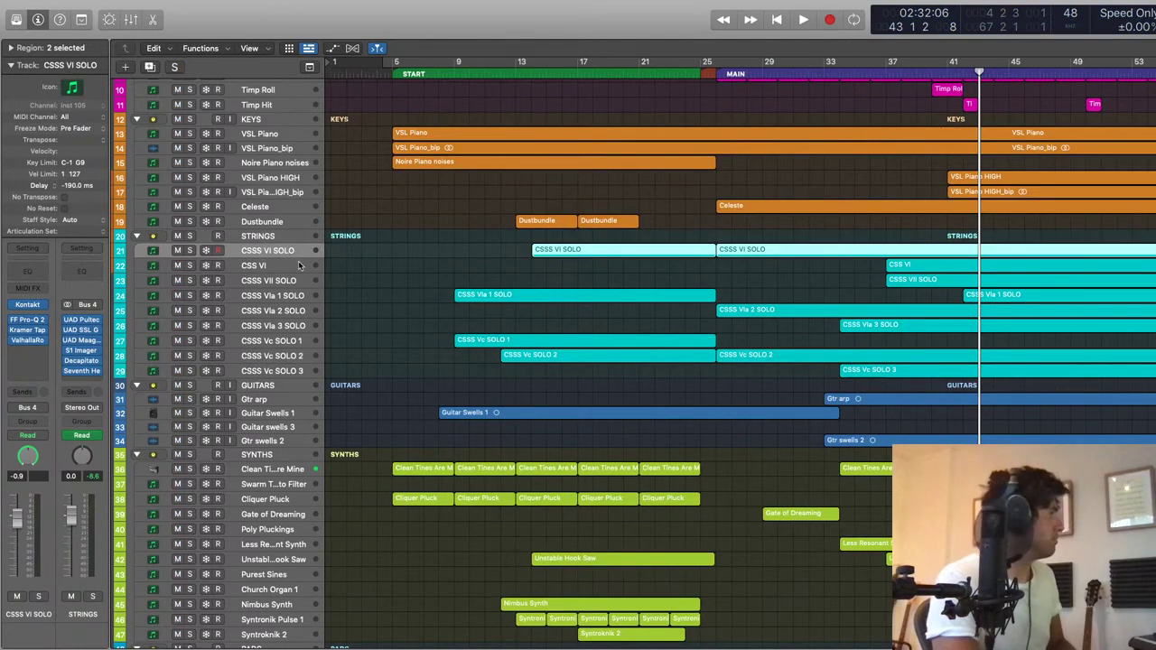
pyautogui.press('Down')
pyautogui.press('Down')
pyautogui.press('Down')
pyautogui.press('Down')
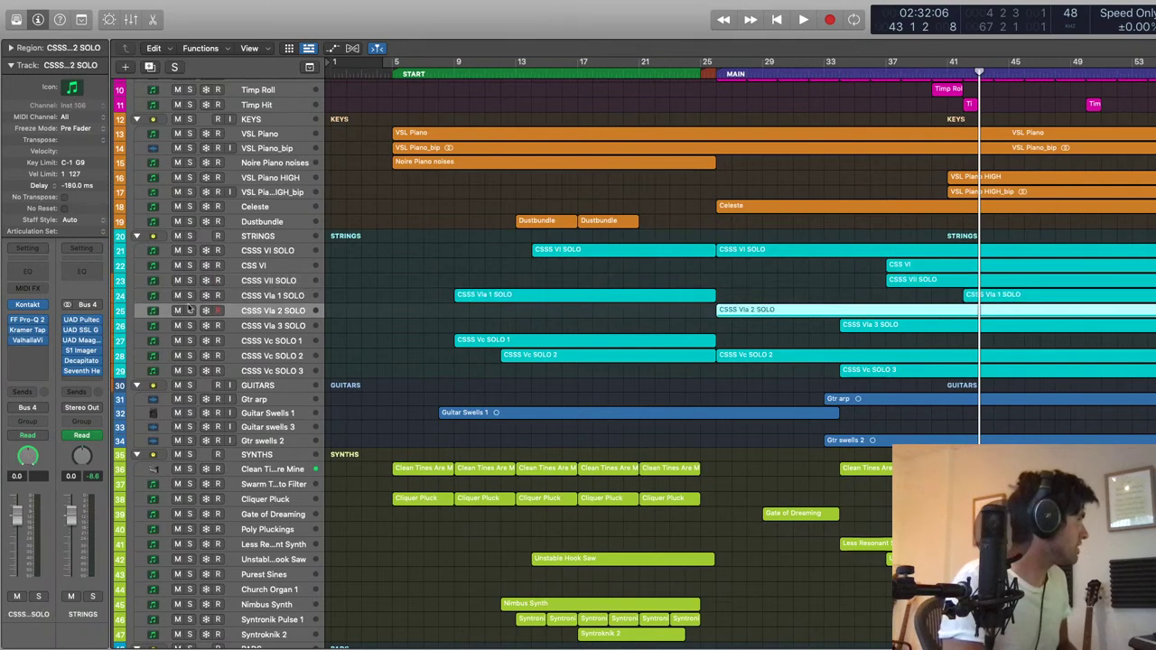
# Step: Inspect the ValhallaVintageVerb reverb settings on the CSSS Vla 2 SOLO track and close the plug-in
pyautogui.click(28, 340)
pyautogui.moveTo(925, 173); pyautogui.dragTo(518, 180)
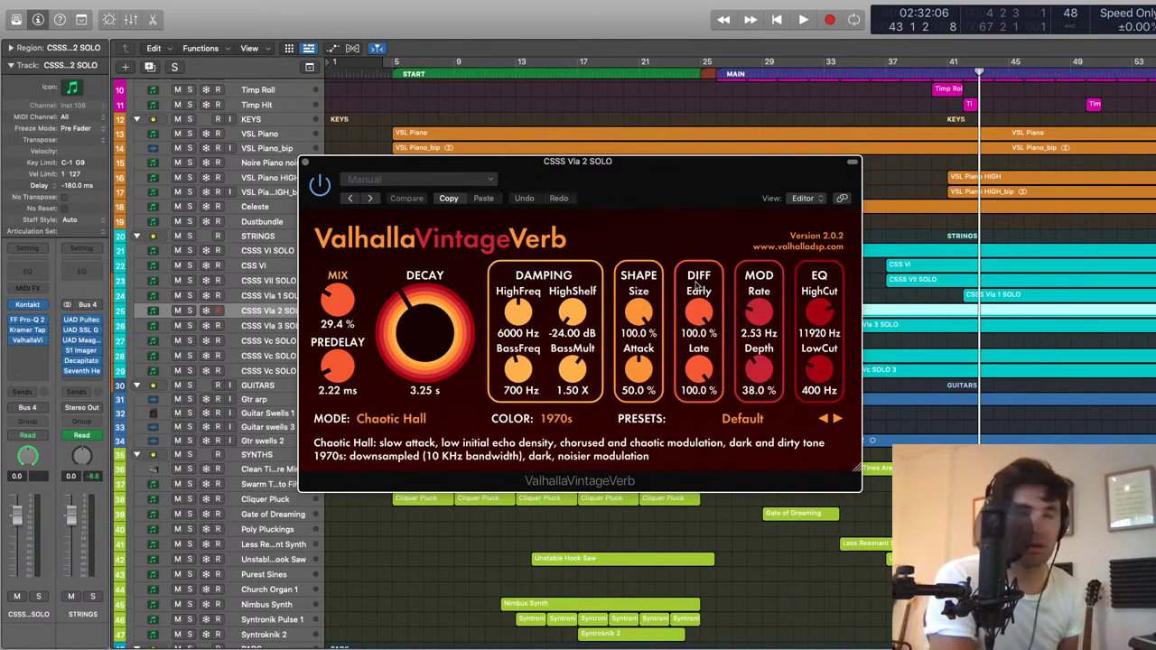
pyautogui.click(304, 162)
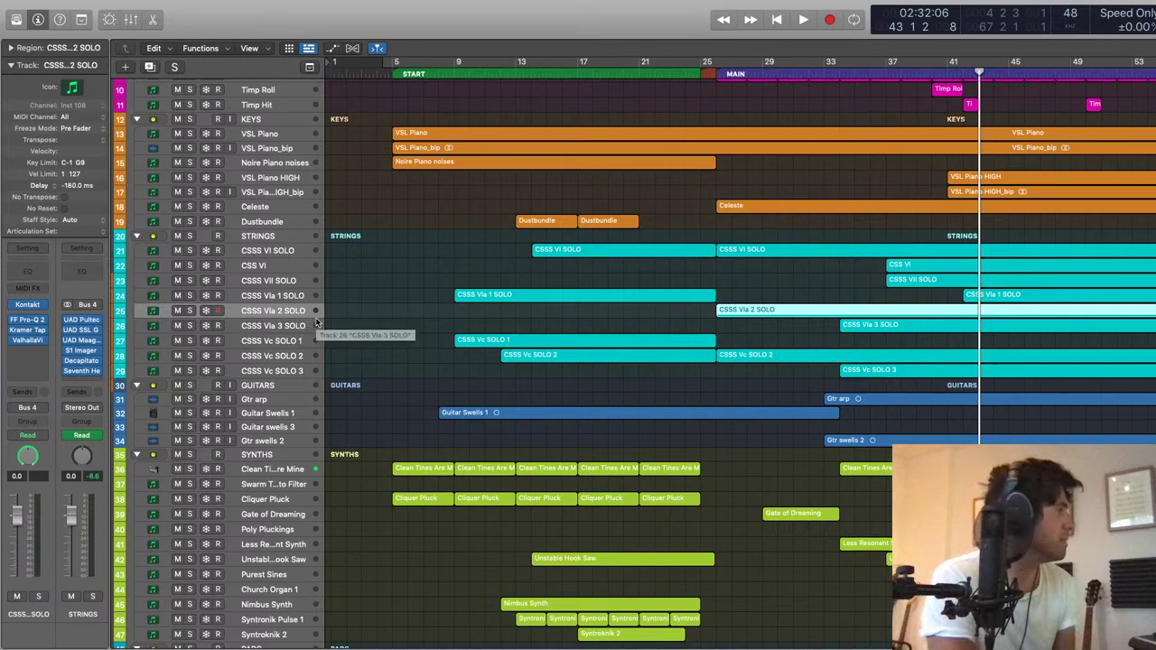
# Step: Inspect the Kramer Tape plug-in settings on the CSSS Vla 2 SOLO track and close its window
pyautogui.click(25, 330)
pyautogui.click(26, 332)
pyautogui.click(25, 331)
pyautogui.moveTo(984, 173); pyautogui.dragTo(820, 172)
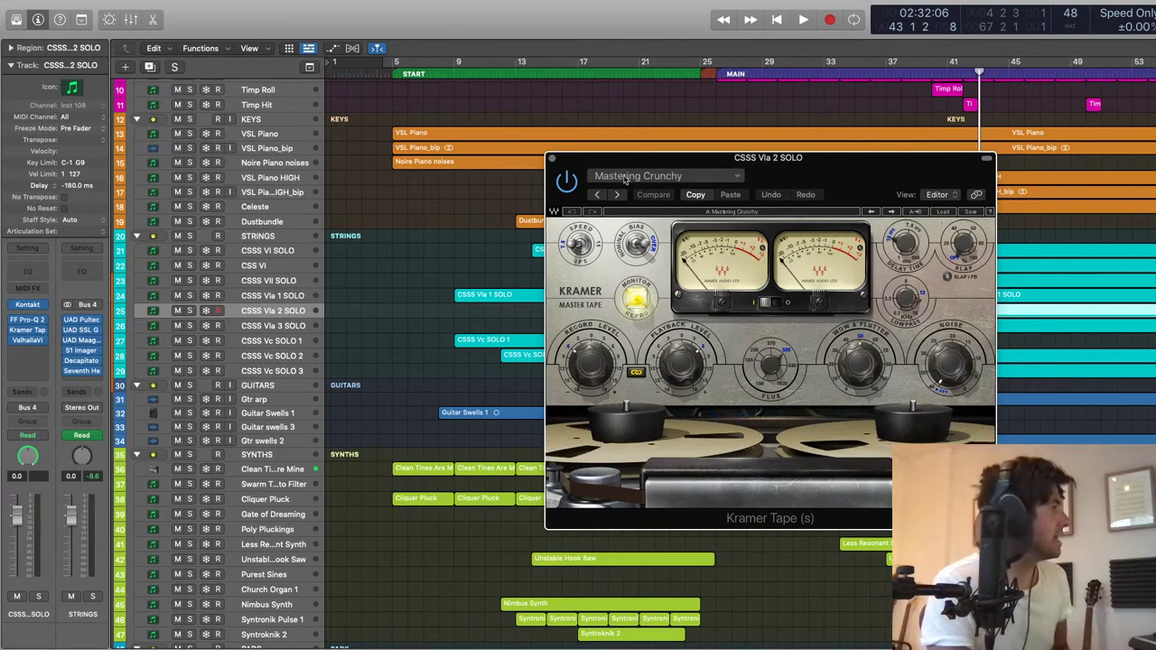
pyautogui.click(552, 160)
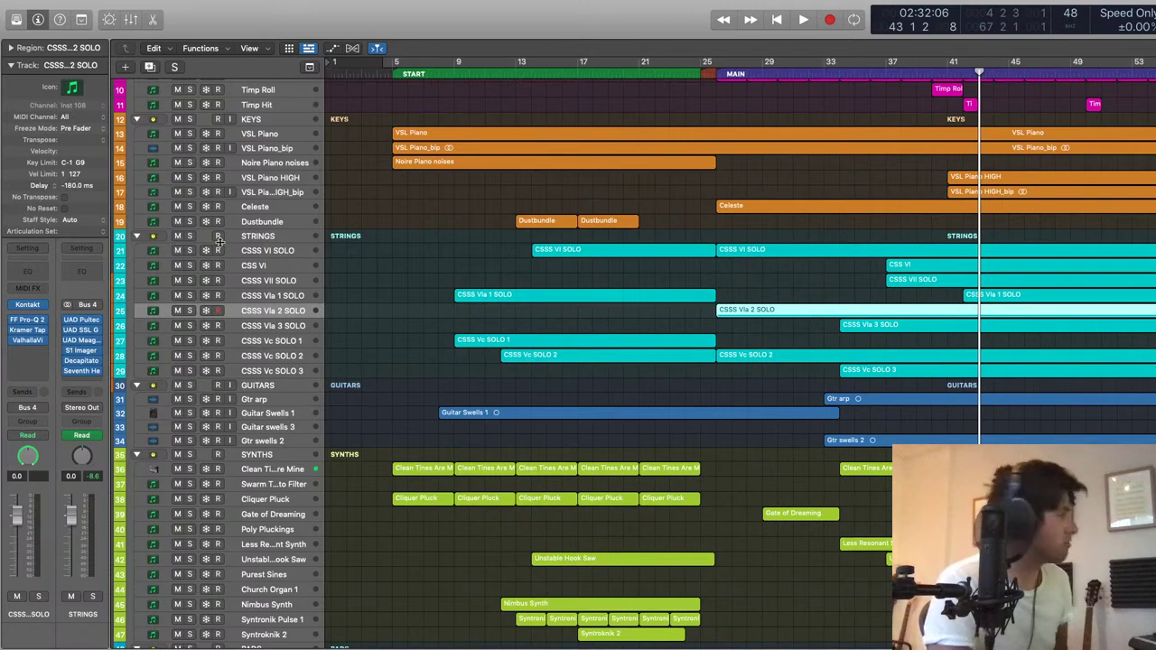
# Step: Open the FF Pro-Q 2 equalizer on CSSS Vla 2 SOLO and play the soloed track from bar 26
pyautogui.click(28, 320)
pyautogui.click(90, 361)
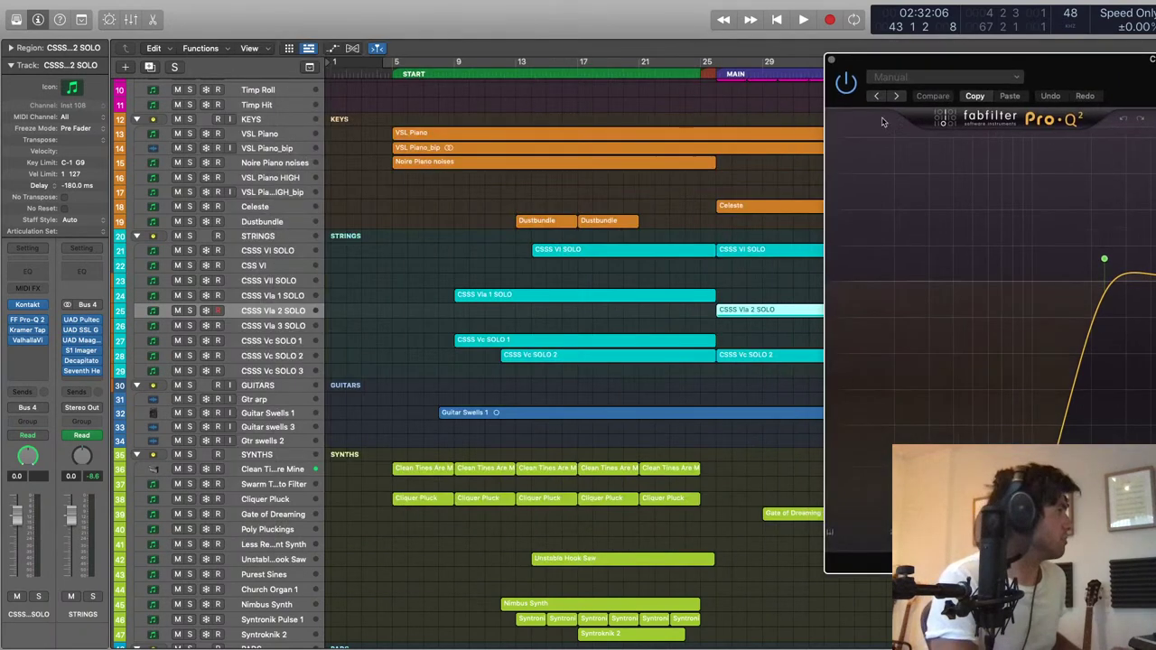
pyautogui.click(189, 310)
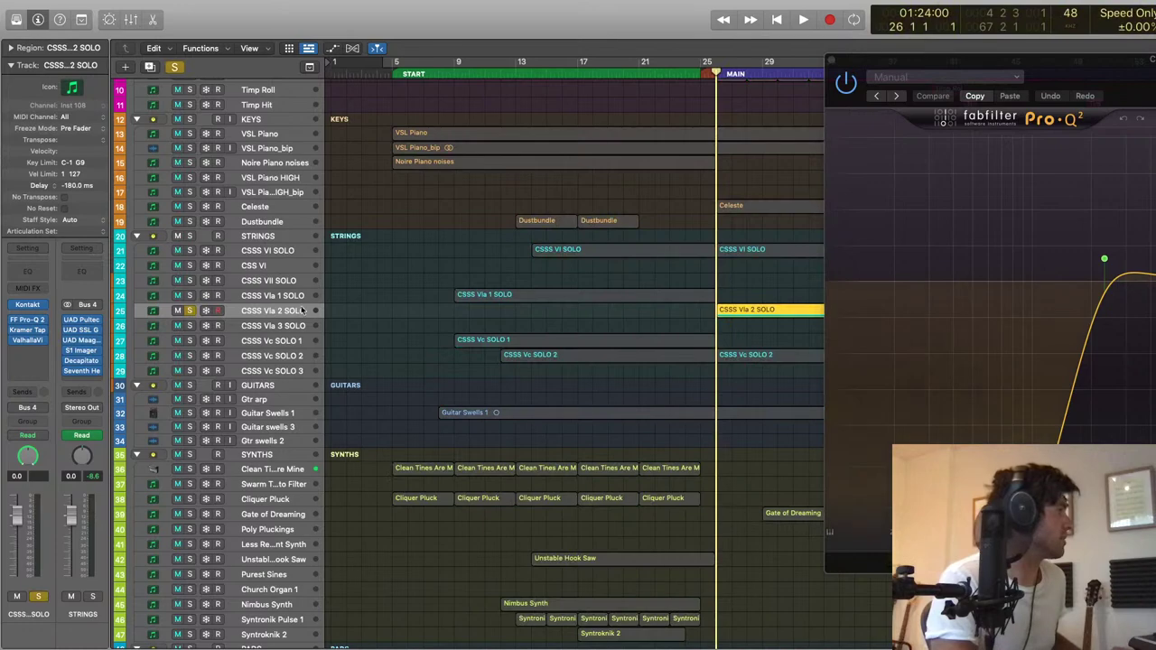
pyautogui.press('space')
pyautogui.moveTo(1111, 70); pyautogui.dragTo(563, 84)
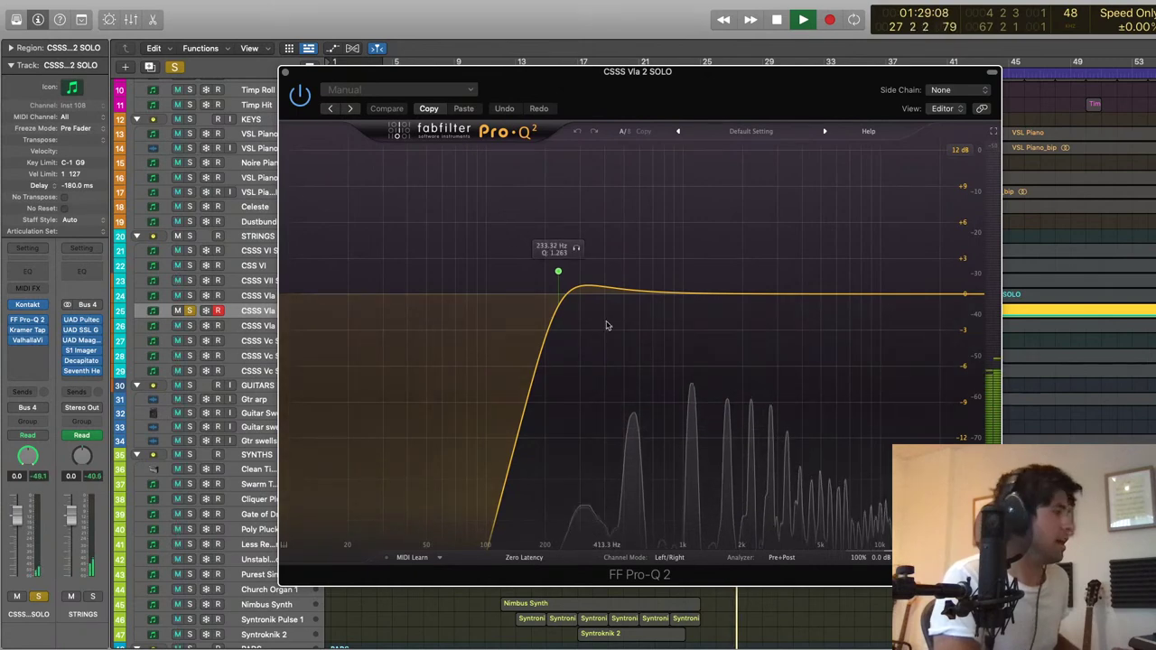
# Step: Sweep the Pro-Q 2 low cut up to about 391 Hz and back, settling at about 197 Hz with a Q of about 1.07
pyautogui.moveTo(558, 271); pyautogui.dragTo(601, 288)
pyautogui.moveTo(599, 285); pyautogui.dragTo(603, 286)
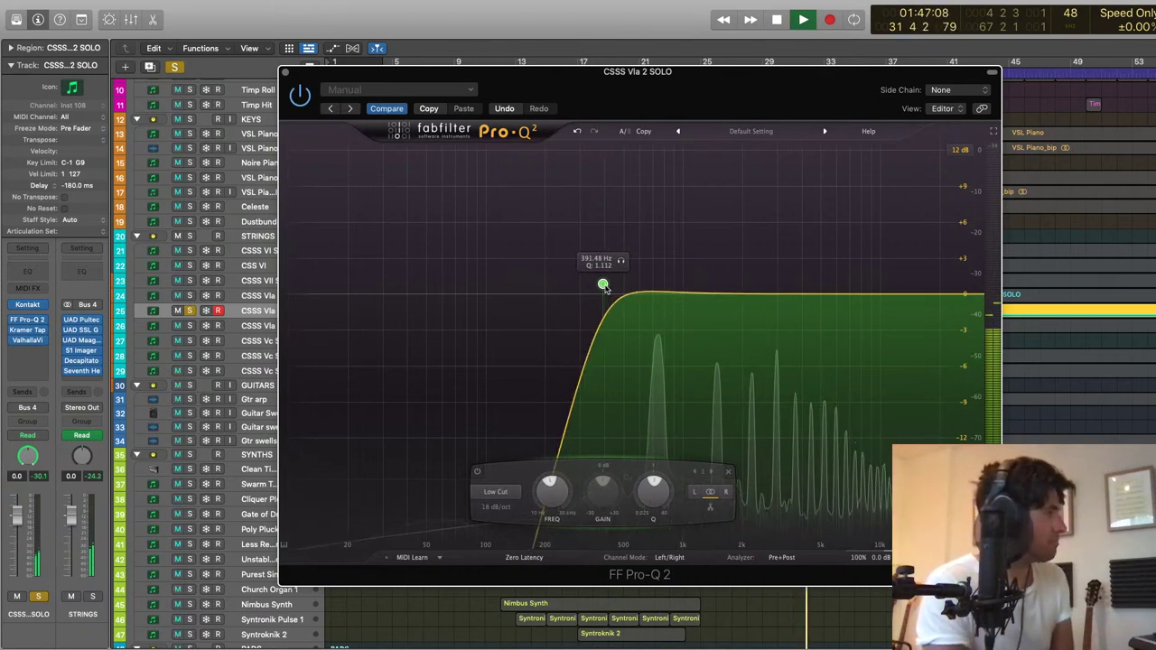
pyautogui.moveTo(604, 286); pyautogui.dragTo(555, 290)
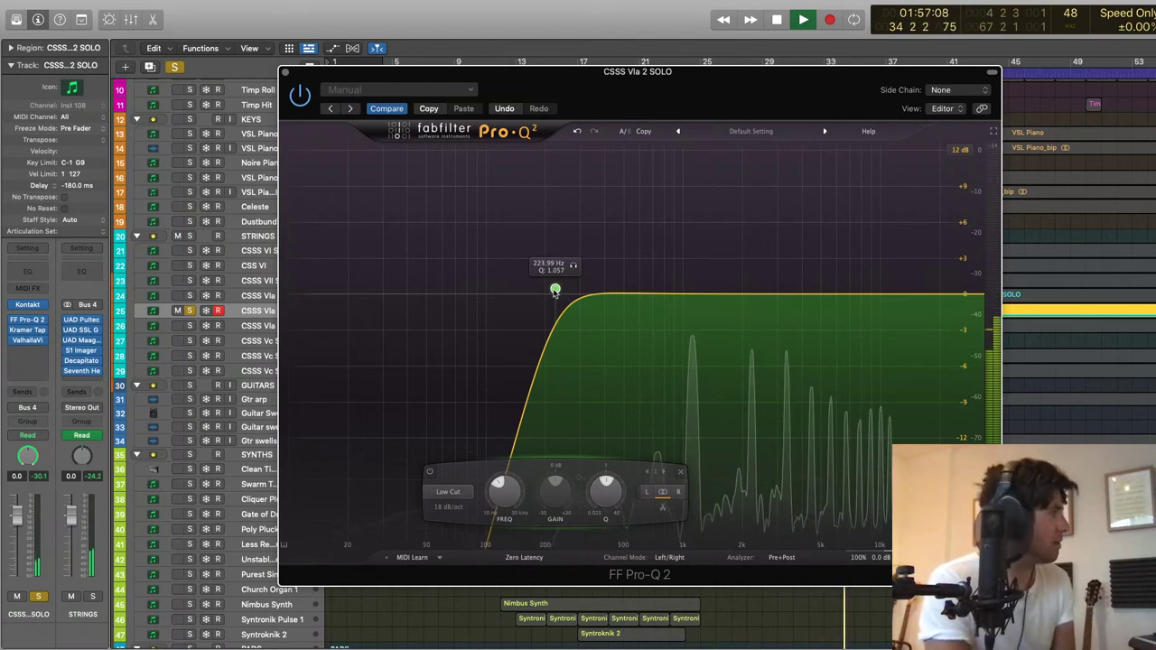
pyautogui.moveTo(554, 290); pyautogui.dragTo(544, 288)
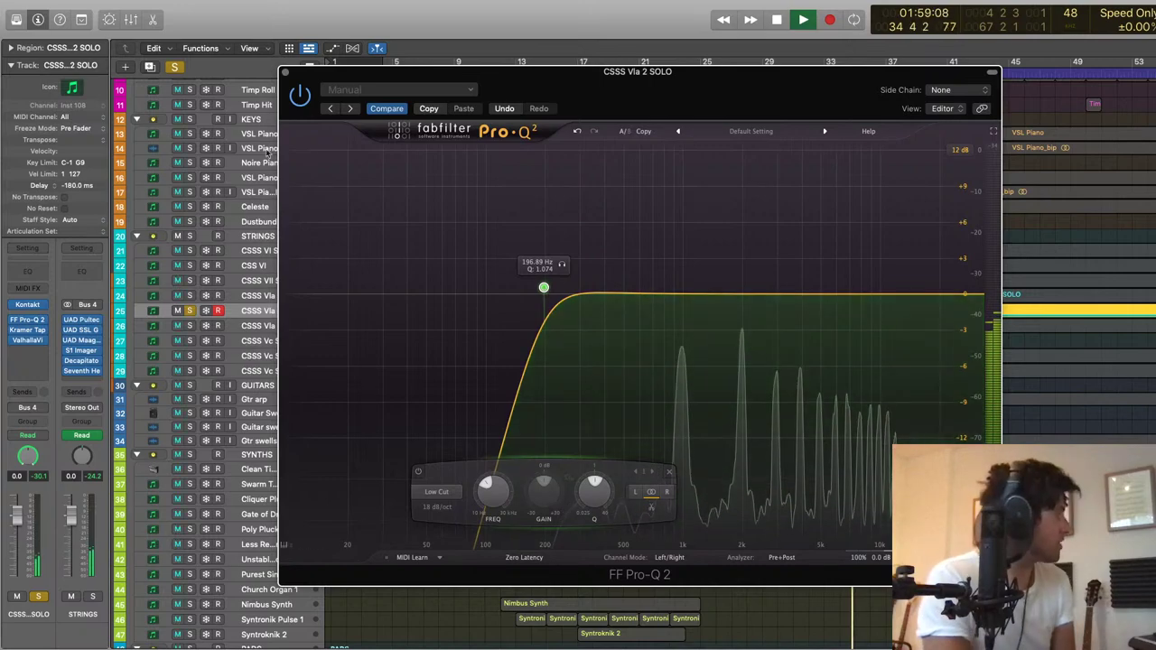
# Step: Close the Pro-Q 2 window, and stop playback with the playhead moved to bar 15
pyautogui.scroll(-8, 185, 491)
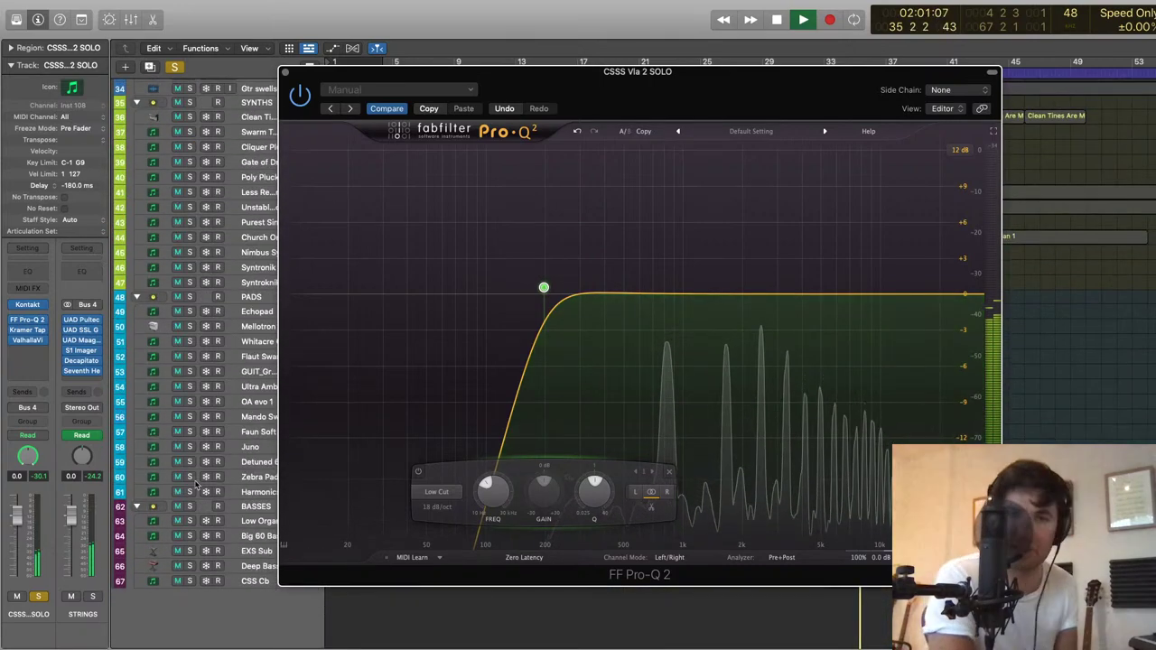
pyautogui.moveTo(680, 82); pyautogui.dragTo(1046, 101)
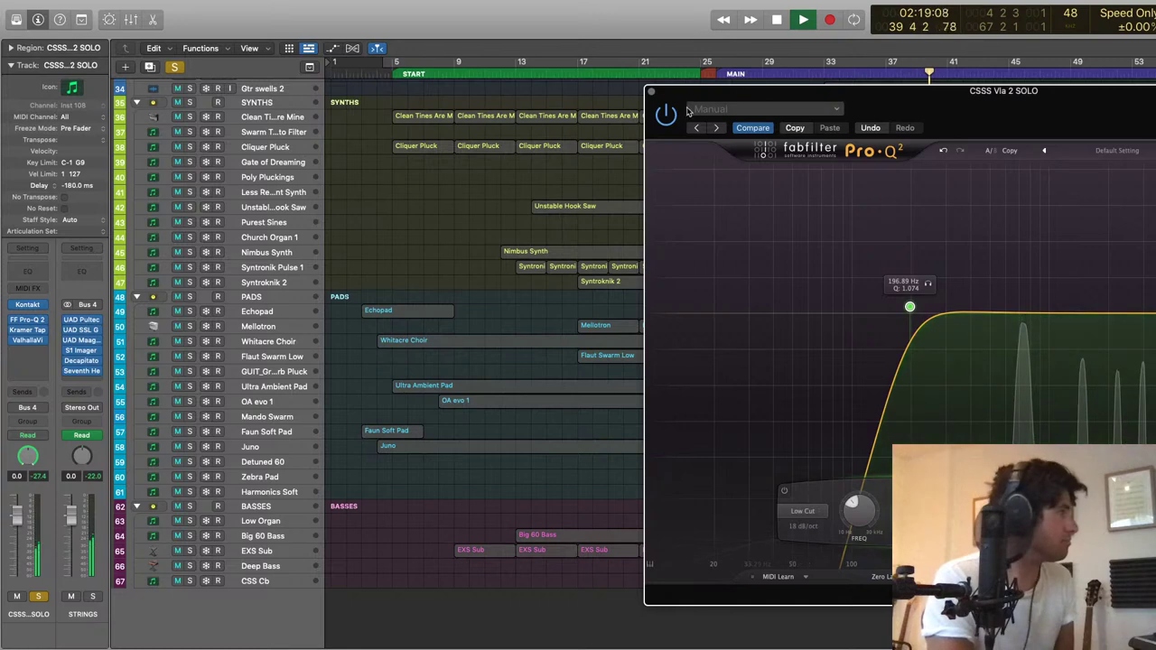
pyautogui.click(650, 91)
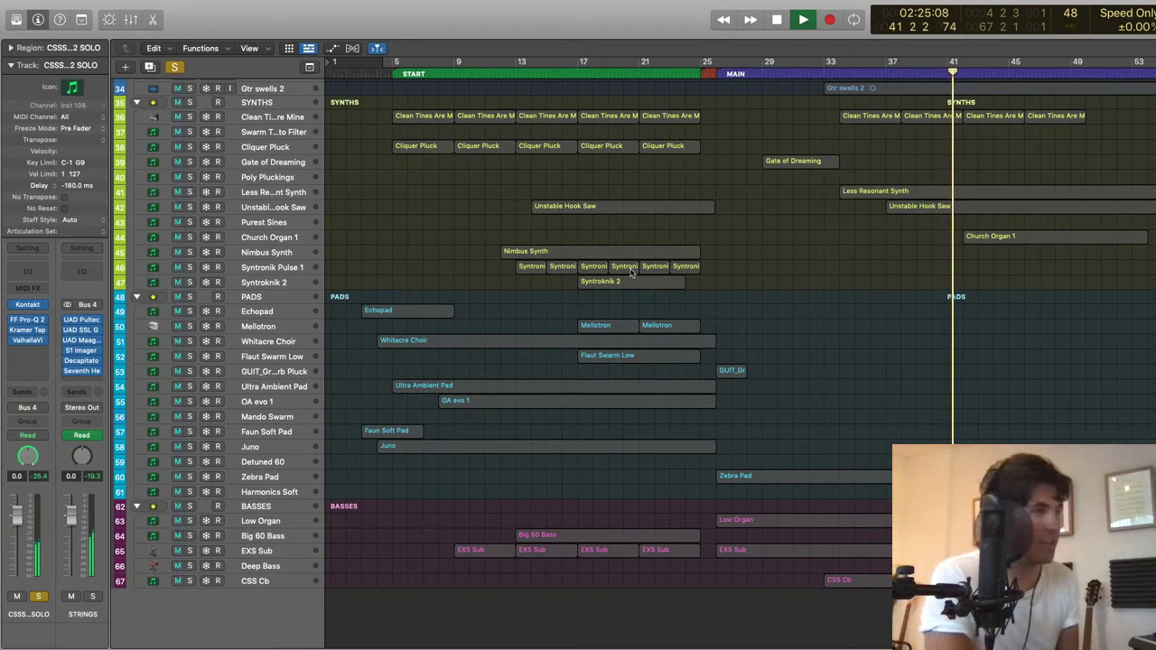
pyautogui.click(1071, 335)
pyautogui.press('space')
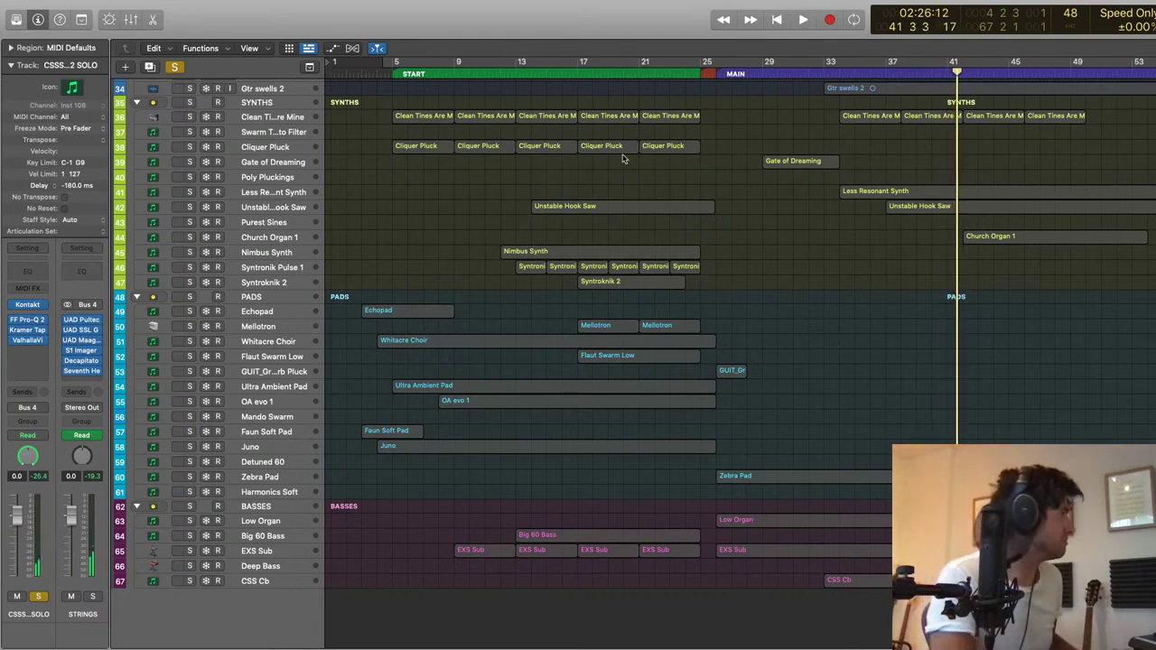
pyautogui.click(548, 71)
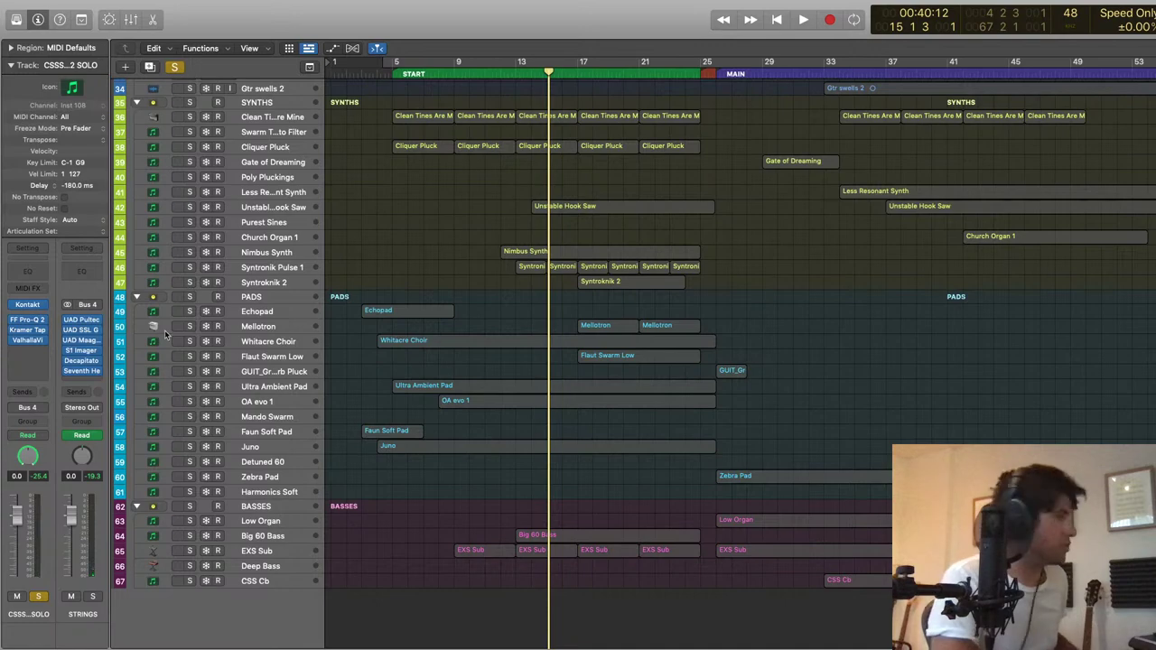
# Step: Unsolo the CSSS Vla 2 SOLO track and select the STRINGS group track
pyautogui.scroll(10, 194, 377)
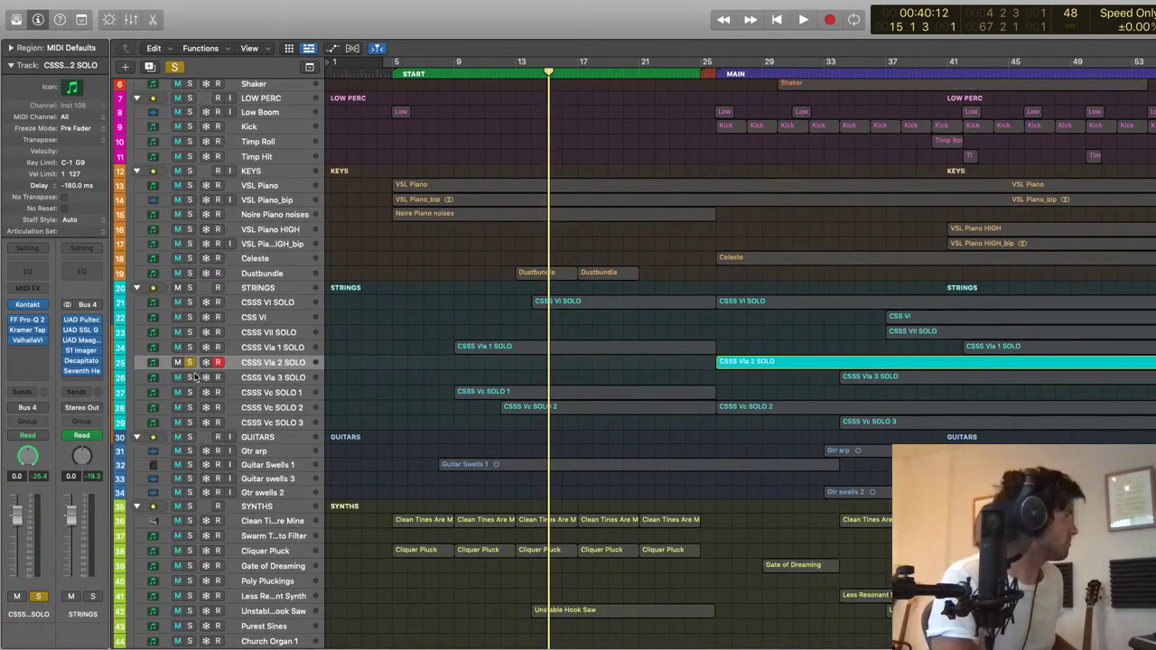
pyautogui.click(190, 362)
pyautogui.press('Down')
pyautogui.press('Down')
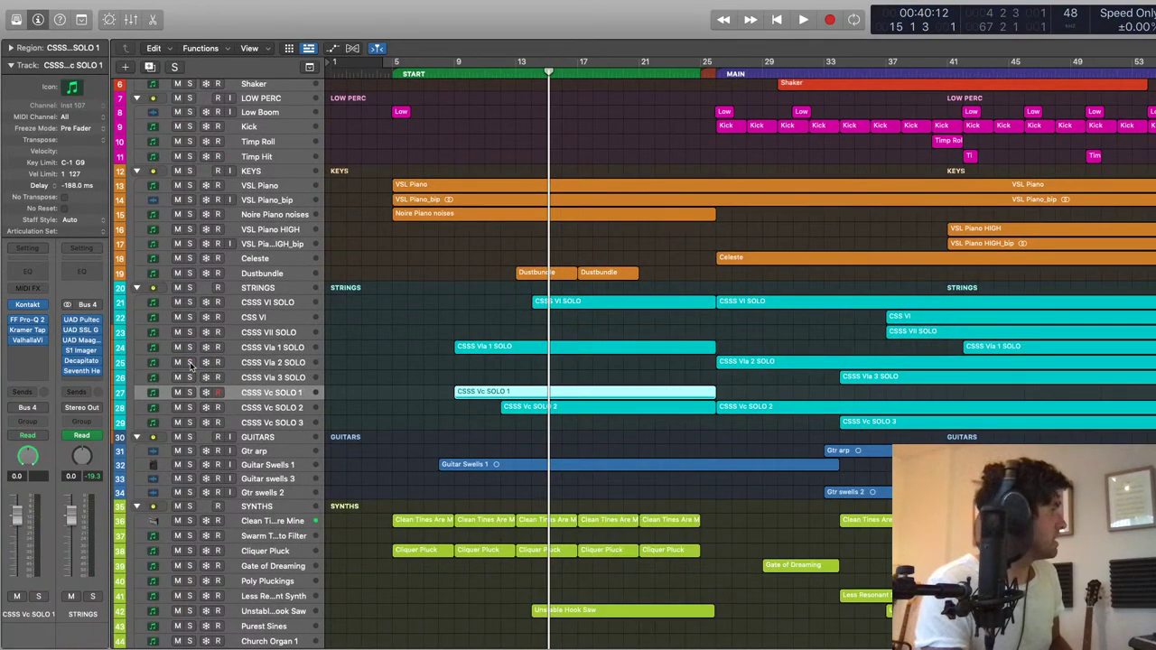
pyautogui.press('Down')
pyautogui.press('Down')
pyautogui.press('Down')
pyautogui.press('Up')
pyautogui.press('Up')
pyautogui.press('Up')
pyautogui.press('Up')
pyautogui.press('Up')
pyautogui.press('Up')
pyautogui.press('Up')
pyautogui.press('Up')
pyautogui.press('Up')
pyautogui.press('Up')
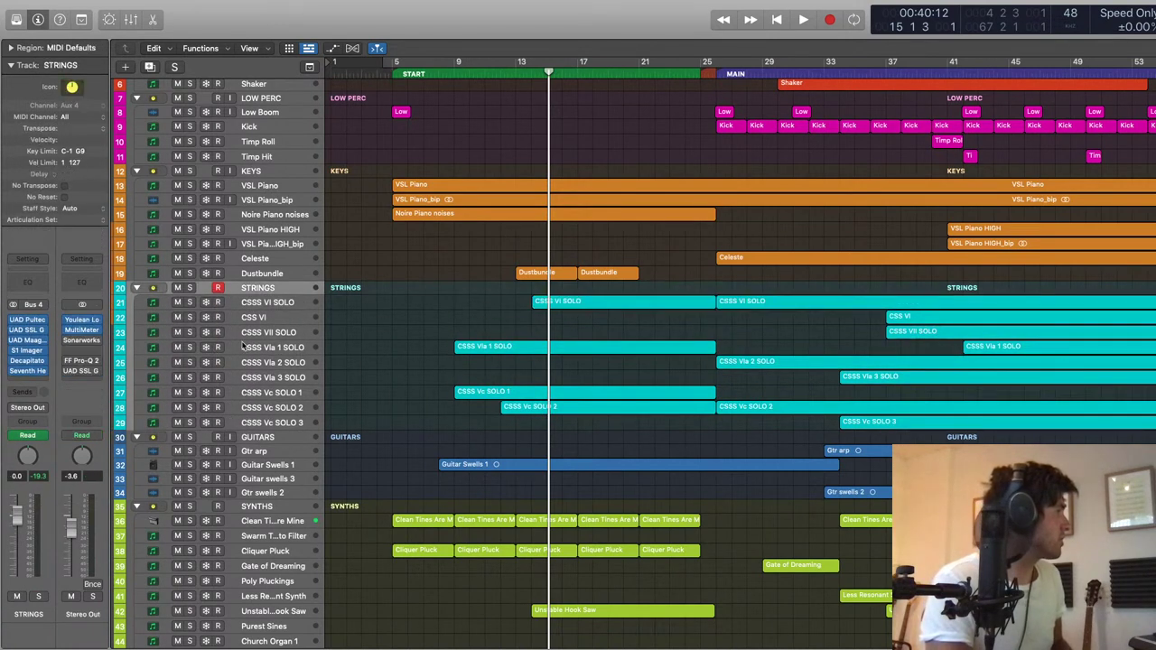
# Step: Inspect the UAD Pultec EQP-1A Legacy settings on the STRINGS track, place the playhead at bar 34 and close the plug-in
pyautogui.click(28, 322)
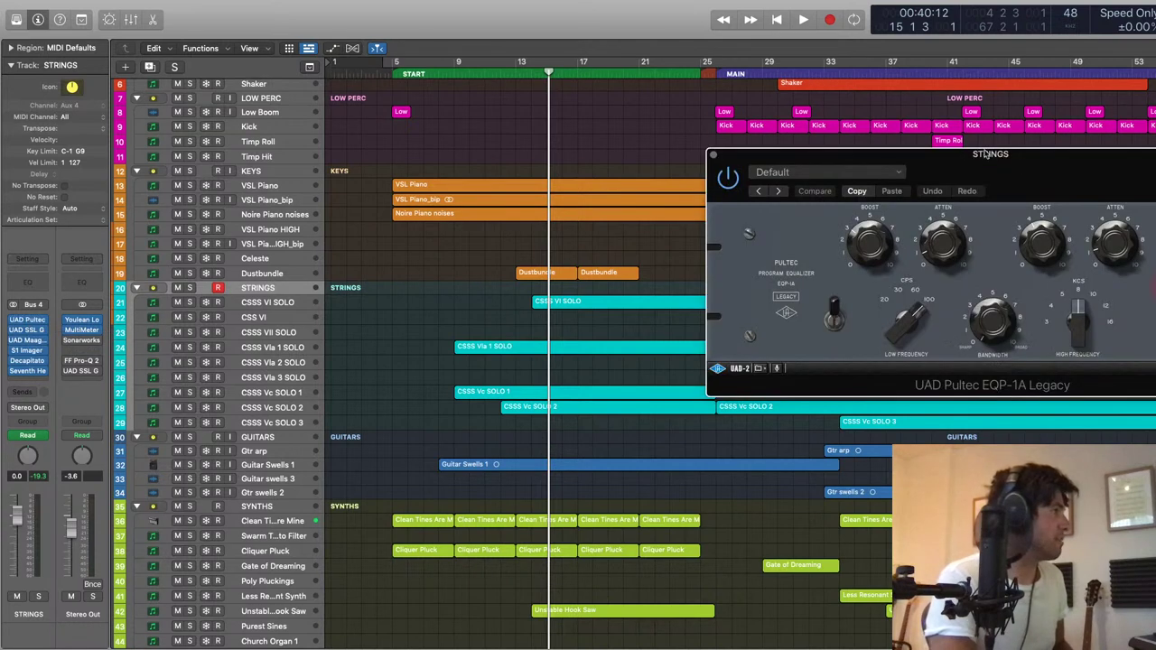
pyautogui.moveTo(1050, 185); pyautogui.dragTo(838, 178)
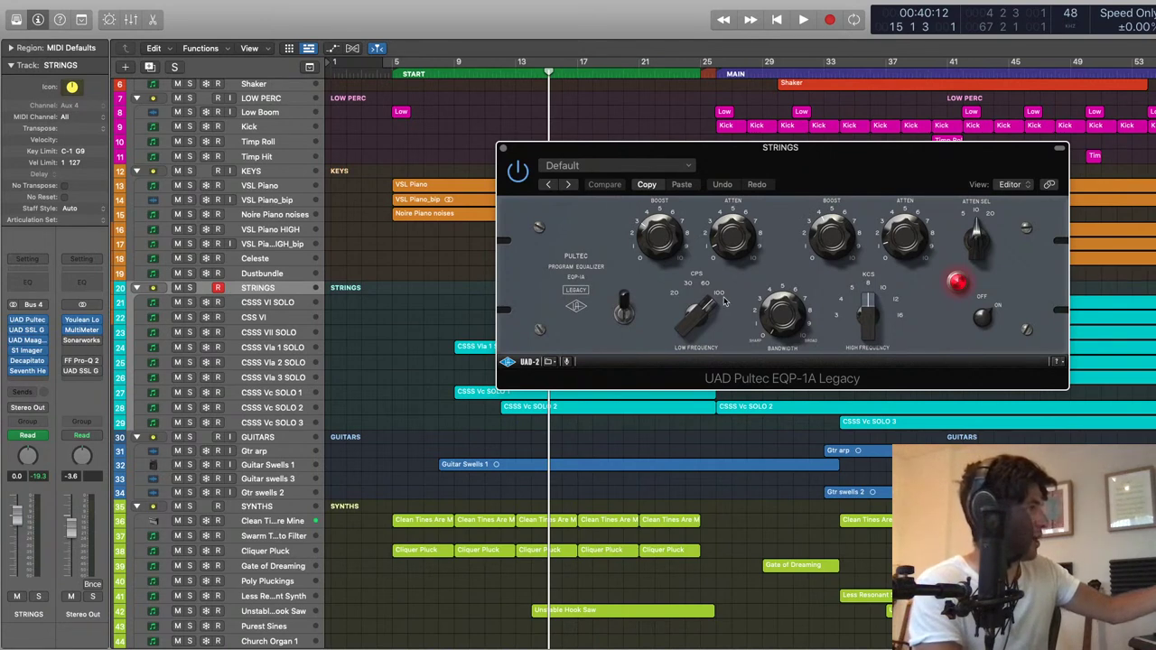
pyautogui.moveTo(858, 178); pyautogui.dragTo(630, 179)
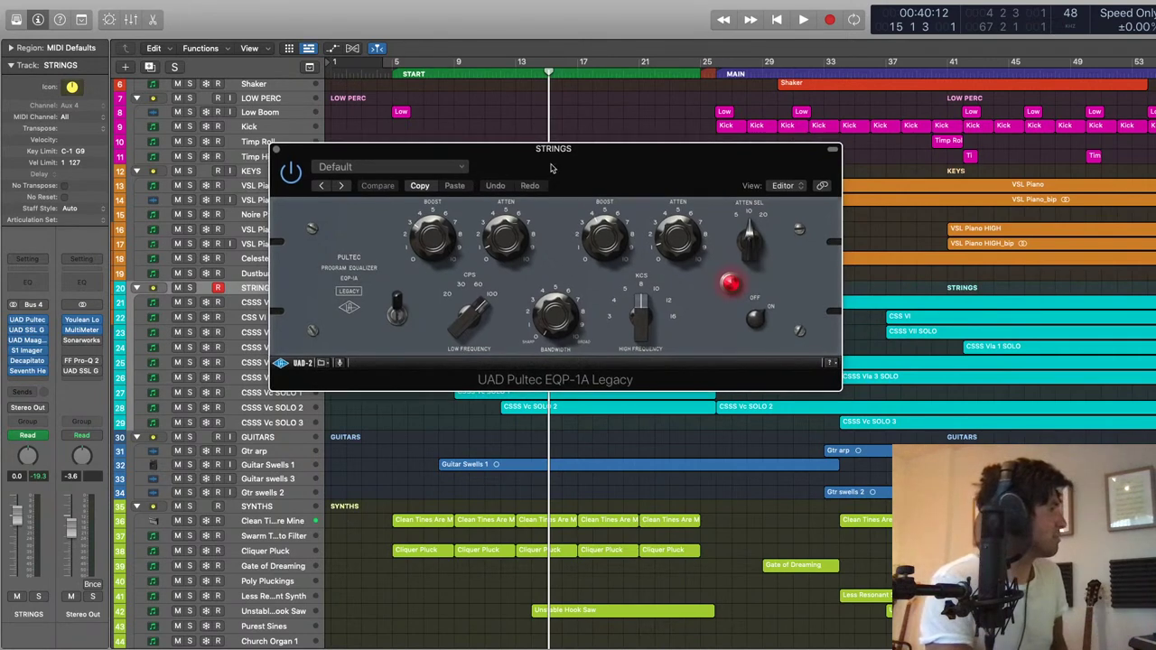
pyautogui.moveTo(547, 170); pyautogui.dragTo(525, 187)
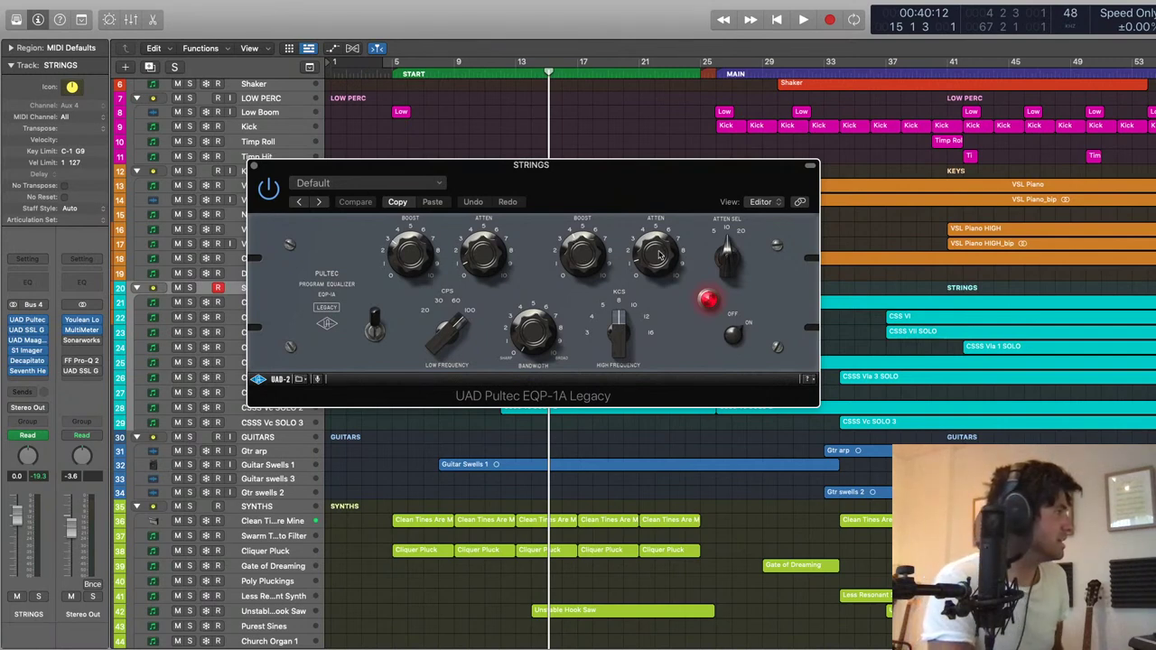
pyautogui.moveTo(651, 195); pyautogui.dragTo(645, 201)
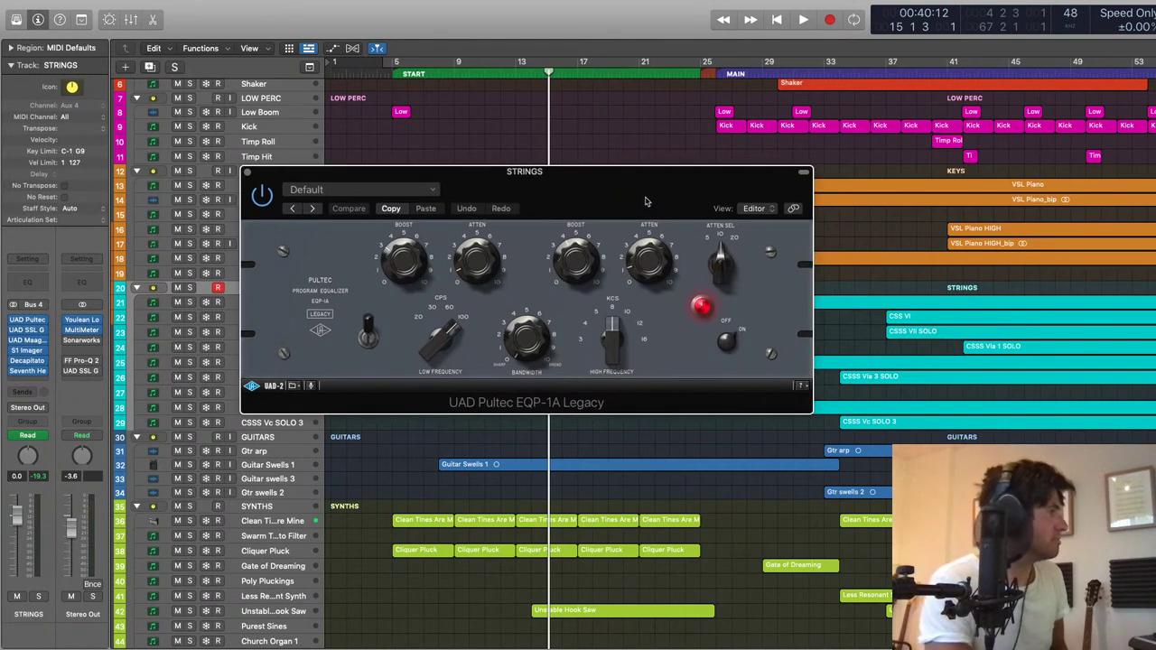
pyautogui.click(840, 72)
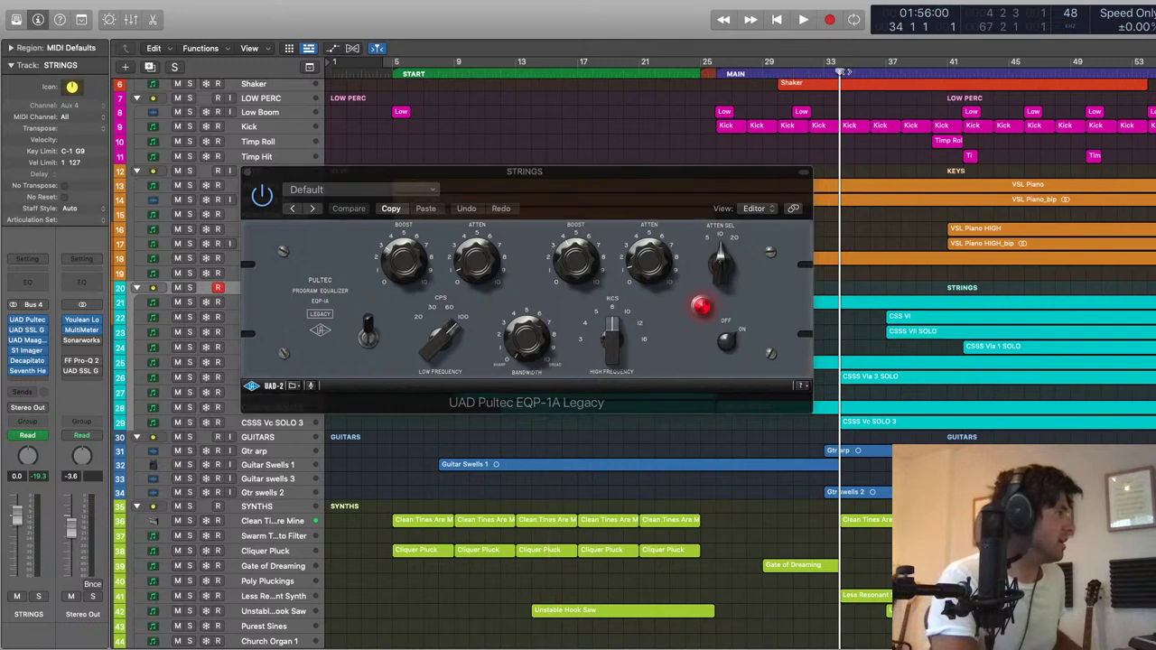
pyautogui.click(249, 172)
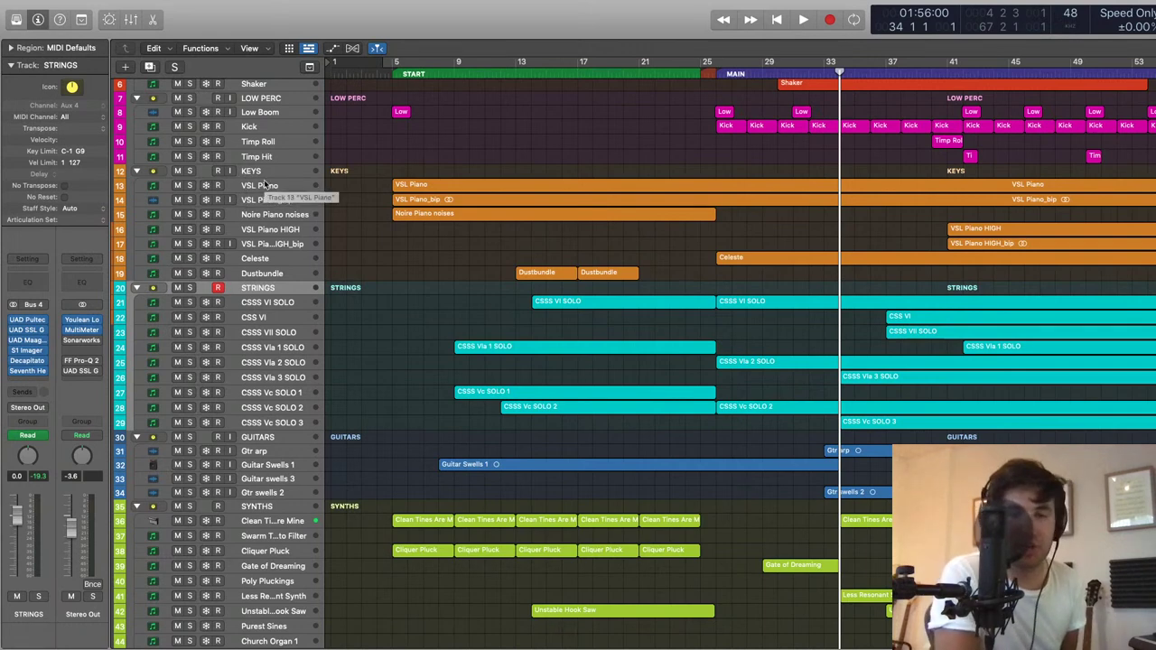
# Step: Open the UAD SSL G Bus Compressor on the STRINGS track to inspect its settings
pyautogui.click(27, 330)
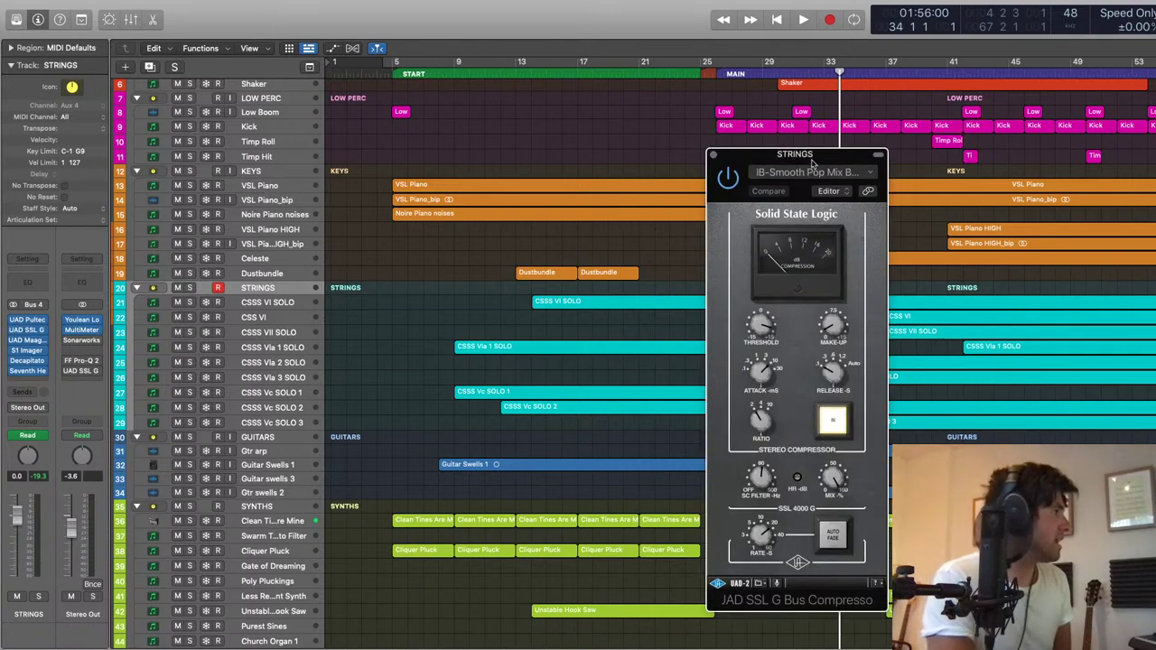
pyautogui.moveTo(790, 154); pyautogui.dragTo(526, 113)
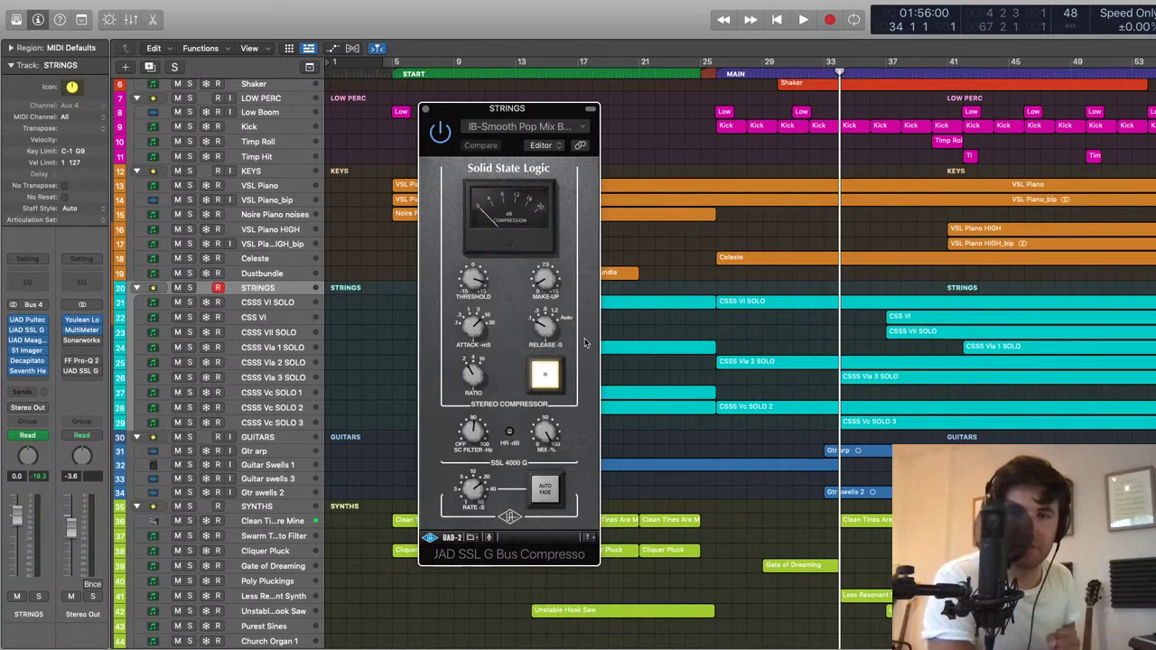
# Step: Solo the STRINGS track, audition it from bar 34 with the SSL G Bus Compressor open, and close the plug-in
pyautogui.press('space')
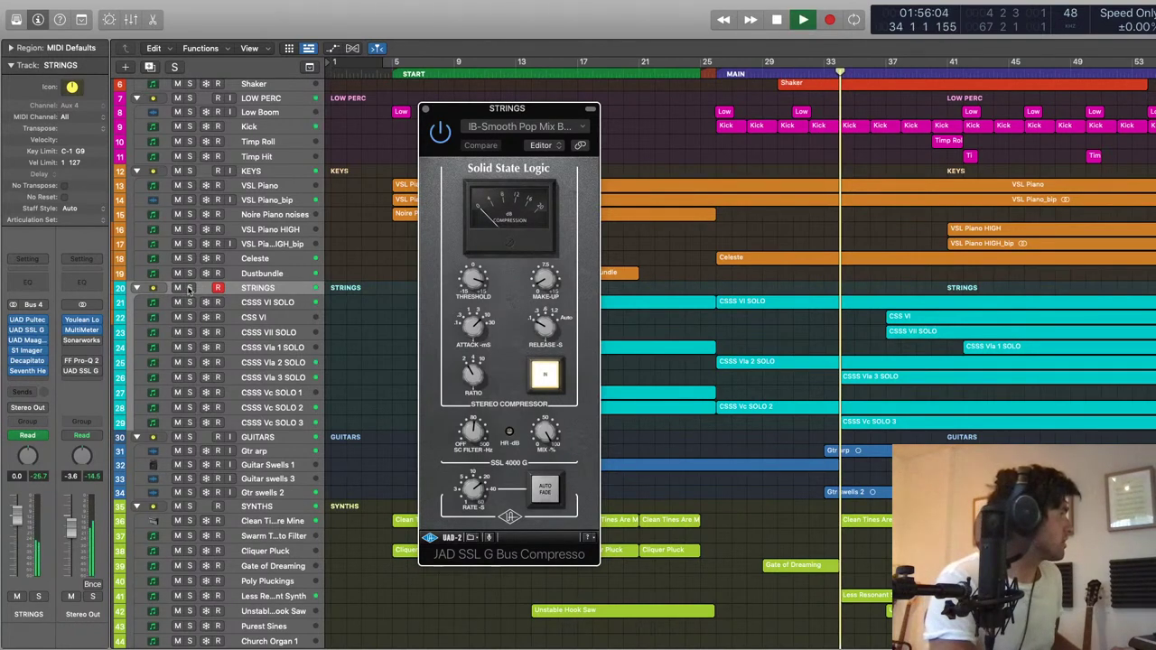
pyautogui.press('s')
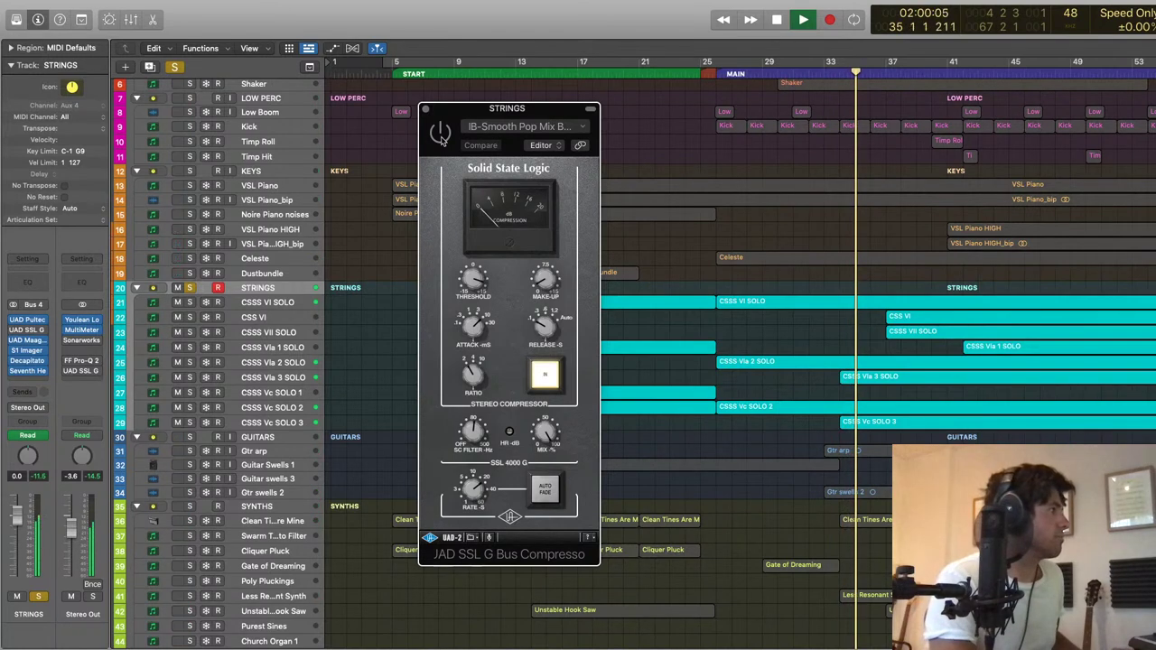
pyautogui.press('space')
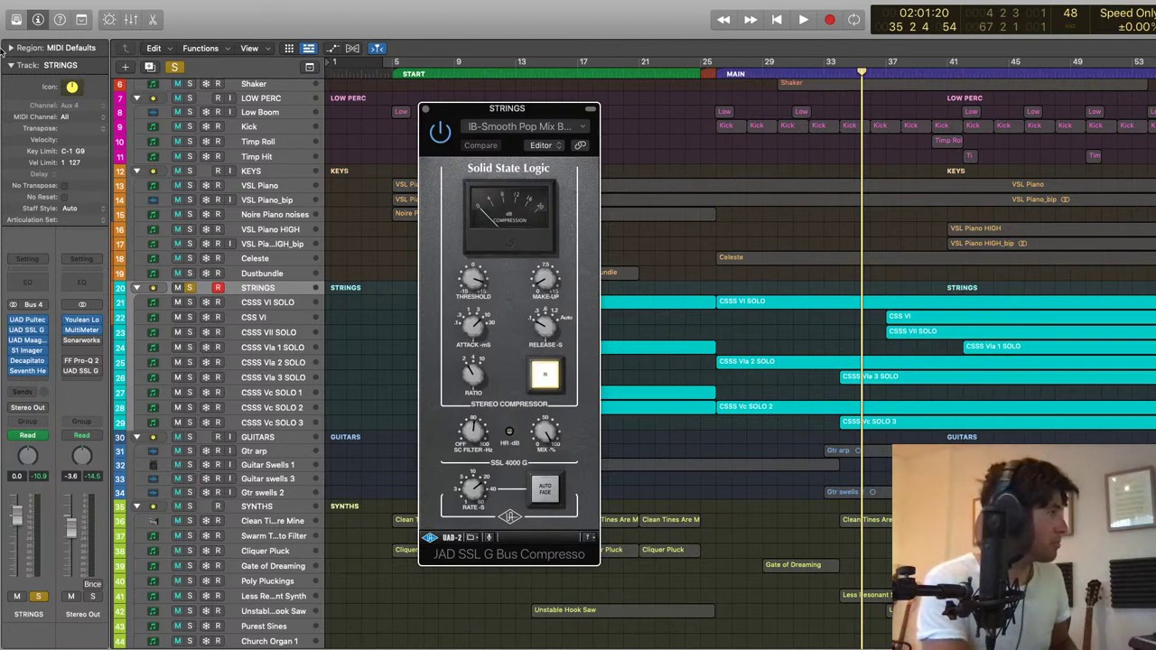
pyautogui.moveTo(490, 108); pyautogui.dragTo(663, 108)
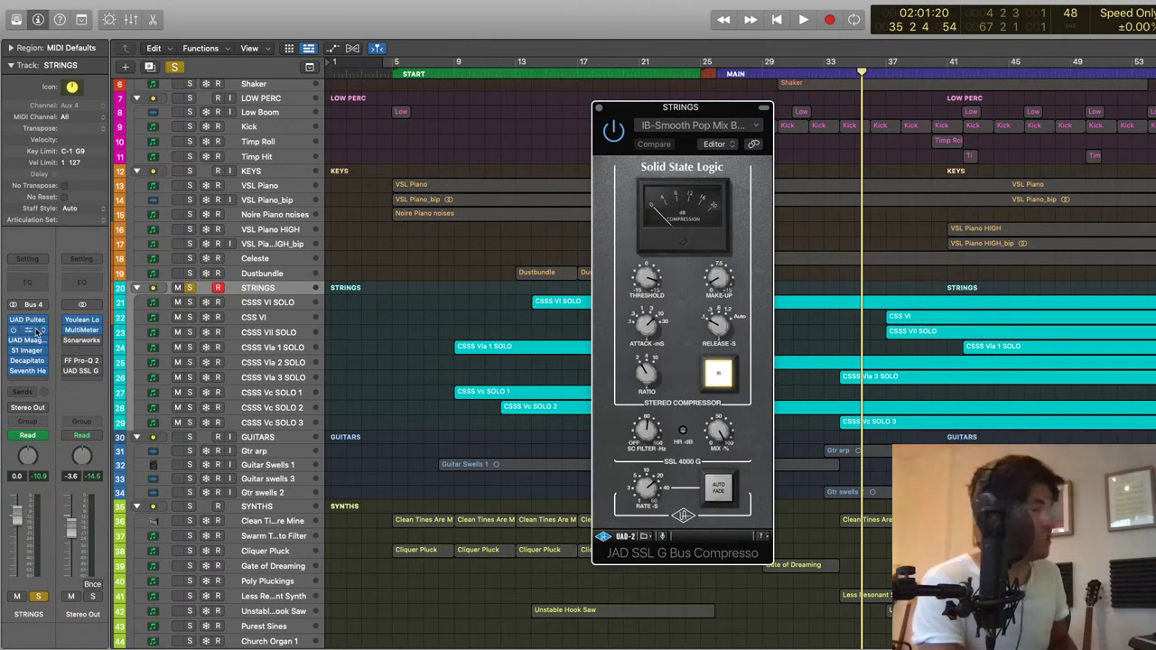
pyautogui.click(597, 108)
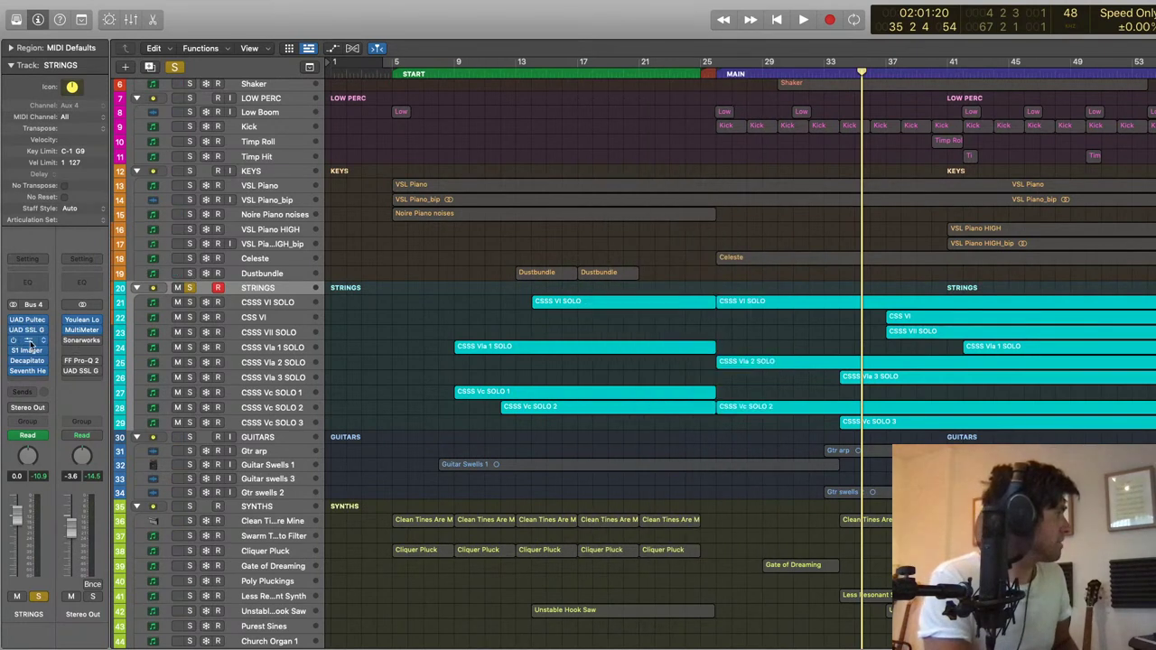
# Step: Inspect the UAD Maag EQ4 settings on the STRINGS track and close the plug-in
pyautogui.click(27, 340)
pyautogui.moveTo(942, 160); pyautogui.dragTo(533, 230)
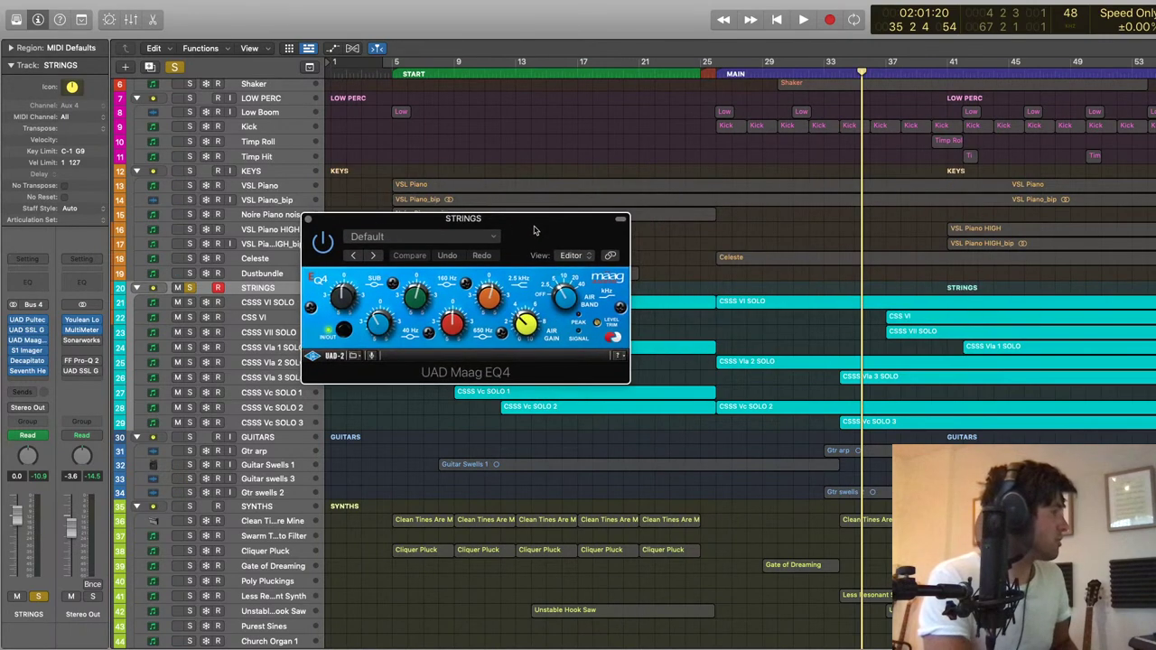
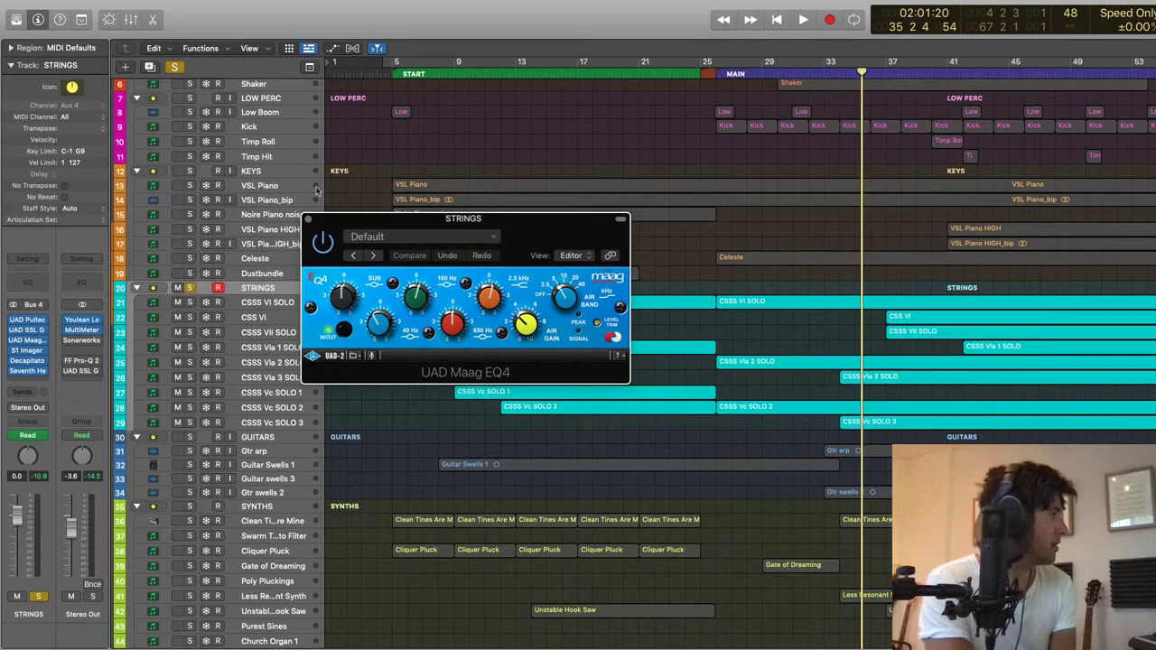
pyautogui.click(308, 220)
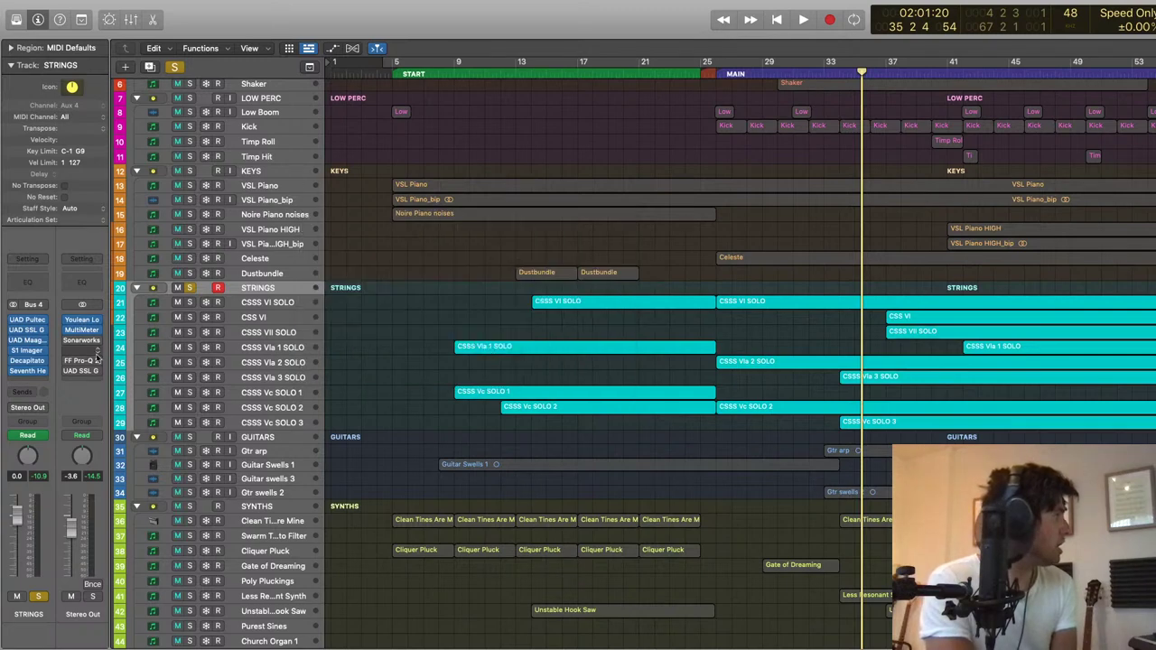
# Step: Inspect the S1 Imager stereo width settings on the STRINGS track and close the plug-in
pyautogui.click(27, 351)
pyautogui.moveTo(948, 165); pyautogui.dragTo(825, 245)
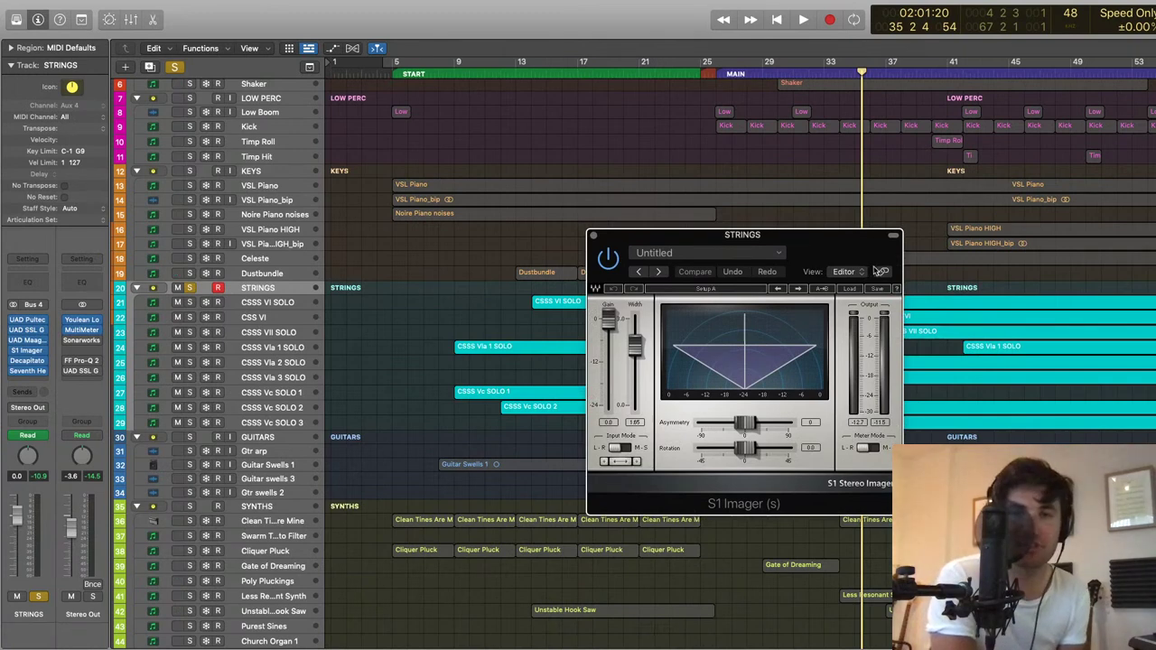
pyautogui.click(593, 237)
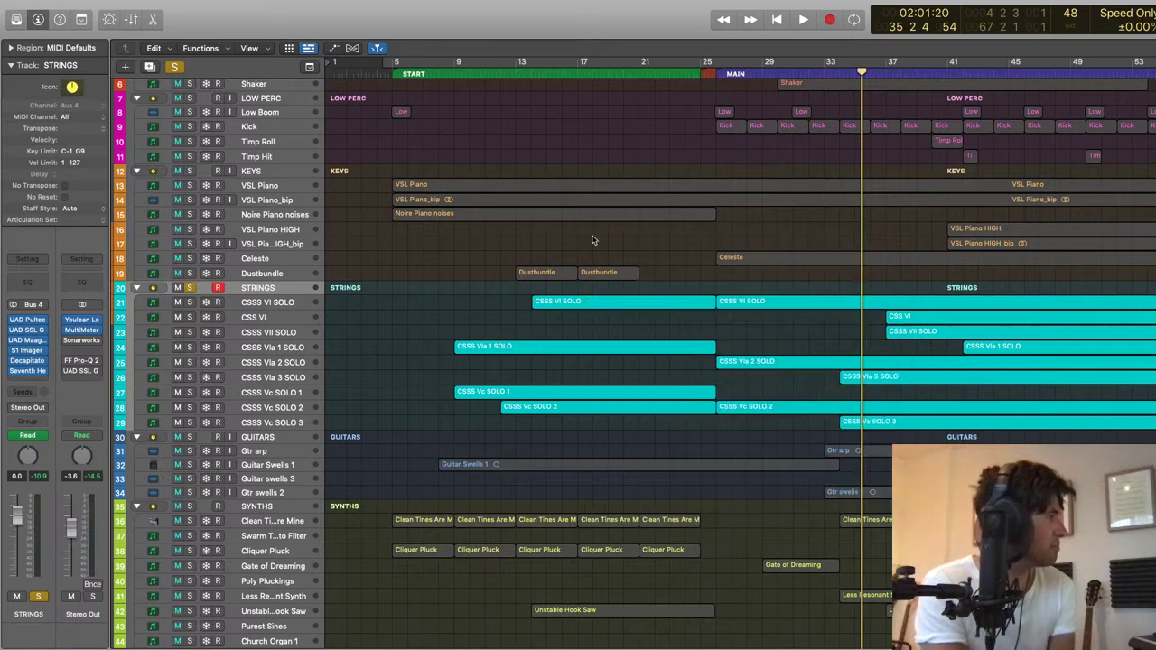
# Step: Open Decapitator on the STRINGS track and play the soloed strings through it from beat 4 of bar 34
pyautogui.click(27, 360)
pyautogui.moveTo(1016, 169); pyautogui.dragTo(507, 177)
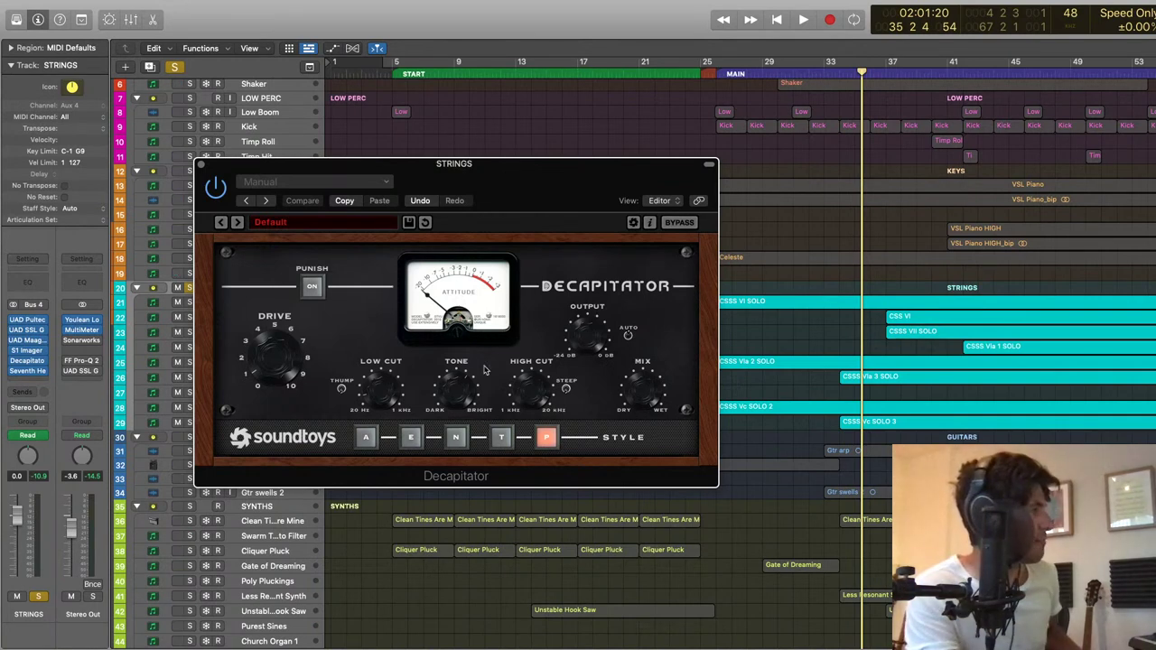
pyautogui.click(852, 74)
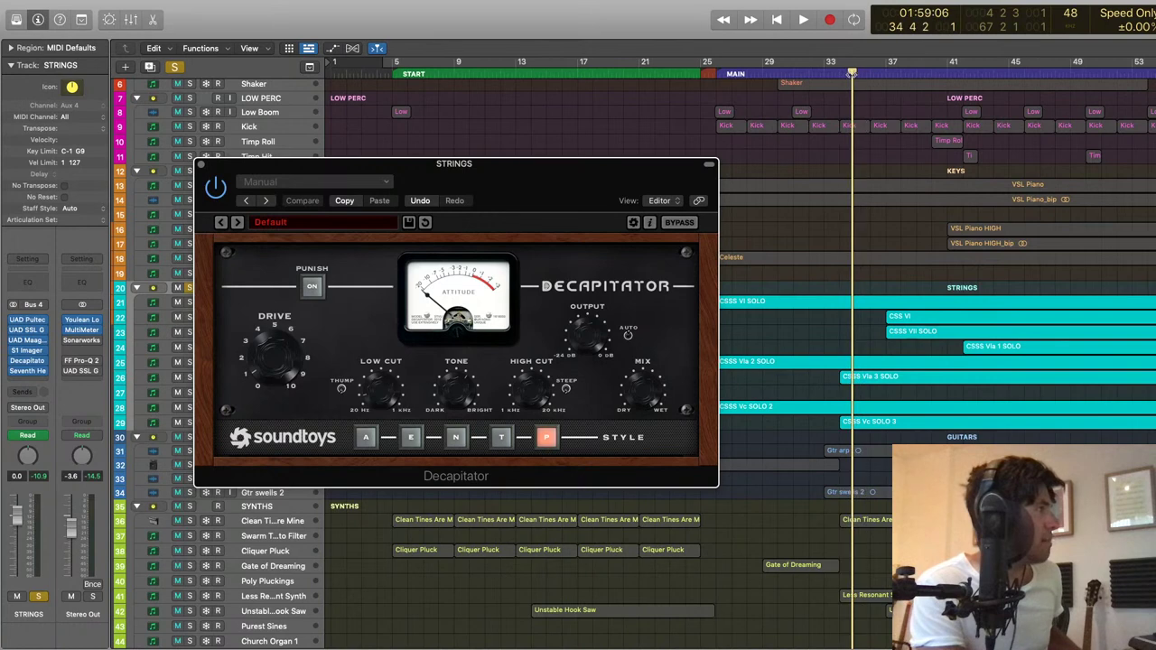
pyautogui.press('v')
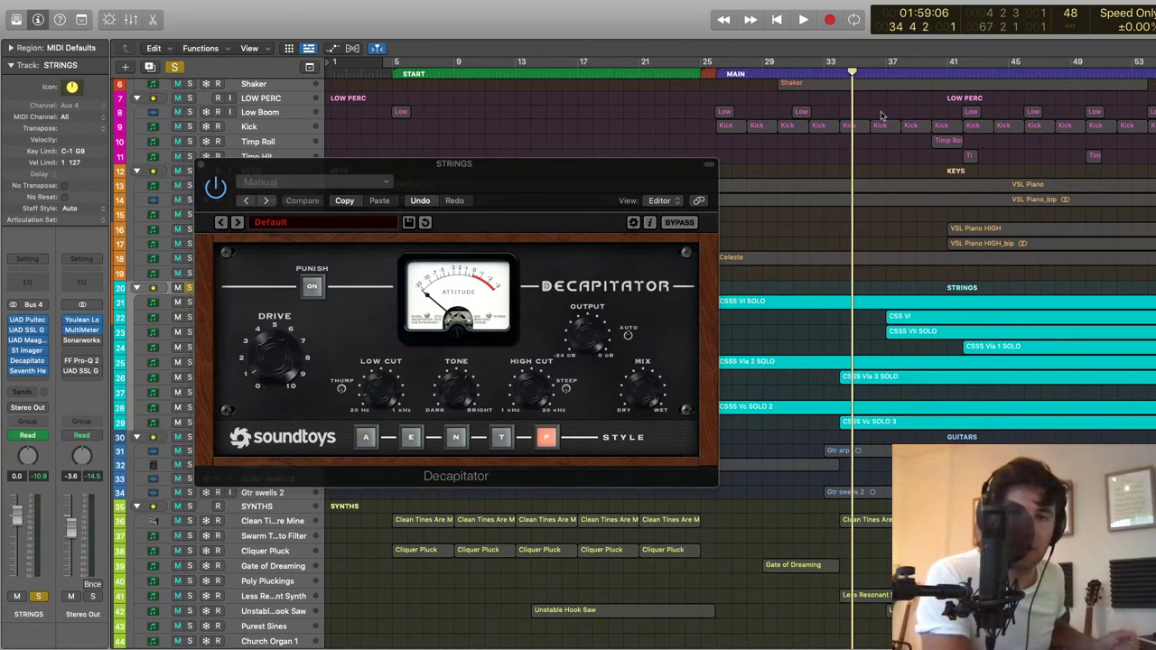
pyautogui.press('space')
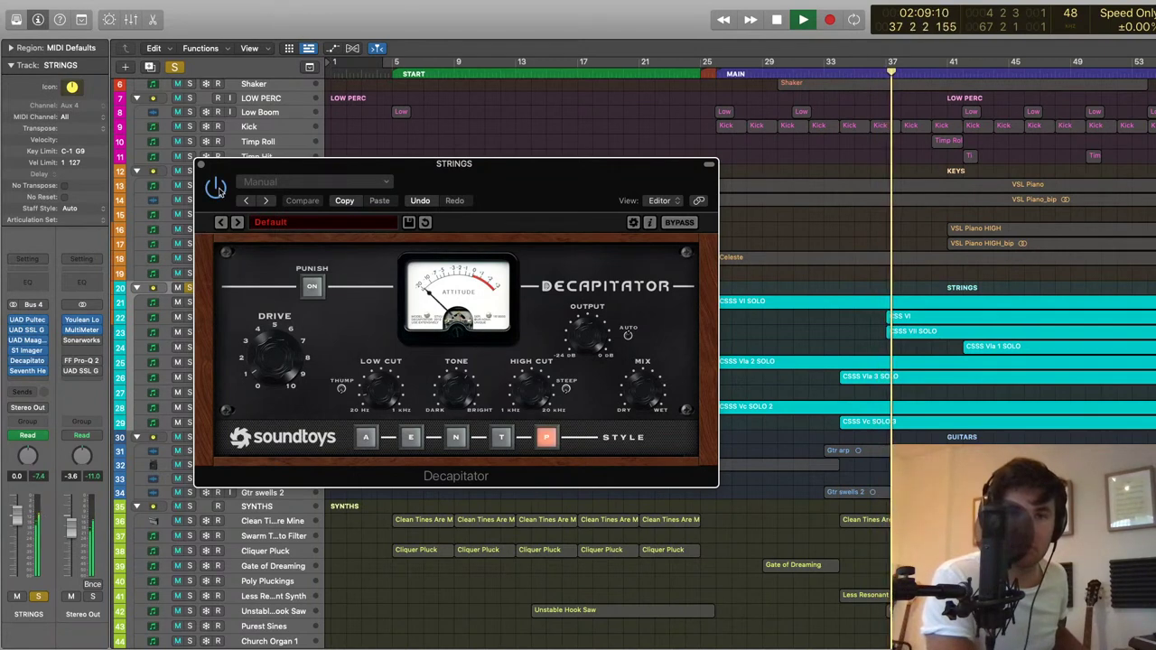
pyautogui.press('space')
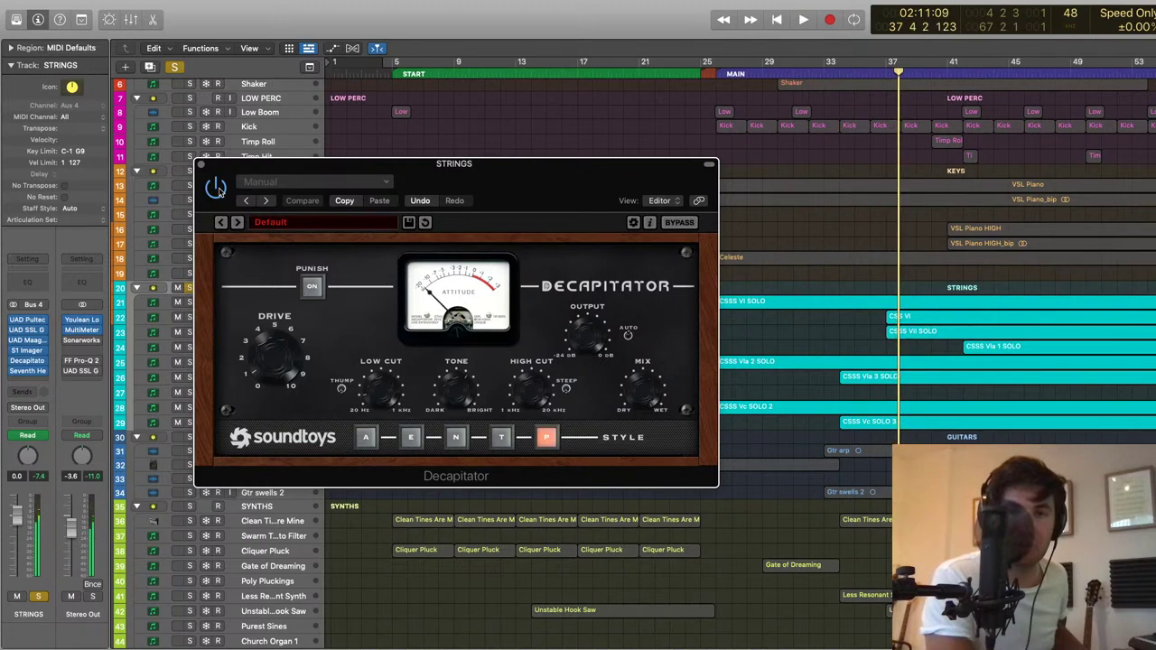
# Step: Compare the soloed strings with Decapitator bypassed and active during playback, and close the plug-in
pyautogui.click(806, 70)
pyautogui.press('space')
pyautogui.click(216, 188)
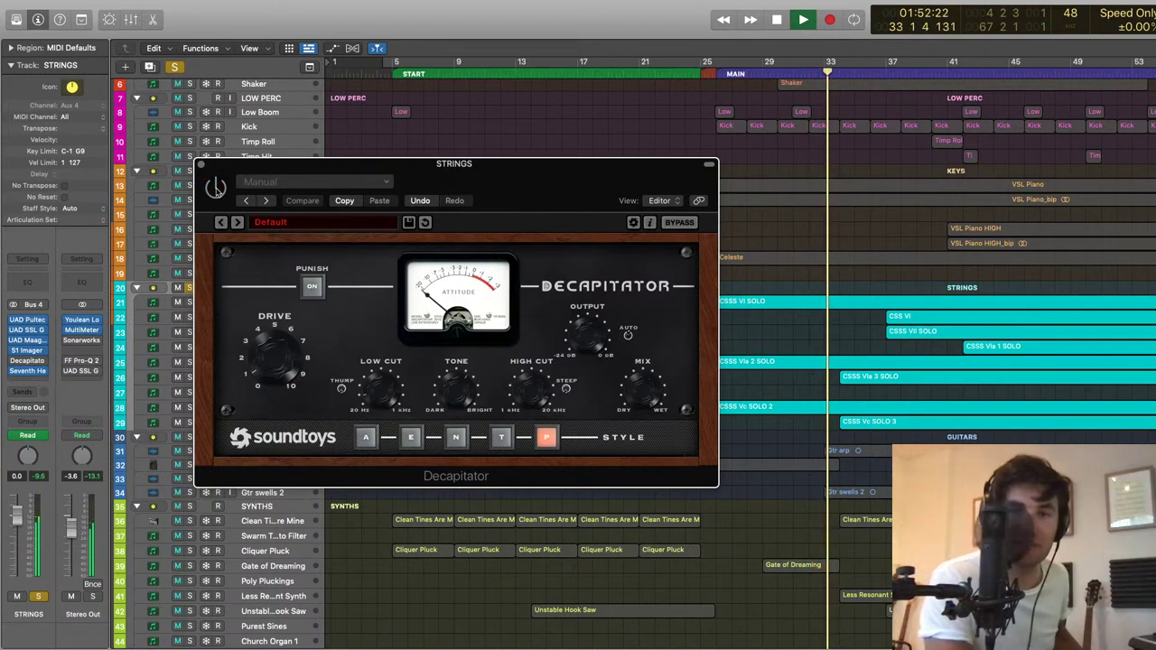
pyautogui.click(902, 72)
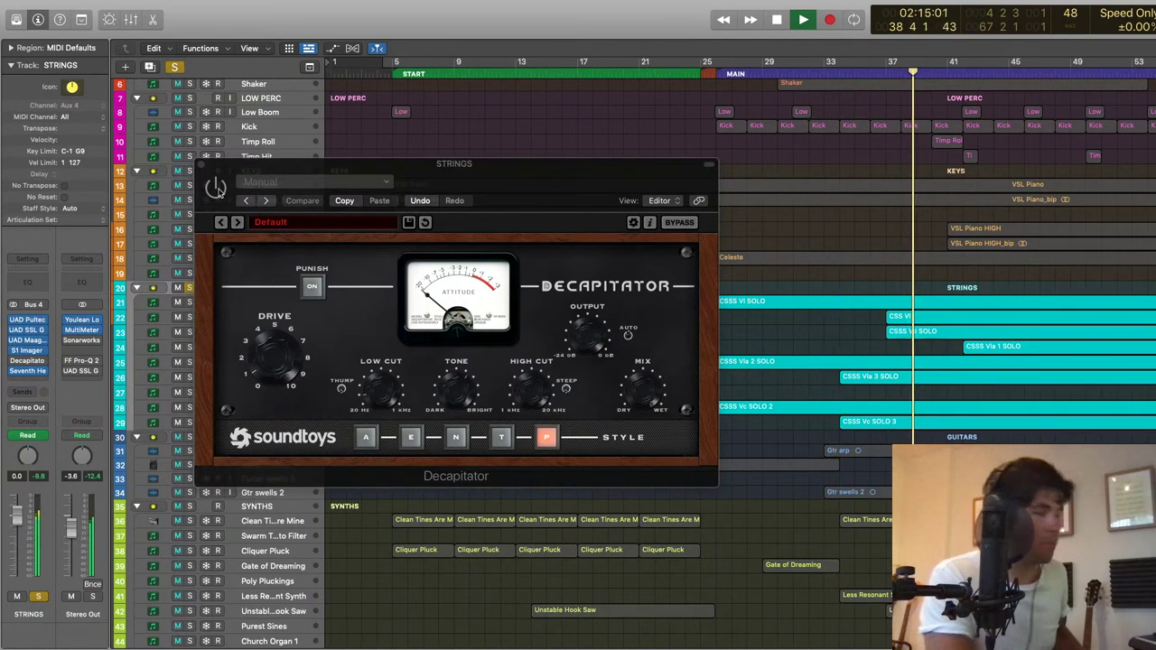
pyautogui.click(215, 188)
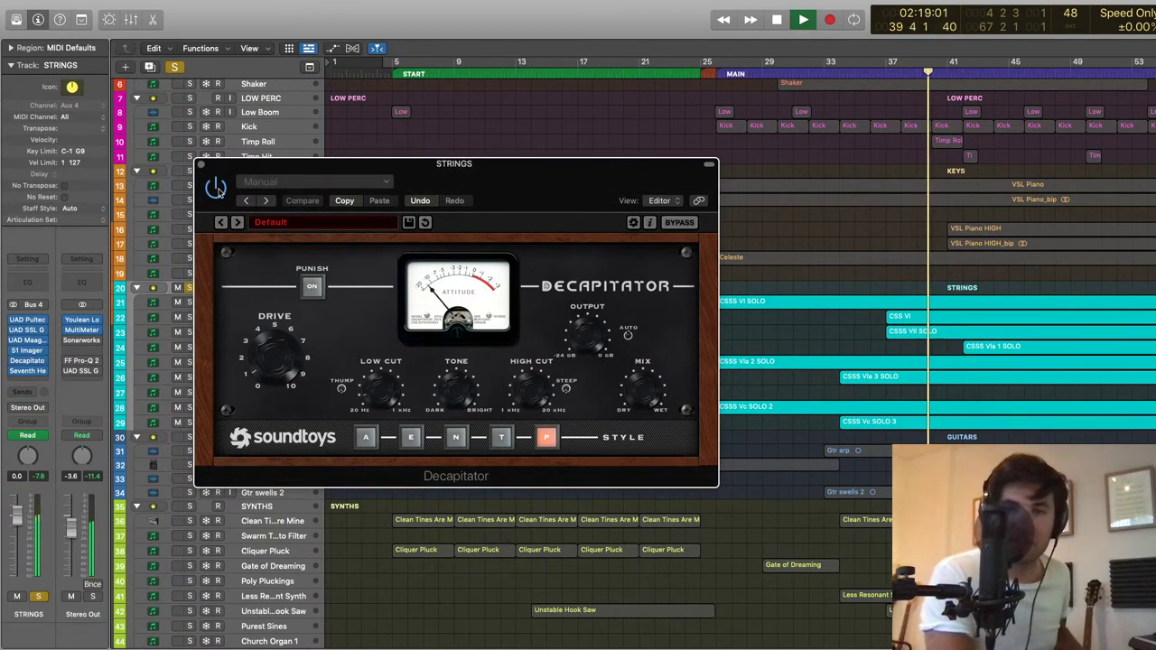
pyautogui.press('space')
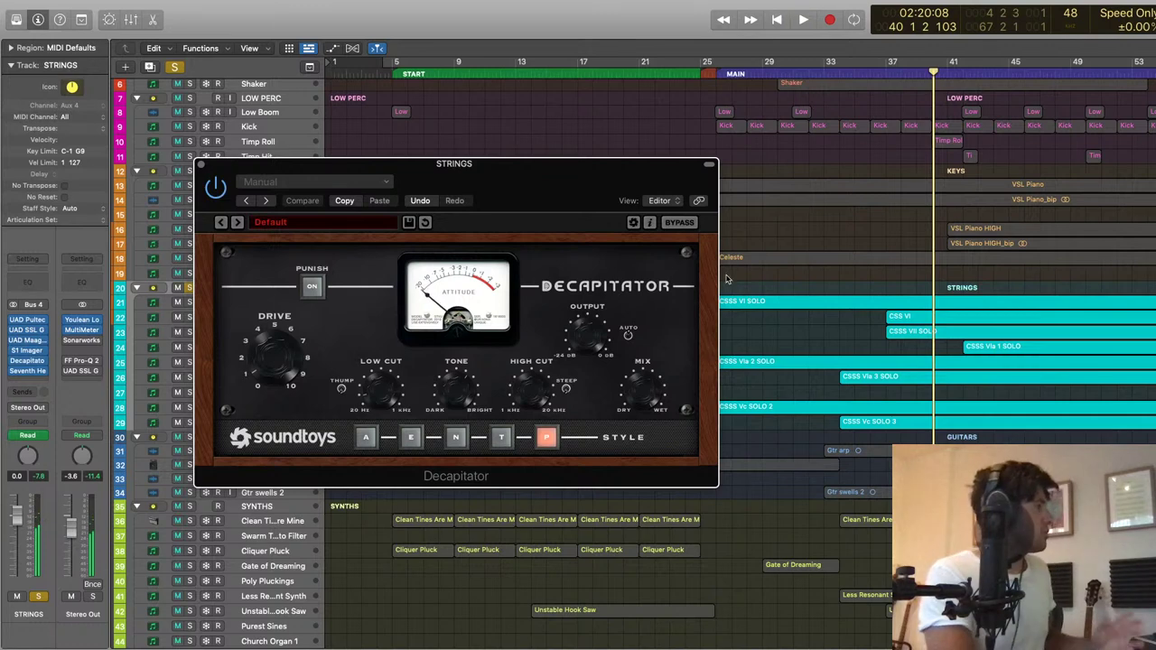
pyautogui.moveTo(508, 189); pyautogui.dragTo(614, 212)
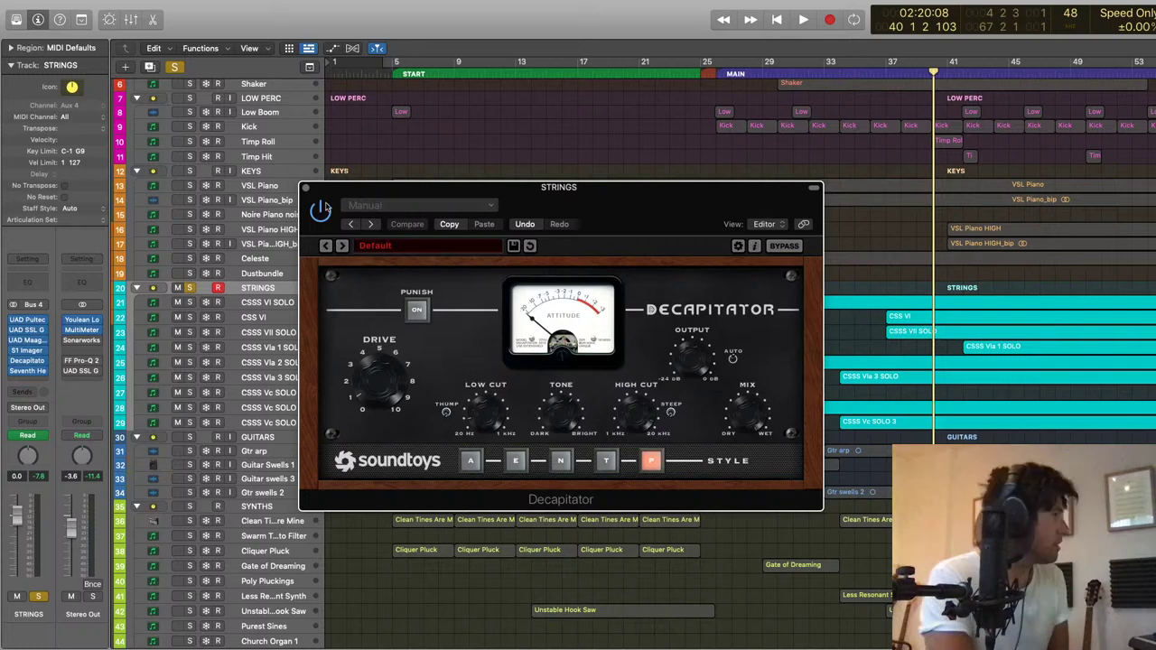
pyautogui.click(306, 188)
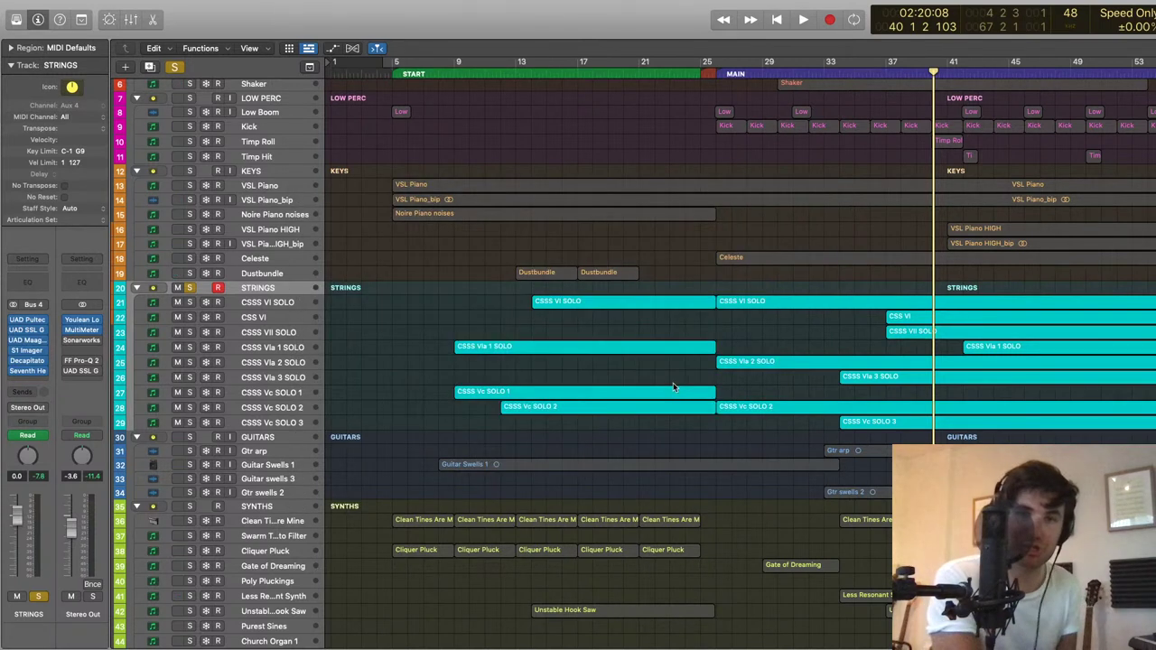
# Step: Open the Seventh Heaven reverb on the STRINGS track and inspect its Rich Plate preset settings
pyautogui.click(27, 370)
pyautogui.moveTo(996, 163); pyautogui.dragTo(563, 174)
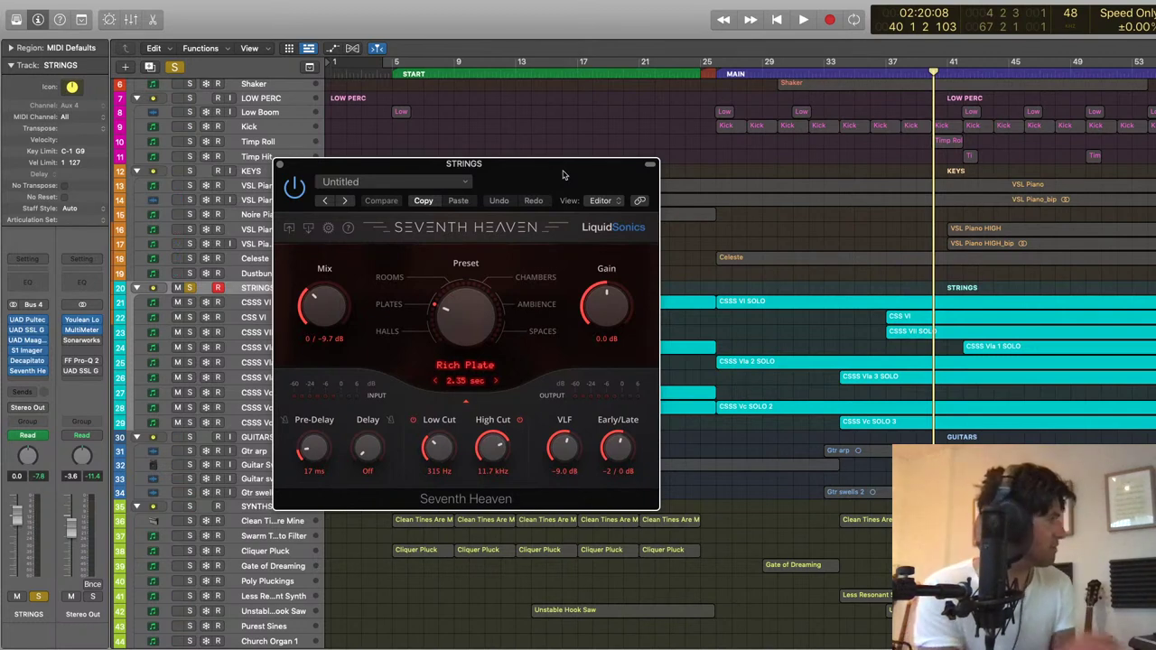
pyautogui.moveTo(537, 175); pyautogui.dragTo(560, 169)
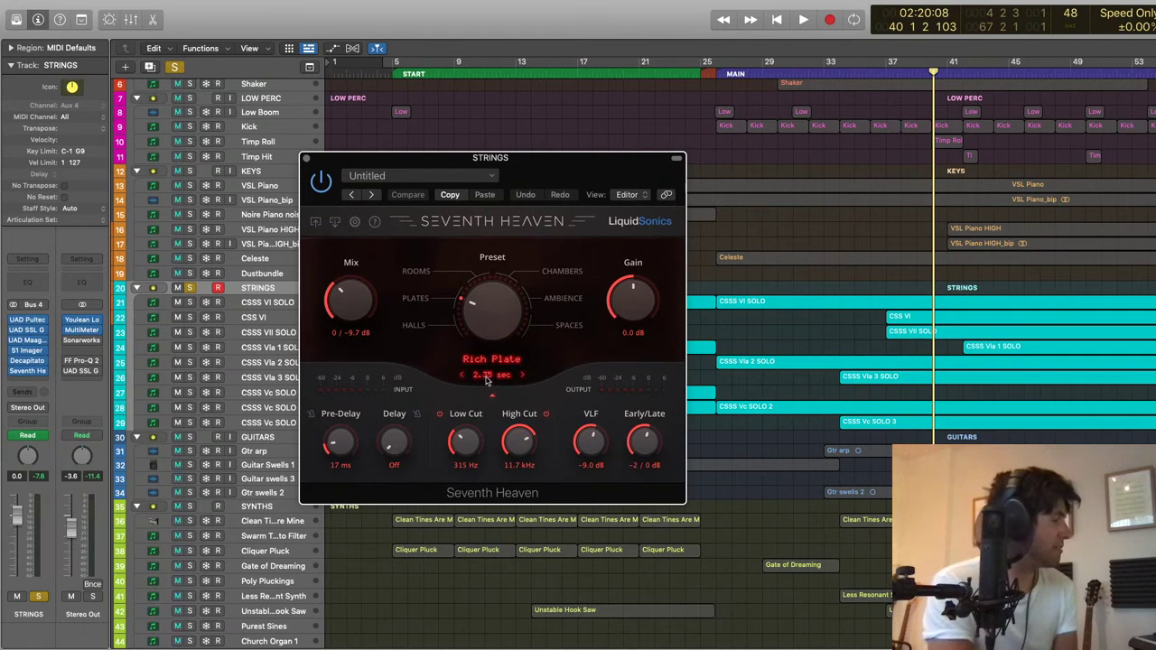
pyautogui.click(351, 304)
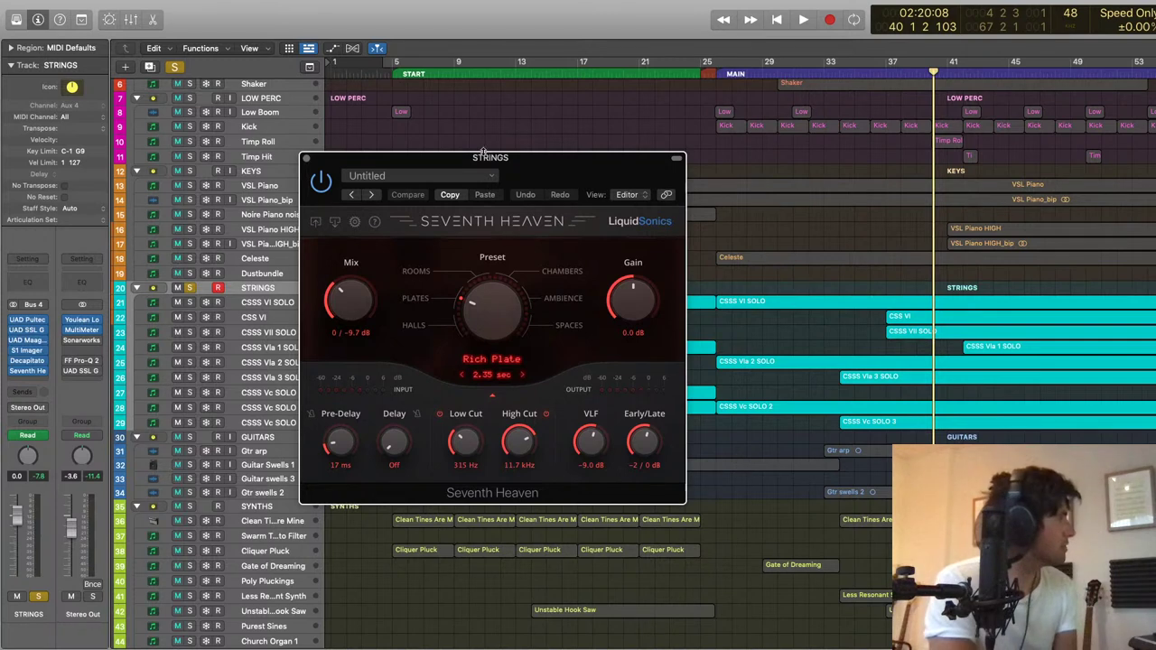
pyautogui.moveTo(538, 163)
pyautogui.mouseDown()
pyautogui.moveTo(678, 168)
pyautogui.moveTo(549, 150)
pyautogui.mouseUp()
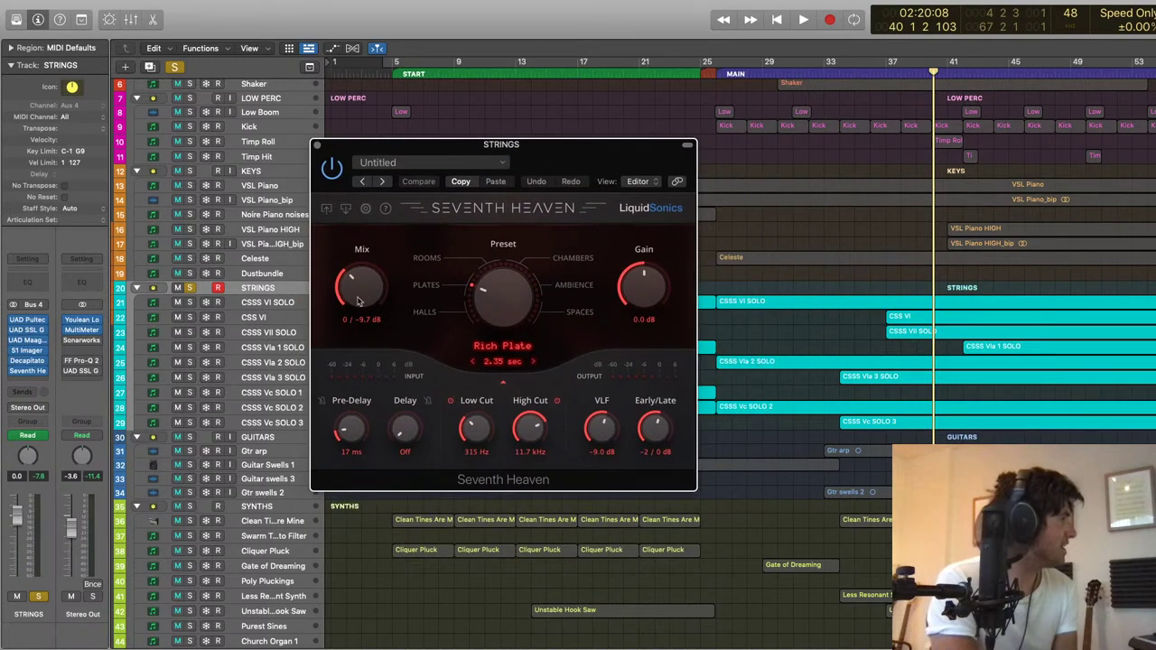
# Step: Set the Seventh Heaven mix to 0 / -12.1 dB and its low cut to 413 Hz, and close the plug-in
pyautogui.moveTo(364, 287); pyautogui.dragTo(359, 295)
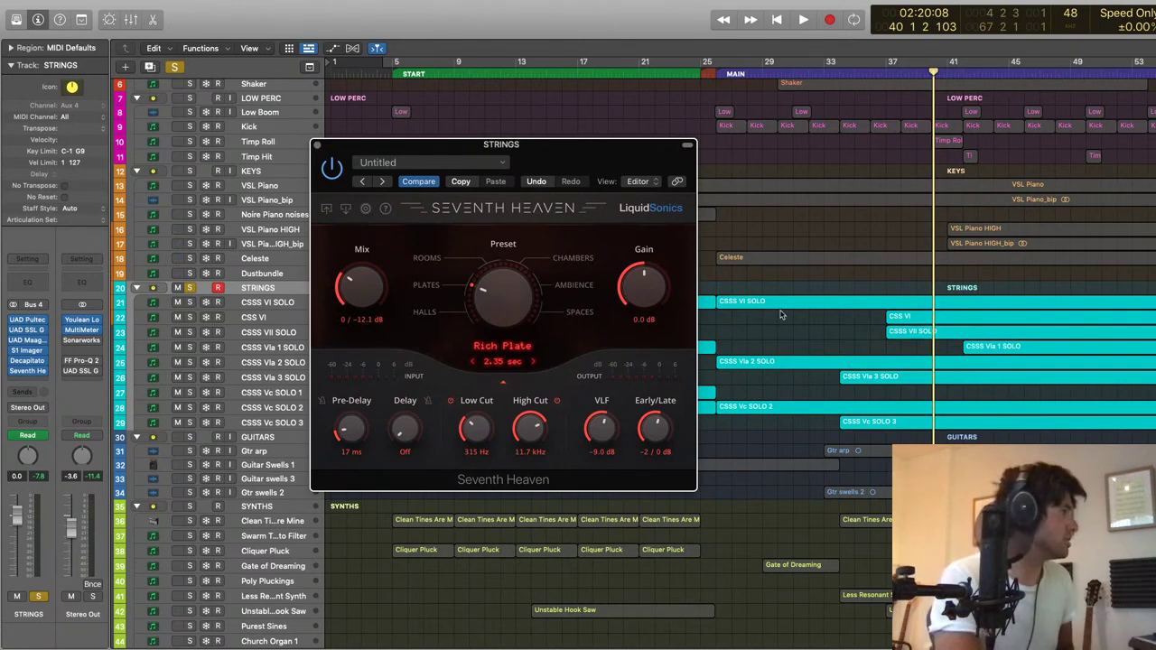
pyautogui.moveTo(580, 169); pyautogui.dragTo(594, 189)
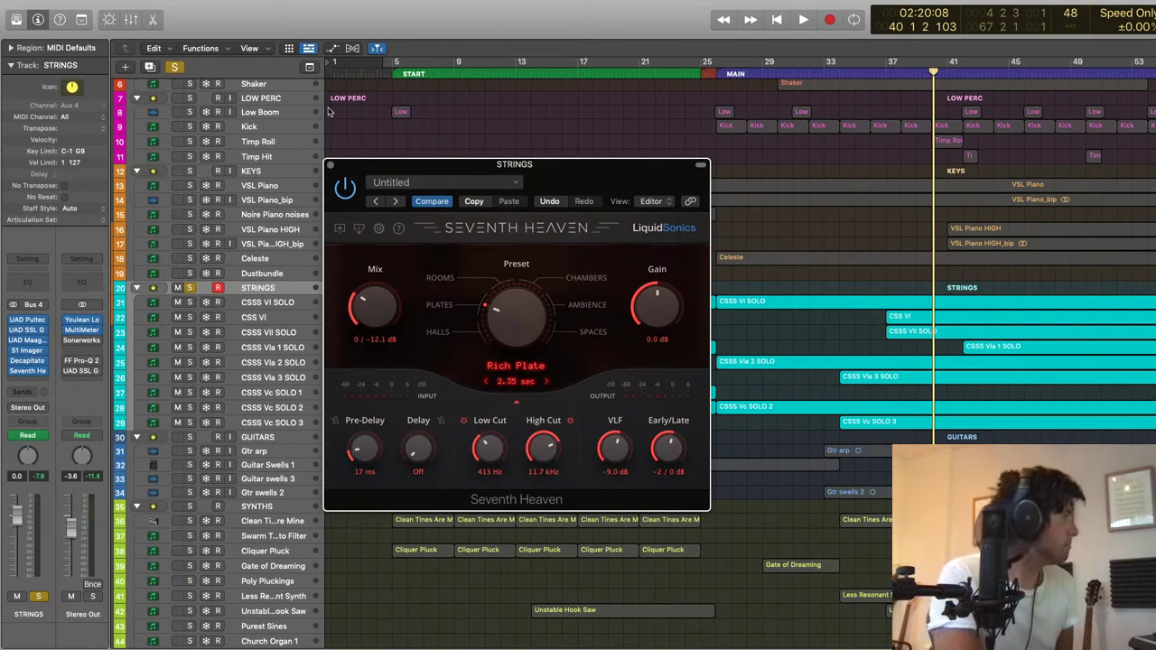
pyautogui.press('super+w')
# Step: Place the playhead at bar 26, check the CSSS VII SOLO channel strip and return to the STRINGS track
pyautogui.click(714, 74)
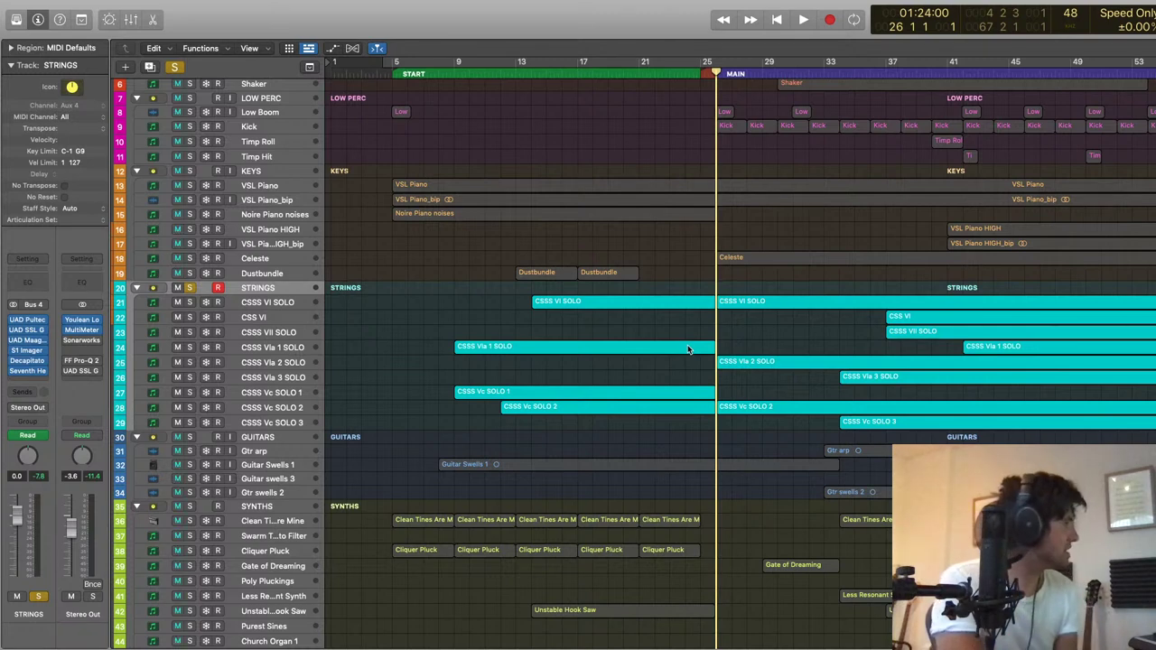
pyautogui.click(275, 333)
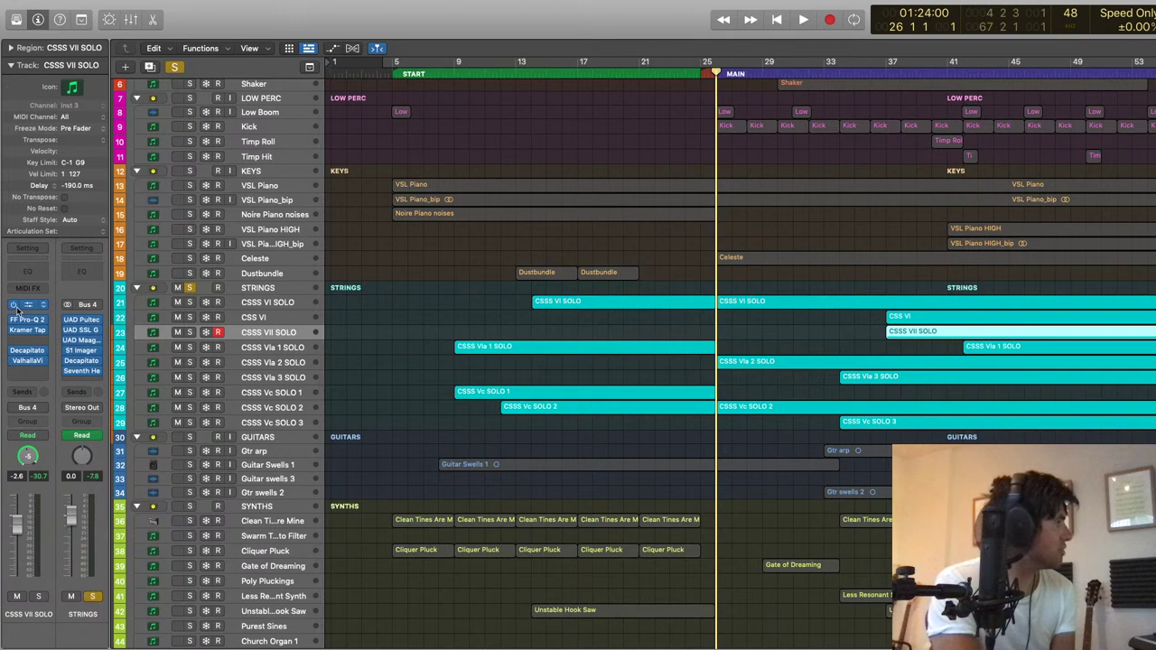
pyautogui.press('Up')
pyautogui.press('Up')
pyautogui.press('Up')
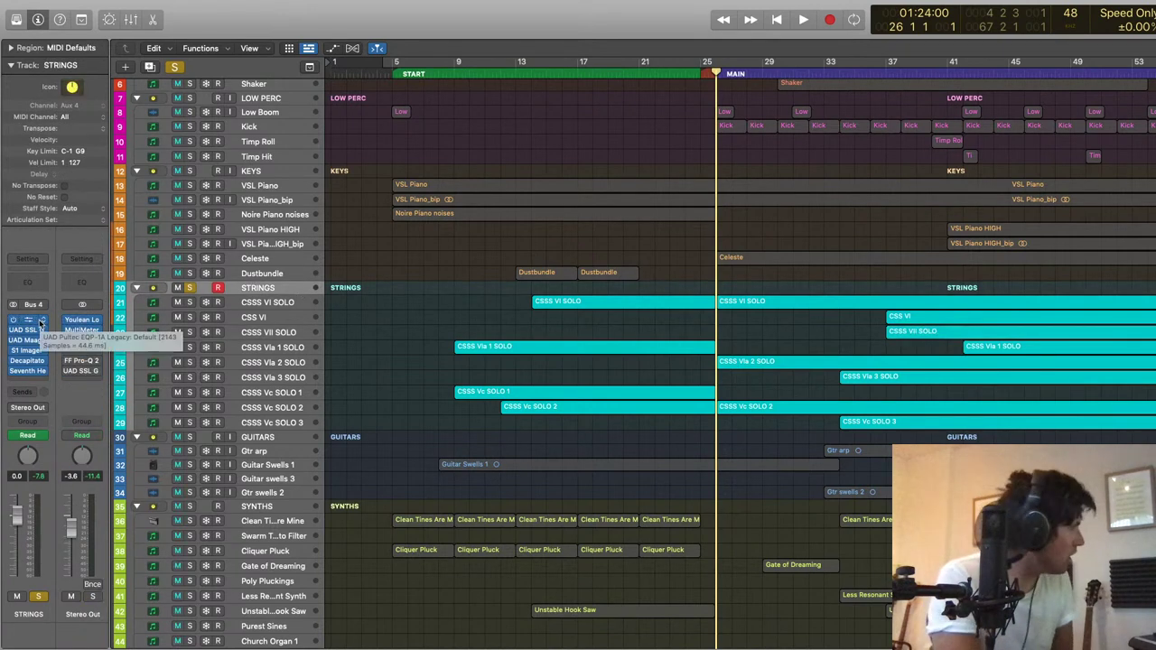
# Step: Reopen the UAD Pultec EQP-1A Legacy on the STRINGS track to examine its boost and attenuation settings
pyautogui.click(36, 321)
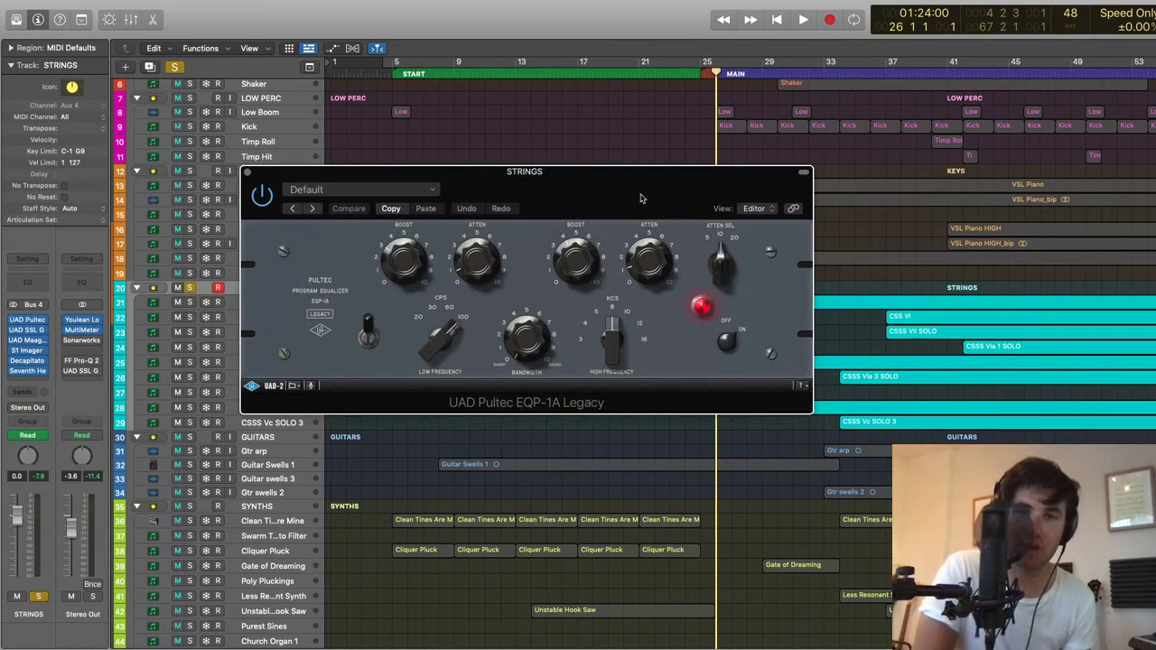
pyautogui.moveTo(609, 193); pyautogui.dragTo(545, 206)
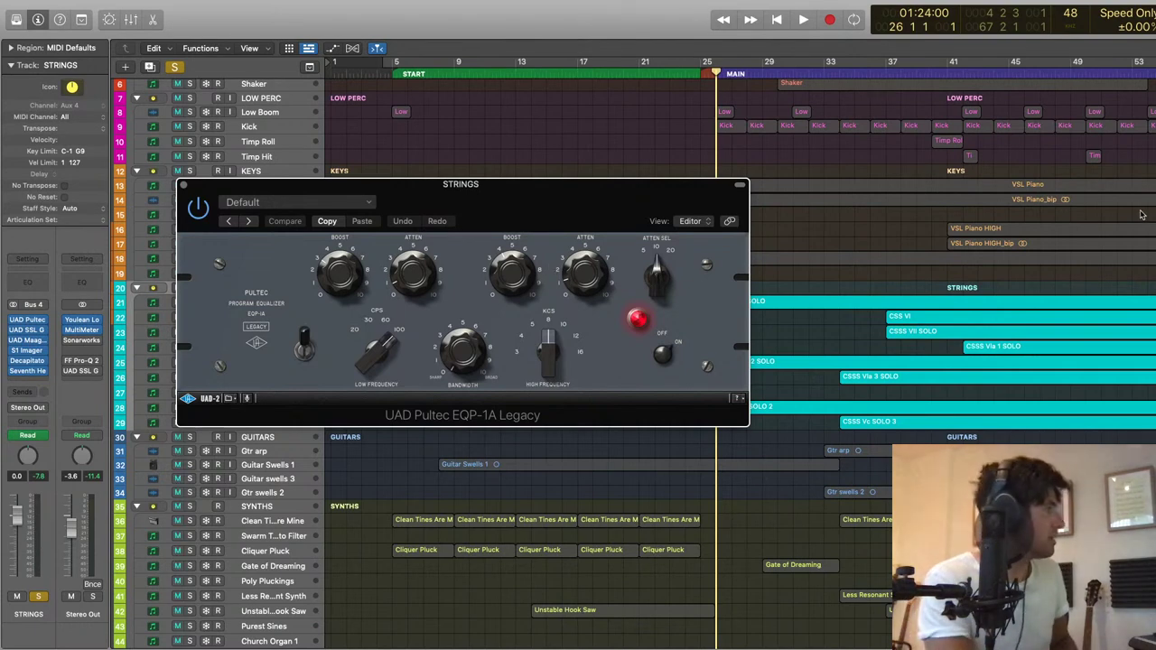
pyautogui.moveTo(513, 200); pyautogui.dragTo(684, 168)
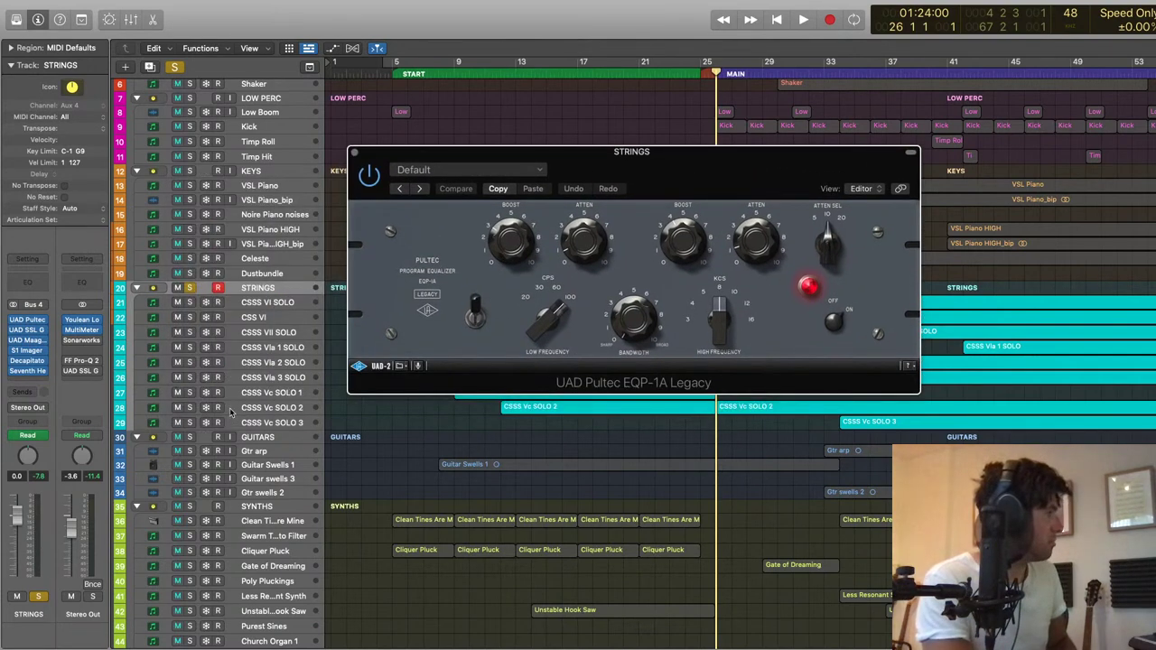
# Step: Select the CSSS VI SOLO track and close the UAD Pultec EQP-1A Legacy window
pyautogui.click(270, 306)
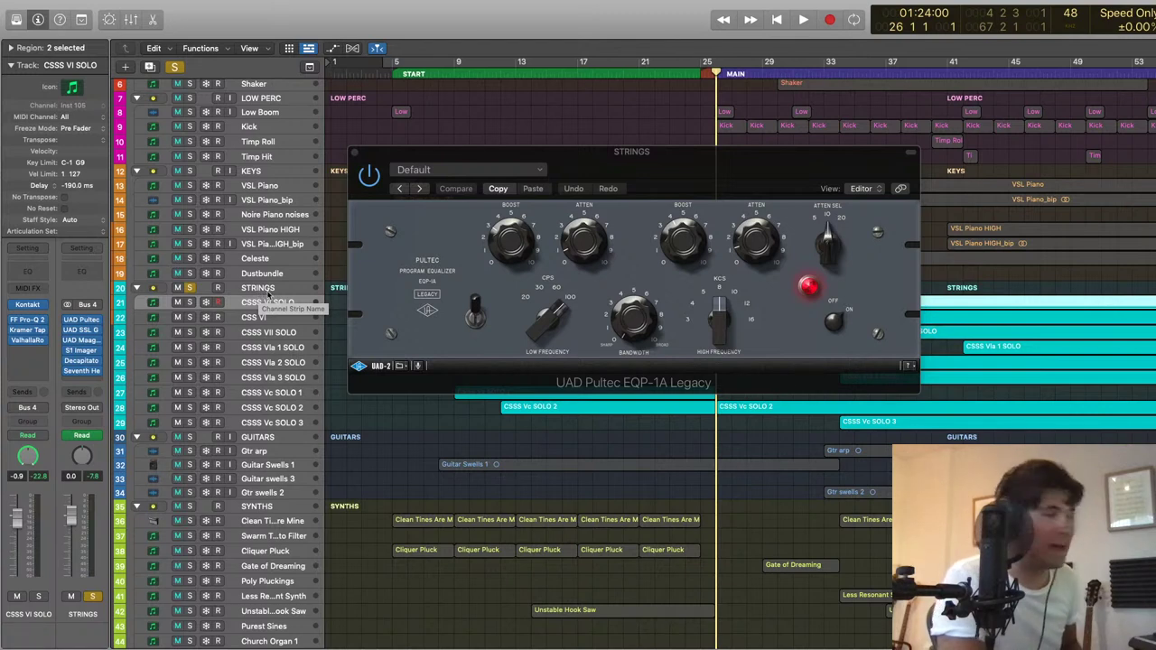
pyautogui.click(355, 154)
pyautogui.click(355, 154)
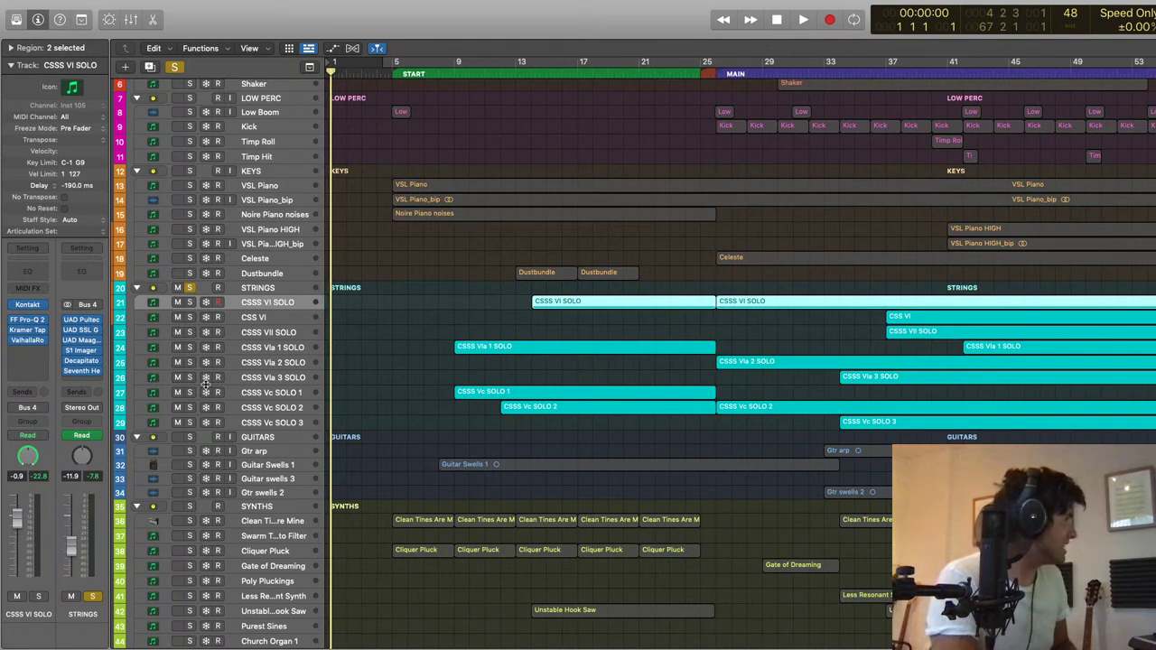
# Step: Select the CSS VI track to examine its channel strip and pan setting, and clear the region selection
pyautogui.click(253, 318)
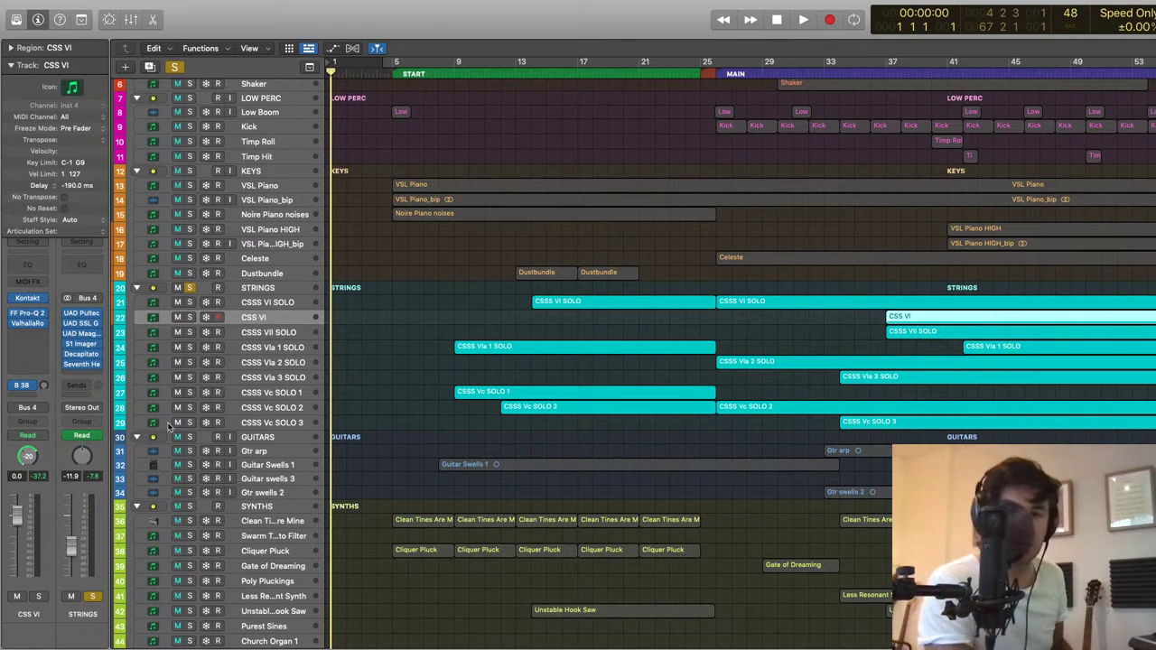
pyautogui.moveTo(30, 457); pyautogui.dragTo(22, 466)
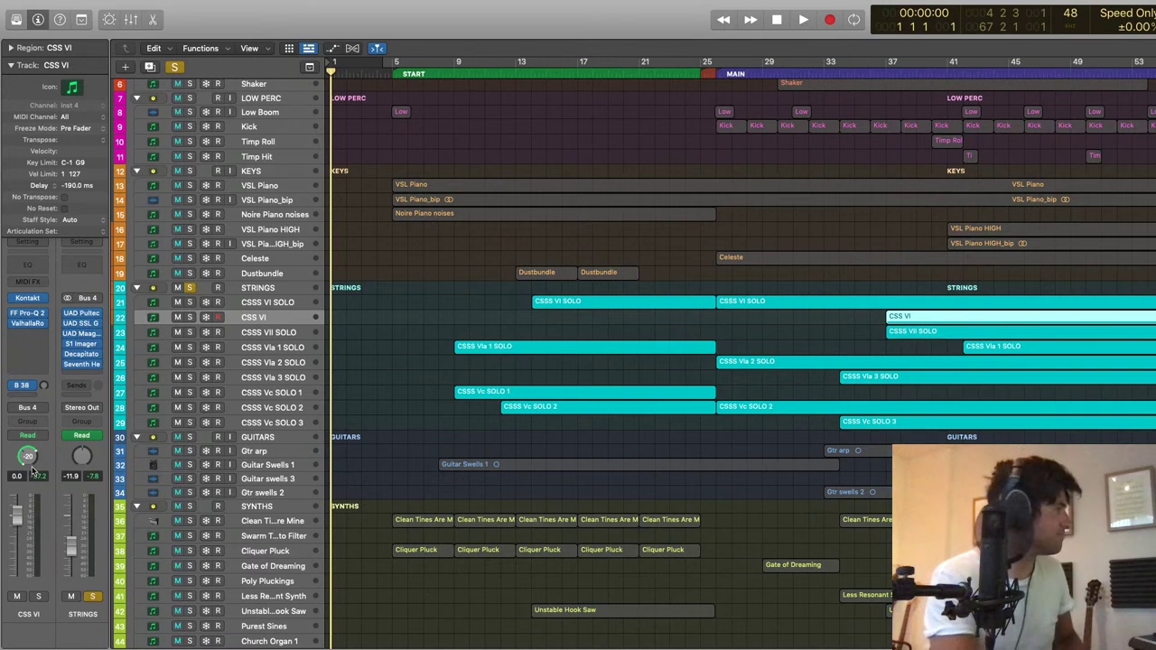
pyautogui.click(486, 417)
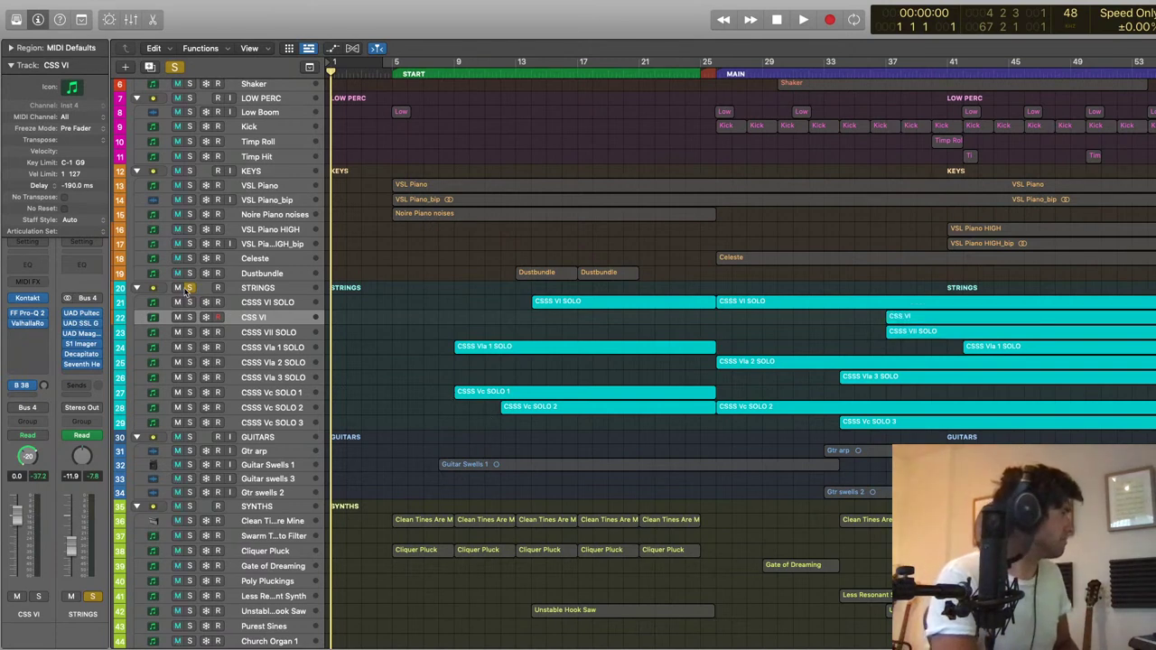
# Step: Select the CSSS Vla 2 SOLO track, examine its Kontakt solo viola articulations and mic settings, and close the instrument window
pyautogui.click(260, 423)
pyautogui.press('Up')
pyautogui.press('Up')
pyautogui.press('Up')
pyautogui.press('Up')
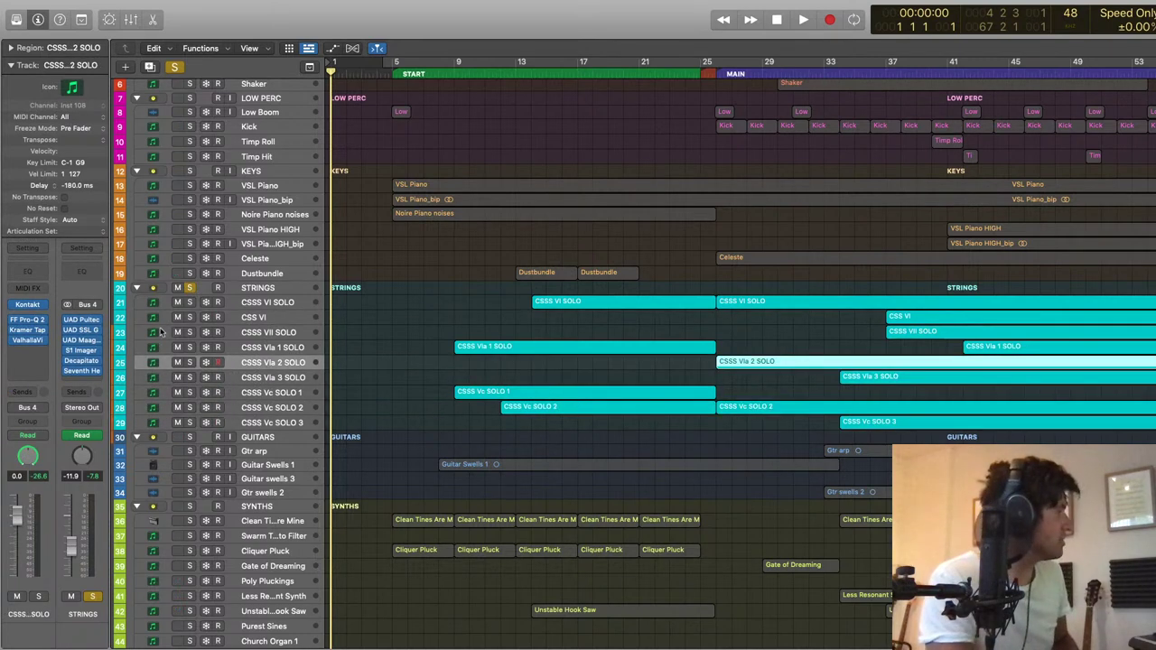
pyautogui.click(27, 308)
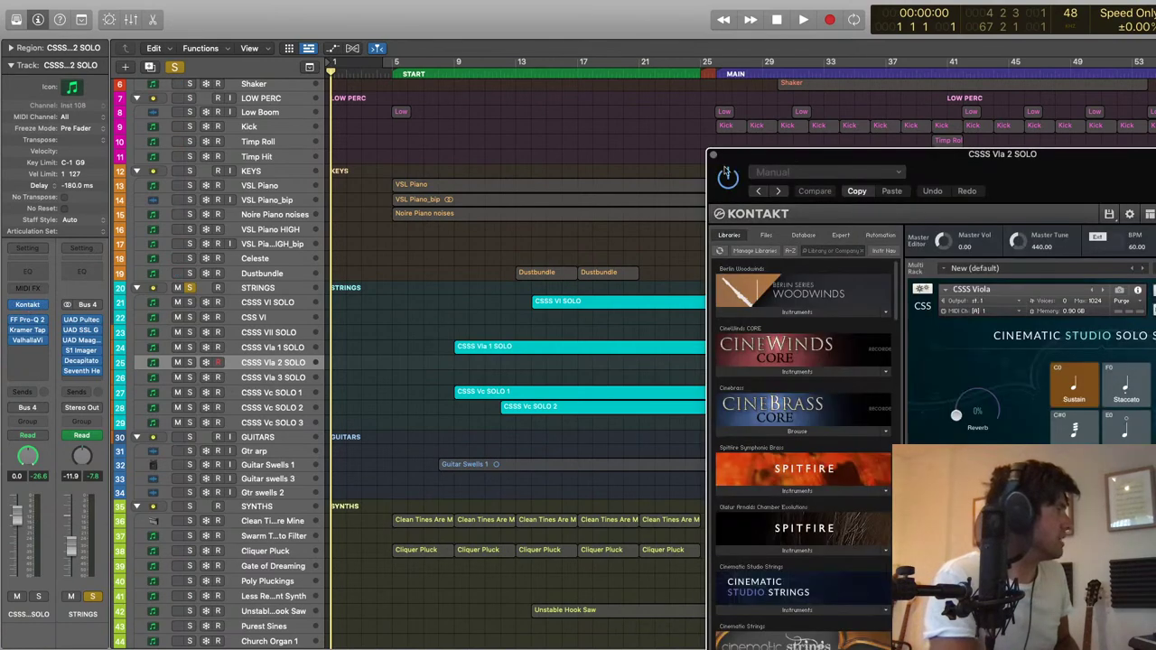
pyautogui.moveTo(977, 170); pyautogui.dragTo(444, 96)
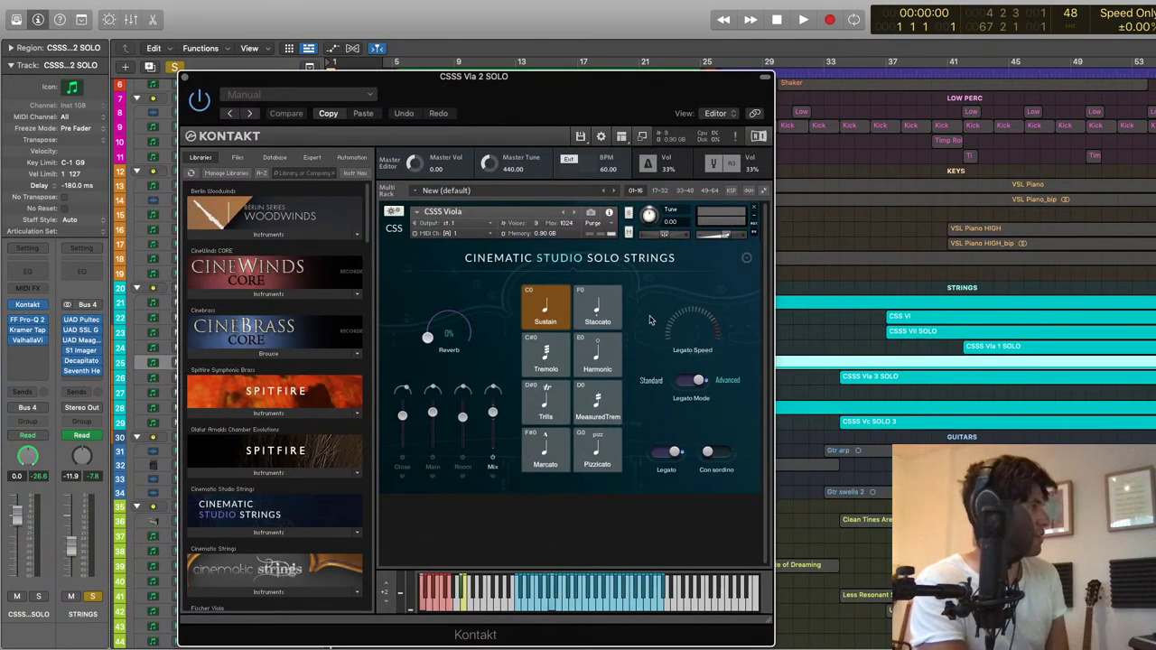
pyautogui.moveTo(550, 108); pyautogui.dragTo(599, 84)
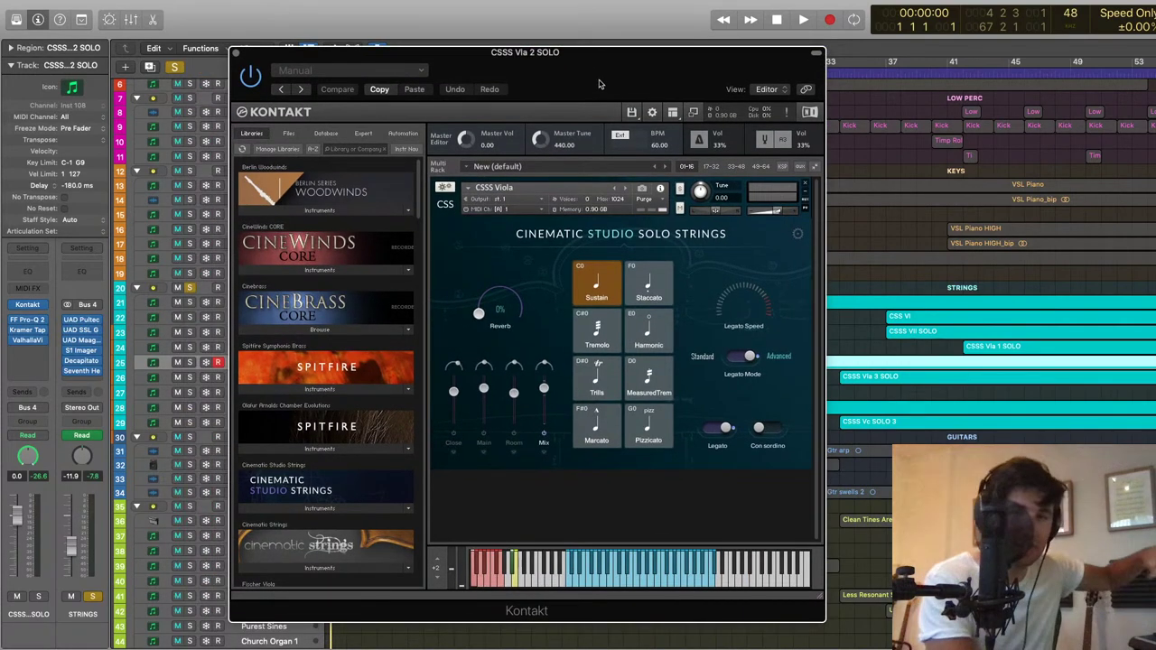
pyautogui.click(235, 52)
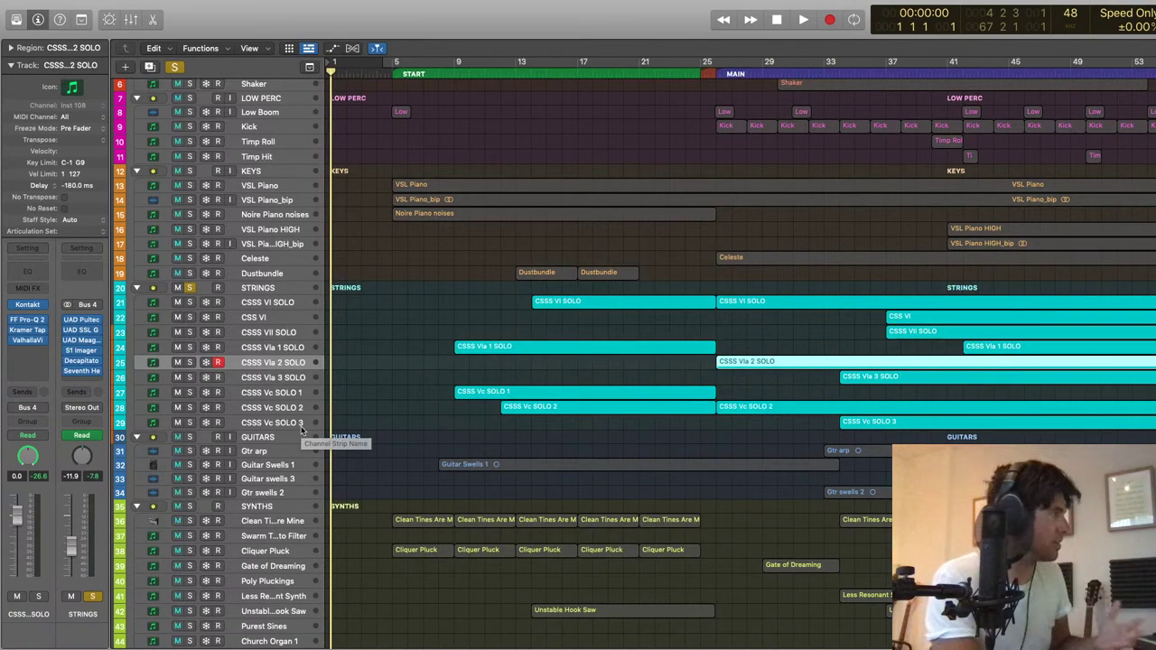
# Step: Unsolo the STRINGS track and examine the four solo cello regions' notes and modulation curves together in the Piano Roll
pyautogui.click(189, 287)
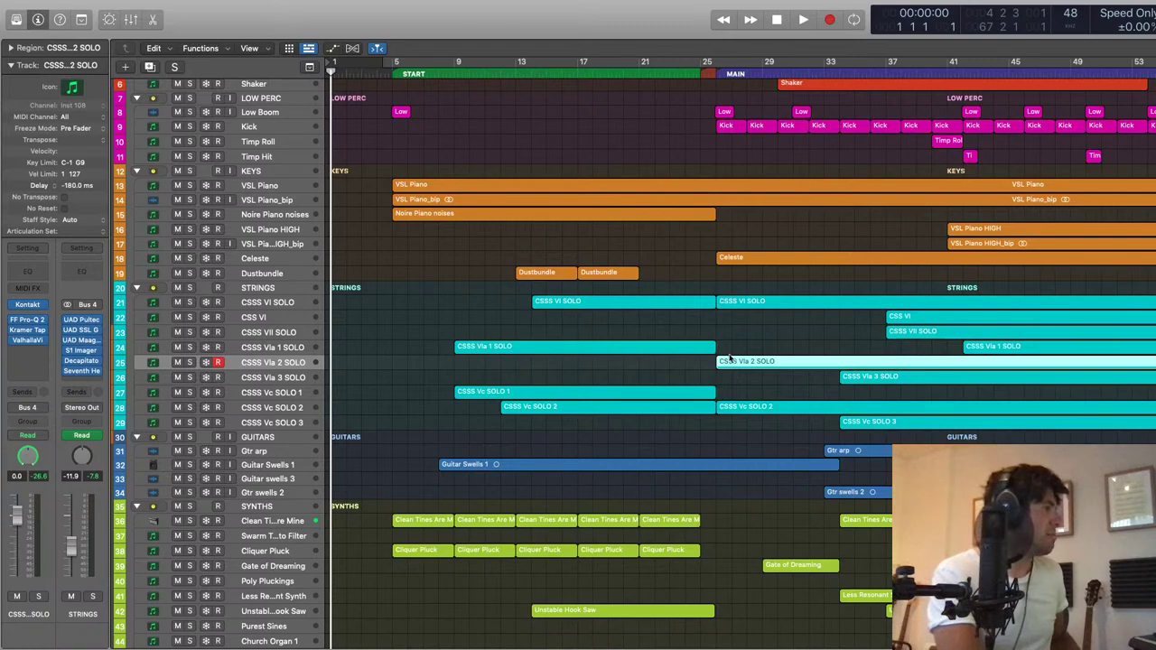
pyautogui.moveTo(432, 376); pyautogui.dragTo(584, 394)
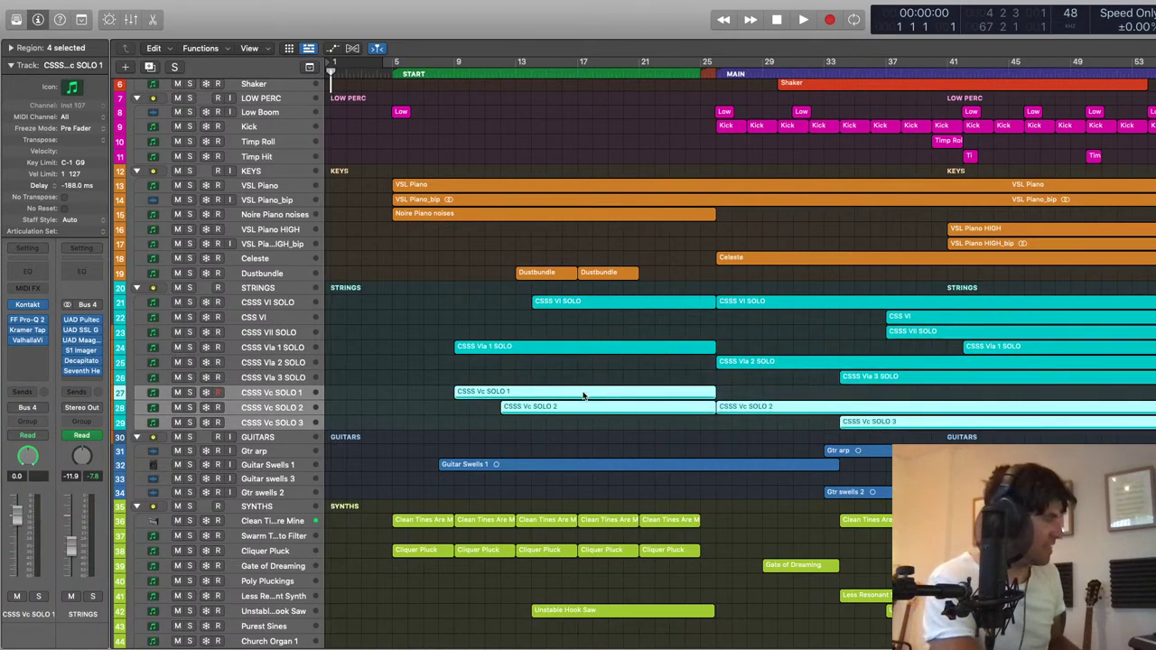
pyautogui.press('p')
pyautogui.hscroll(10, 900, 340)
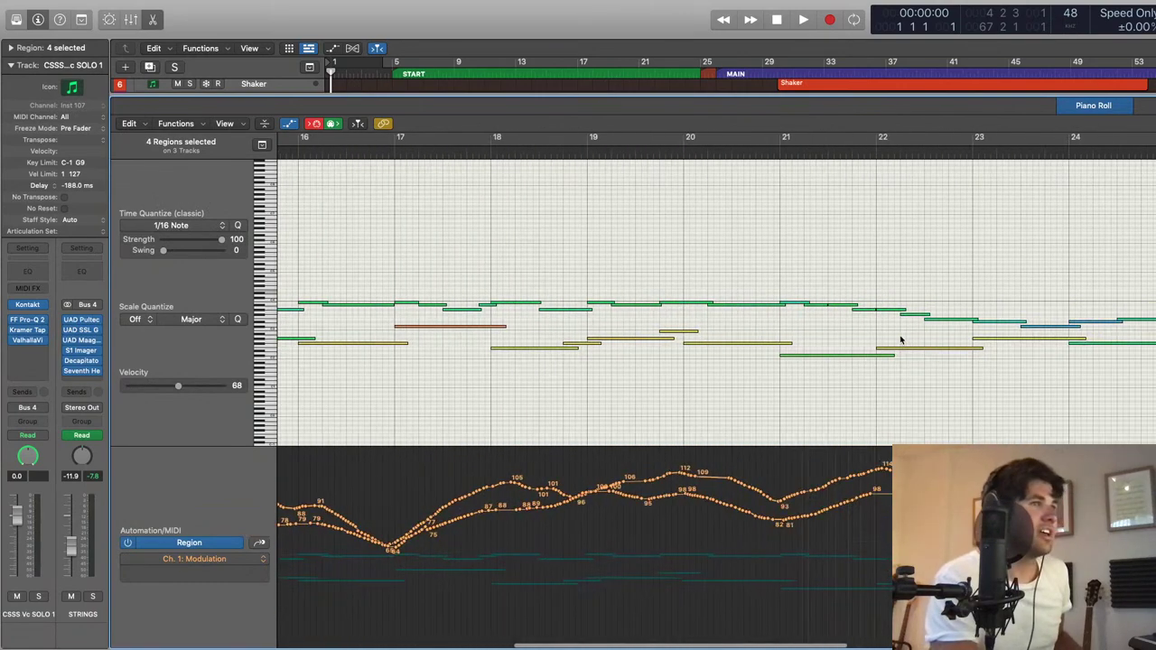
pyautogui.hscroll(5, 1057, 289)
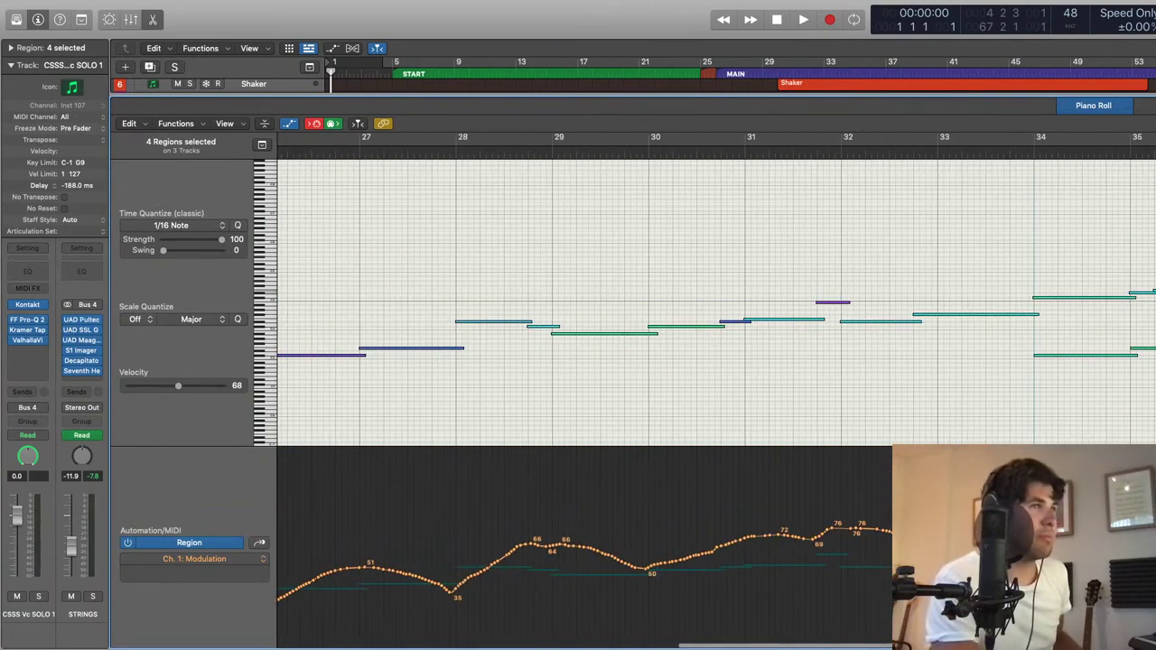
pyautogui.click(1025, 148)
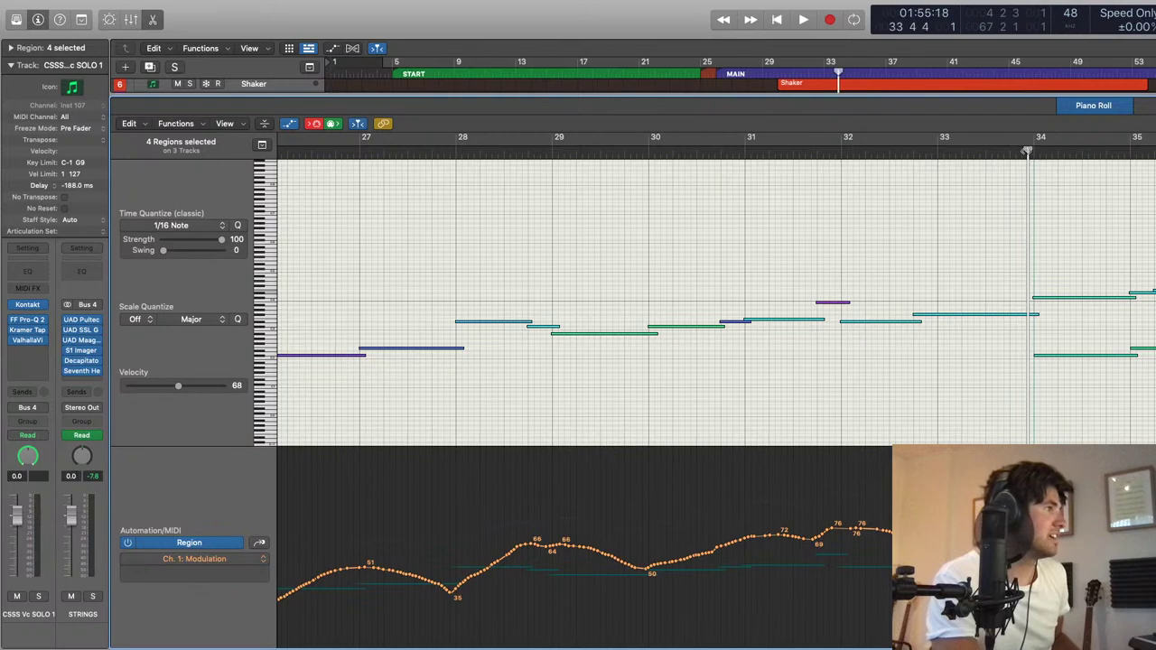
pyautogui.hscroll(9, 1105, 240)
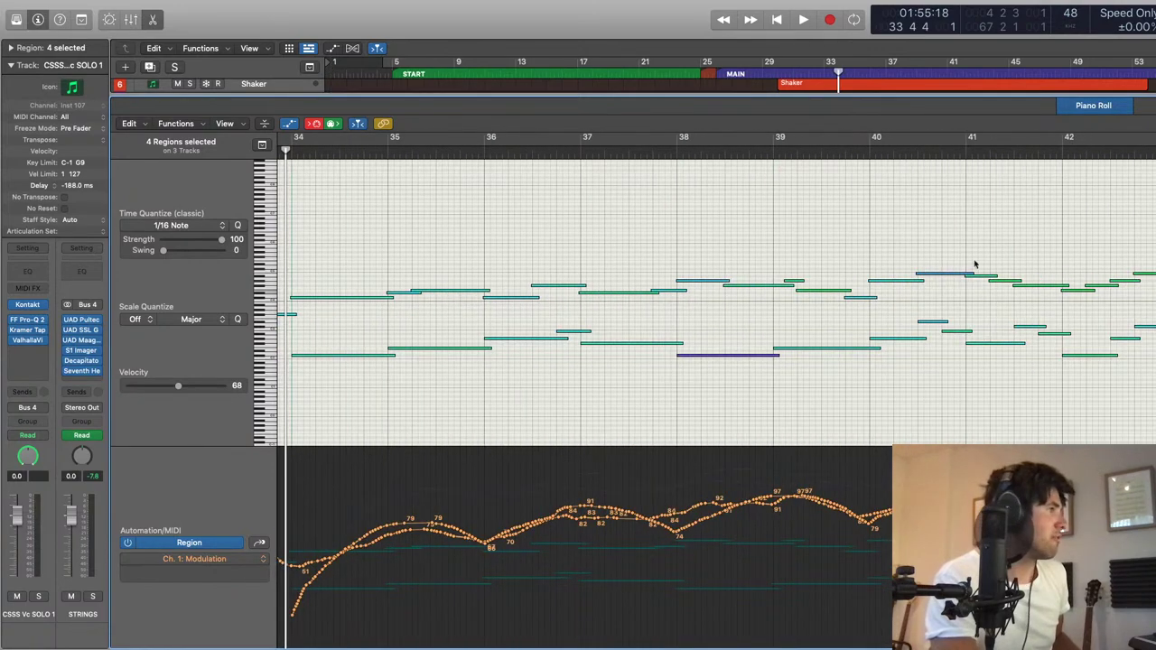
pyautogui.hscroll(-12, 1019, 281)
pyautogui.hscroll(-10, 904, 317)
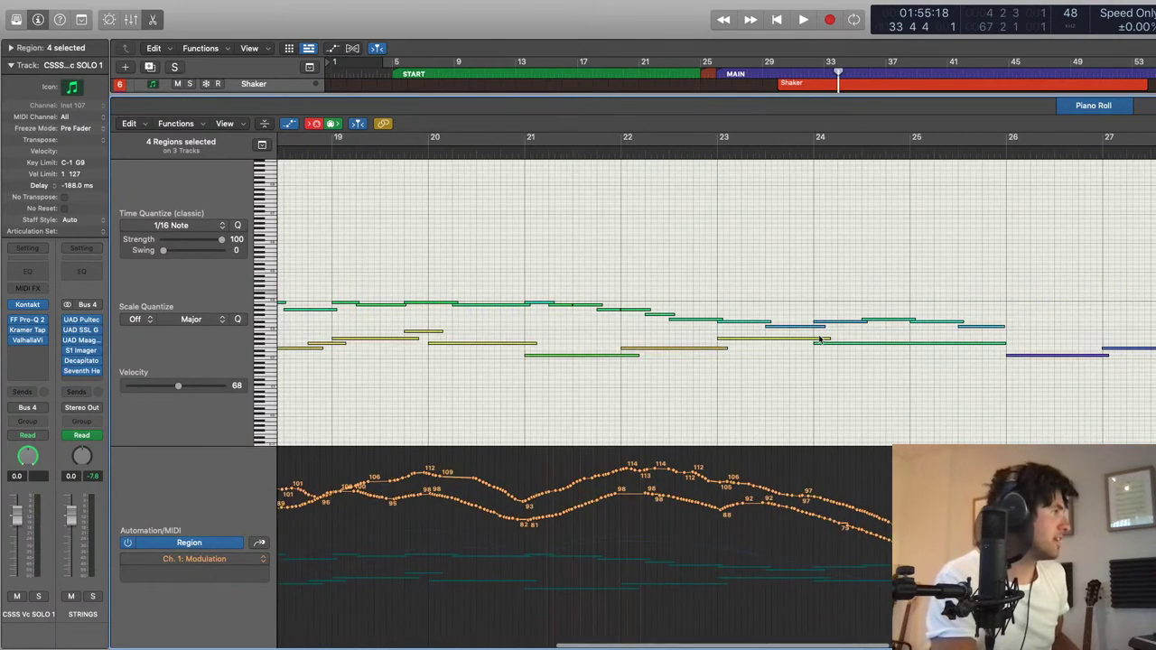
pyautogui.press('p')
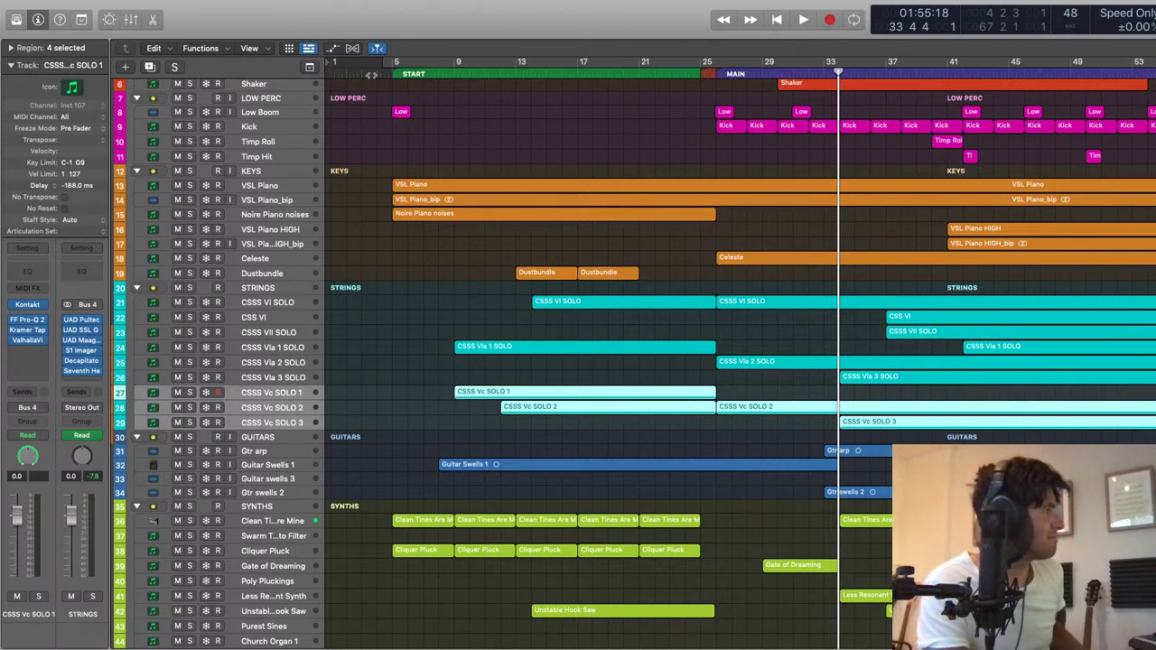
# Step: Play the arrangement from bar 5, solo the STRINGS track and skip playback ahead within the START section
pyautogui.moveTo(381, 74); pyautogui.dragTo(391, 72)
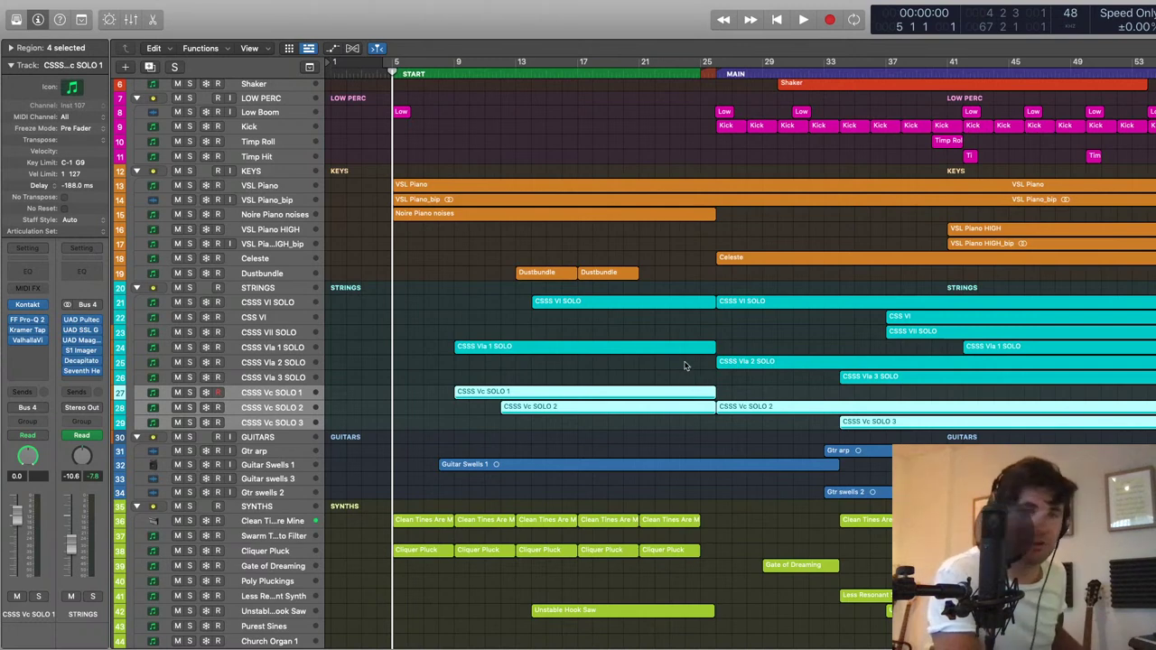
pyautogui.click(386, 276)
pyautogui.press('space')
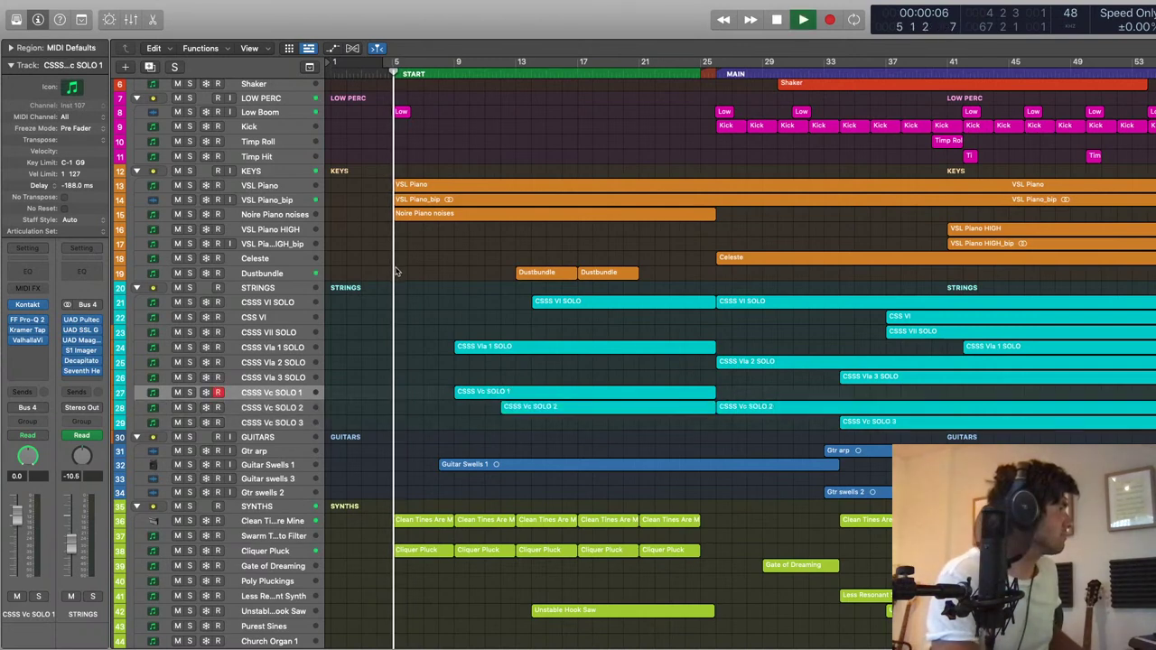
pyautogui.click(190, 289)
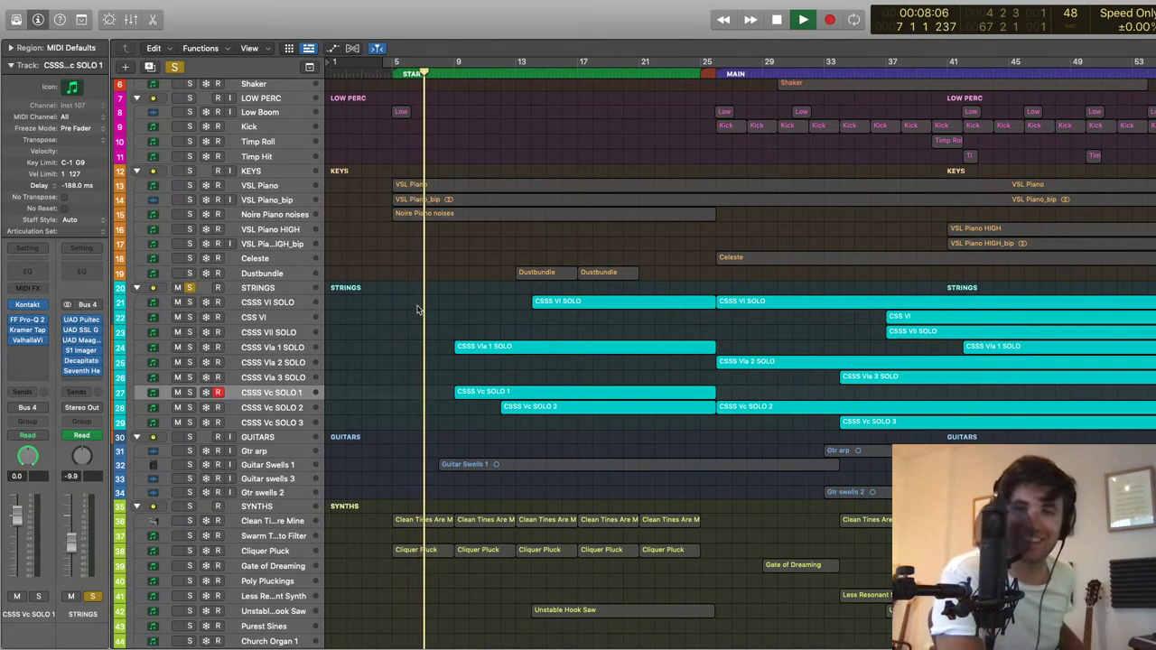
pyautogui.click(485, 72)
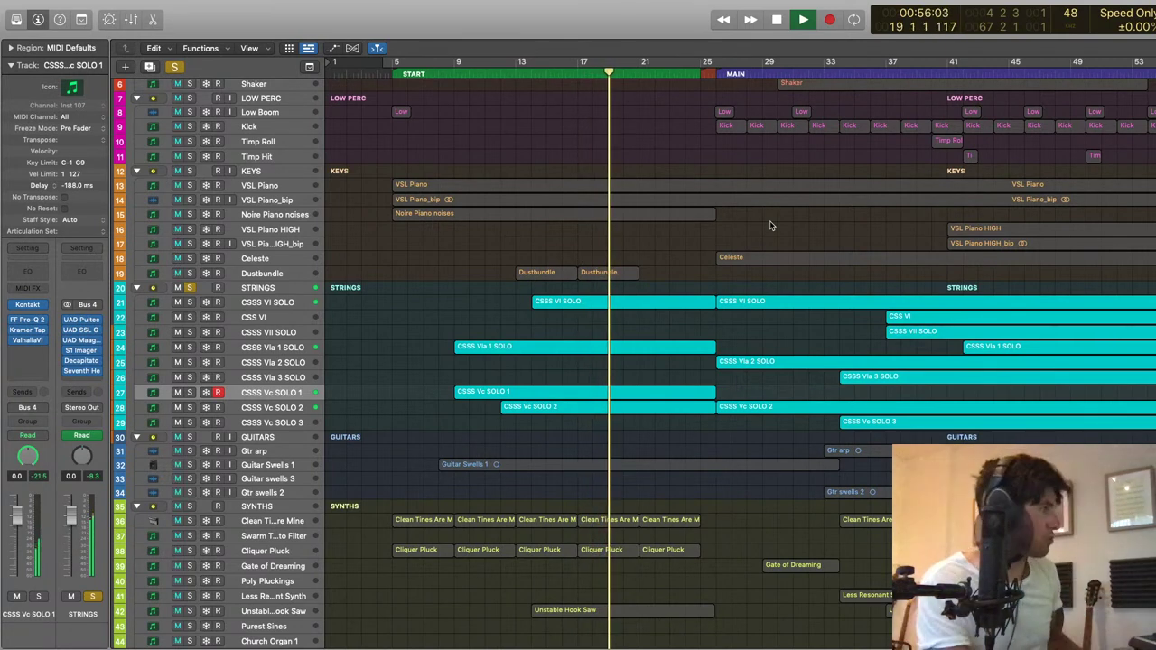
# Step: Select all 12 string regions and follow their notes and modulation curves in the Piano Roll into the MAIN section during playback
pyautogui.click(614, 303)
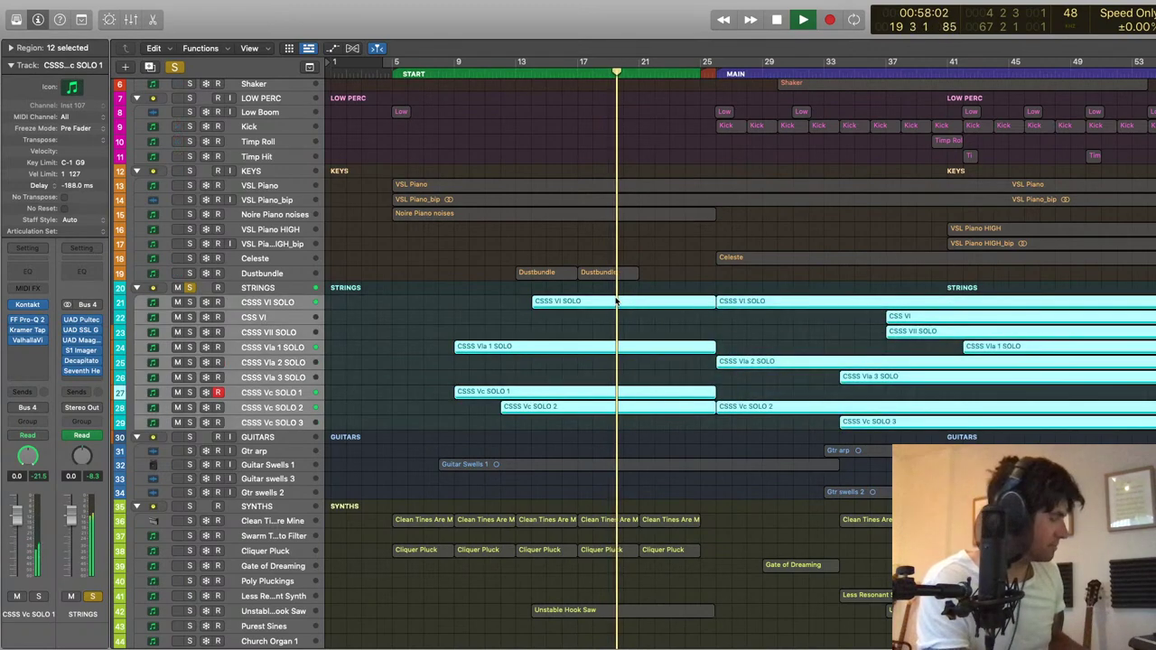
pyautogui.press('p')
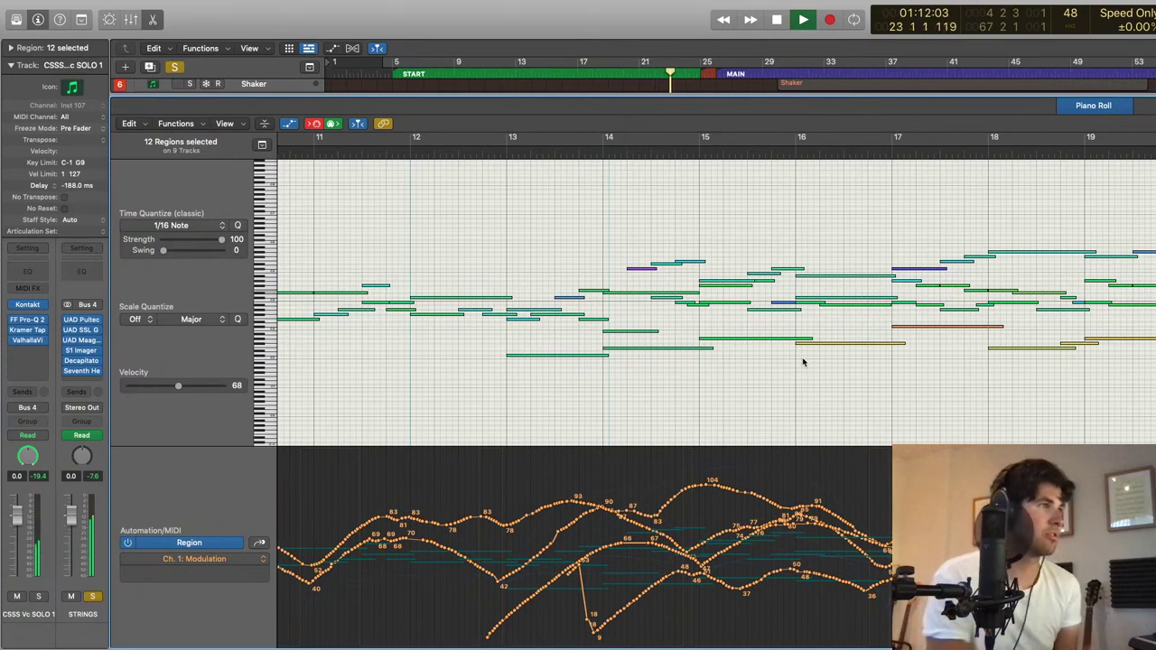
pyautogui.hscroll(15, 805, 363)
pyautogui.hscroll(-1, 804, 362)
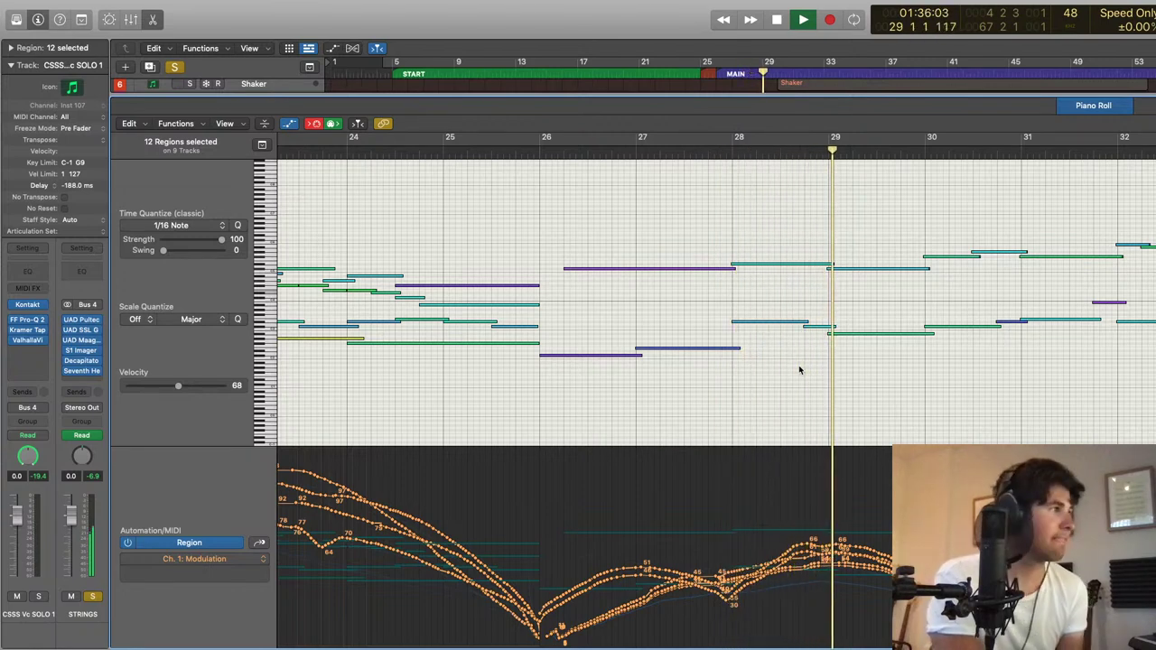
pyautogui.hscroll(10, 800, 369)
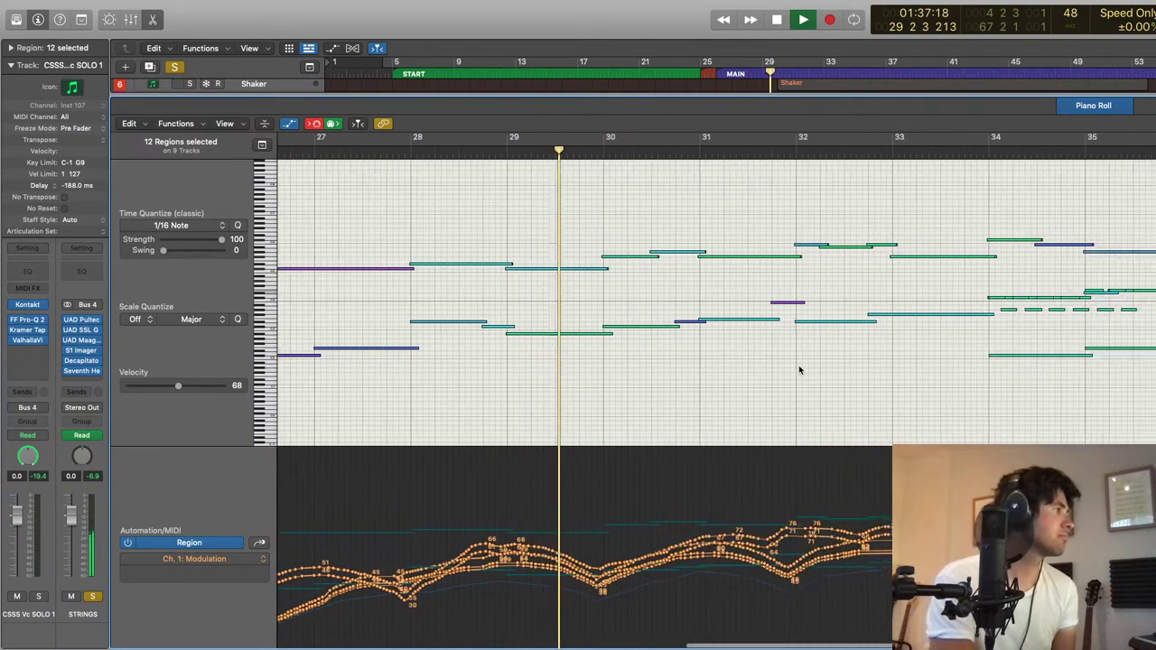
pyautogui.hscroll(2, 799, 390)
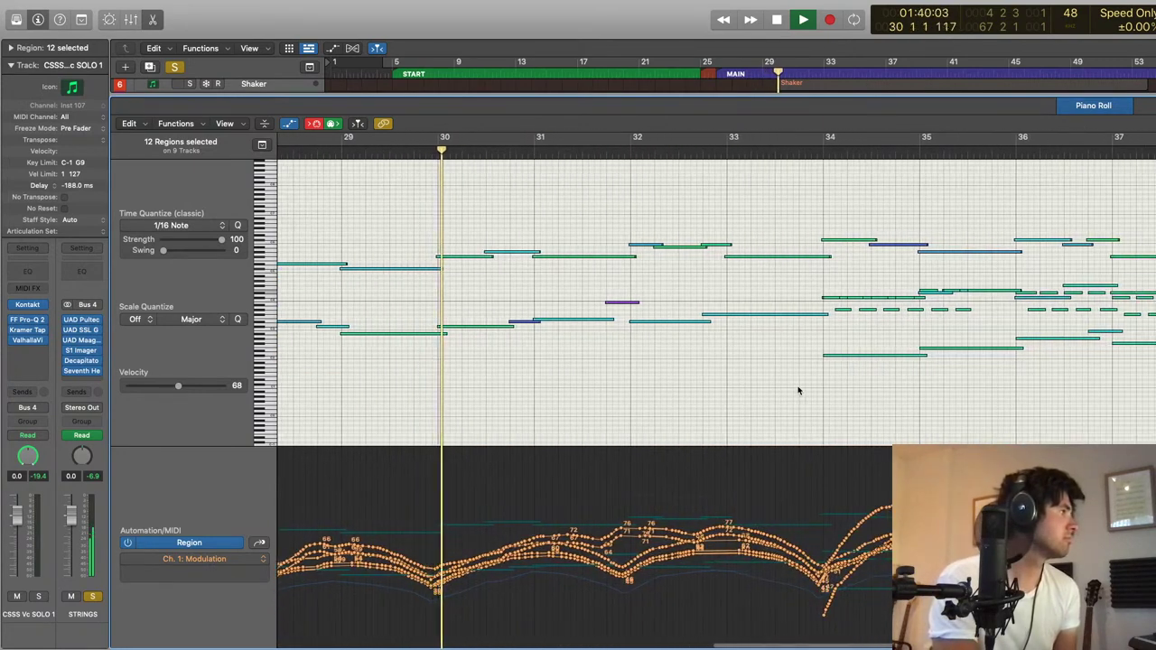
pyautogui.hscroll(1, 799, 390)
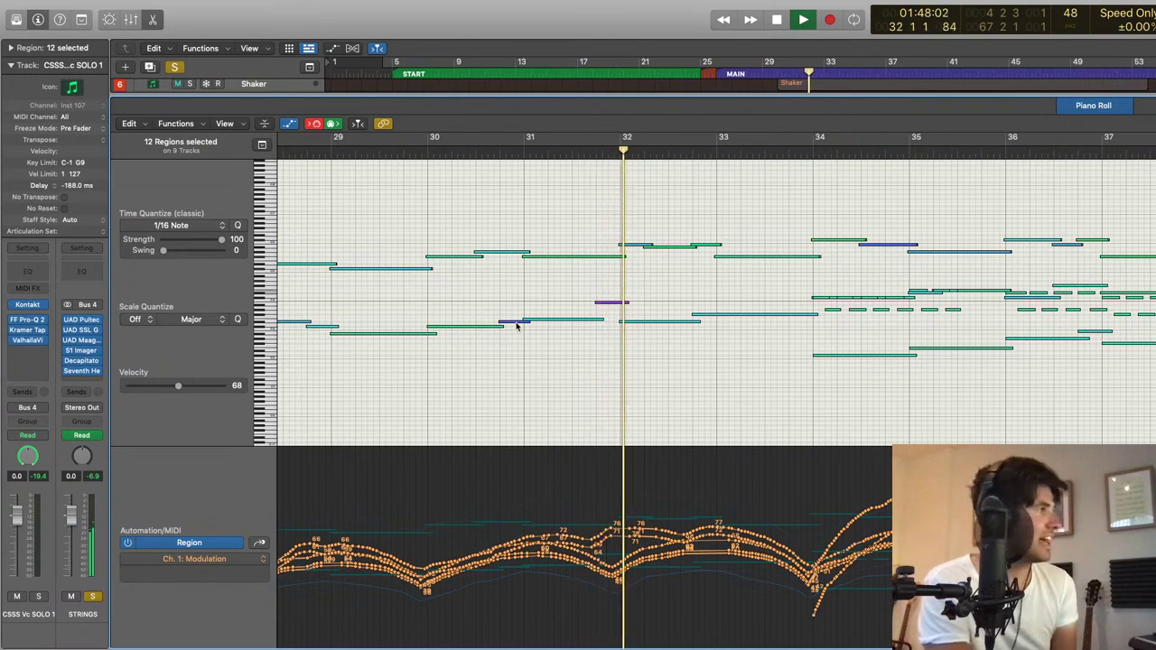
# Step: Open Decapitator on the STRINGS track to examine its drive, tone and mix settings, and close it
pyautogui.moveTo(515, 327)
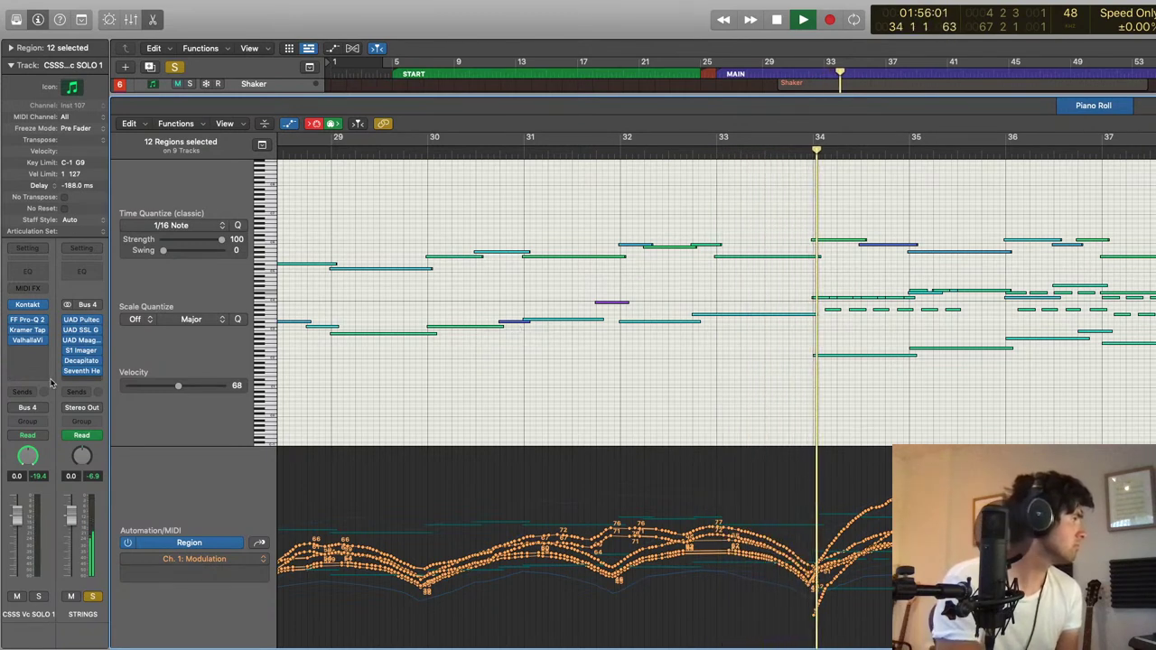
pyautogui.click(80, 362)
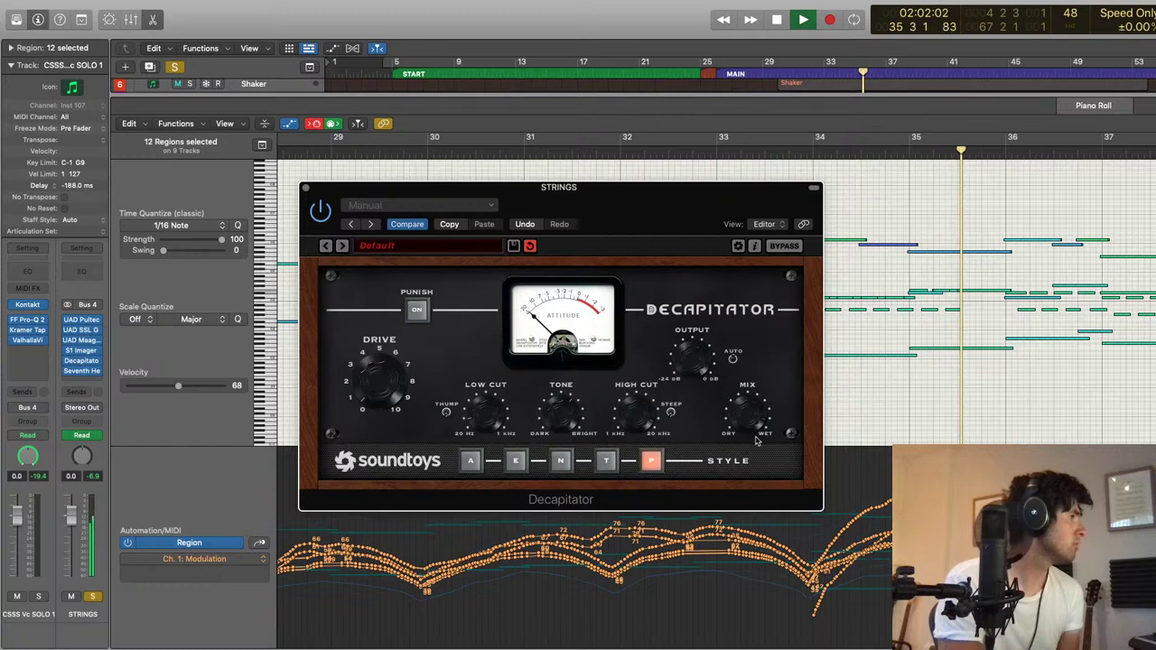
pyautogui.click(306, 189)
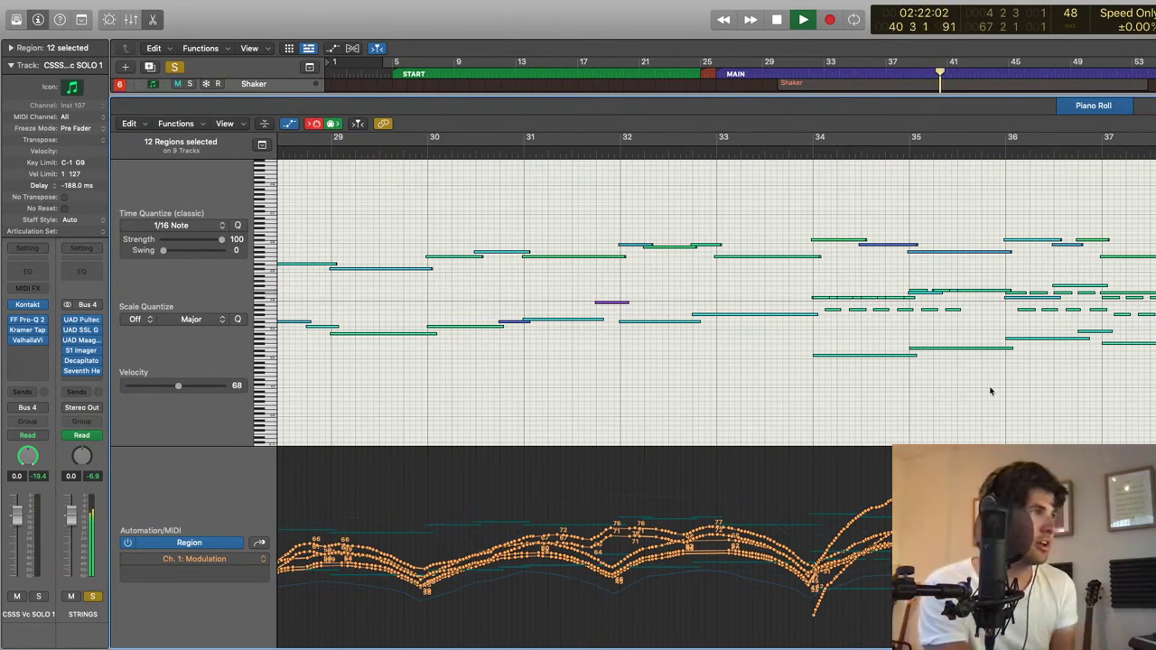
# Step: Follow the layered string notes and modulation curves in the Piano Roll from bar 34 to bar 53 during playback
pyautogui.hscroll(10, 988, 392)
pyautogui.hscroll(3, 1079, 311)
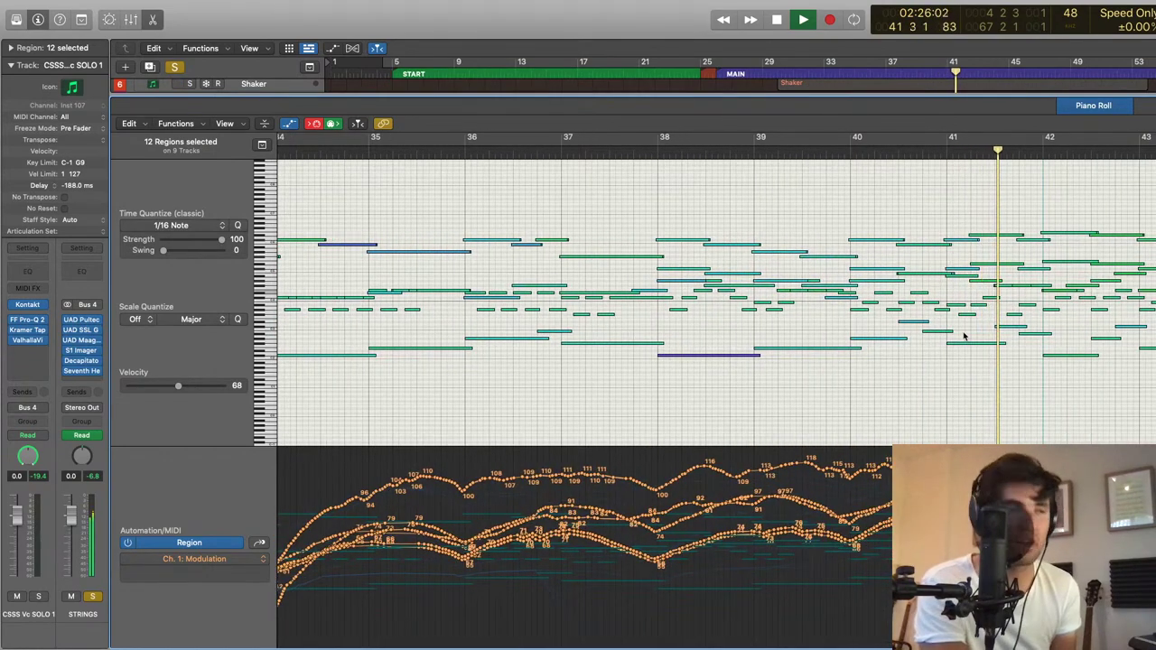
pyautogui.hscroll(5, 963, 334)
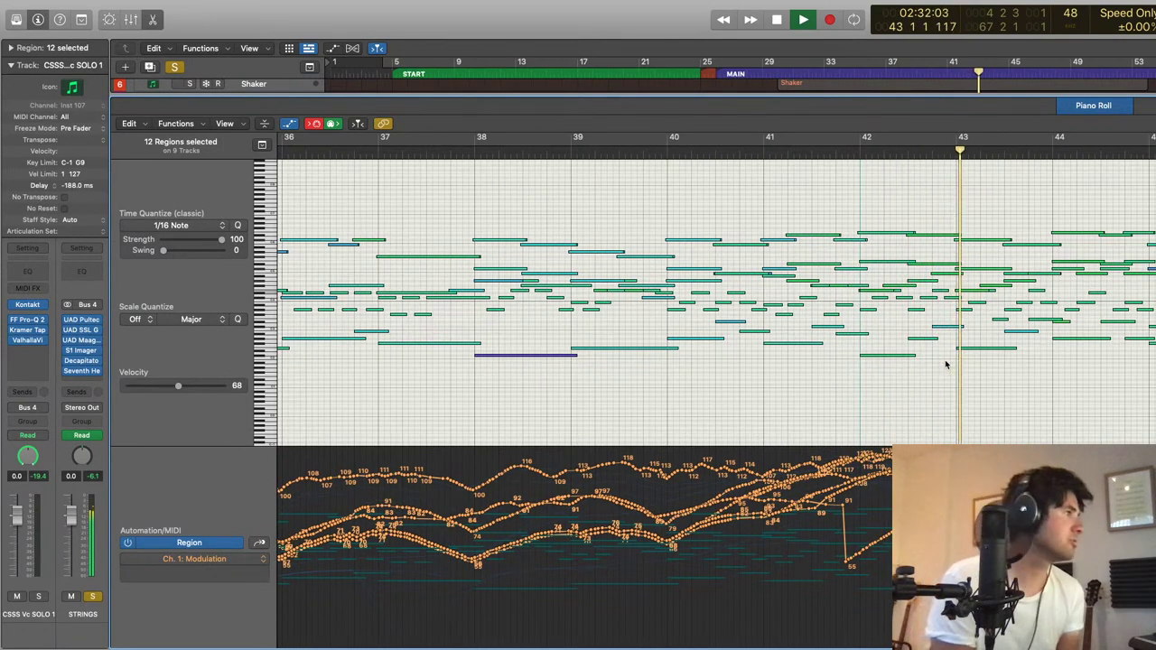
pyautogui.hscroll(10, 946, 365)
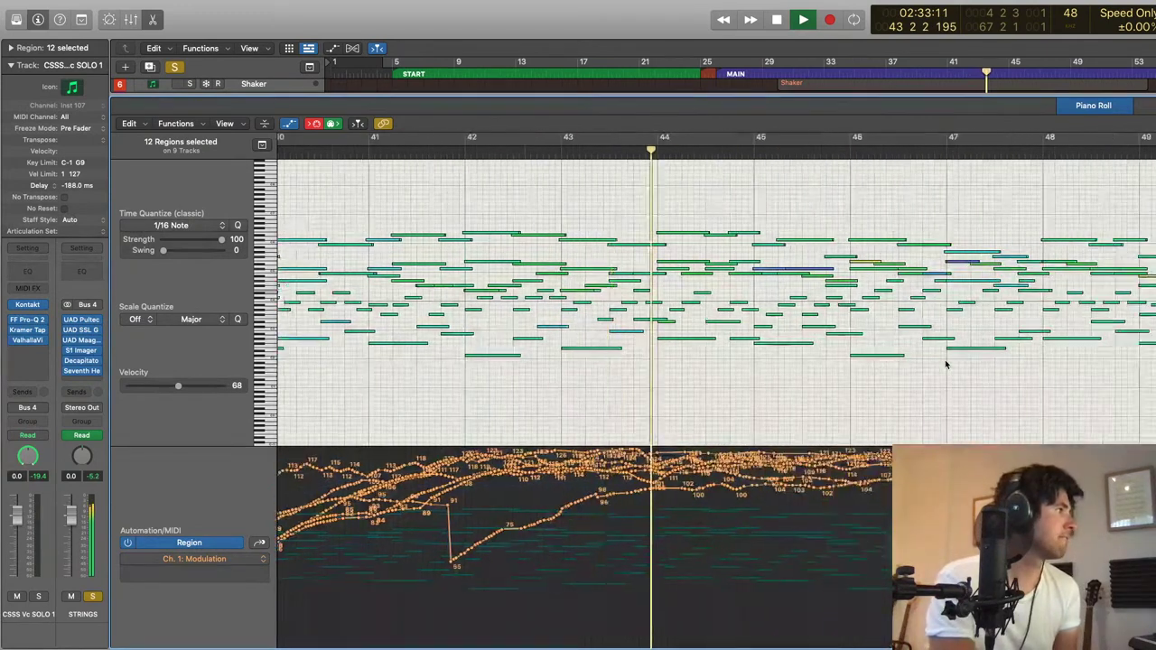
pyautogui.hscroll(4, 946, 365)
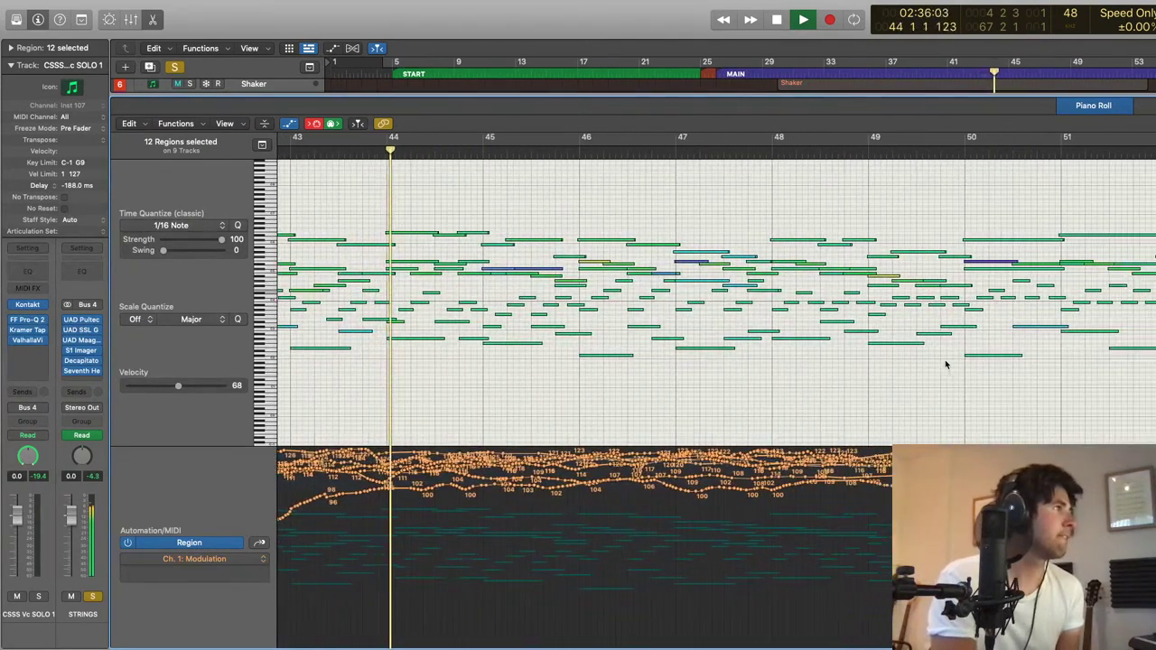
pyautogui.hscroll(4, 946, 365)
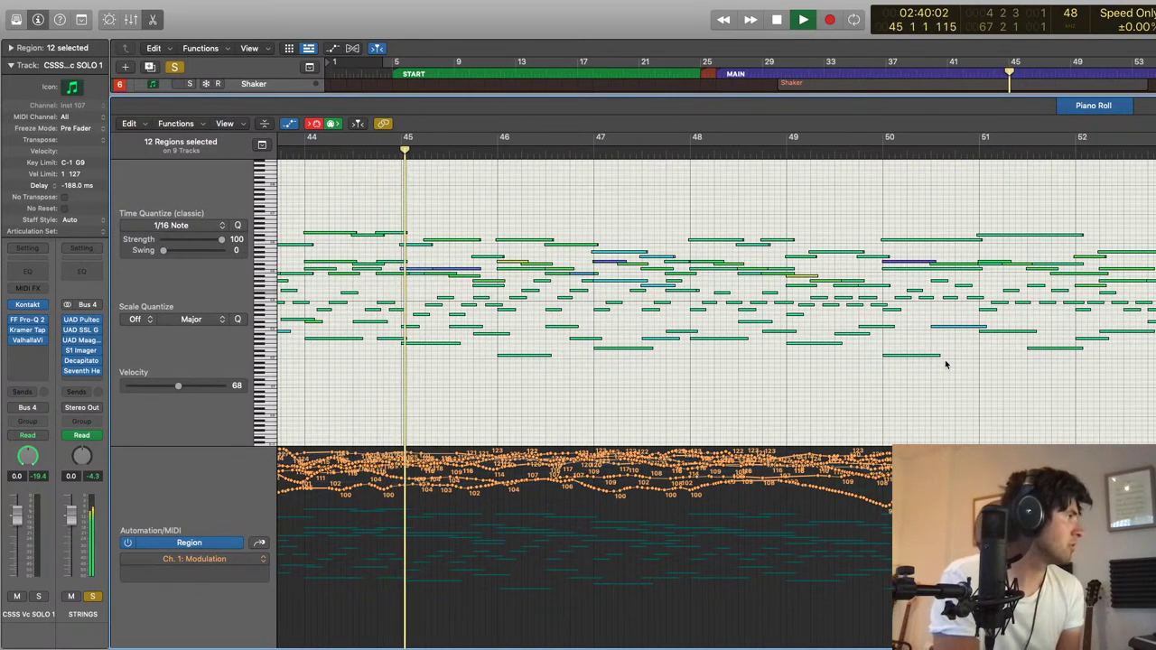
pyautogui.hscroll(2, 946, 365)
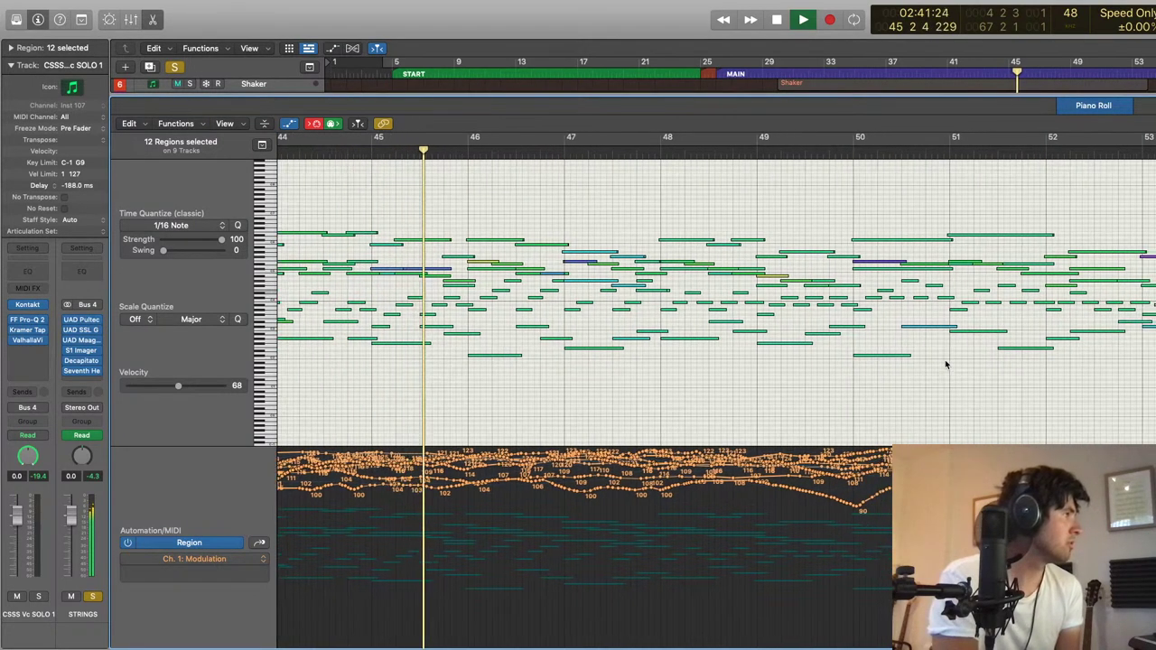
# Step: Follow the closing string notes and modulation curves in the Piano Roll through bar 55 during playback, and stop playback
pyautogui.hscroll(2, 946, 365)
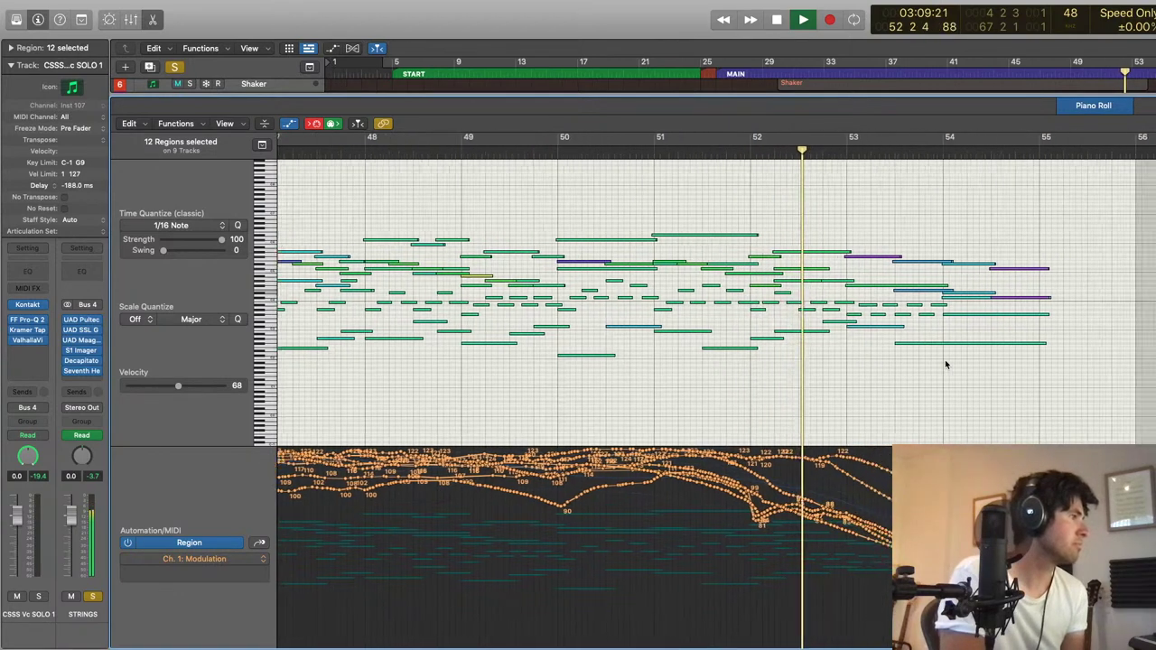
pyautogui.hscroll(10, 945, 364)
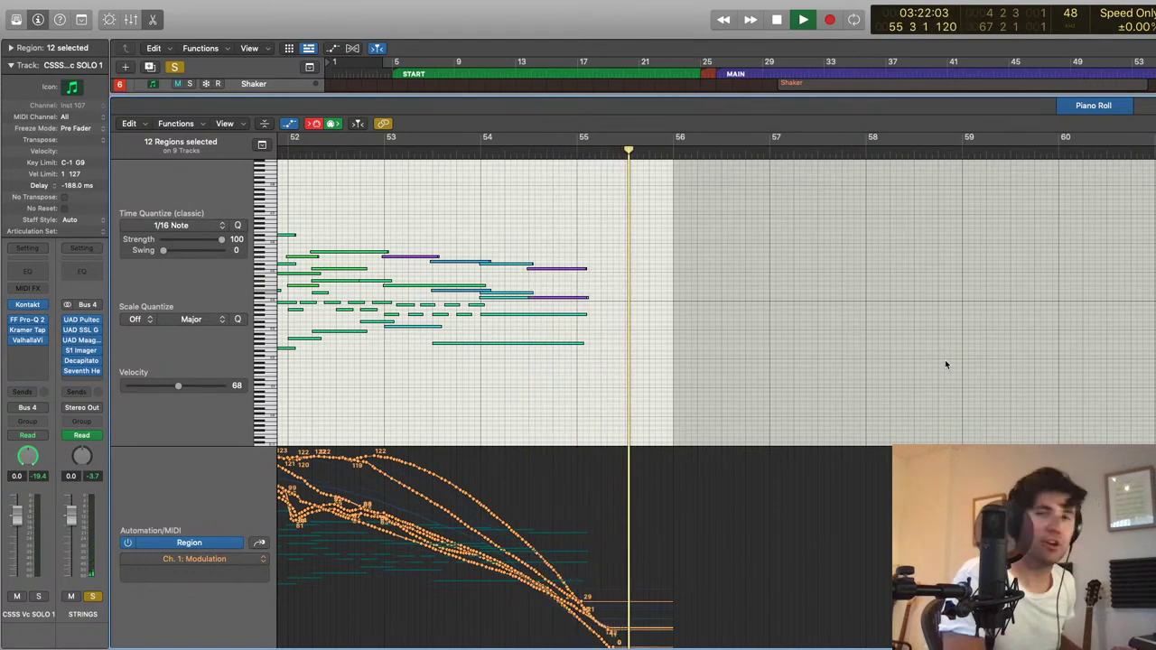
pyautogui.hscroll(-15, 946, 364)
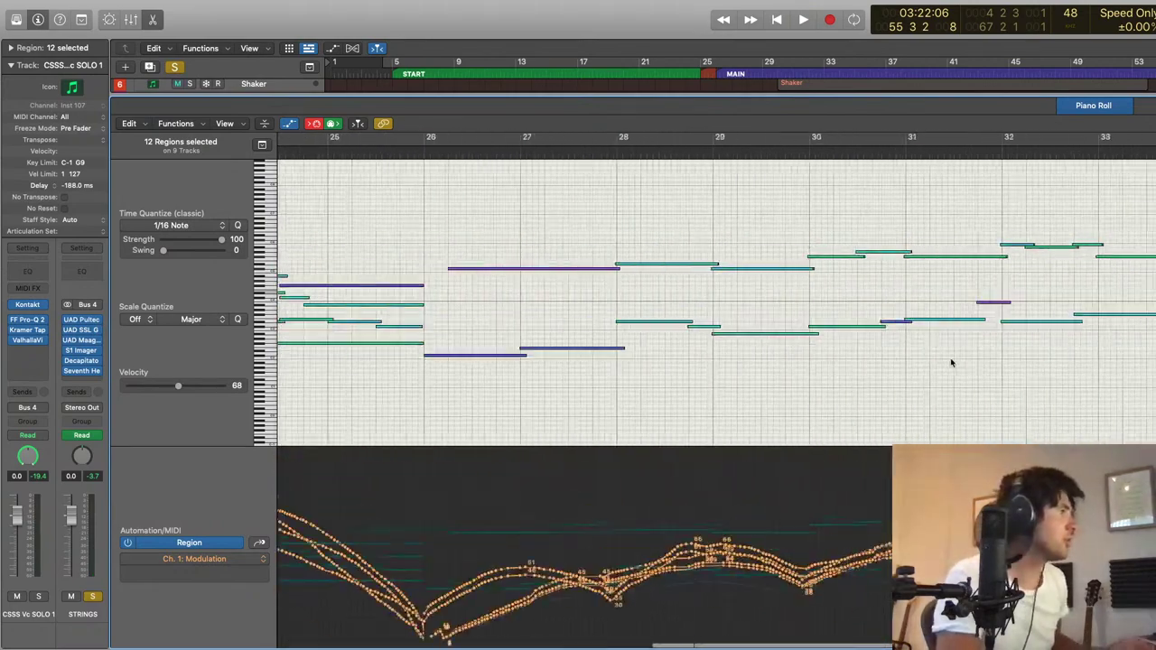
# Step: Study the layered string notes and modulation curves in the Piano Roll from bar 5 to bar 42
pyautogui.hscroll(-10, 975, 365)
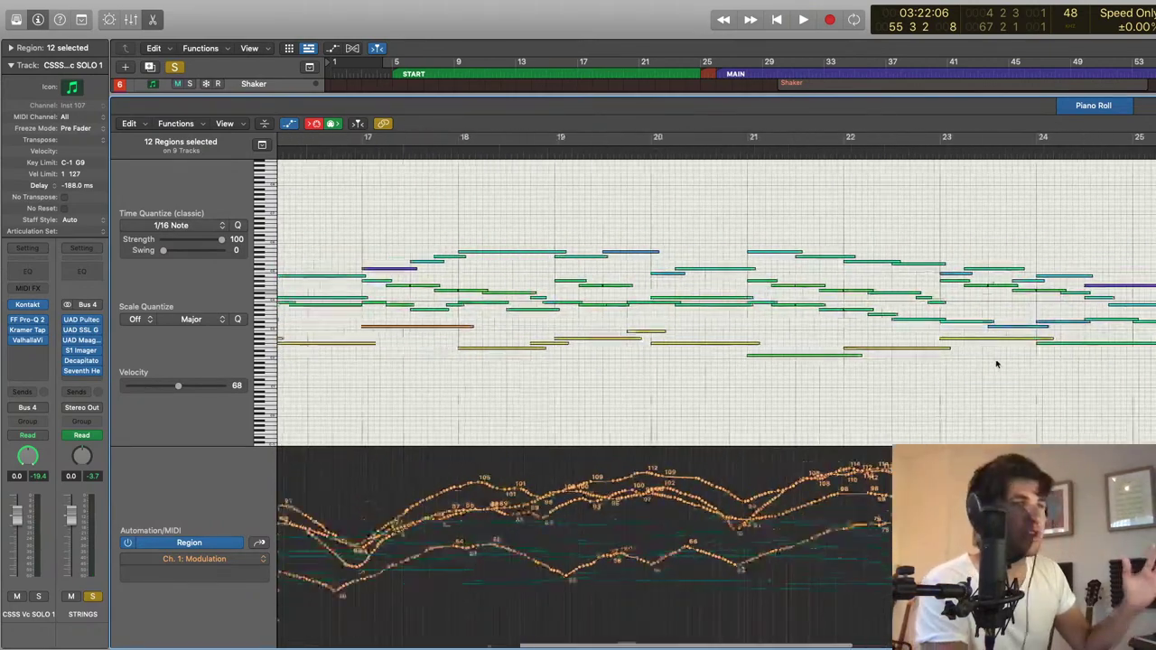
pyautogui.hscroll(-1, 1001, 363)
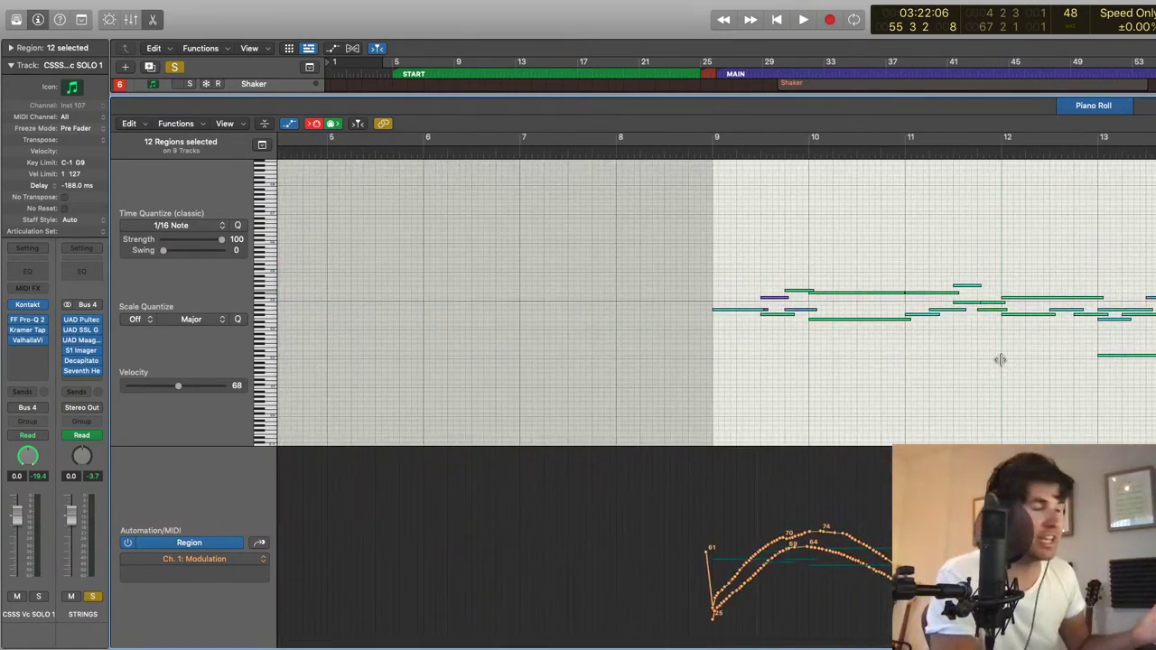
pyautogui.hscroll(8, 1037, 346)
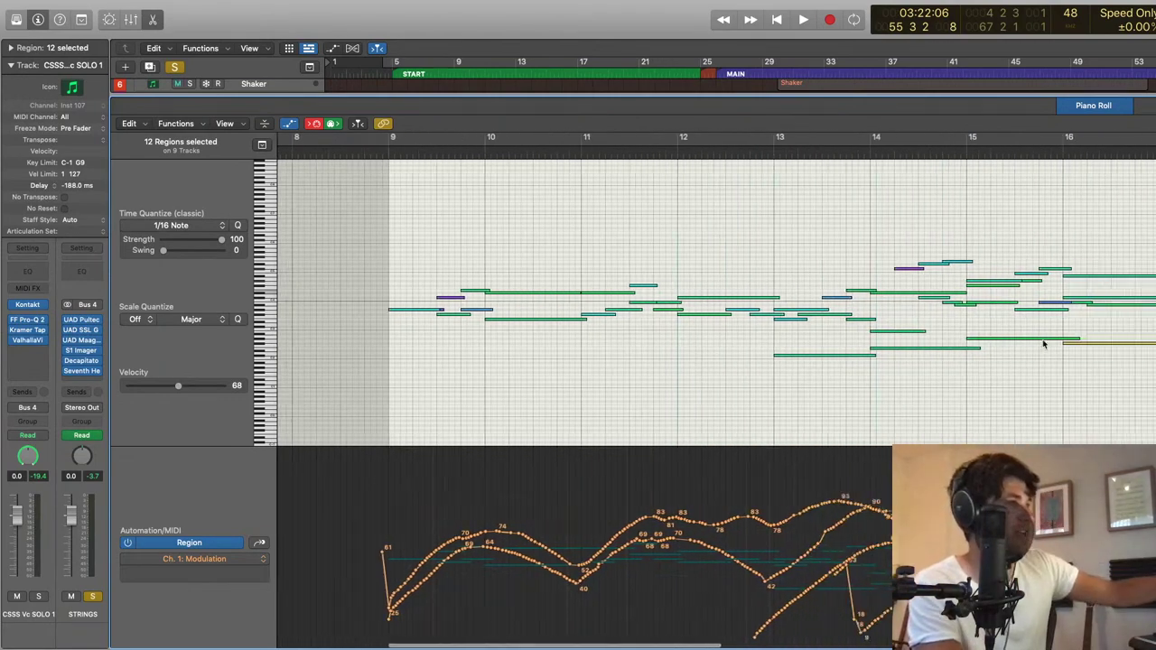
pyautogui.hscroll(9, 1039, 342)
pyautogui.hscroll(-7, 997, 342)
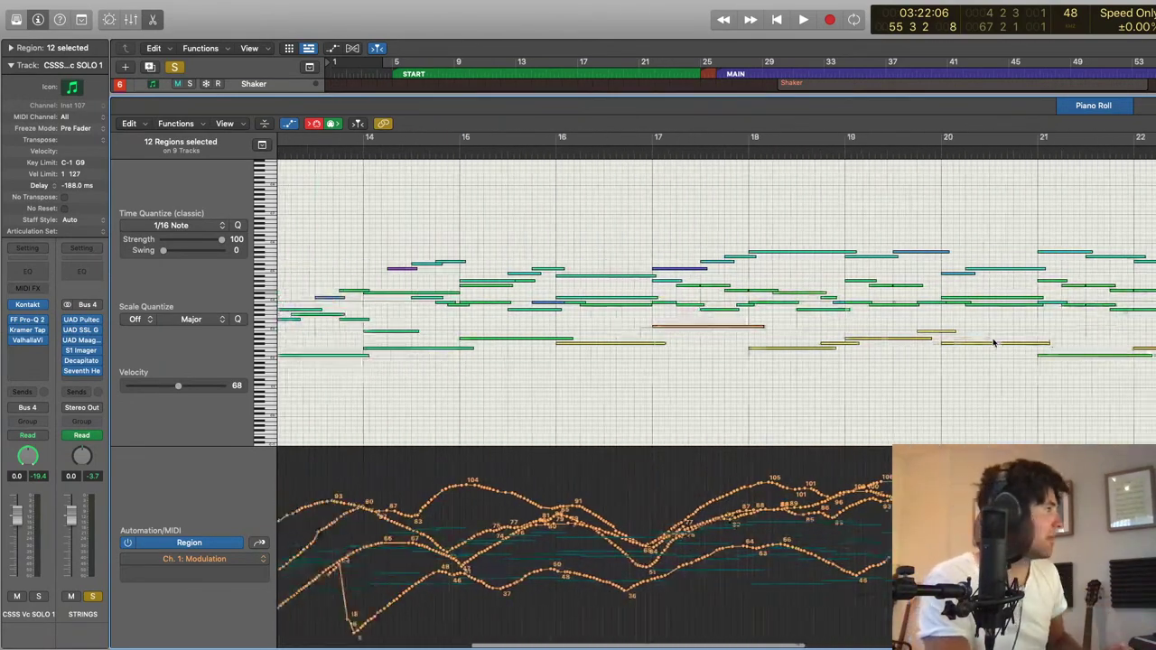
pyautogui.hscroll(-3, 519, 285)
pyautogui.hscroll(20, 1037, 349)
pyautogui.hscroll(18, 1037, 351)
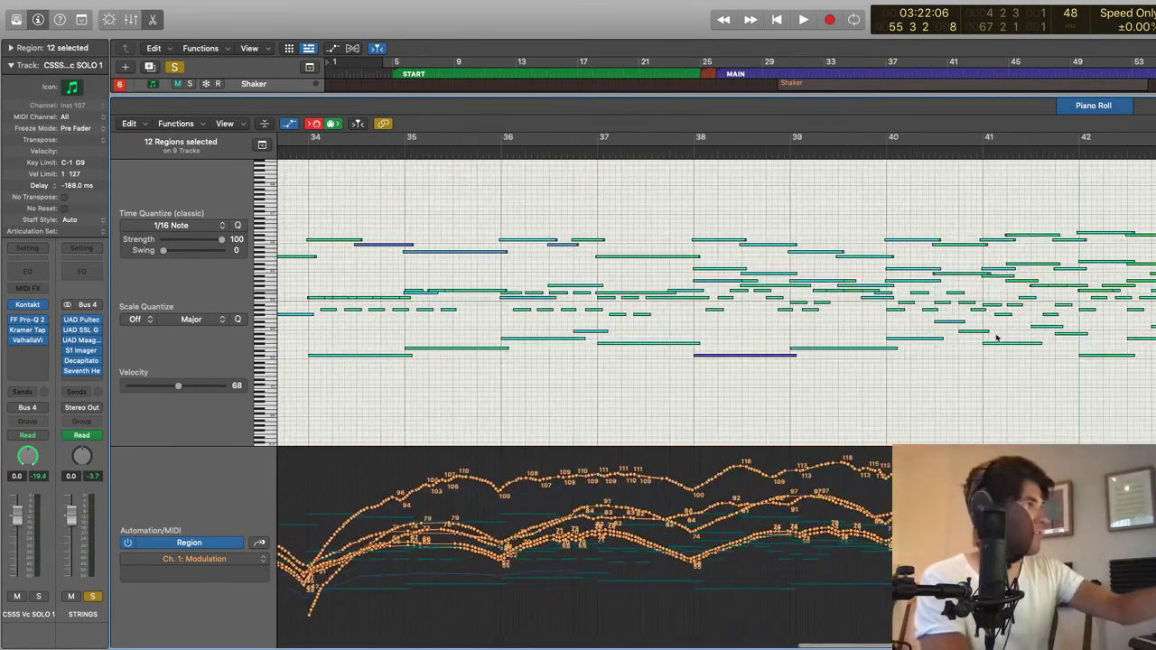
pyautogui.hscroll(6, 898, 310)
pyautogui.hscroll(-2, 899, 310)
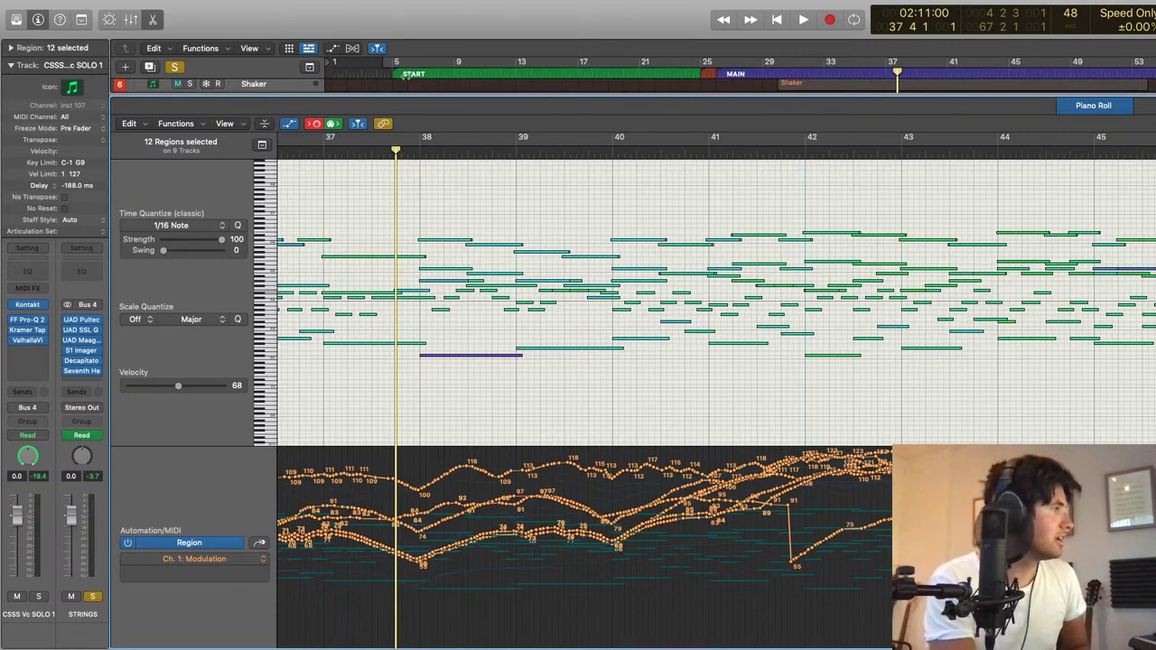
# Step: Look back over the string notes and modulation curves from bar 45 to bar 19, and close the Piano Roll
pyautogui.hscroll(-10, 610, 330)
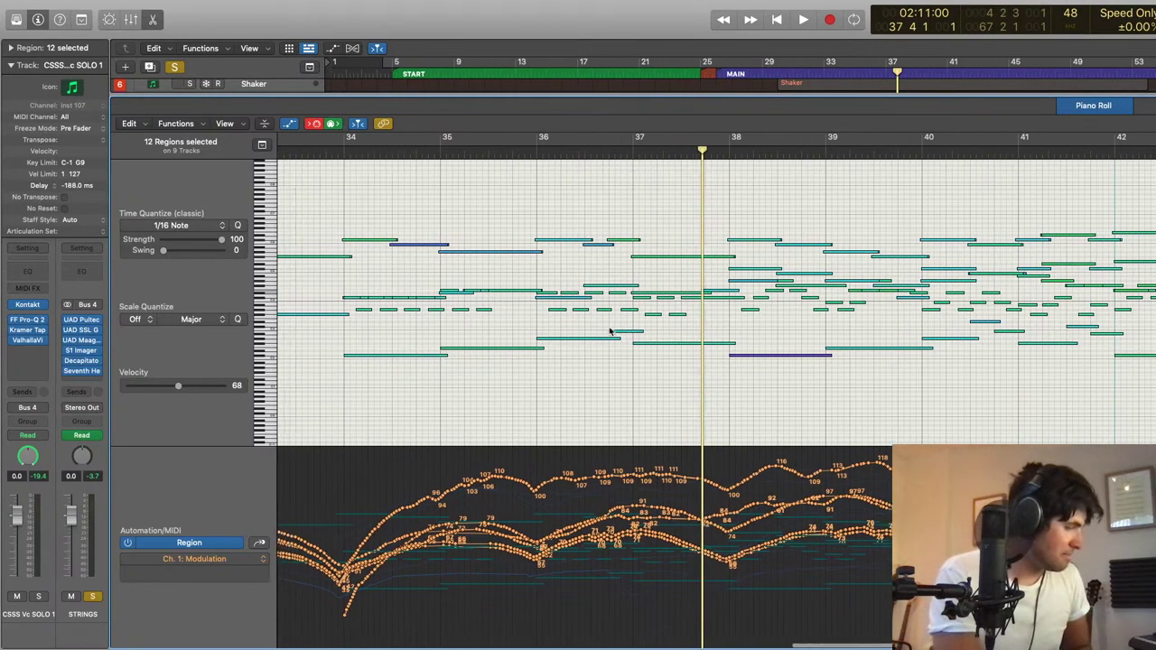
pyautogui.hscroll(-10, 637, 328)
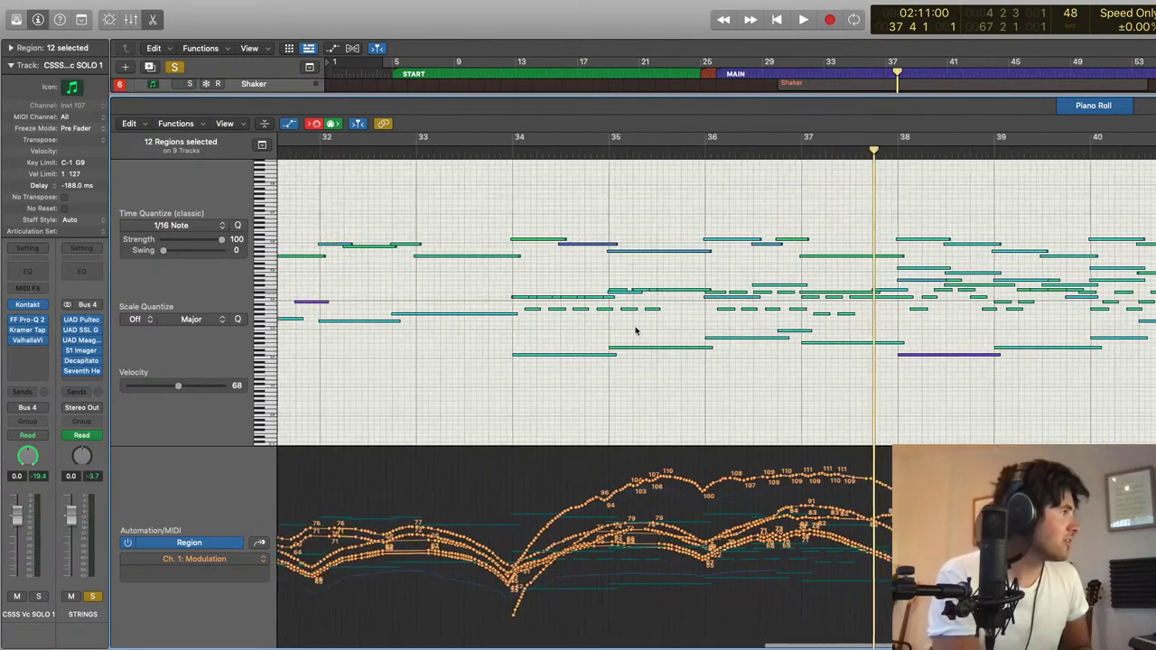
pyautogui.hscroll(-6, 817, 365)
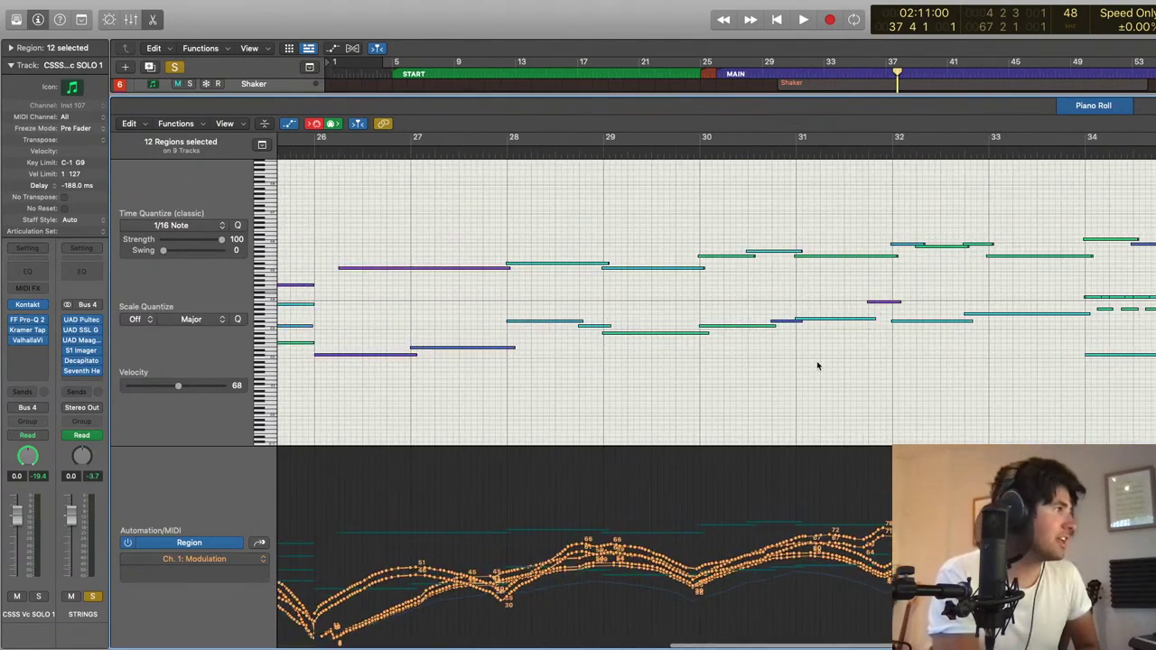
pyautogui.hscroll(-14, 847, 373)
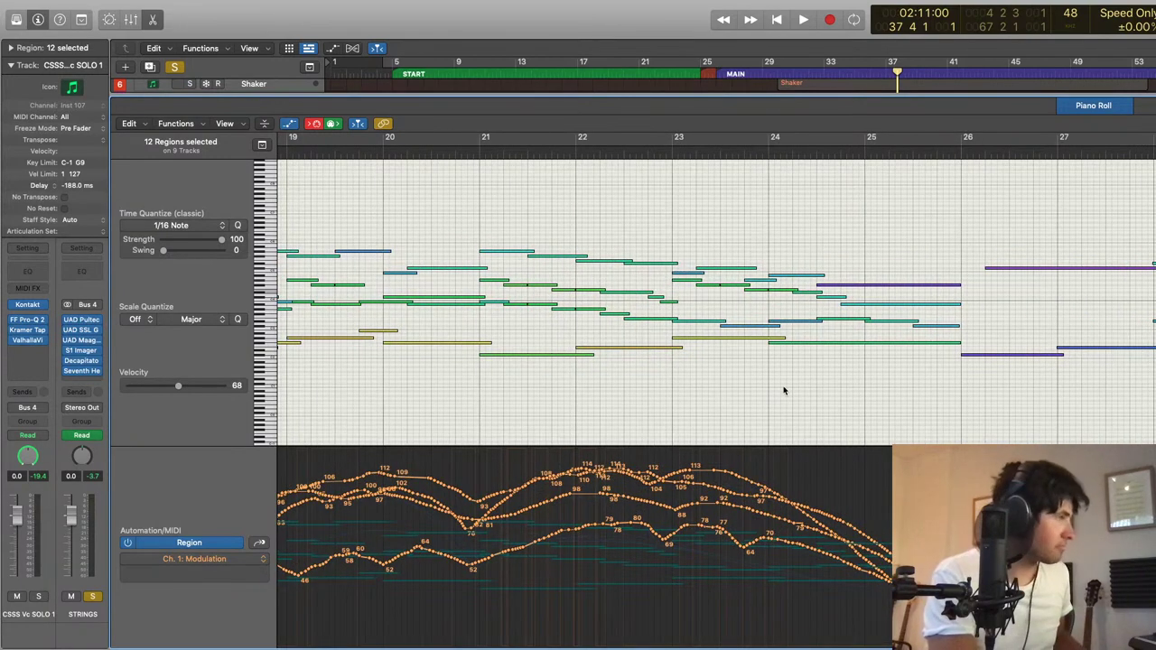
pyautogui.press('p')
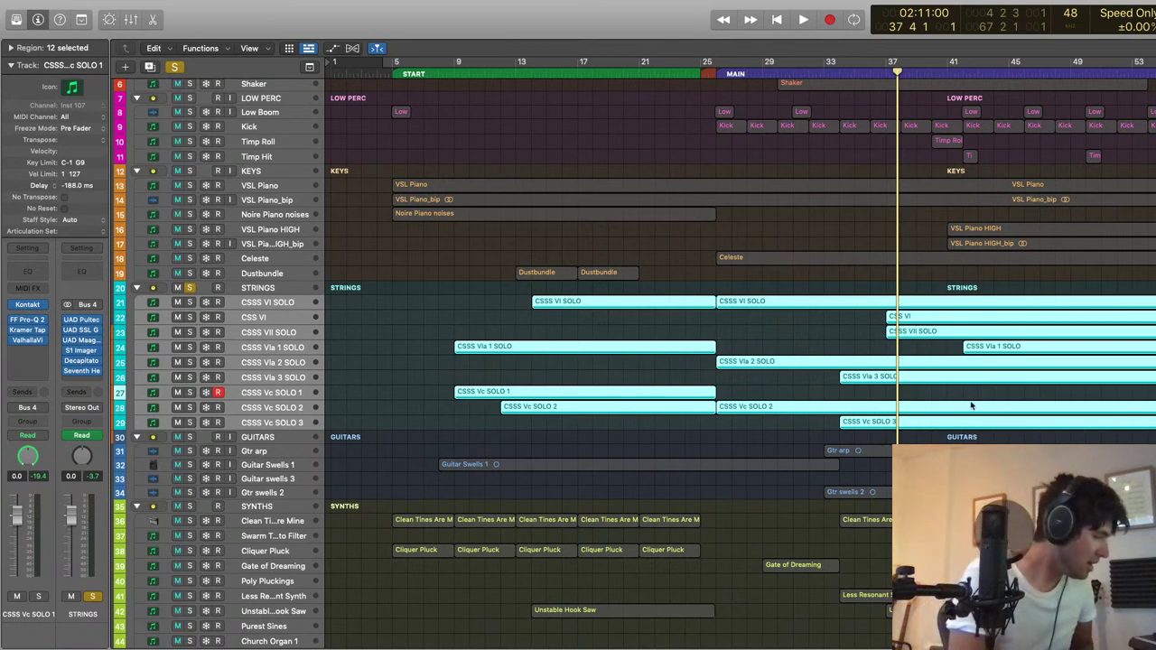
# Step: Deselect the string regions, turn off the solo on the STRINGS track, and place the playhead at bar 4
pyautogui.click(520, 293)
pyautogui.click(190, 287)
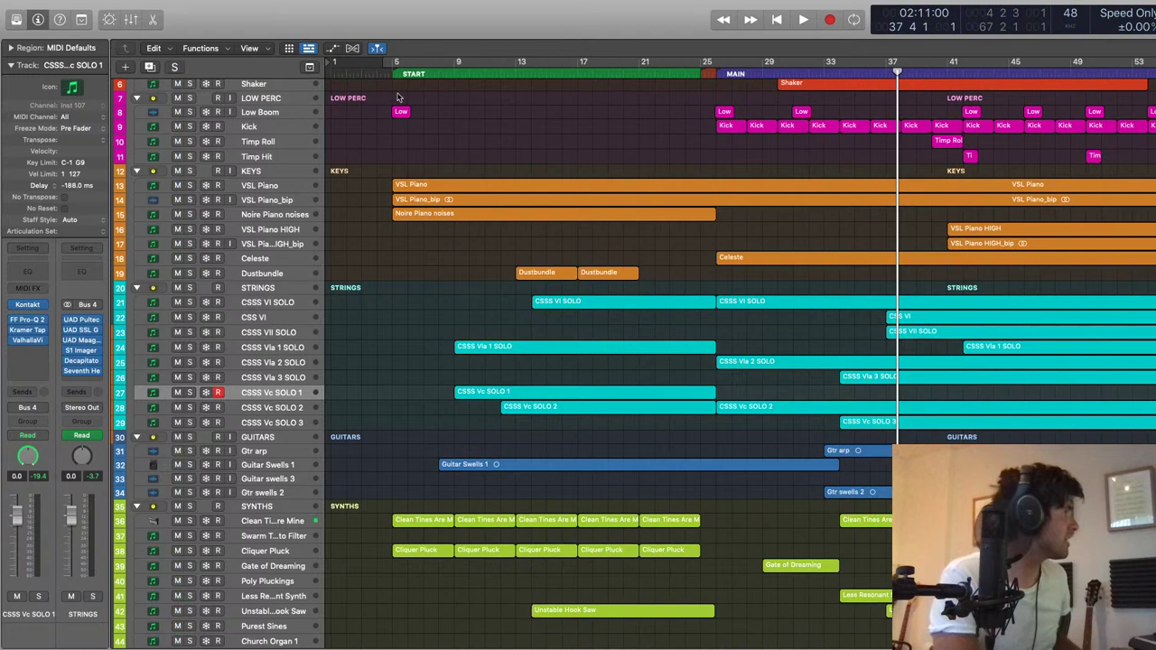
pyautogui.click(378, 72)
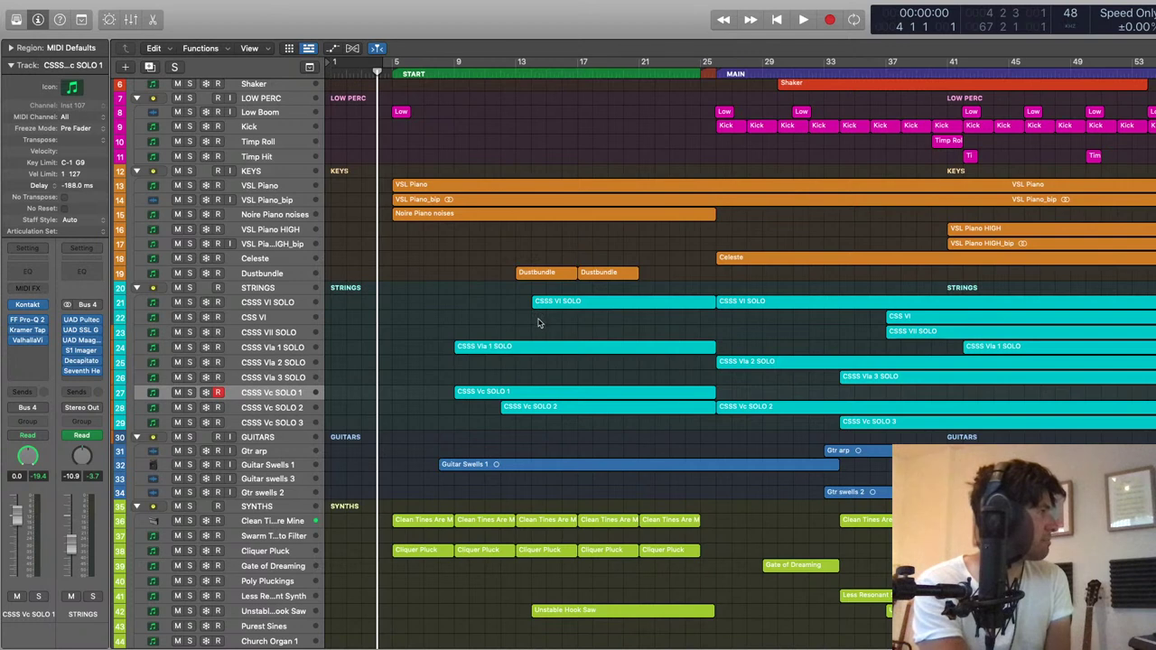
# Step: Play the full arrangement from bar 4 with no region selected, looking over the SYNTHS, PADS and BASSES tracks and the Mixer
pyautogui.click(528, 352)
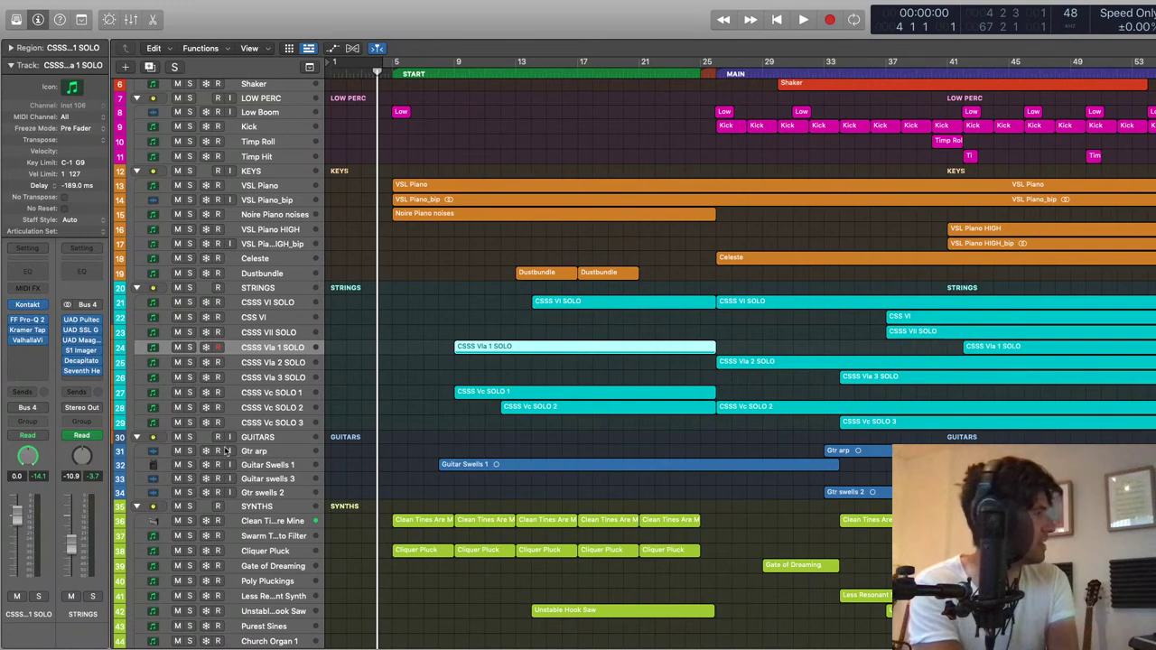
pyautogui.click(466, 416)
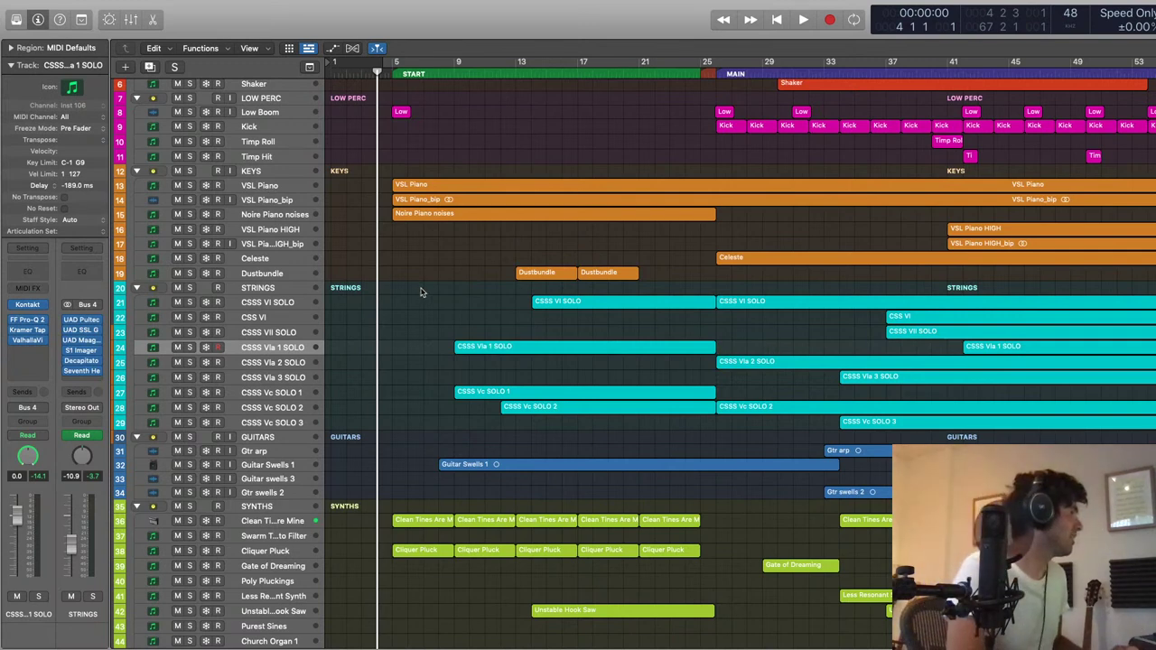
pyautogui.press('space')
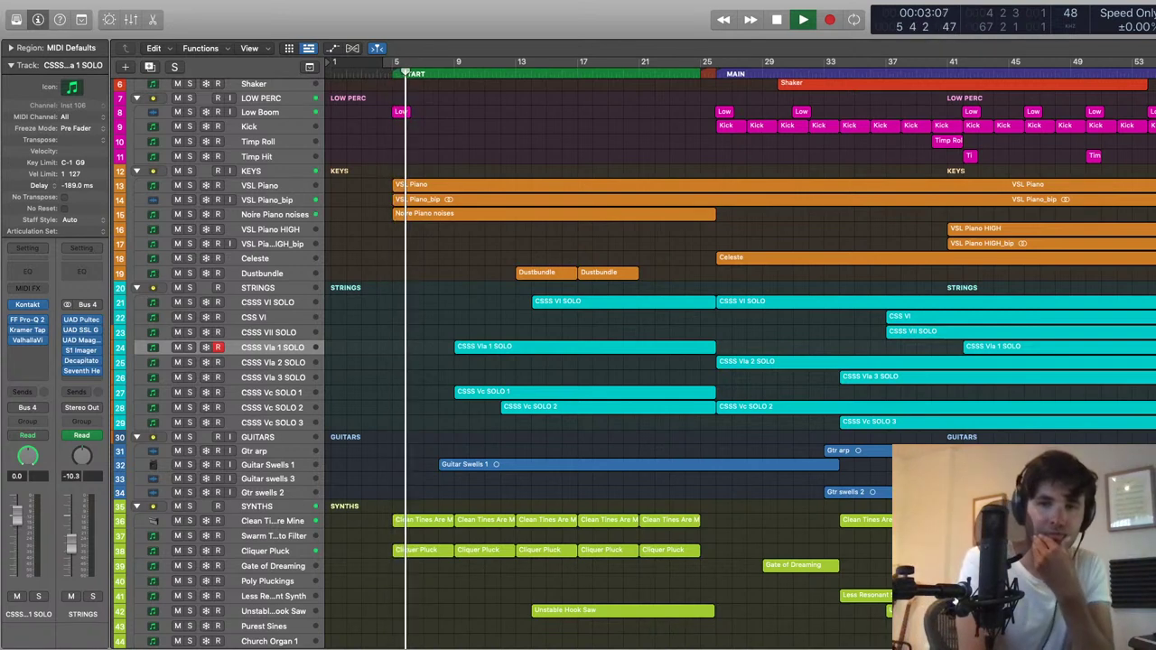
pyautogui.scroll(-10, 782, 509)
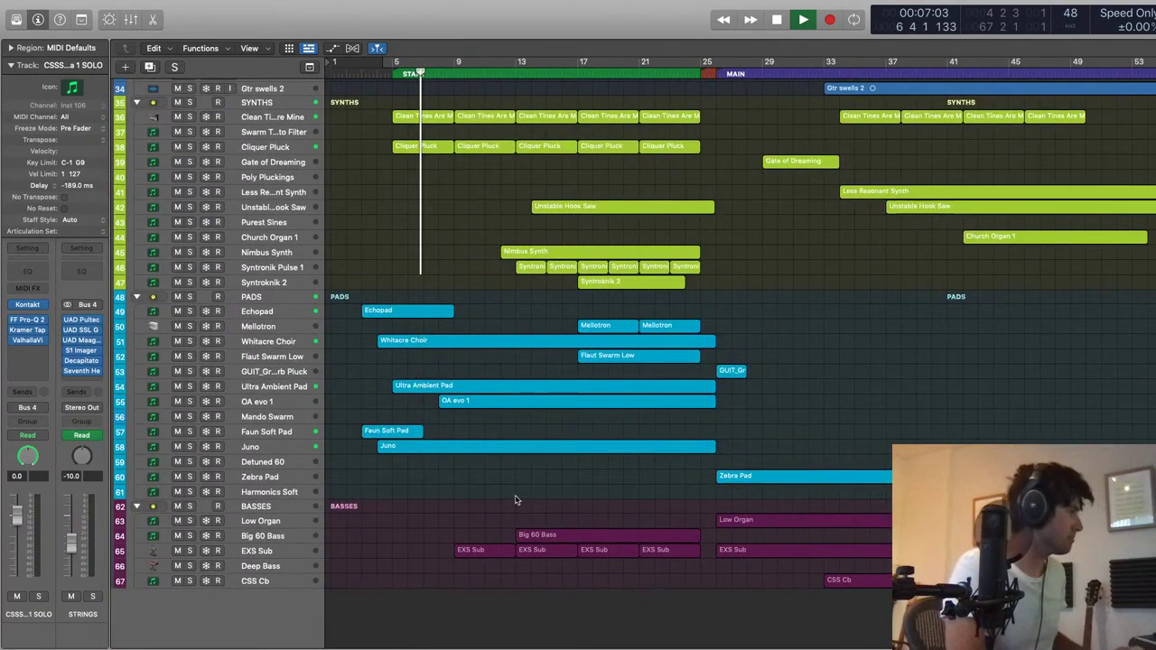
pyautogui.press('x')
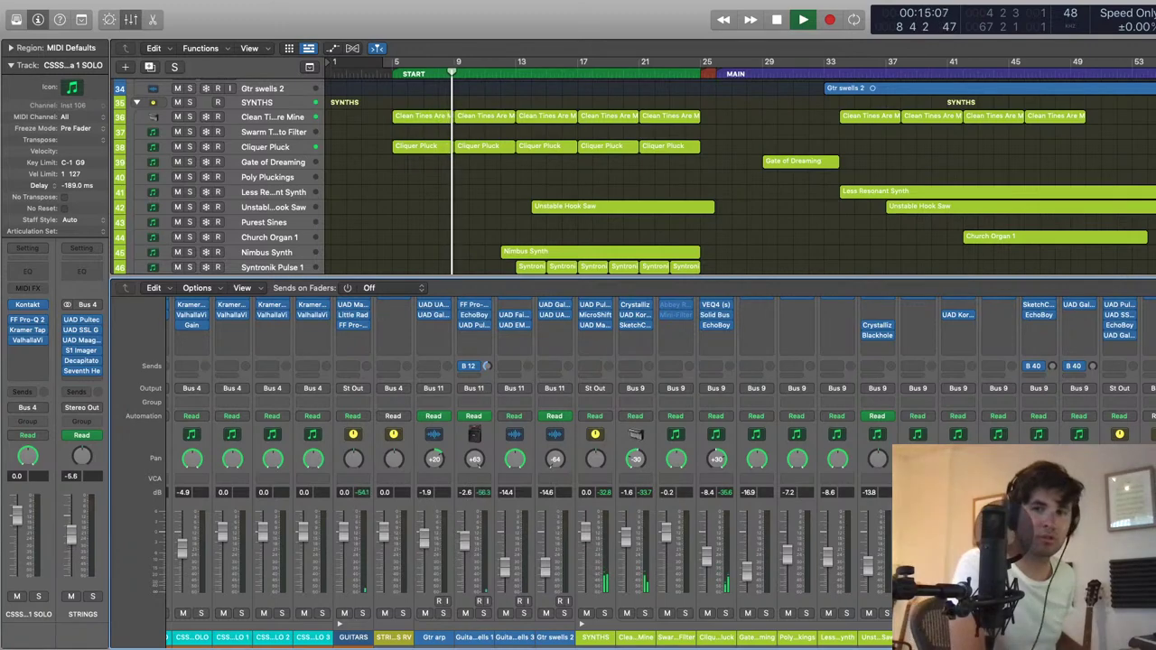
pyautogui.press('x')
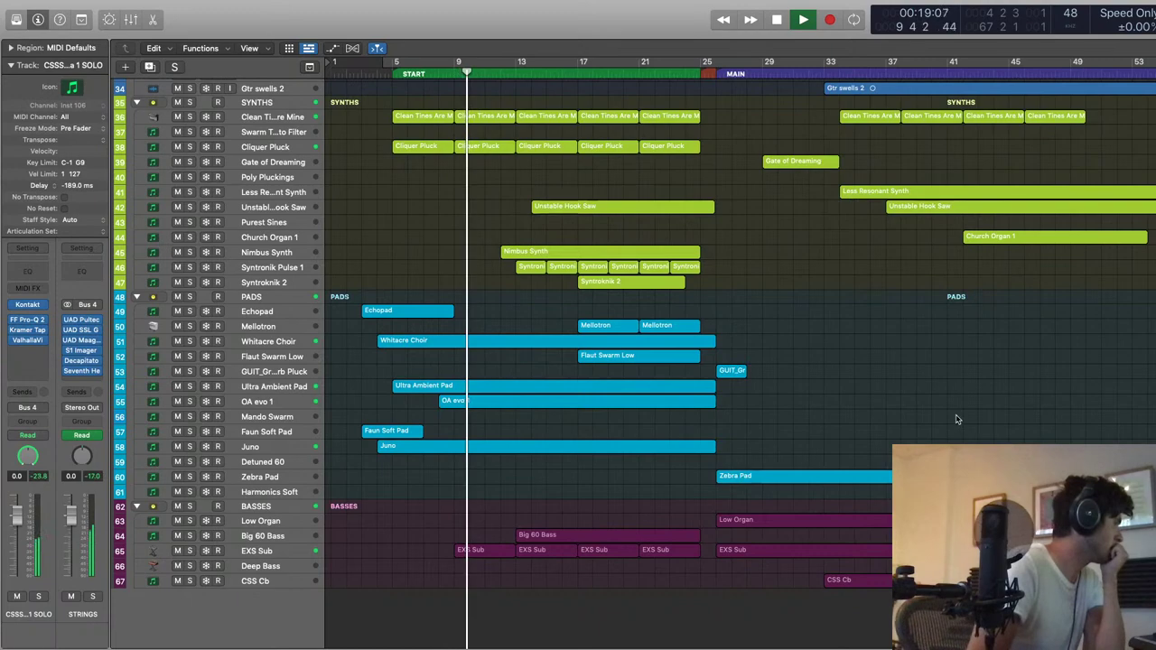
pyautogui.scroll(15, 430, 378)
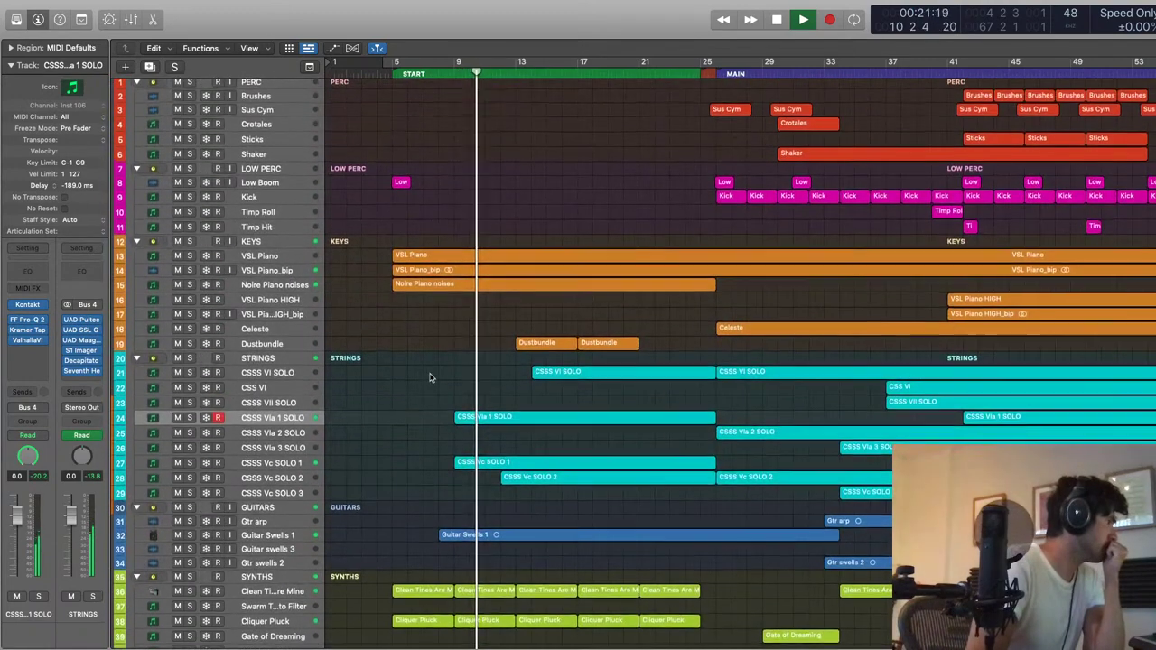
# Step: Examine the CSSS Vla 1 SOLO region's notation in the Score Editor during playback, and select the CSSS Vc SOLO 1 region
pyautogui.click(484, 418)
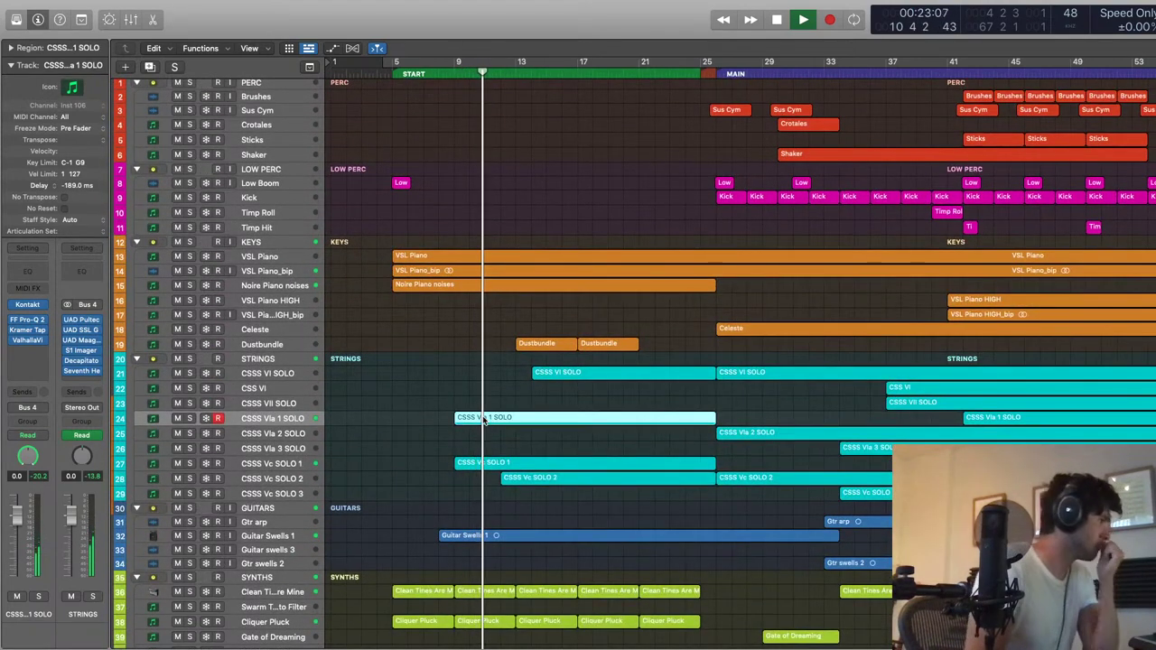
pyautogui.press('n')
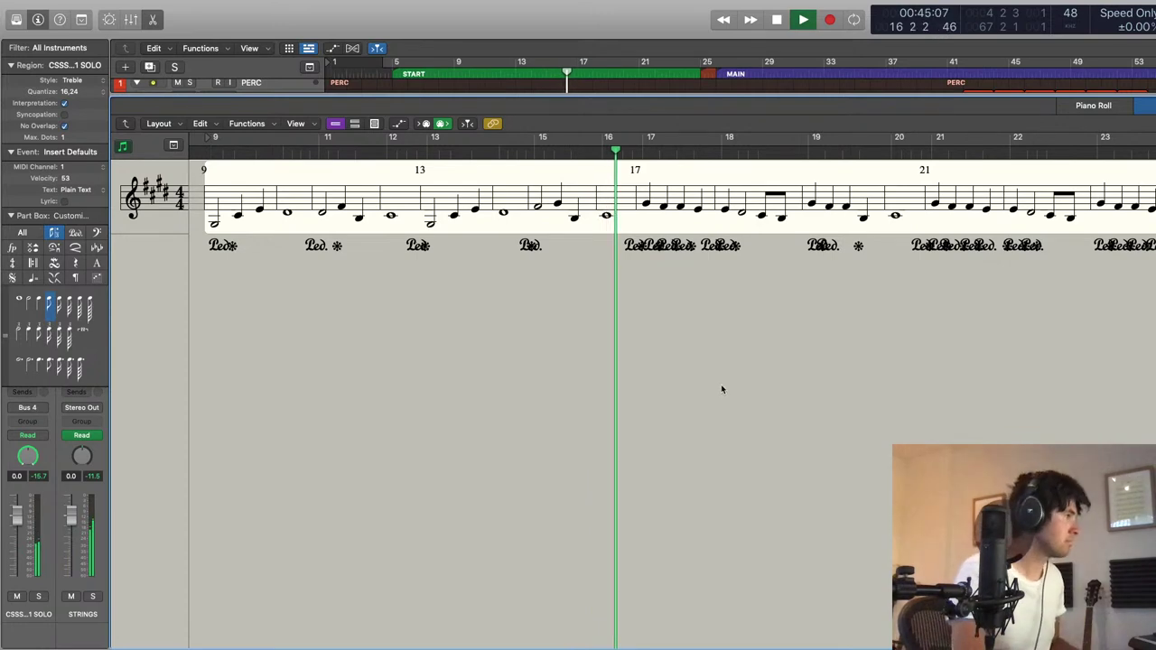
pyautogui.press('n')
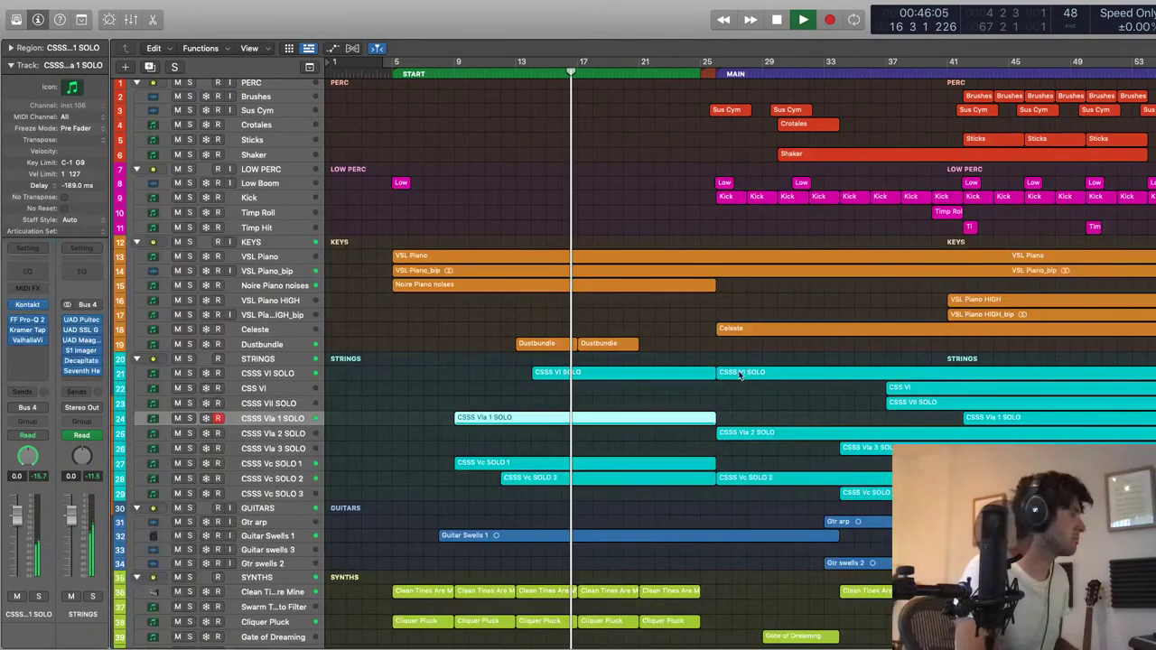
pyautogui.click(637, 462)
pyautogui.press('n')
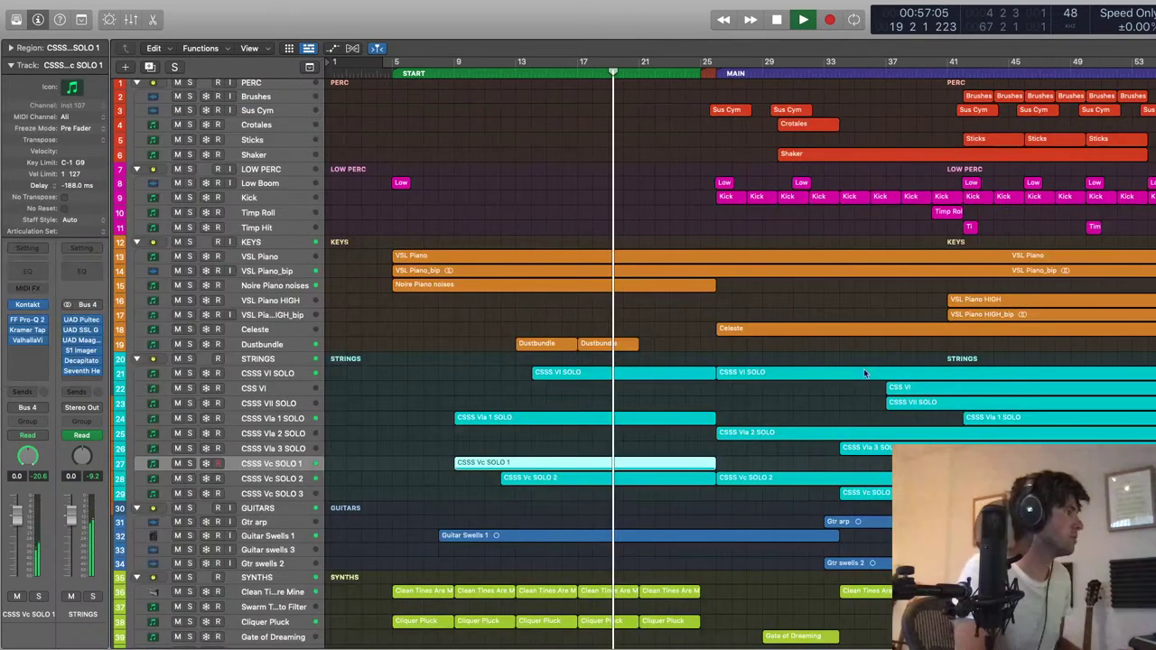
pyautogui.press('e')
# Step: Select the four string regions of the START section and follow the combined score into the MAIN section during playback
pyautogui.moveTo(524, 374); pyautogui.dragTo(691, 515)
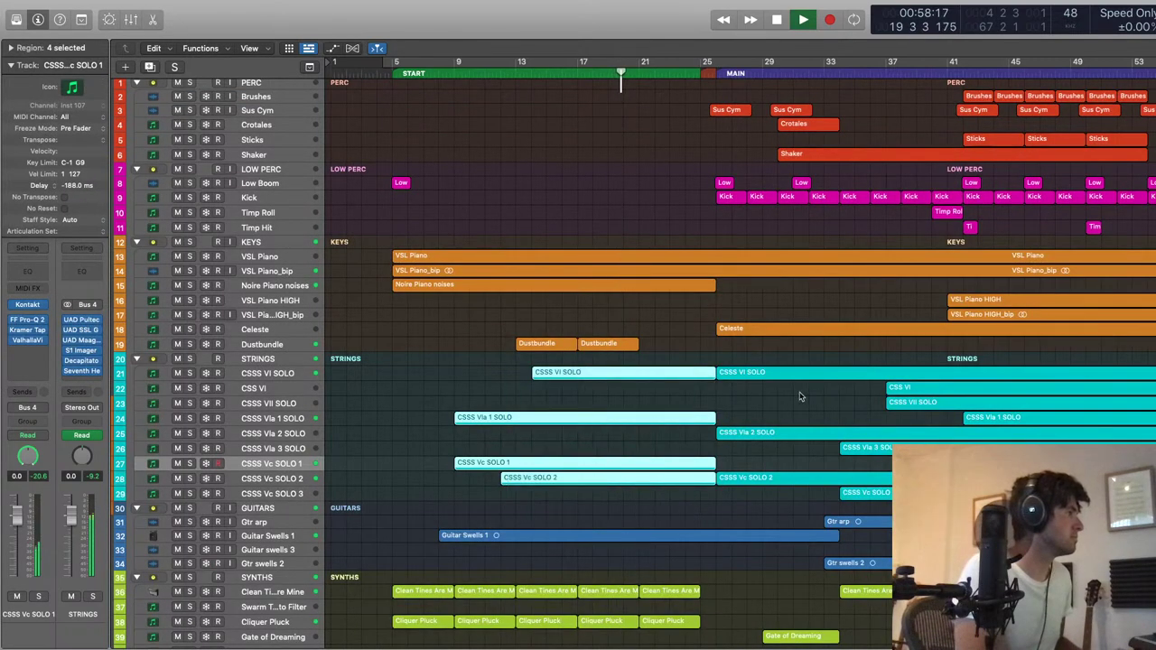
pyautogui.press('e')
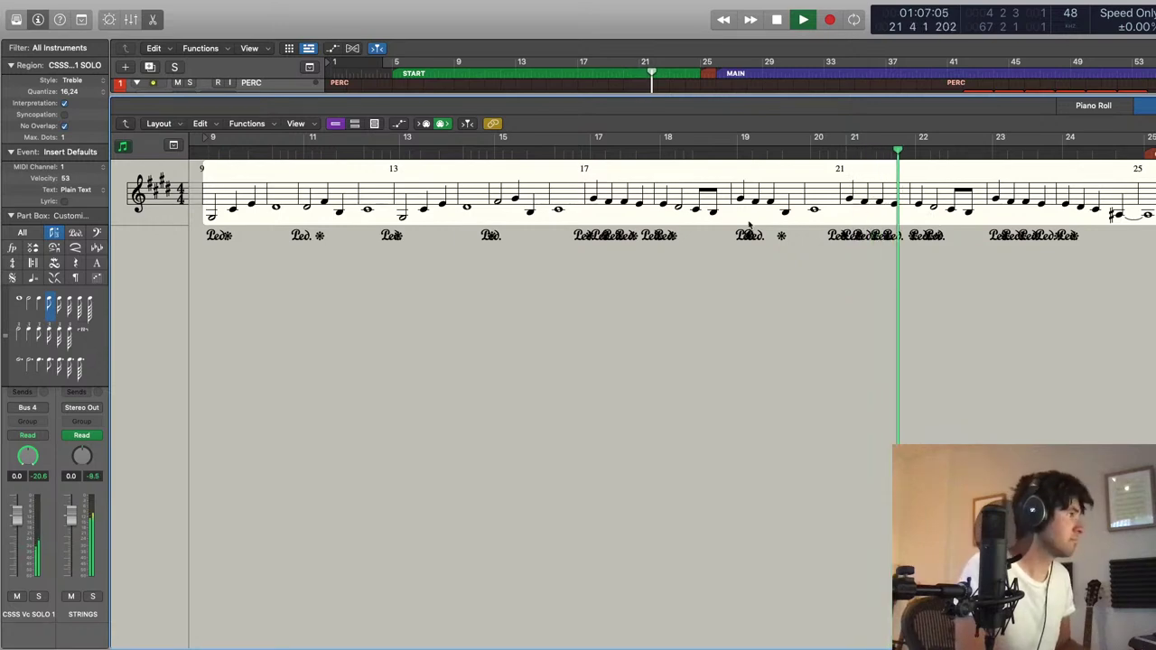
pyautogui.press('n')
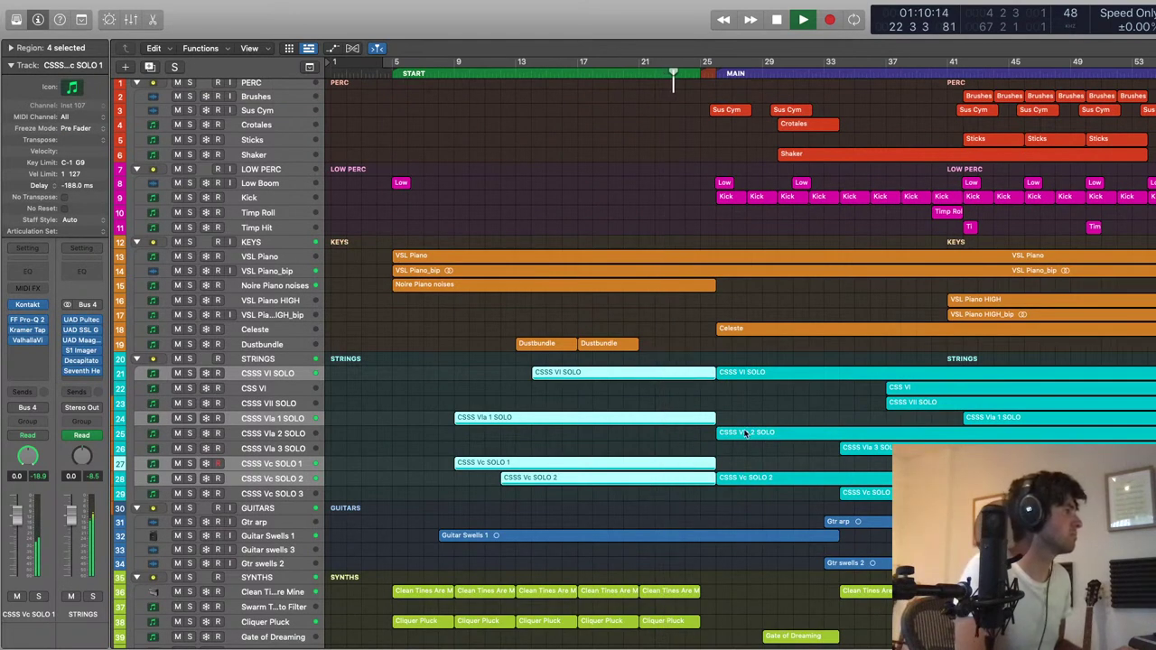
pyautogui.press('n')
pyautogui.scroll(-5, 858, 408)
pyautogui.scroll(-3, 858, 408)
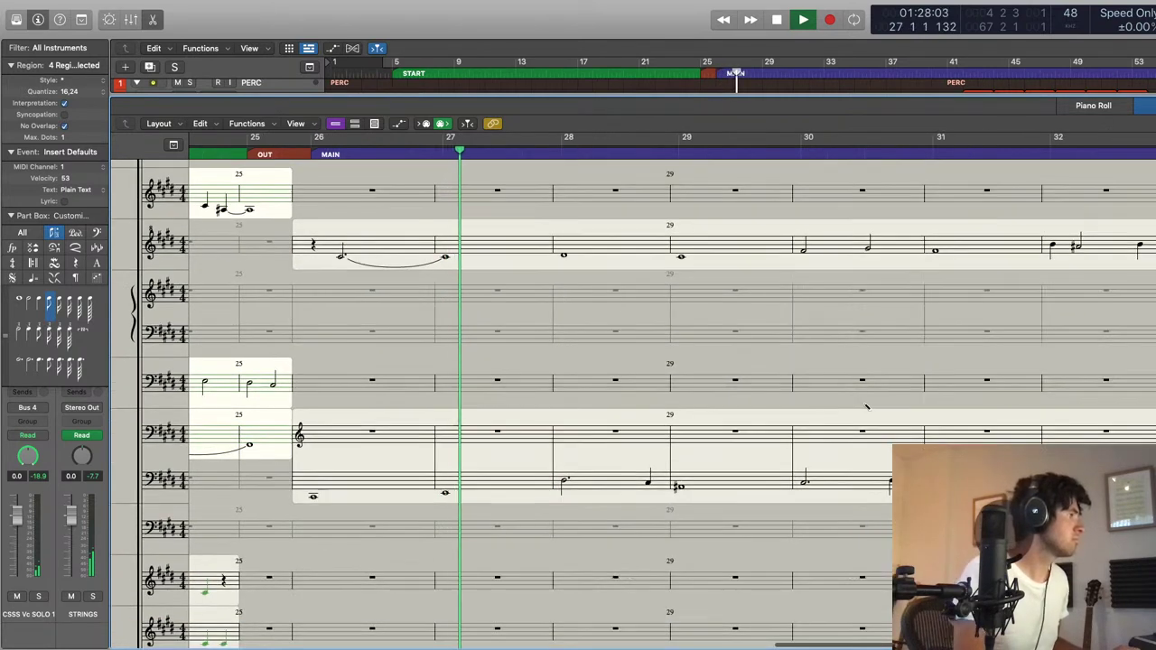
# Step: Follow the staves of the combined score from bar 29 to bar 36 in the Score Editor during playback
pyautogui.scroll(-5, 605, 445)
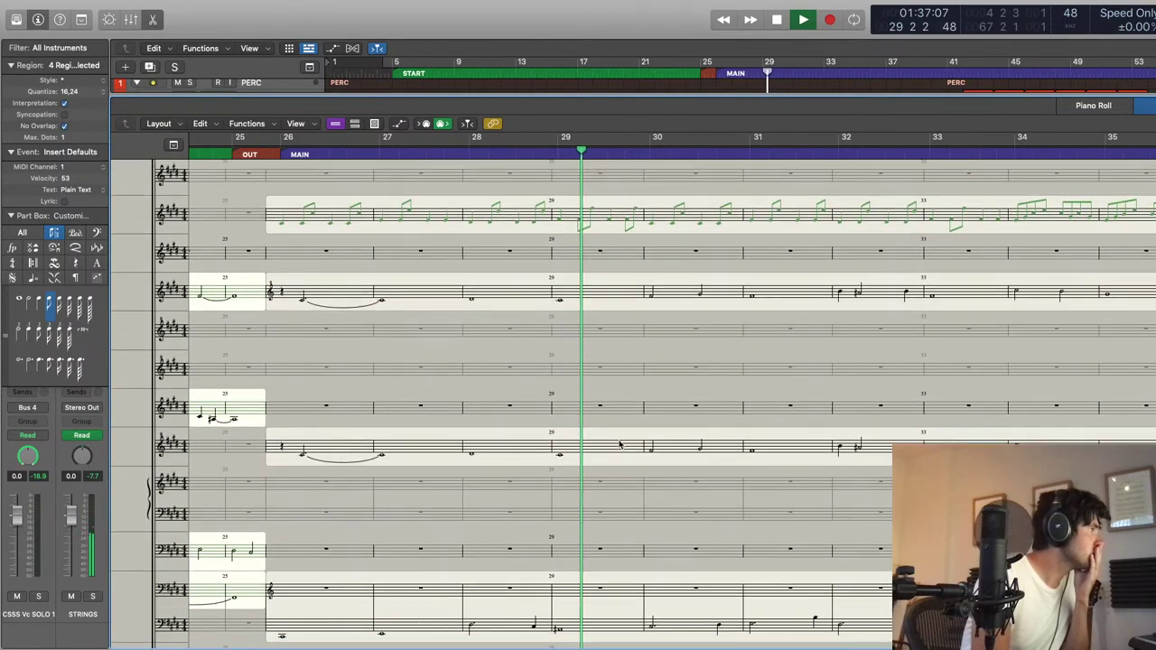
pyautogui.scroll(-1, 619, 445)
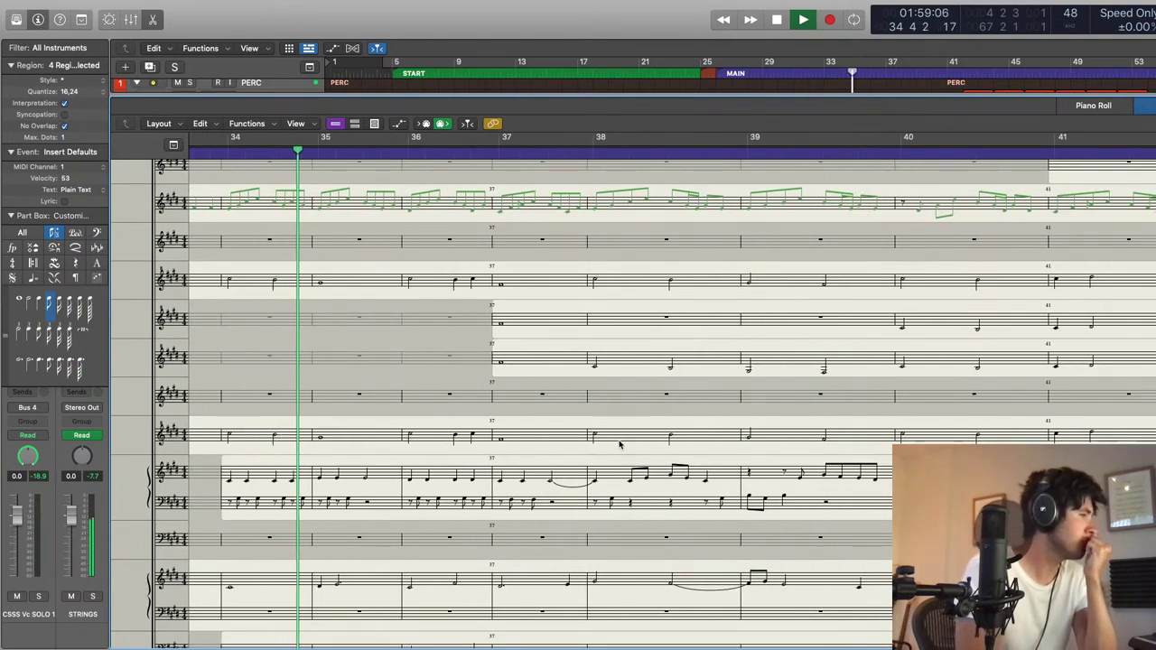
pyautogui.scroll(-5, 619, 445)
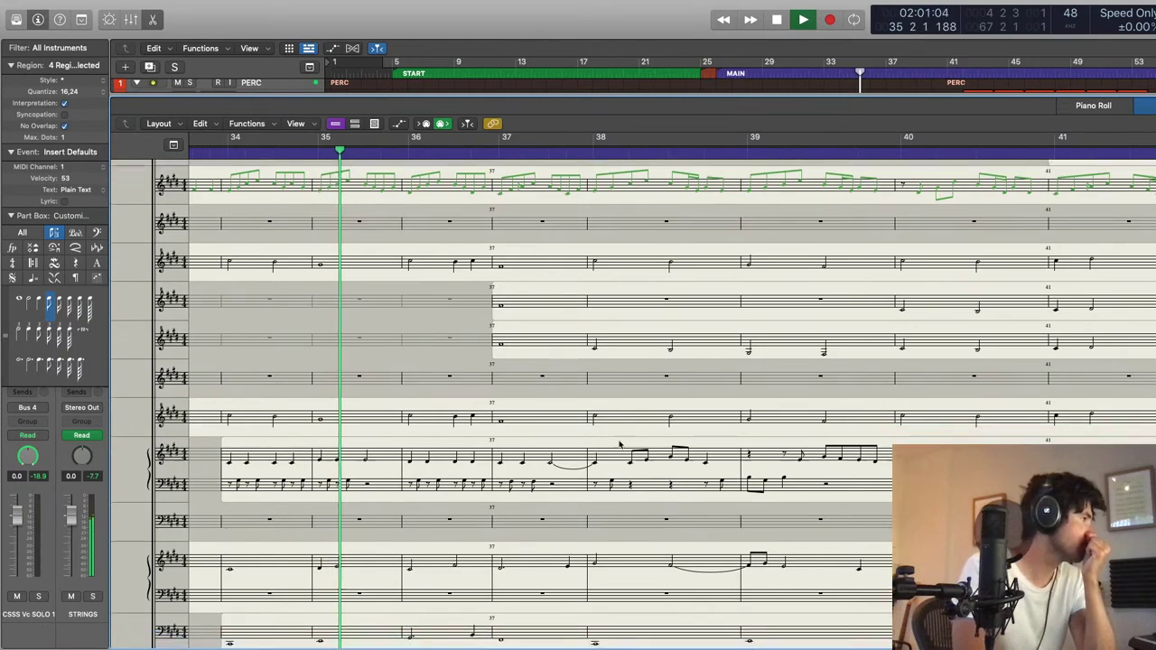
pyautogui.scroll(-4, 620, 445)
pyautogui.scroll(8, 620, 445)
pyautogui.scroll(-1, 620, 445)
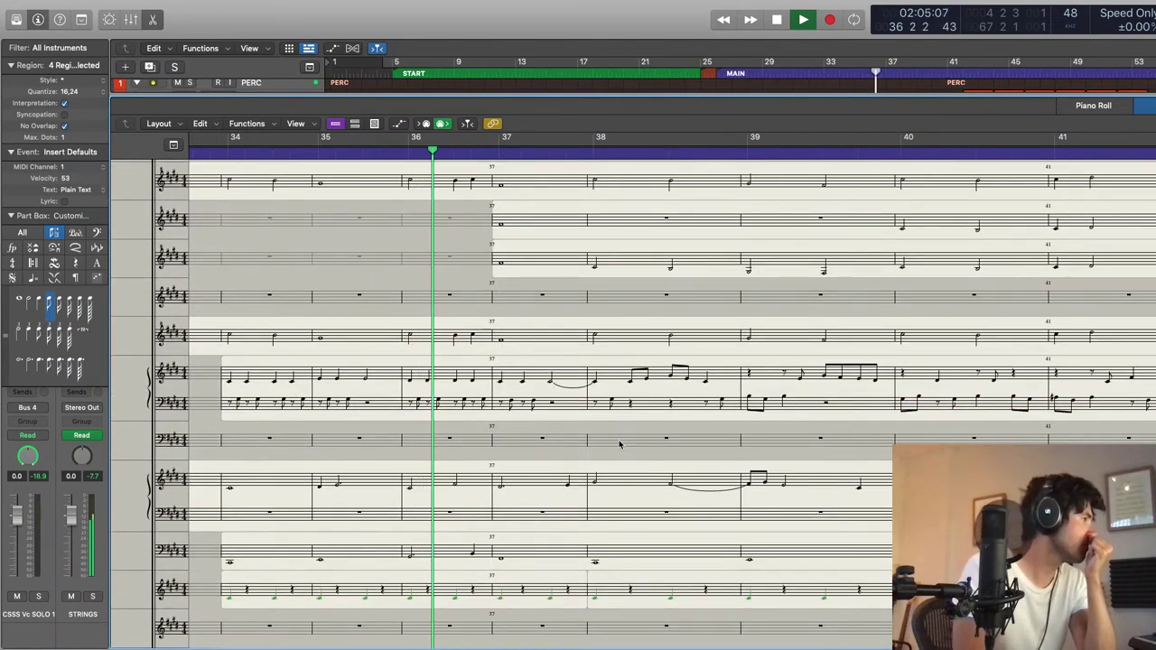
# Step: Follow the upper and lower staves of the combined score from bar 36 to bar 40 in the Score Editor during playback
pyautogui.scroll(-1, 620, 445)
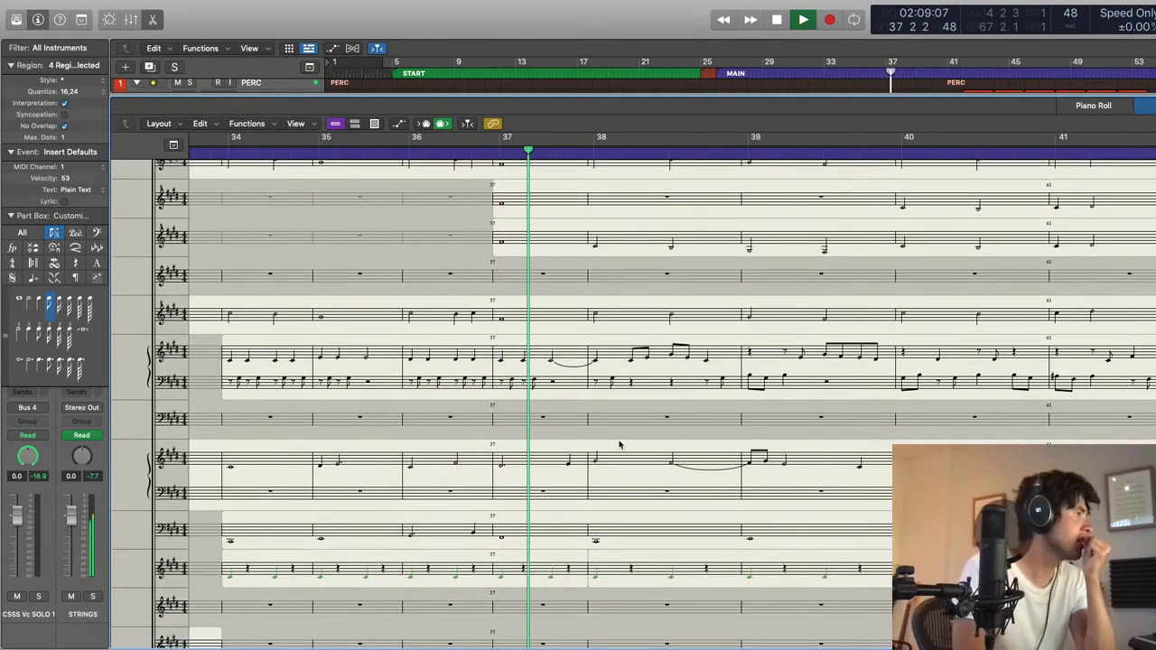
pyautogui.scroll(3, 619, 444)
pyautogui.scroll(1, 620, 445)
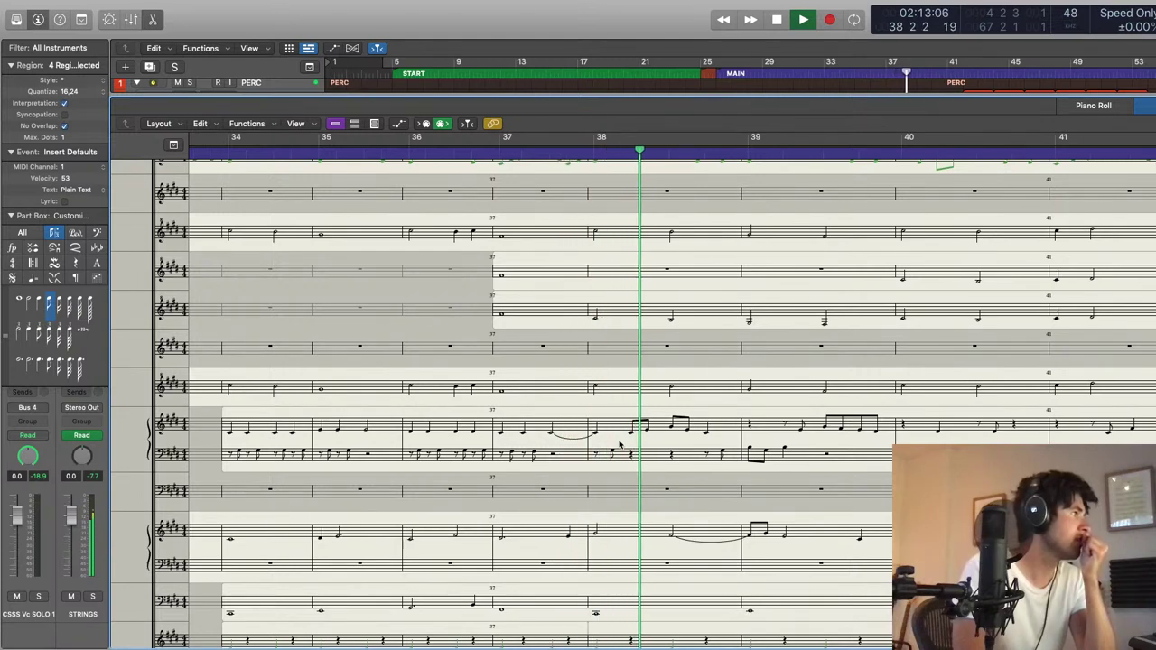
pyautogui.scroll(5, 620, 445)
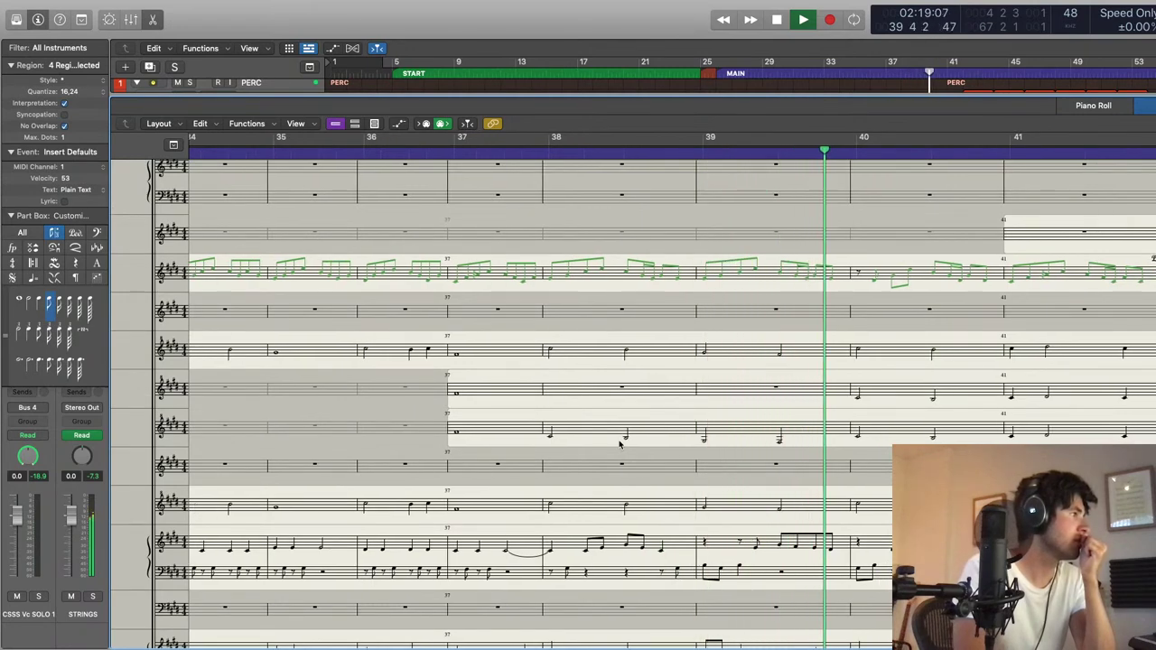
pyautogui.scroll(-1, 744, 467)
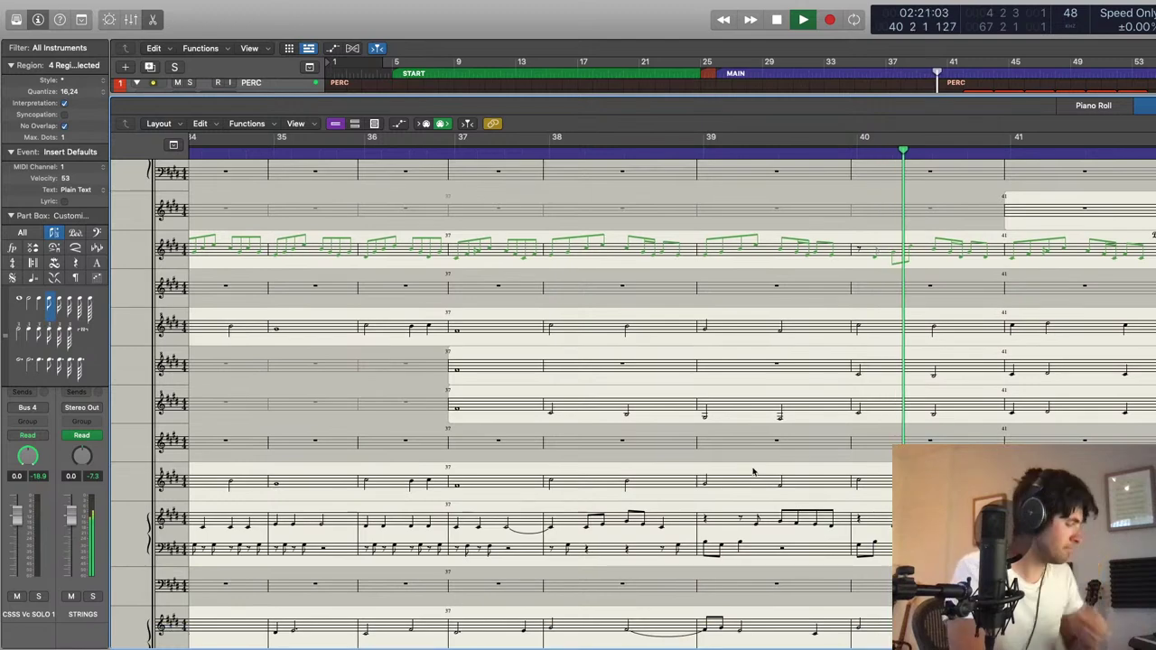
# Step: Follow the rest of the playback in the arrangement and the combined score around bars 46 to 51, and return to the full track view
pyautogui.press('n')
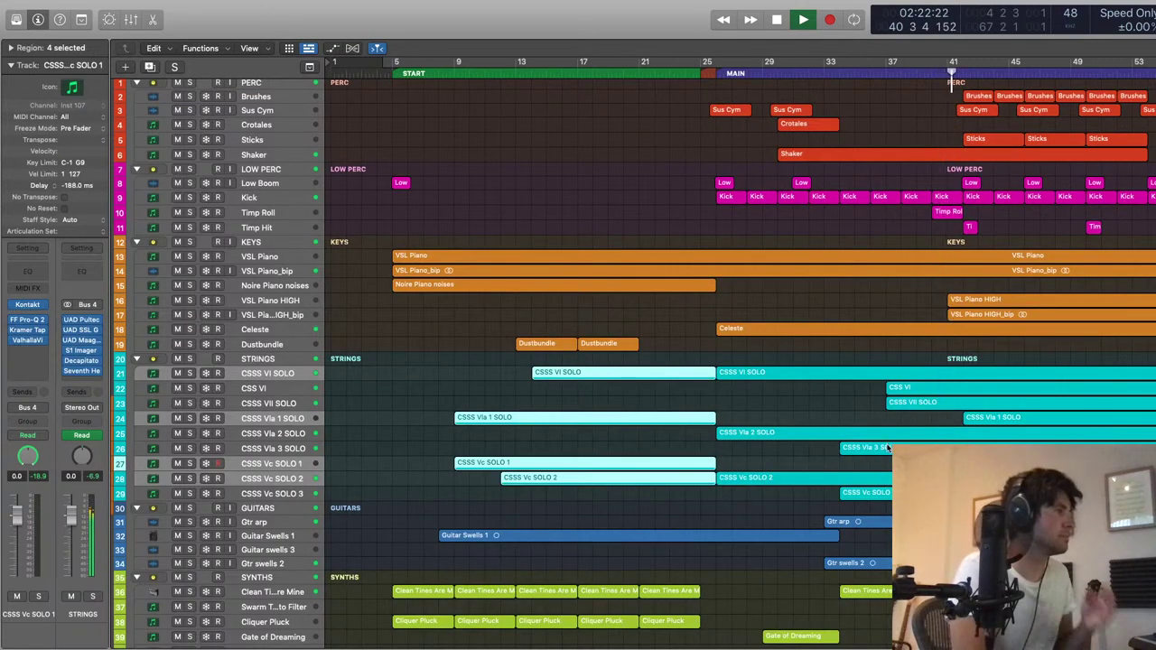
pyautogui.press('n')
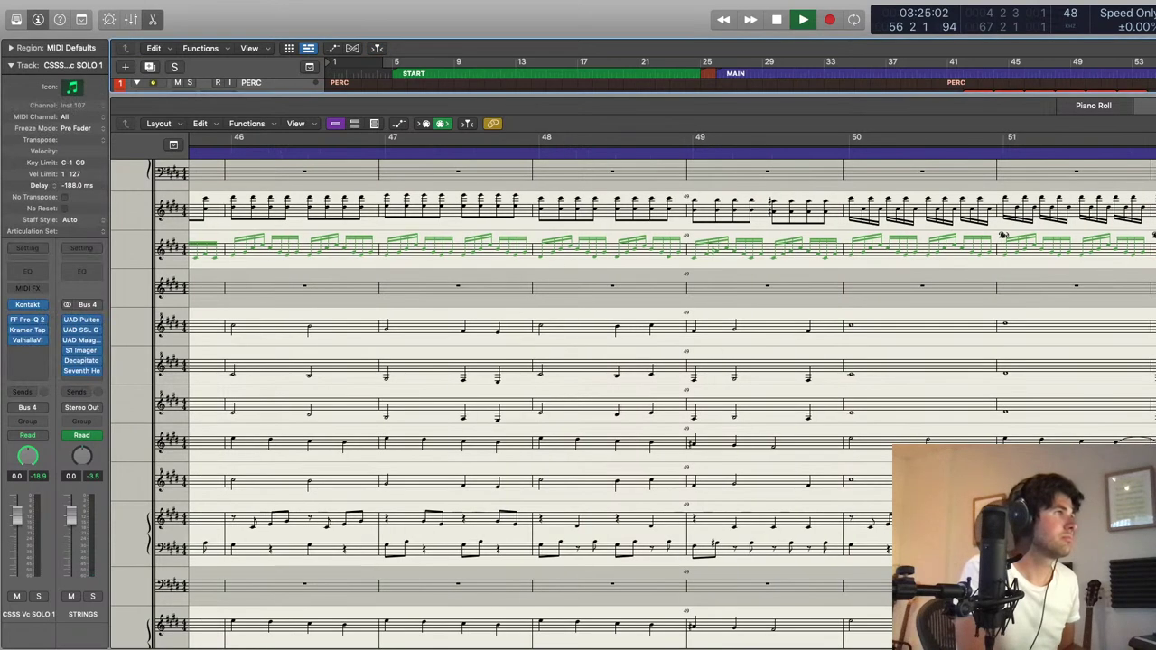
pyautogui.press('p')
pyautogui.press('p')
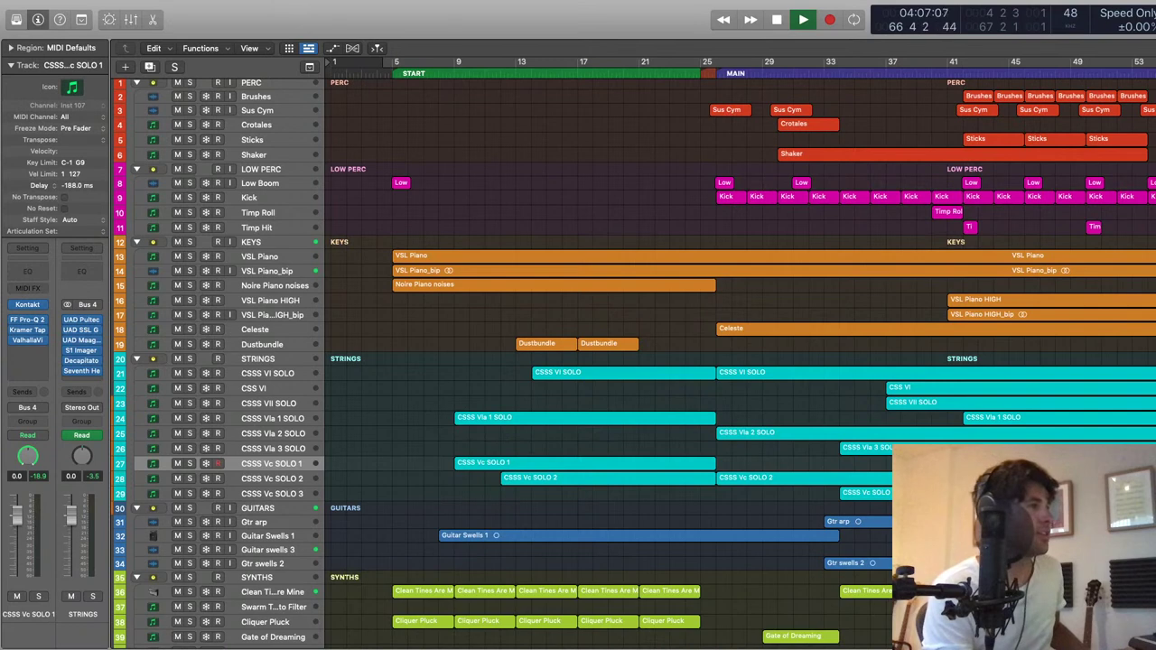
# Step: Stop playback and return the playhead to bar 5 at the beginning of the START section
pyautogui.press('space')
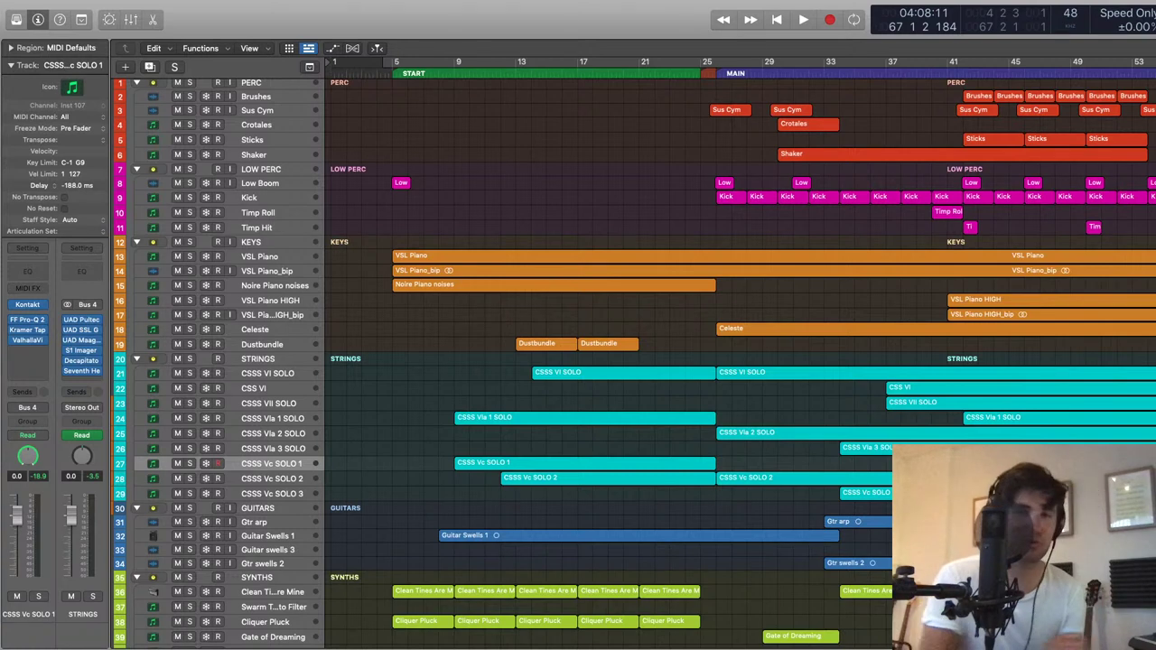
pyautogui.click(392, 72)
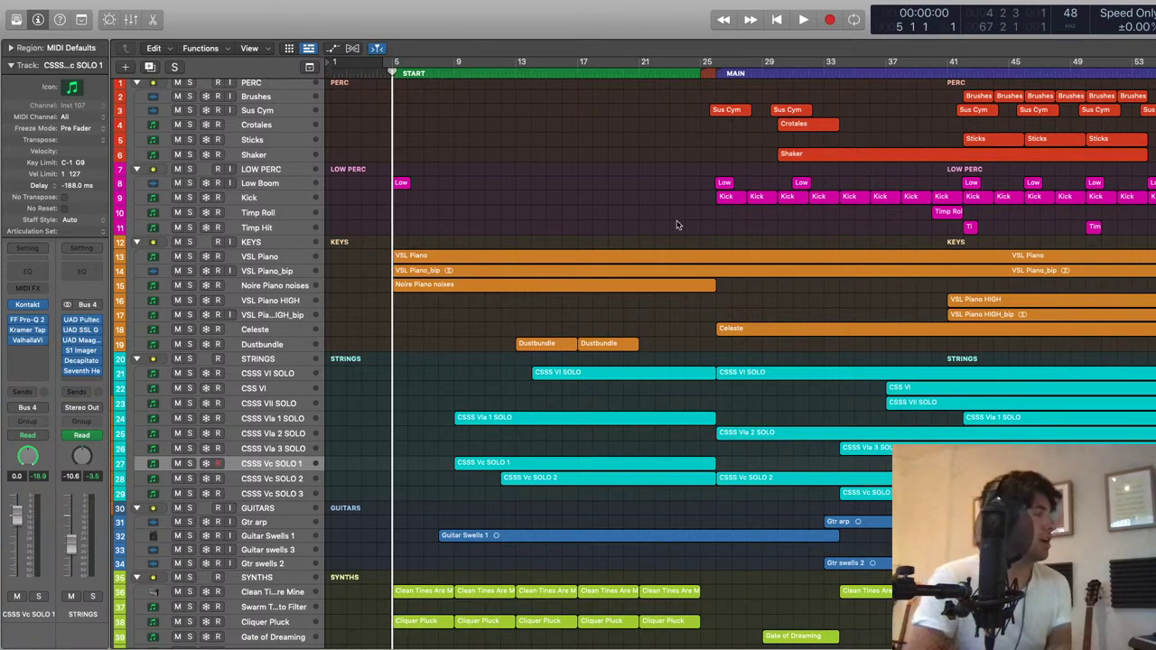